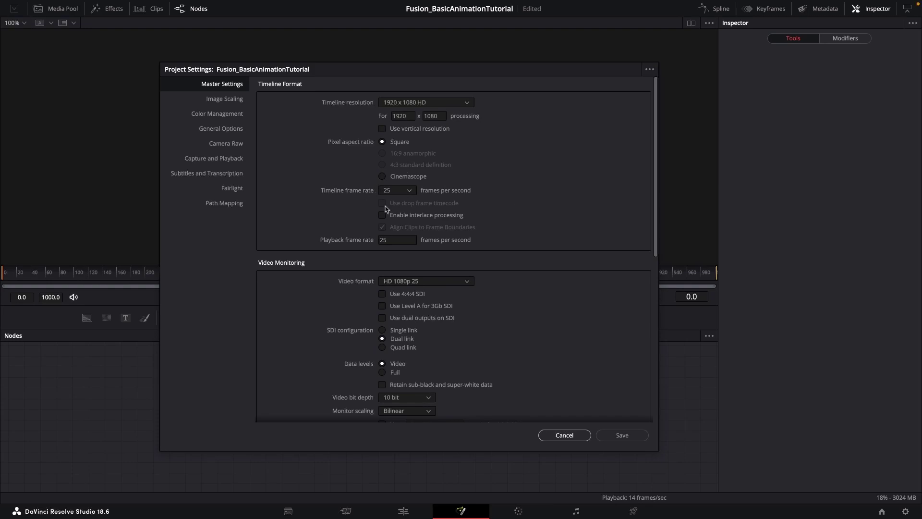
Close the project settings and start a new Fusion composition in the Master bin.
left_click(622, 435)
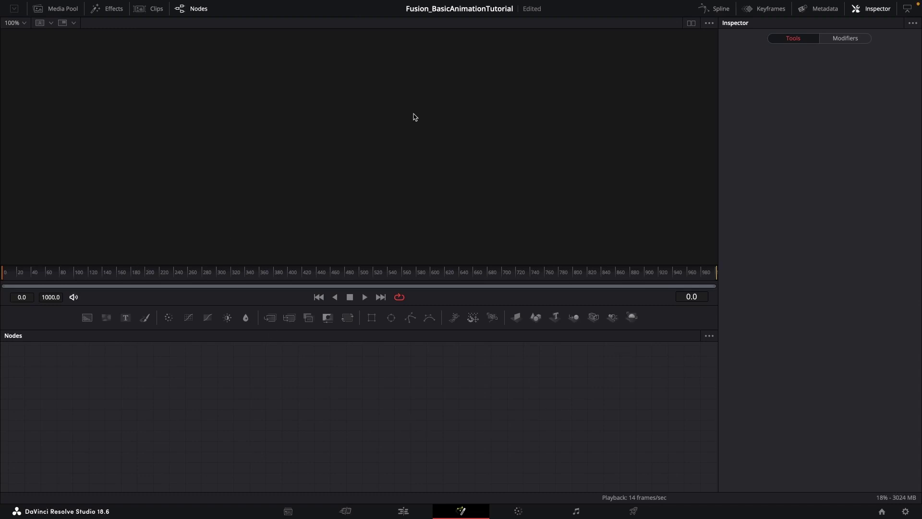
left_click(62, 10)
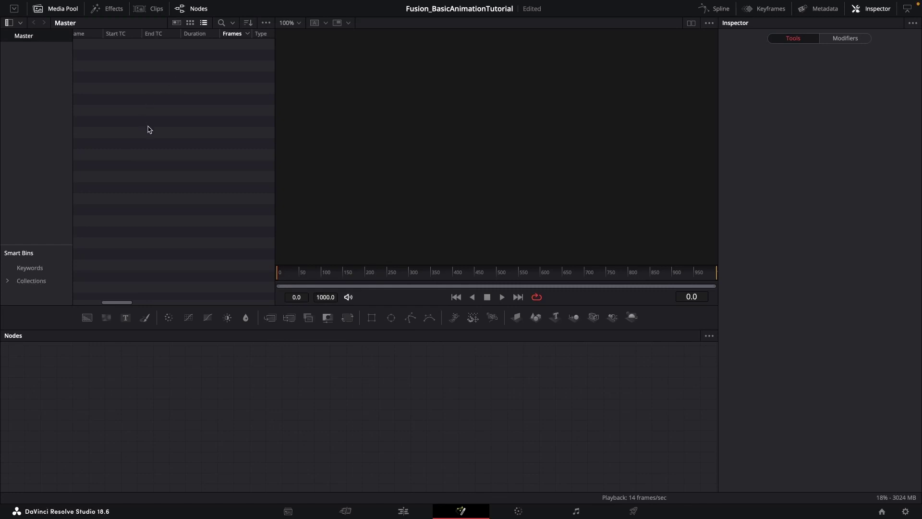
right_click(164, 122)
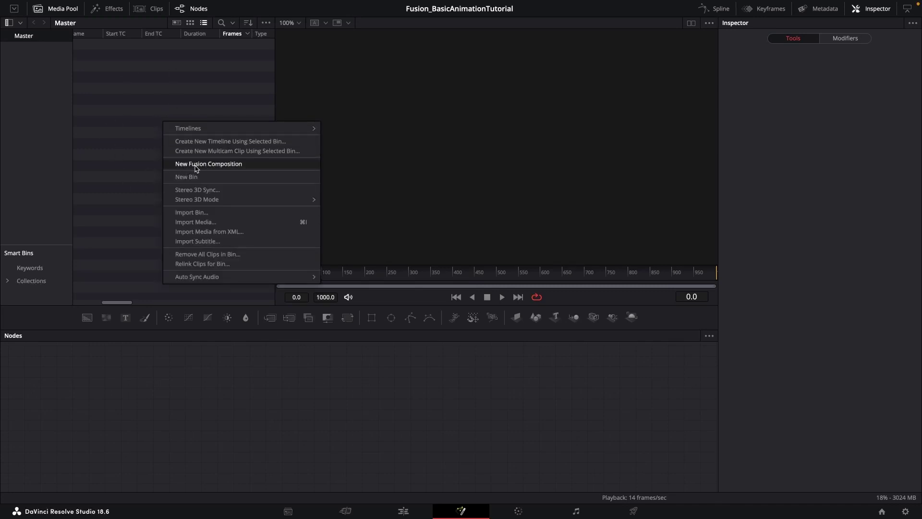
left_click(246, 166)
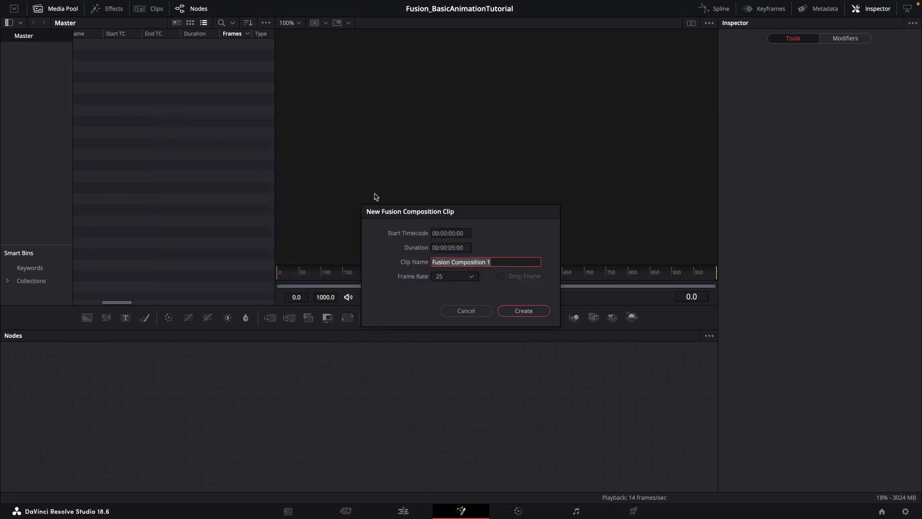
Name the new composition clip BasicAnimation1 and create it with a five-second duration at 25 frames per second.
left_click_drag(468, 215, 415, 188)
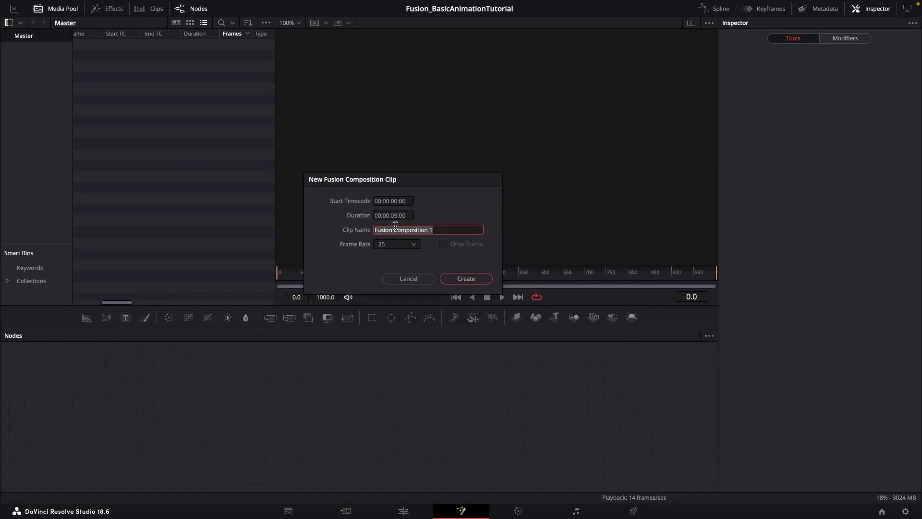
left_click_drag(449, 229, 367, 226)
type("BasicAnimation1")
left_click(395, 216)
left_click(406, 217)
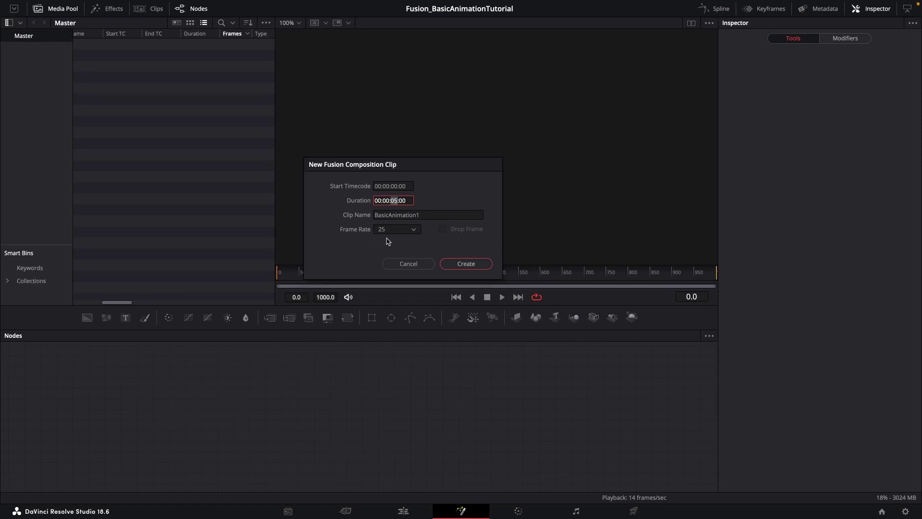
key("Tab")
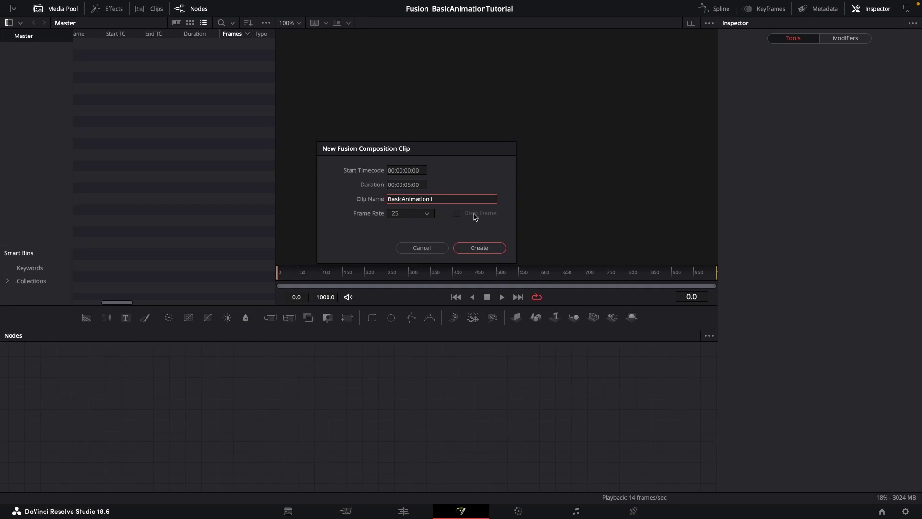
left_click(480, 248)
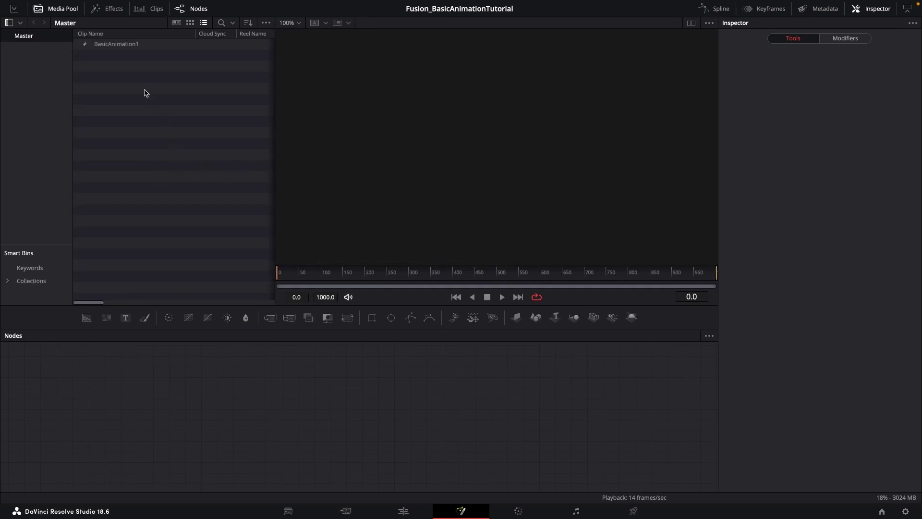
Open the BasicAnimation1 composition, hide the media pool, and reposition the MediaOut1 node in the node graph.
double_click(108, 47)
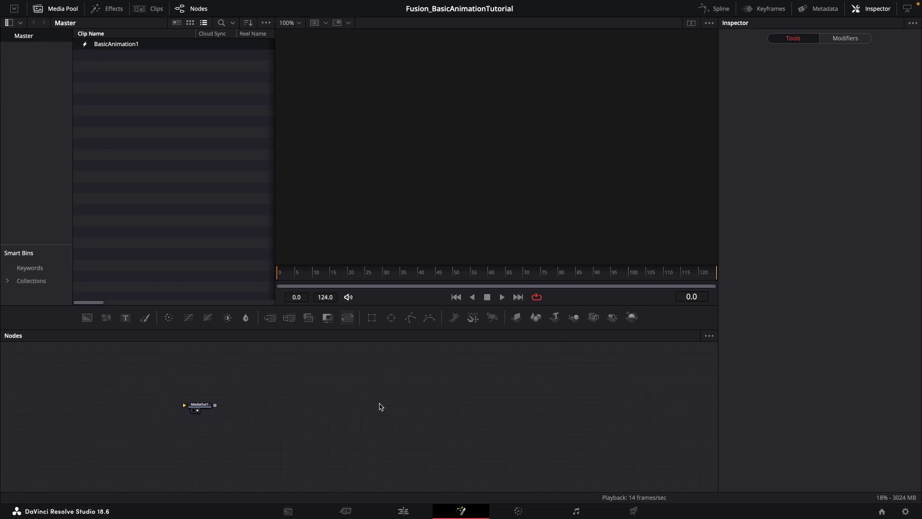
left_click(56, 10)
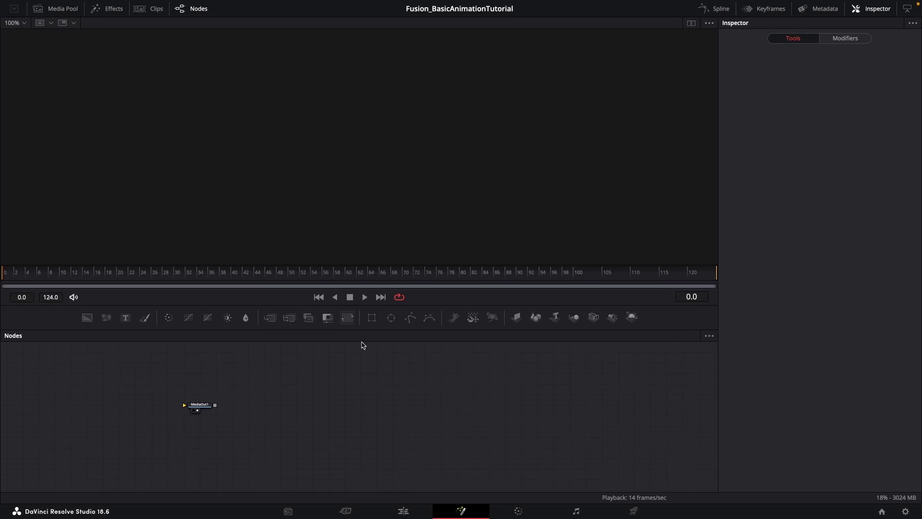
scroll(296, 394, "up", 3)
left_click_drag(270, 401, 501, 398)
left_click_drag(428, 379, 464, 375)
left_click_drag(528, 386, 494, 396)
scroll(424, 375, "up", 3)
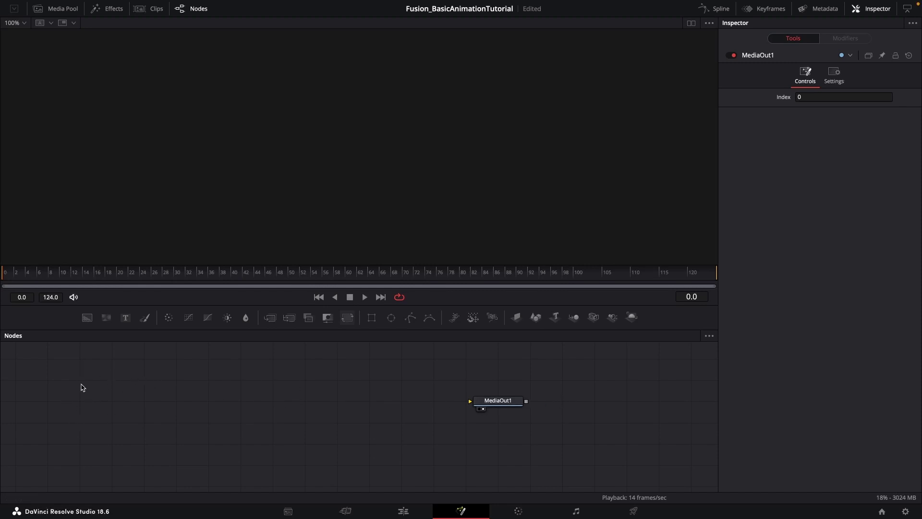
left_click_drag(505, 399, 537, 400)
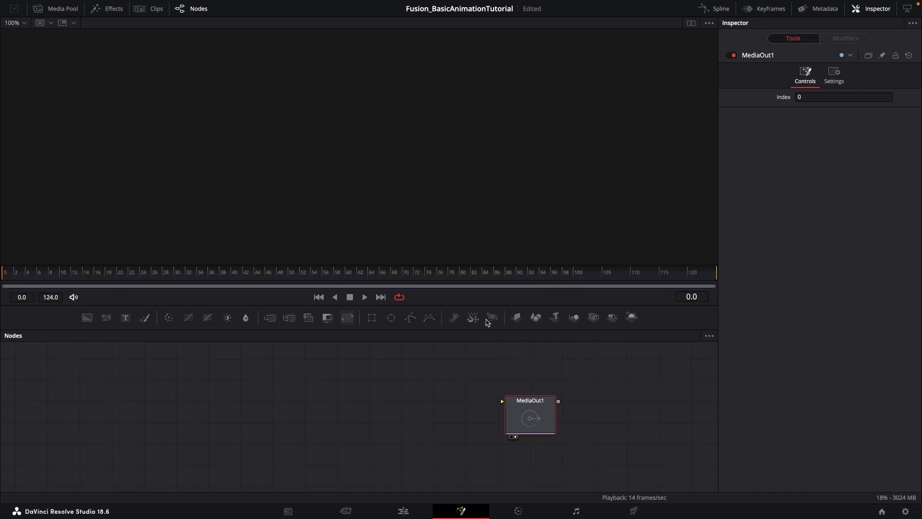
left_click(558, 378)
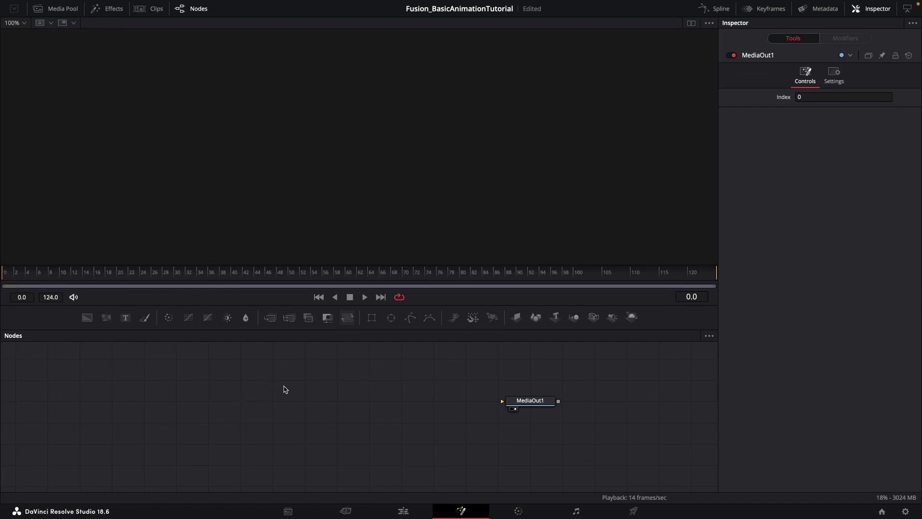
Search the tool list for Background and add a Background node to the empty area before MediaOut1.
key("shift+space")
type("dup")
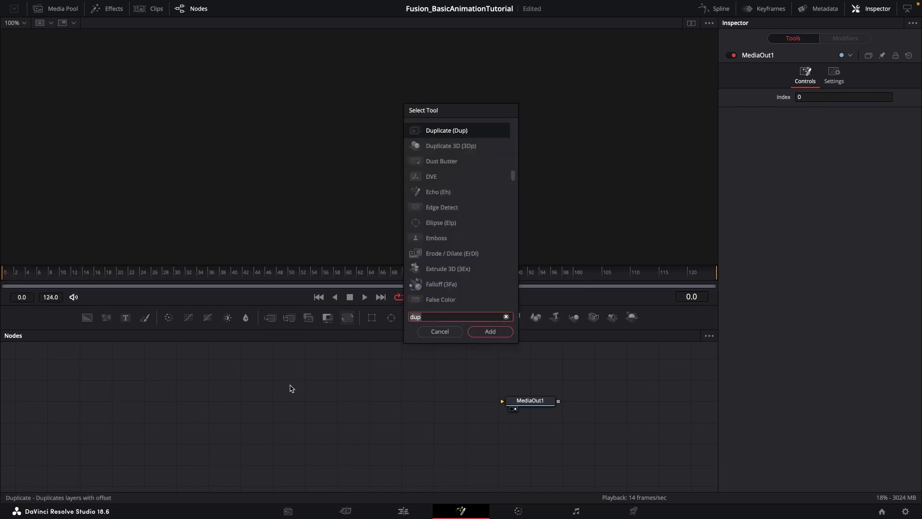
key("BackSpace")
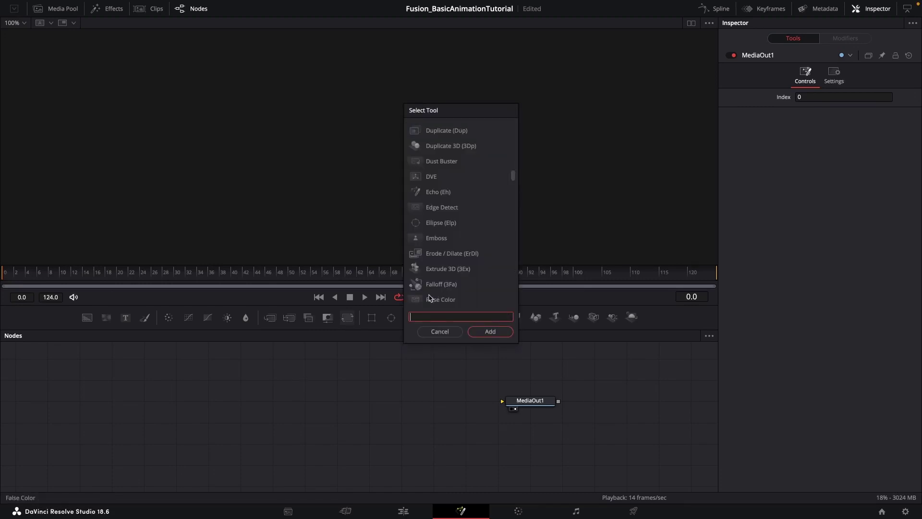
type("B")
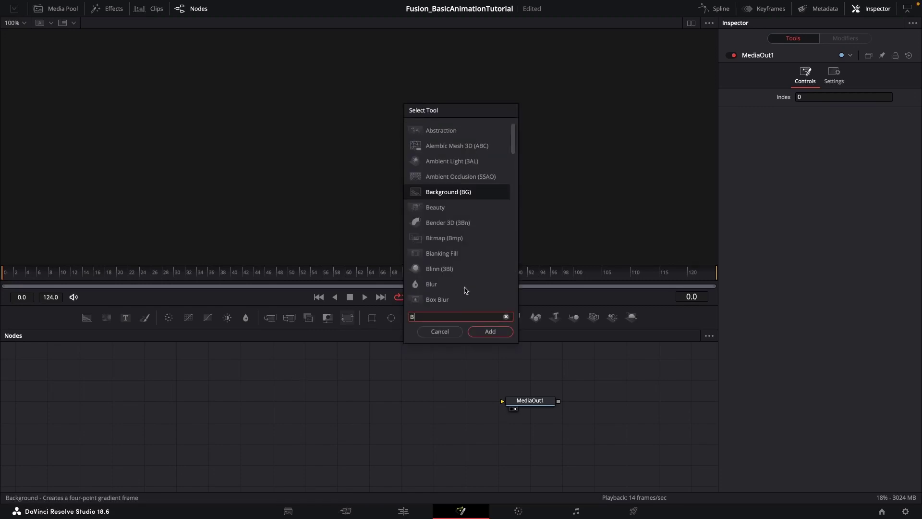
type("ackgrou")
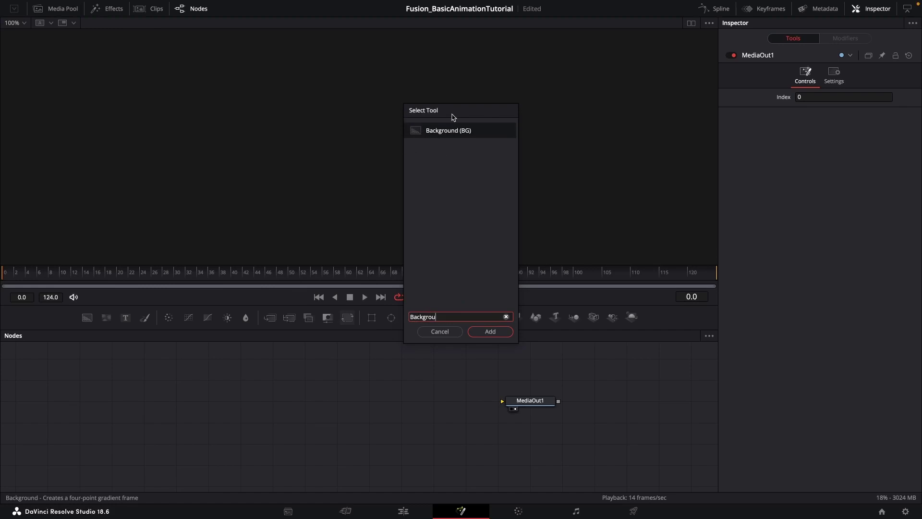
left_click(490, 333)
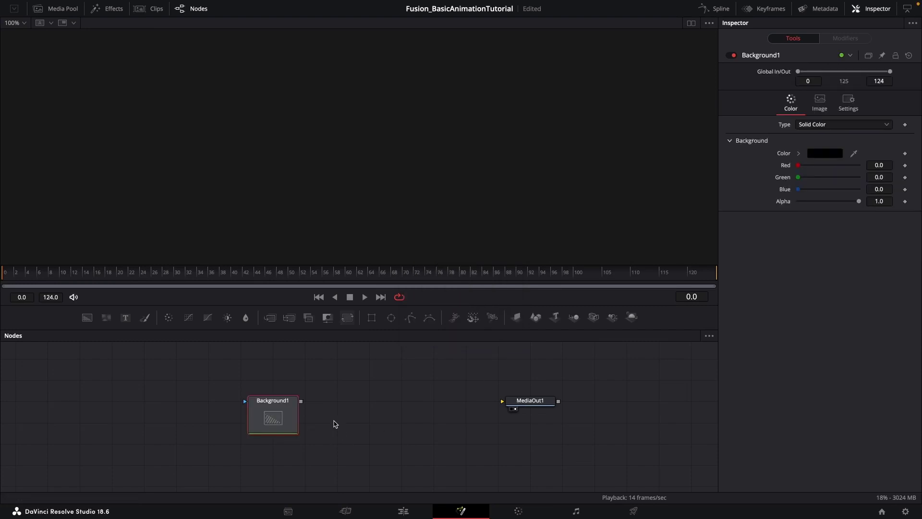
mouse_move(272, 400)
left_mouse_down()
mouse_move(307, 400)
mouse_move(274, 378)
mouse_move(262, 408)
mouse_move(272, 403)
left_mouse_up()
left_click(452, 385)
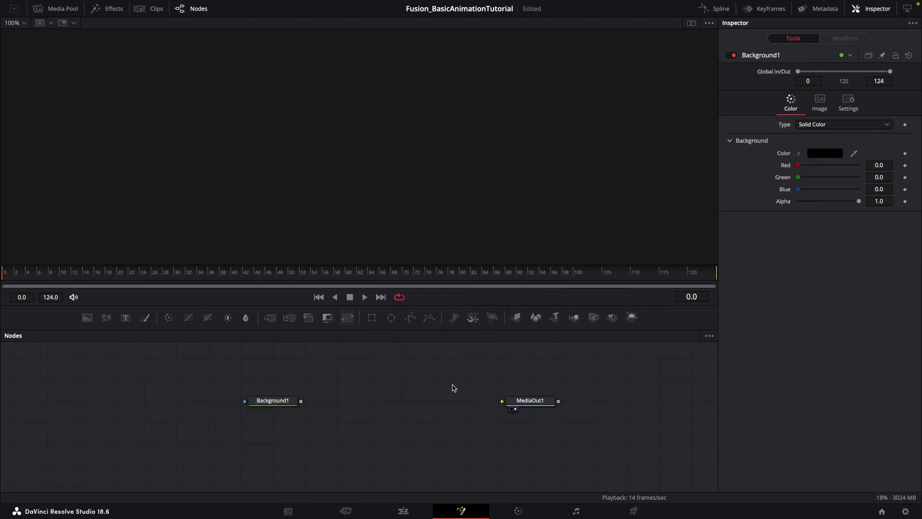
Compare the MediaOut1 and Background1 settings in the Inspector, briefly hiding and restoring the Inspector.
left_click(533, 399)
left_click(487, 376)
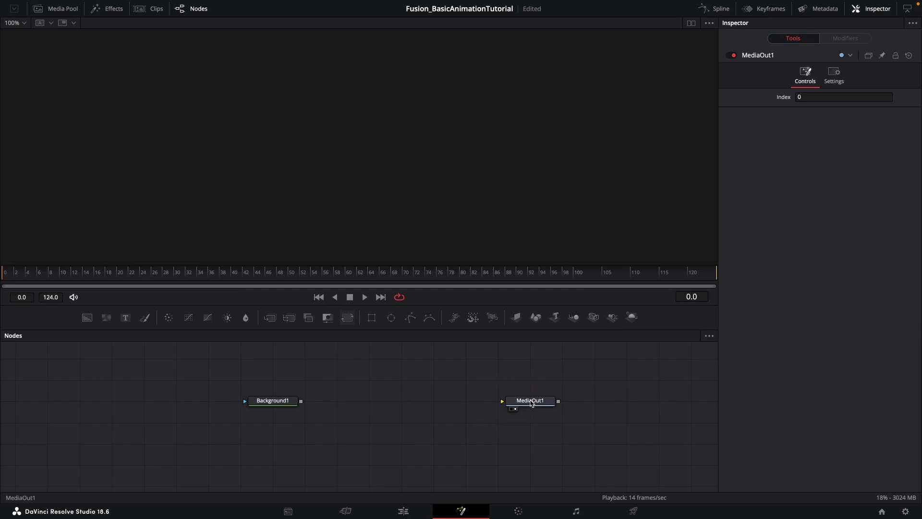
left_click(532, 401)
left_click(545, 372)
left_click(288, 403)
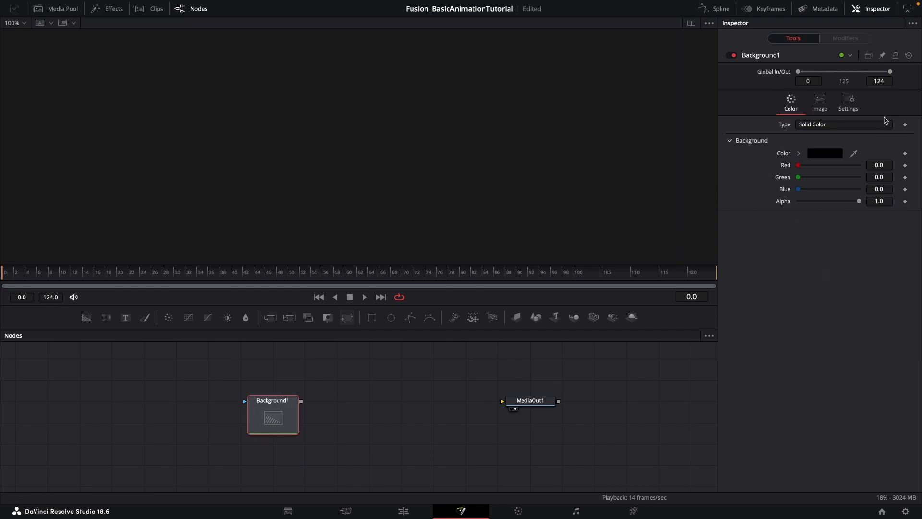
left_click(876, 12)
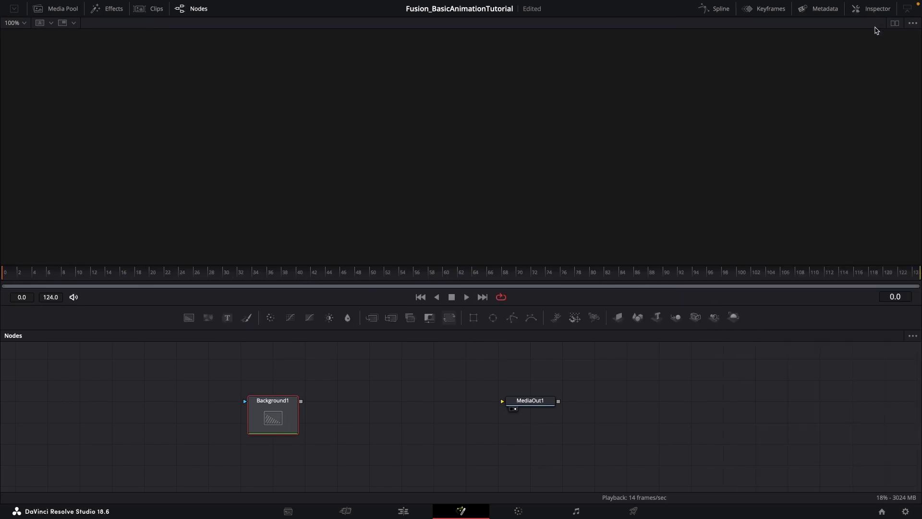
left_click(879, 13)
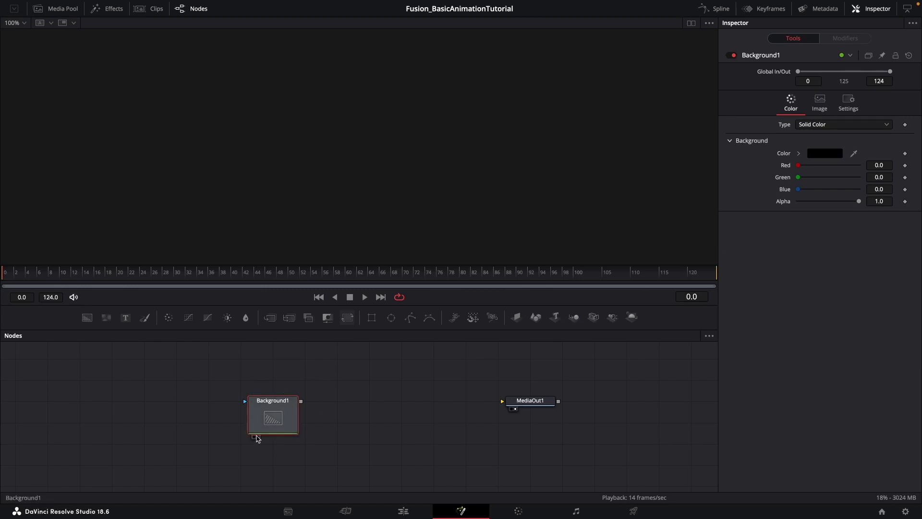
Bring MediaOut1 closer to Background1 and connect the Background1 output to MediaOut1.
left_click_drag(530, 402, 499, 402)
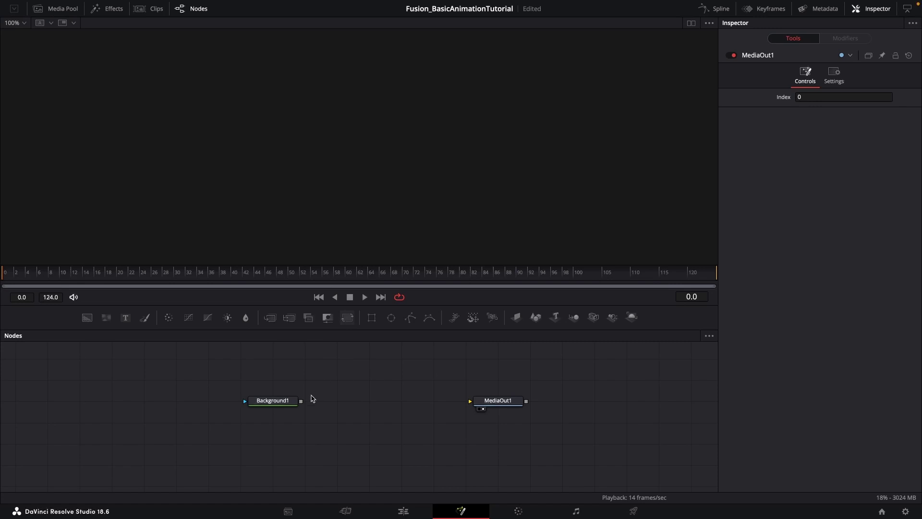
scroll(322, 386, "up", 2)
left_click_drag(324, 379, 306, 395)
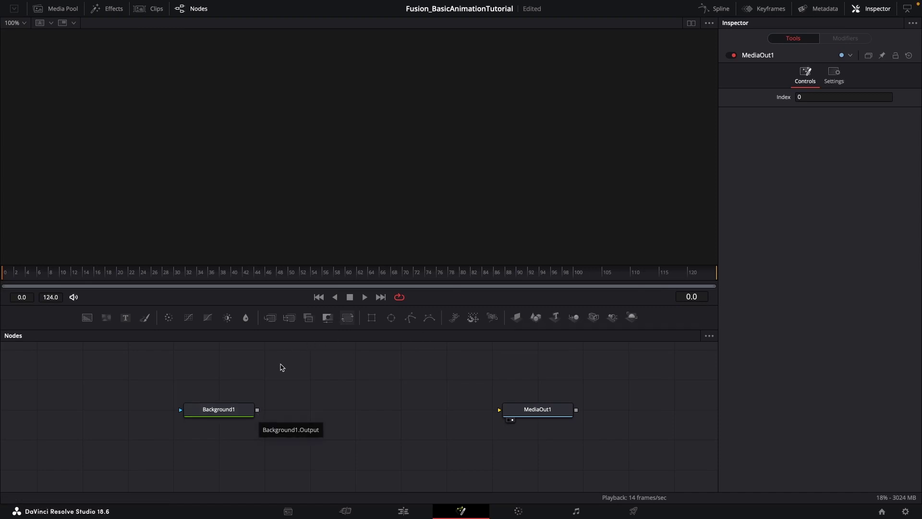
left_click_drag(258, 412, 540, 411)
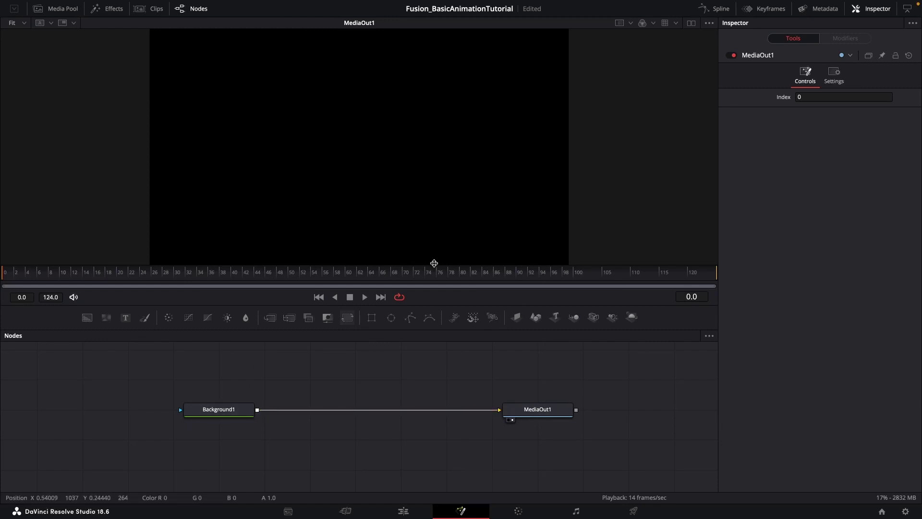
Examine which viewer MediaOut1 is assigned to, checking its indicators up close and in a temporary dual-viewer layout.
left_click(546, 412)
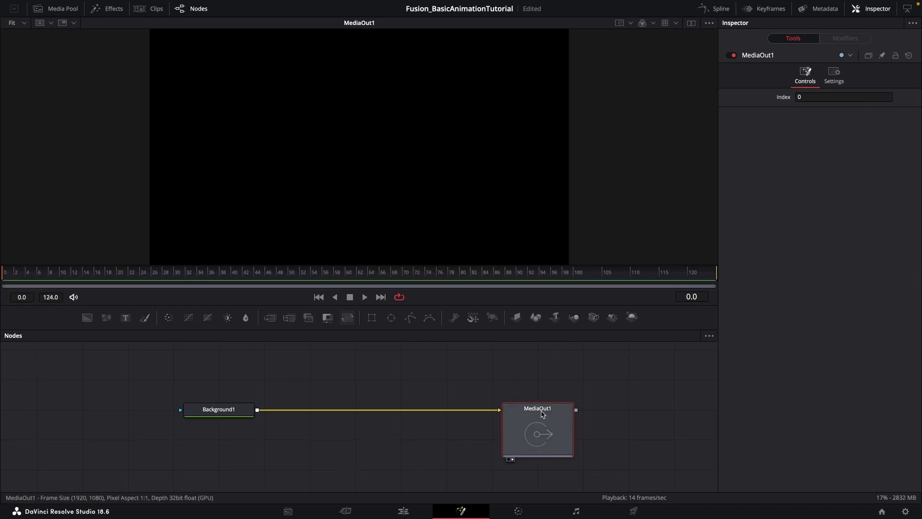
key("1")
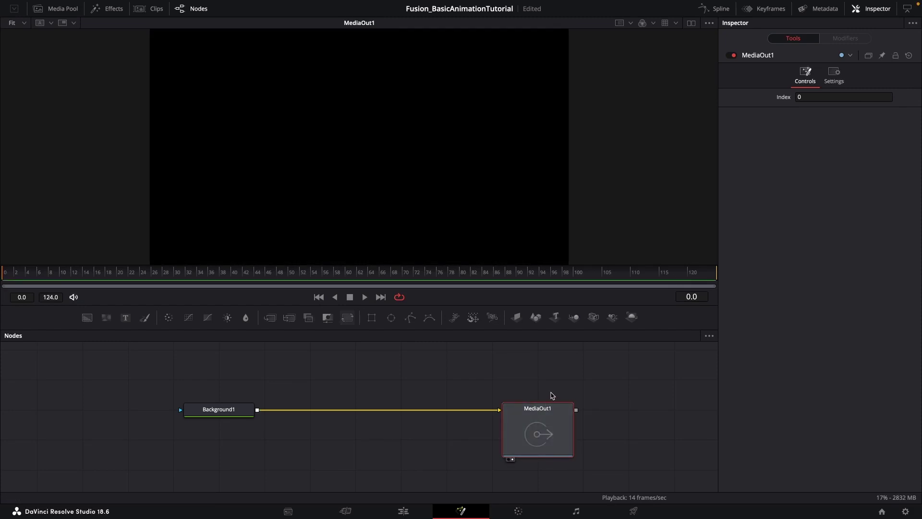
left_click_drag(544, 393, 545, 379)
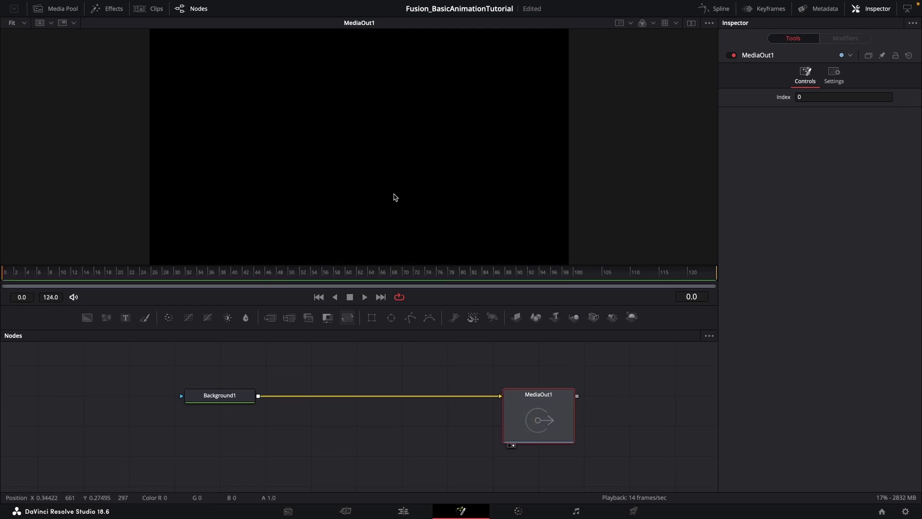
left_click_drag(515, 437, 466, 435)
scroll(505, 424, "up", 3)
left_click_drag(514, 419, 316, 413)
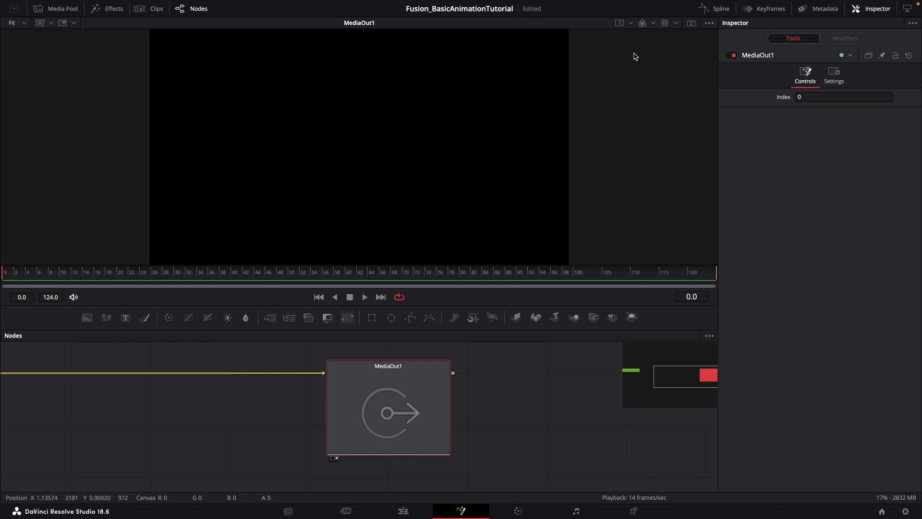
left_click(692, 24)
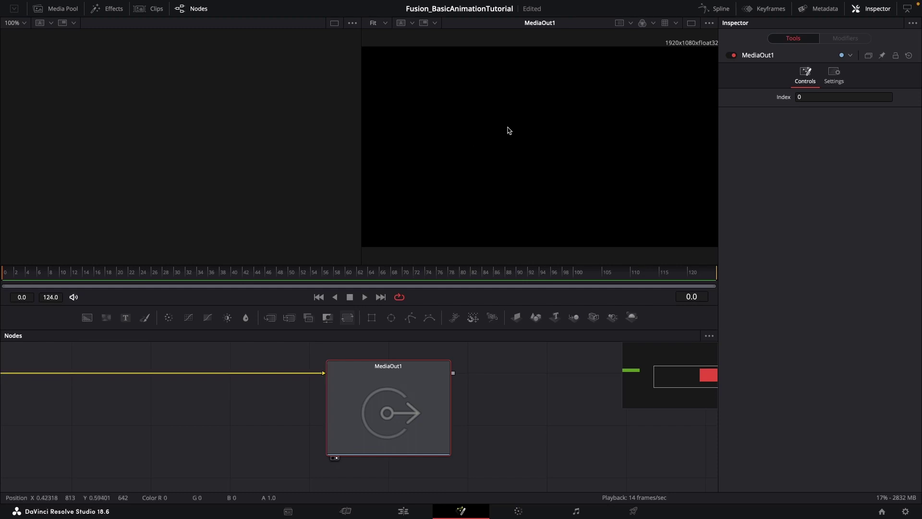
left_click(691, 24)
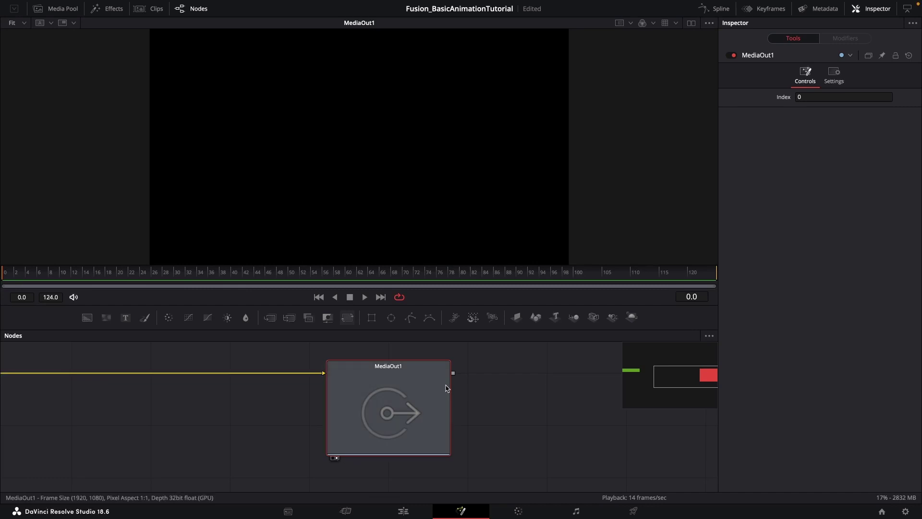
scroll(504, 388, "down", 5)
left_click(512, 394)
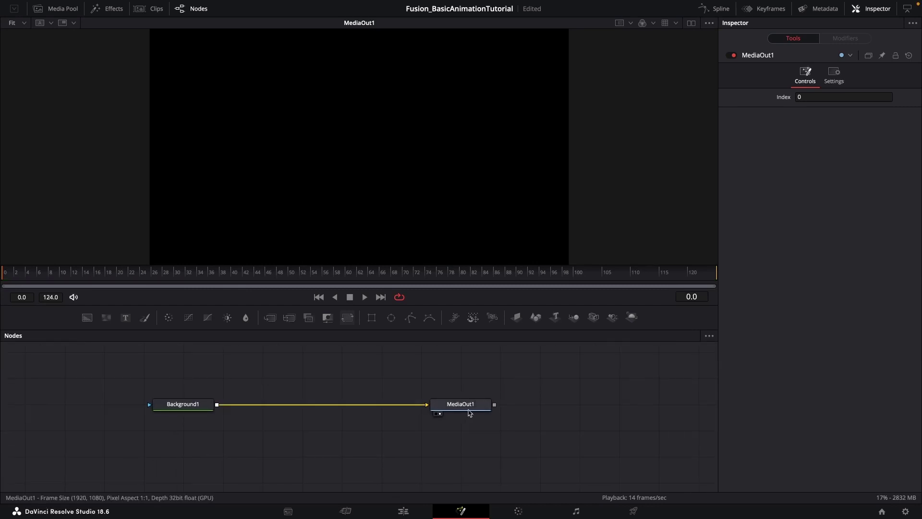
left_click_drag(470, 407, 484, 411)
left_click(478, 410)
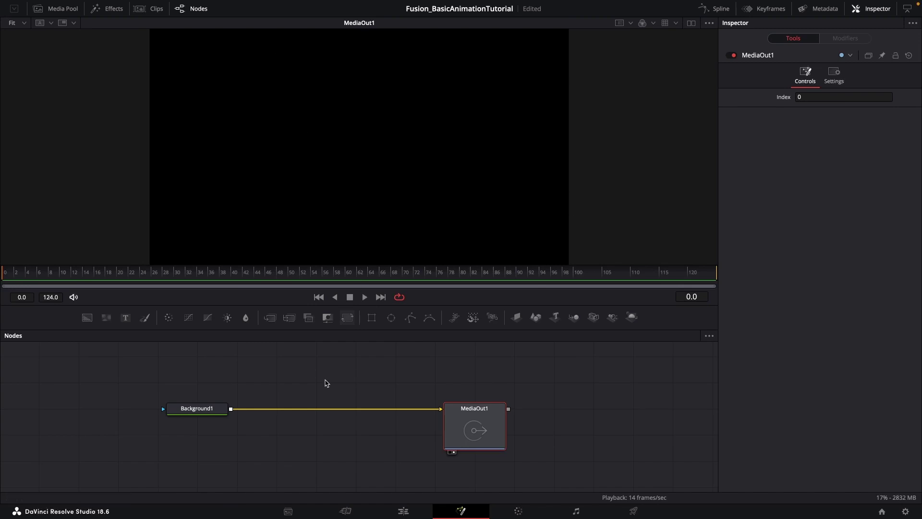
Try blue and near-white as the solid colour of Background1, and discard the colour change.
left_click(215, 414)
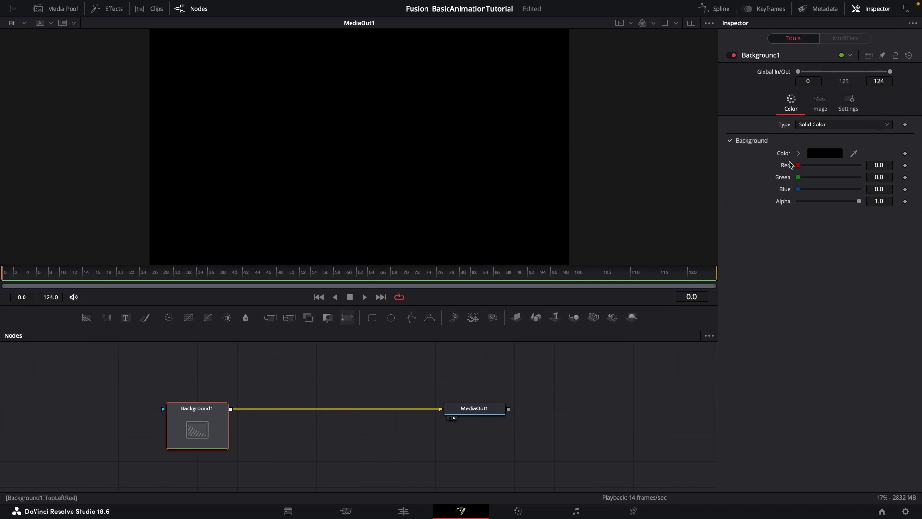
left_click(819, 156)
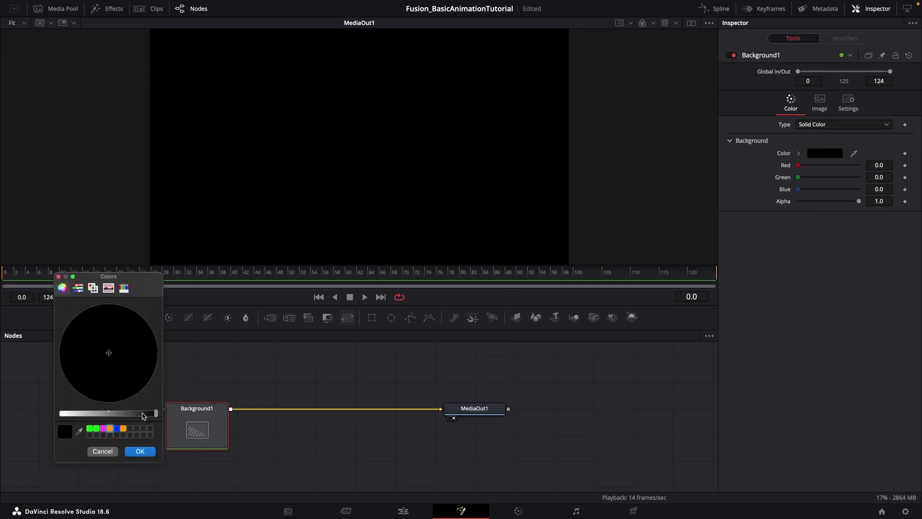
left_click_drag(145, 413, 133, 413)
left_click(102, 428)
left_click(116, 428)
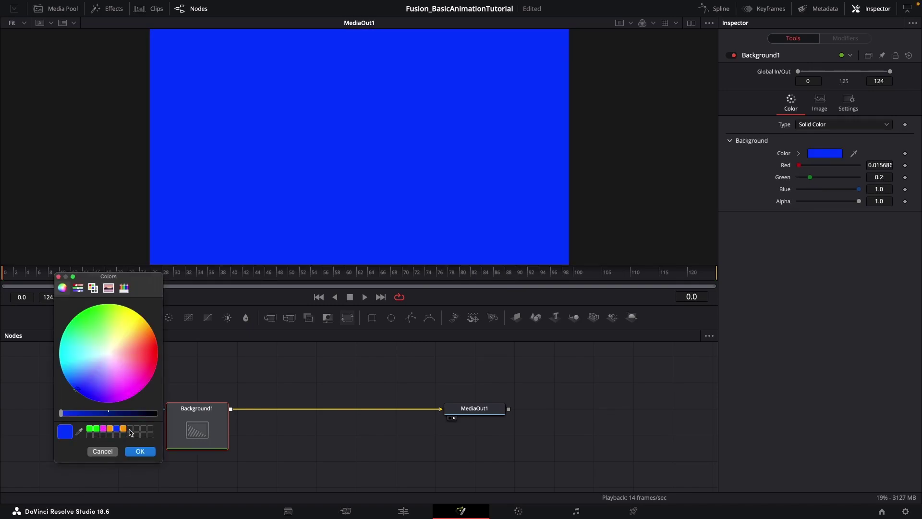
left_click(96, 429)
mouse_move(91, 354)
left_mouse_down()
mouse_move(113, 363)
mouse_move(108, 354)
left_mouse_up()
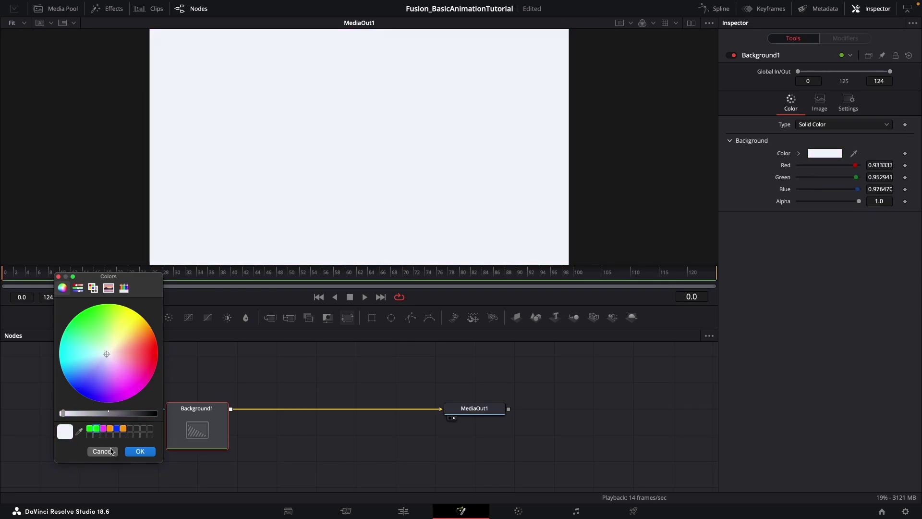
left_click(103, 451)
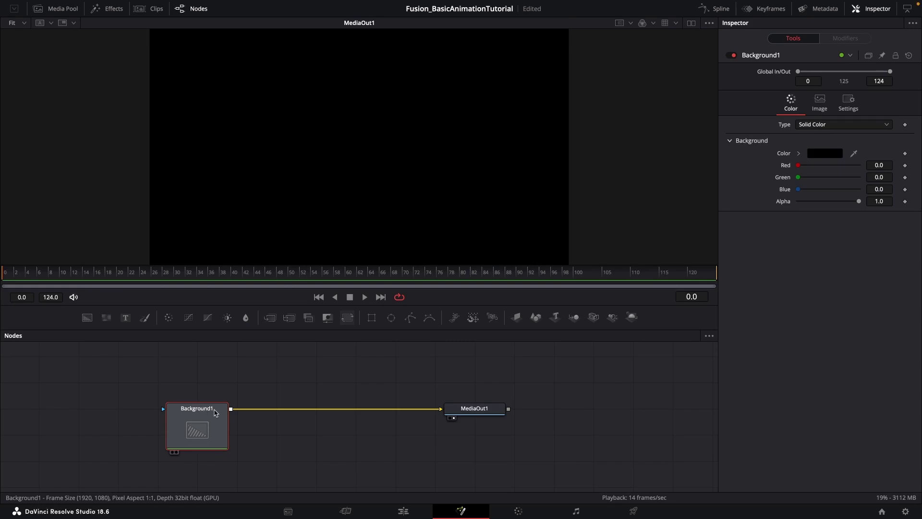
Check the image settings of Background1 and set its background colour's alpha to 0.0.
left_click(820, 106)
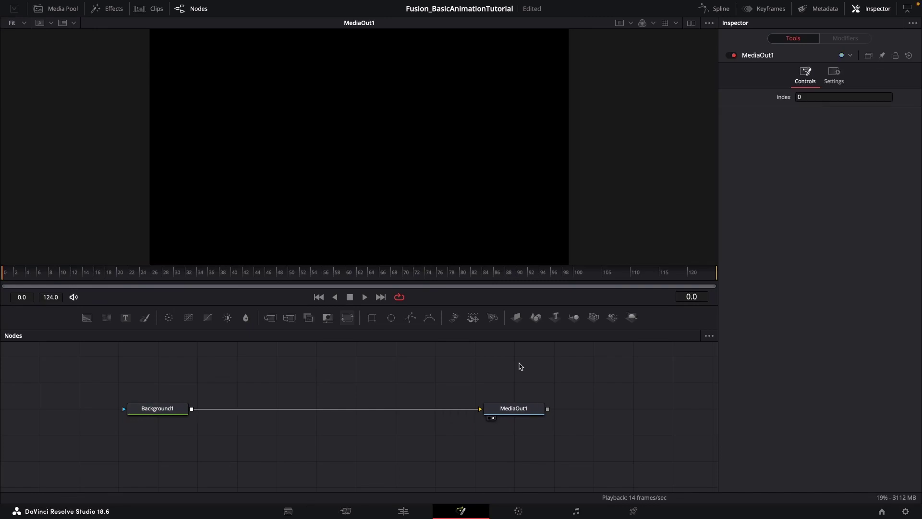
left_click(154, 407)
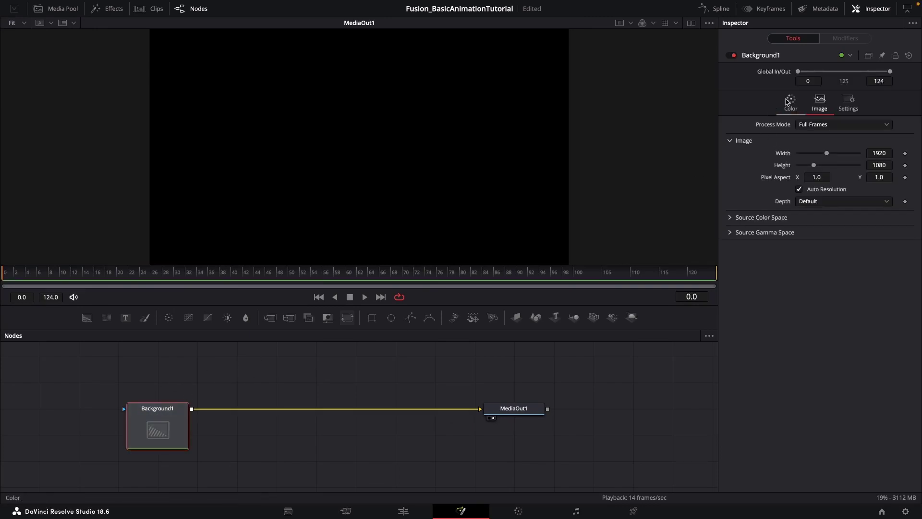
left_click(792, 102)
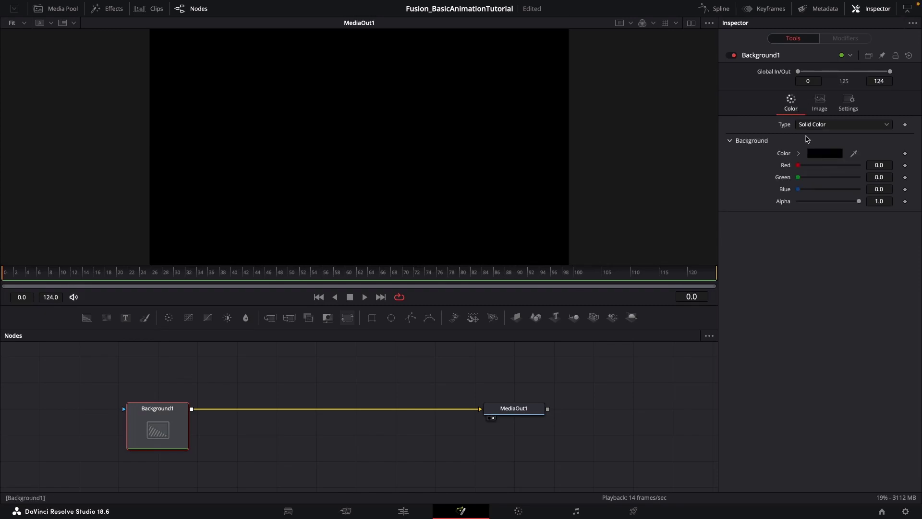
left_click_drag(859, 201, 798, 204)
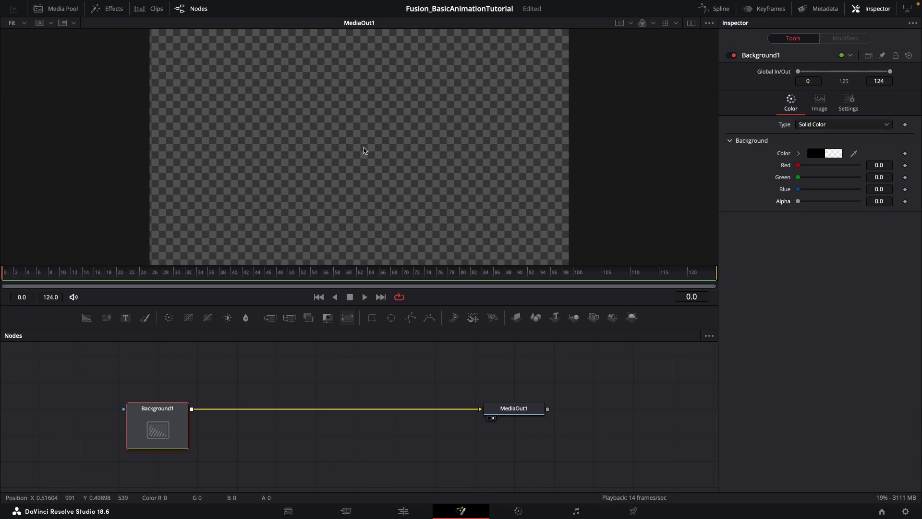
Add a second Background node to the empty area above the connection between Background1 and MediaOut1.
left_click_drag(333, 382, 362, 380)
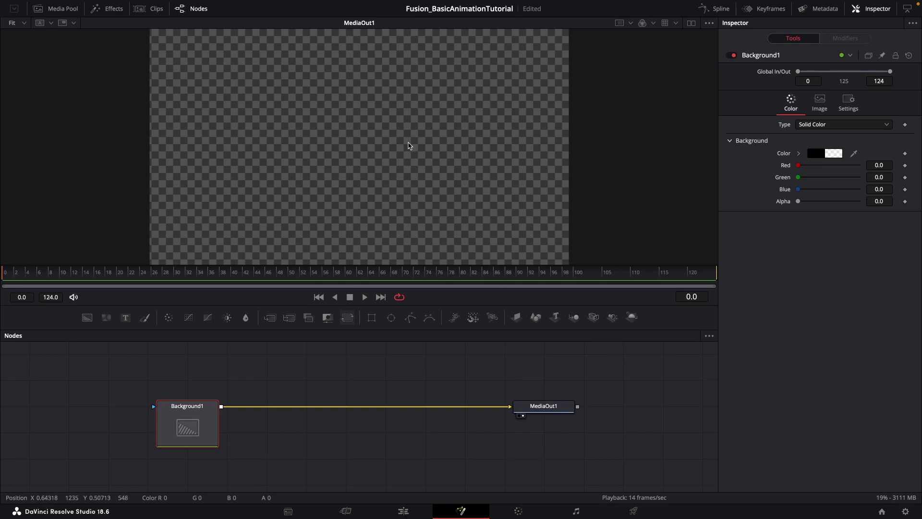
left_click_drag(313, 399, 311, 413)
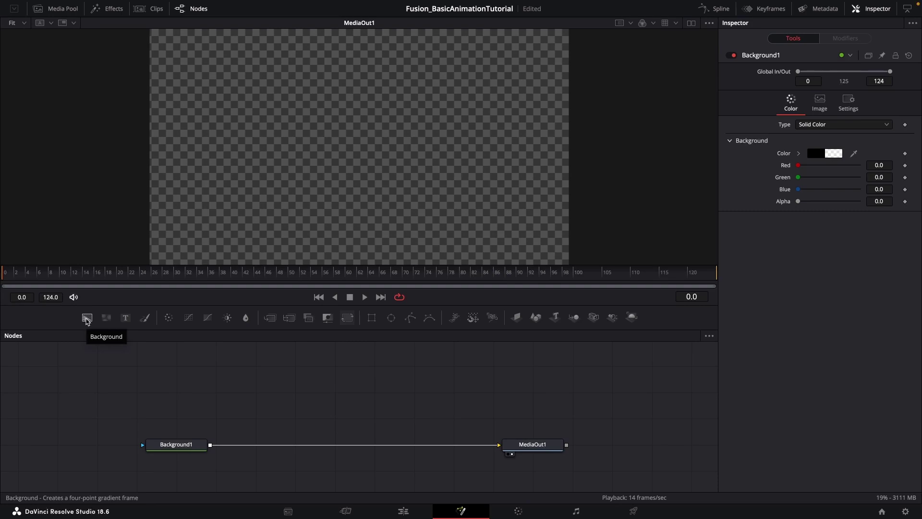
left_click_drag(87, 319, 298, 398)
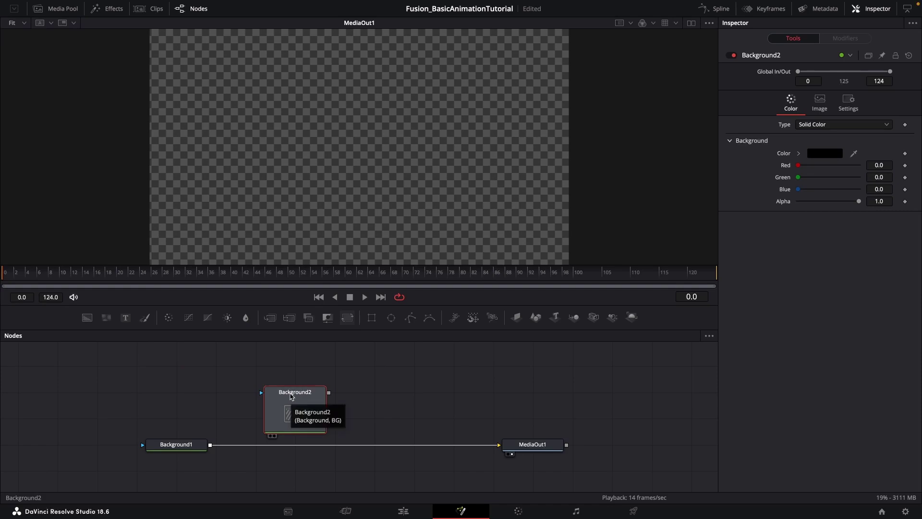
left_click(360, 360)
left_click(304, 396)
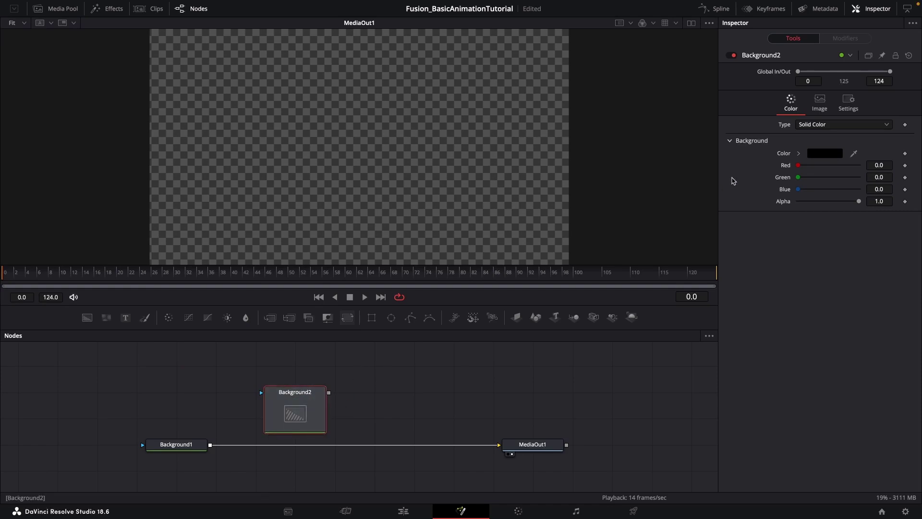
Set Background2's solid colour to a dark slate blue with red 0.141176, green 0.215686 and blue 0.278431.
left_click(825, 154)
left_click_drag(149, 414, 139, 413)
left_click_drag(103, 354, 91, 362)
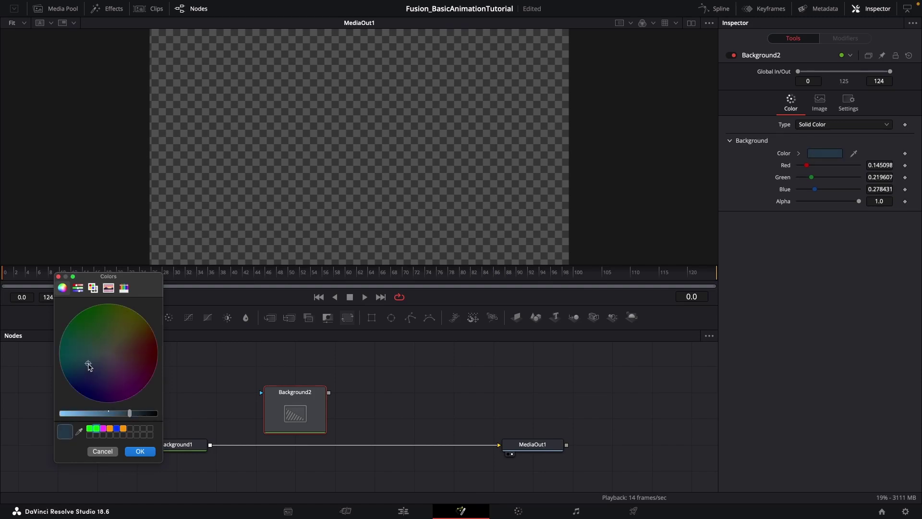
left_click_drag(87, 363, 87, 365)
left_click(141, 452)
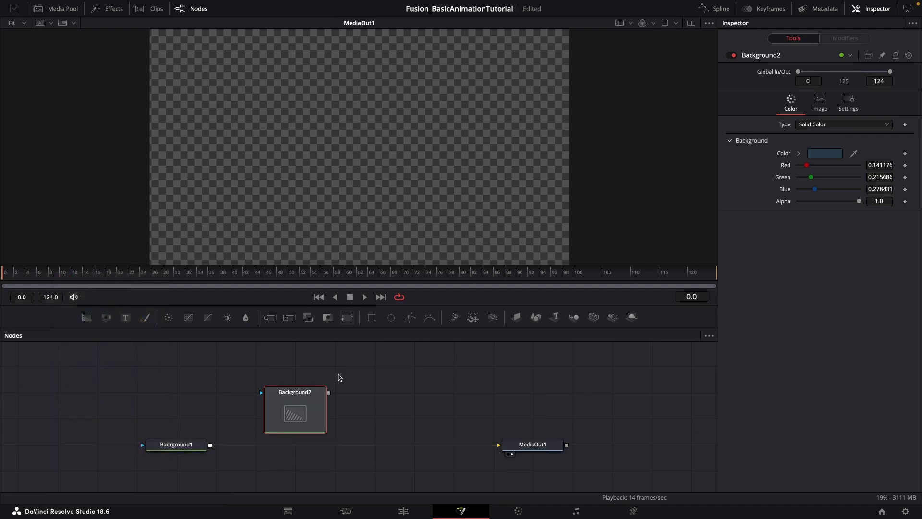
Move Background2 farther above the Background1 connection, toward MediaOut1, and save the project.
left_click(339, 394)
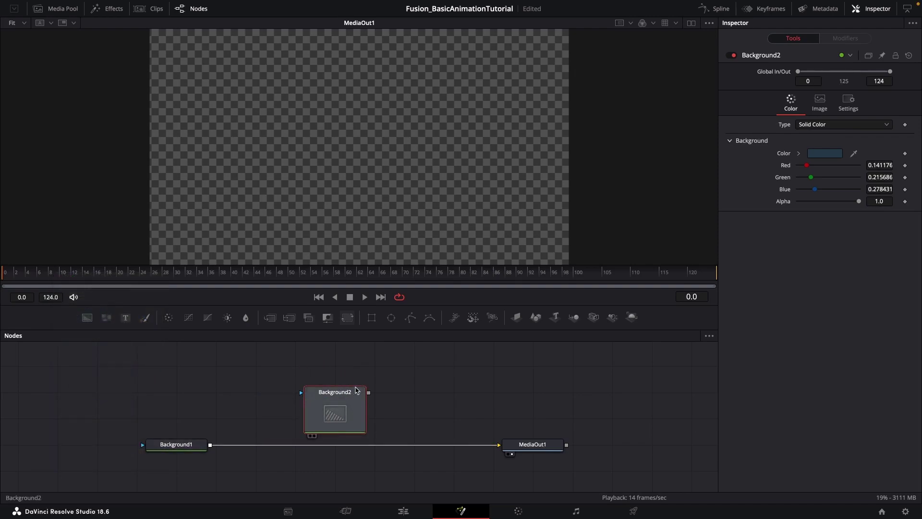
left_click_drag(345, 397, 347, 382)
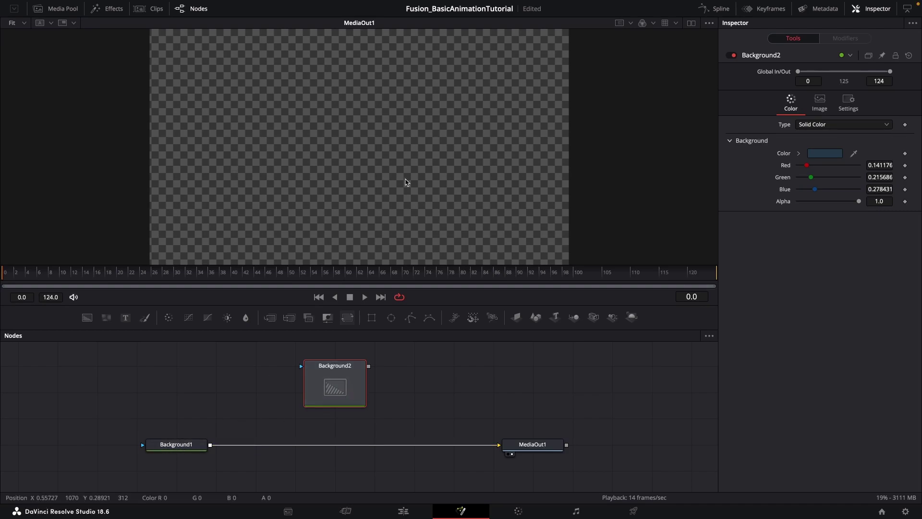
left_click(286, 368)
key("ctrl+s")
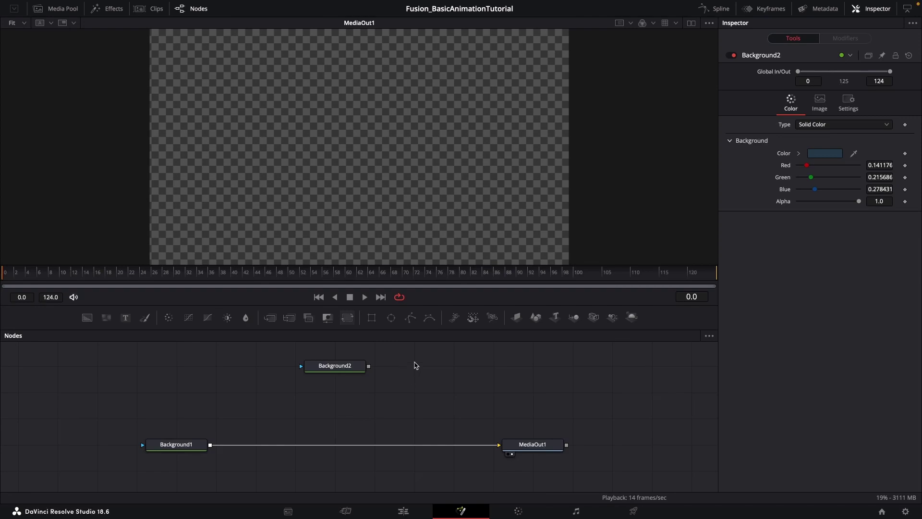
Search the tool list for "merge" to view the available Merge tools, and close it without adding one.
key("shift+space")
type("Backgrou")
type("merge")
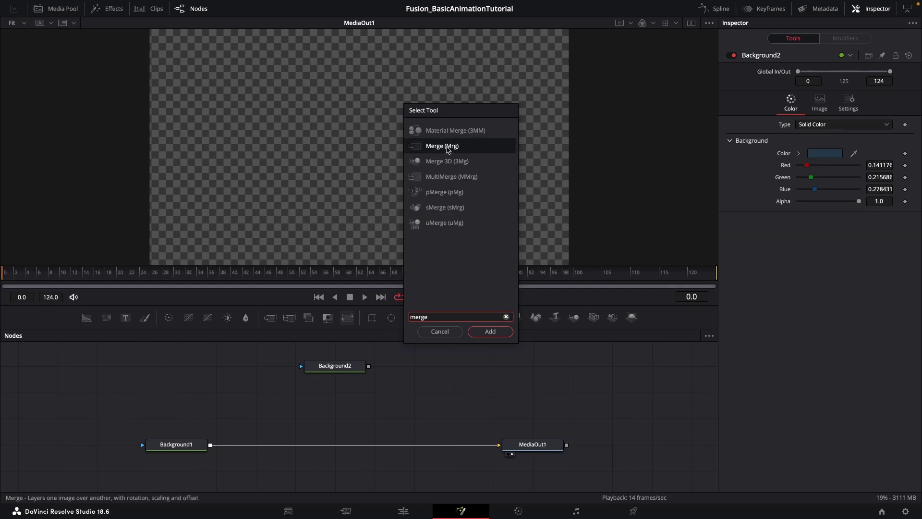
left_click(441, 332)
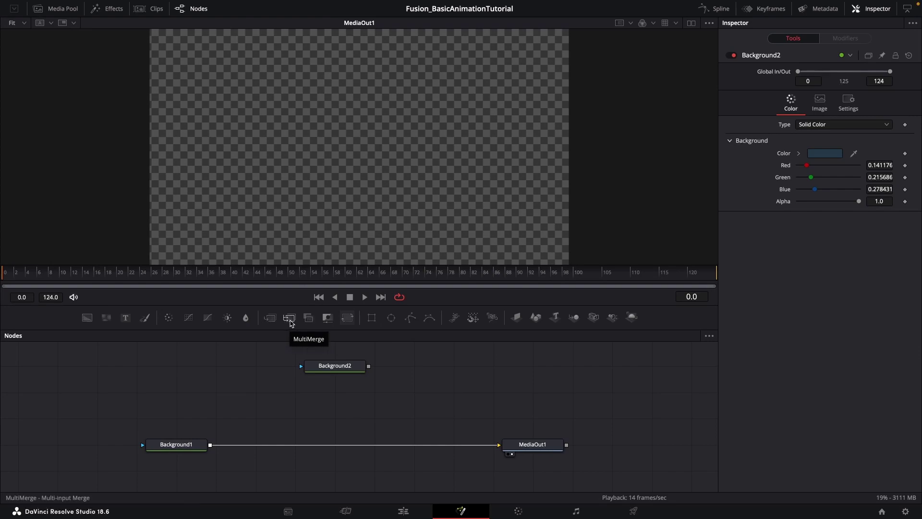
Insert a Merge node into the connection between Background1 and MediaOut1, directly below Background2.
left_click_drag(271, 321, 342, 446)
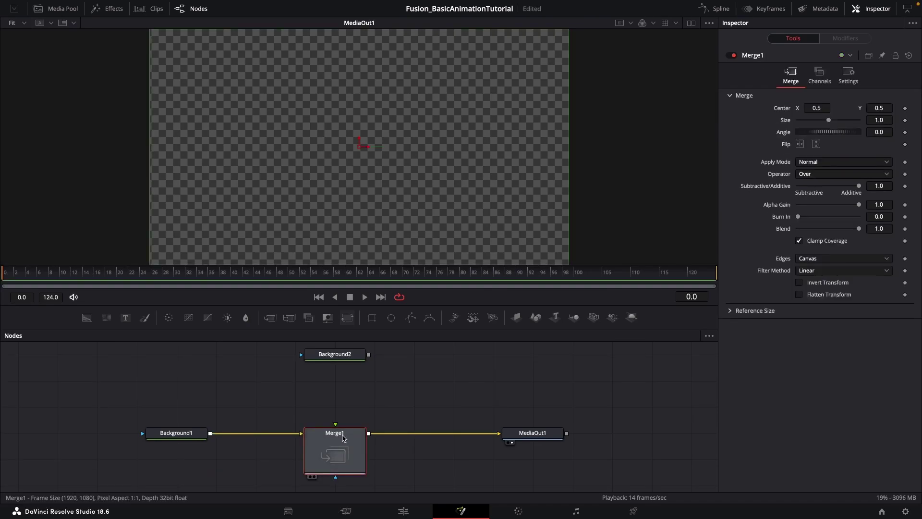
mouse_move(342, 436)
left_mouse_down()
mouse_move(343, 420)
mouse_move(338, 460)
mouse_move(338, 409)
mouse_move(332, 446)
mouse_move(340, 439)
left_mouse_up()
left_click(368, 391)
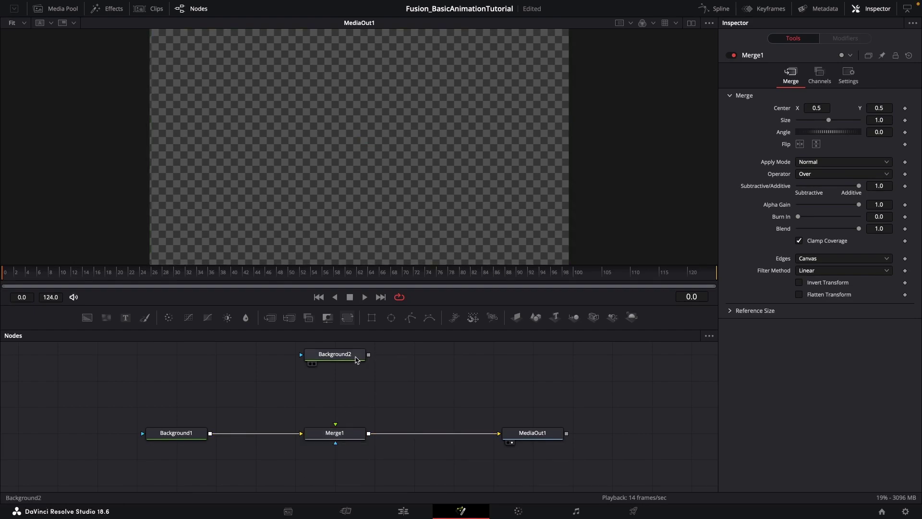
Connect the Background2 output to the Merge1 node as its foreground.
left_click(347, 357)
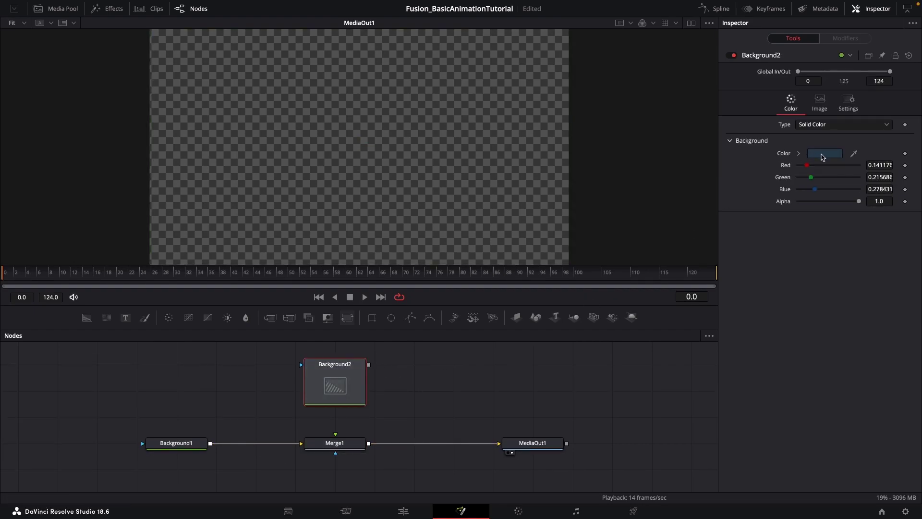
left_click_drag(368, 365, 339, 443)
left_click(350, 368)
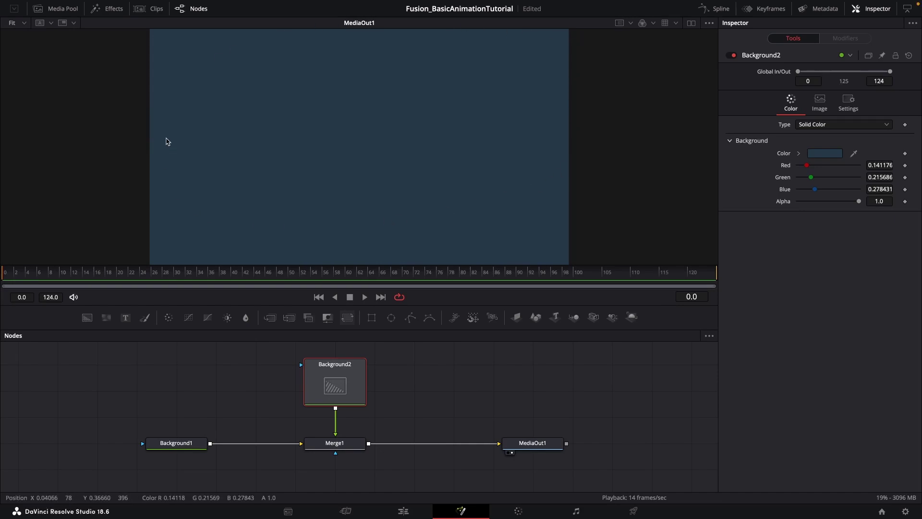
left_click(393, 417)
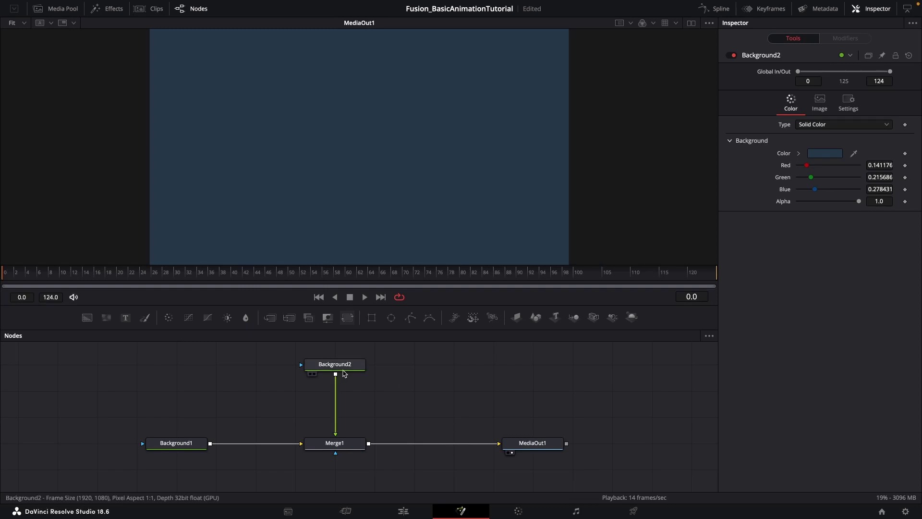
Move Background2 down closer to Merge1, keeping it directly above the node.
left_click_drag(343, 369, 343, 396)
left_click_drag(440, 395, 447, 380)
left_click(446, 376)
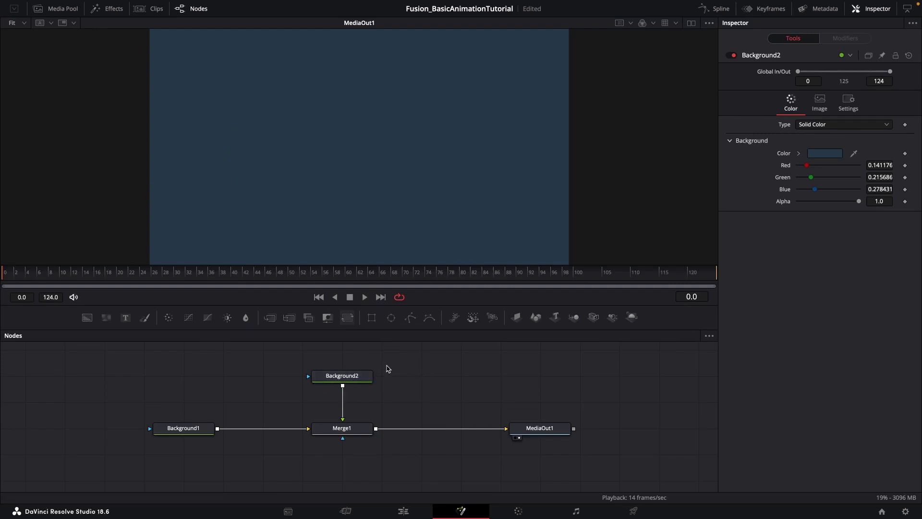
left_click(360, 376)
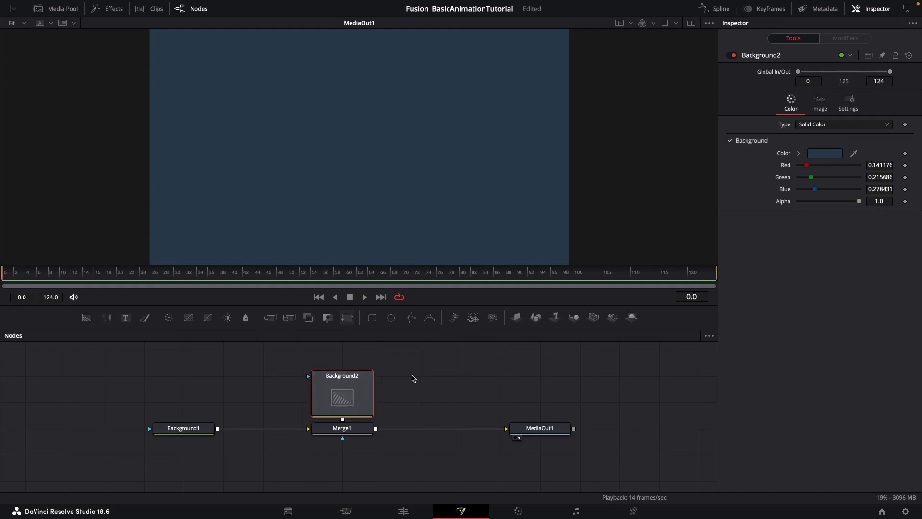
left_click(419, 376)
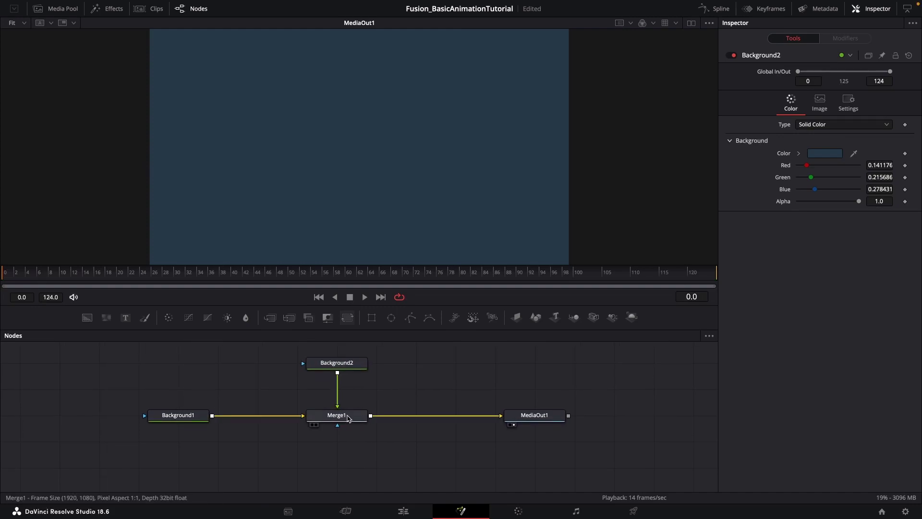
Add an unconnected Rectangle mask node to the empty area below Merge1.
left_click(337, 415)
left_click(423, 380)
scroll(394, 392, "right", 1)
scroll(417, 350, "up", 2)
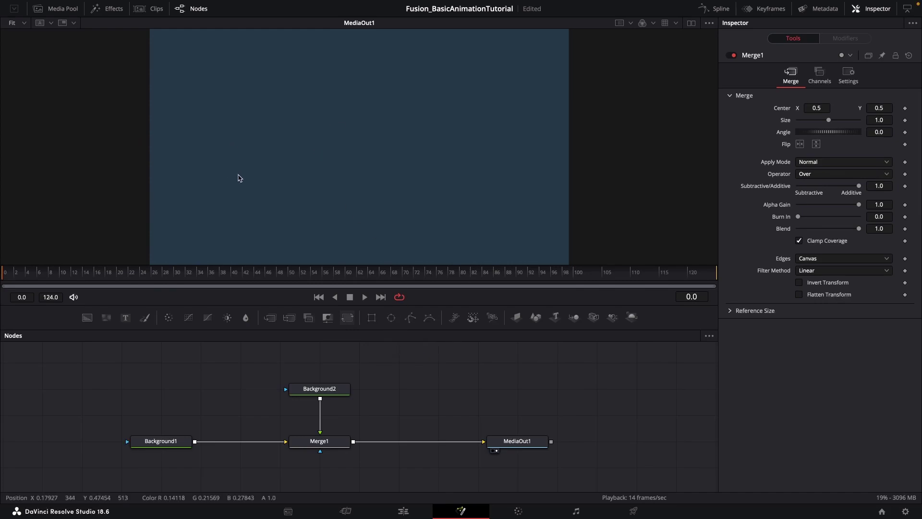
left_click_drag(372, 320, 344, 472)
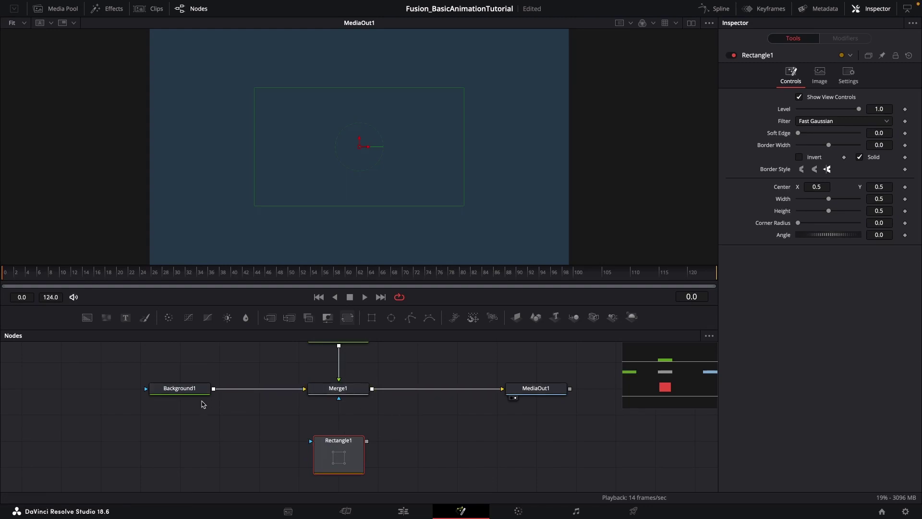
left_click_drag(423, 427, 412, 422)
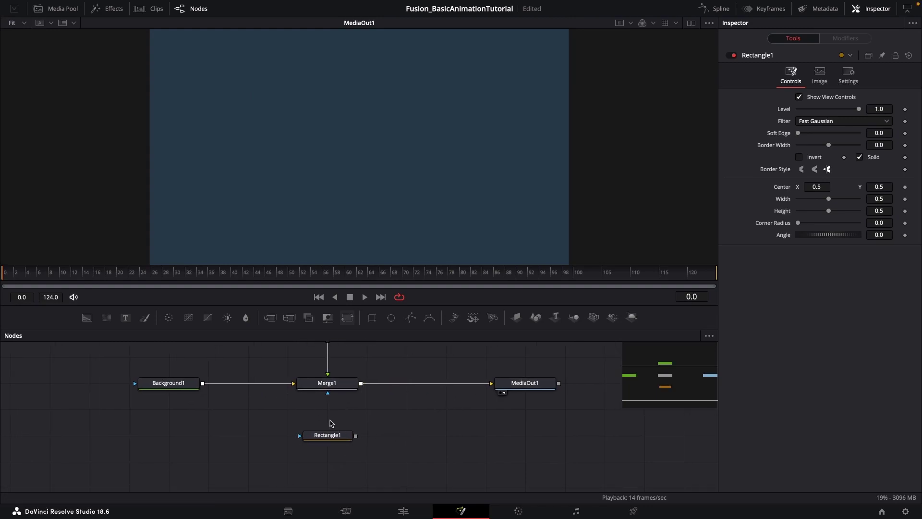
Resize the Rectangle1 mask in the viewer to about 0.32 wide and 0.2 high, keeping it centred.
scroll(337, 425, "up", 3)
scroll(369, 410, "up", 1)
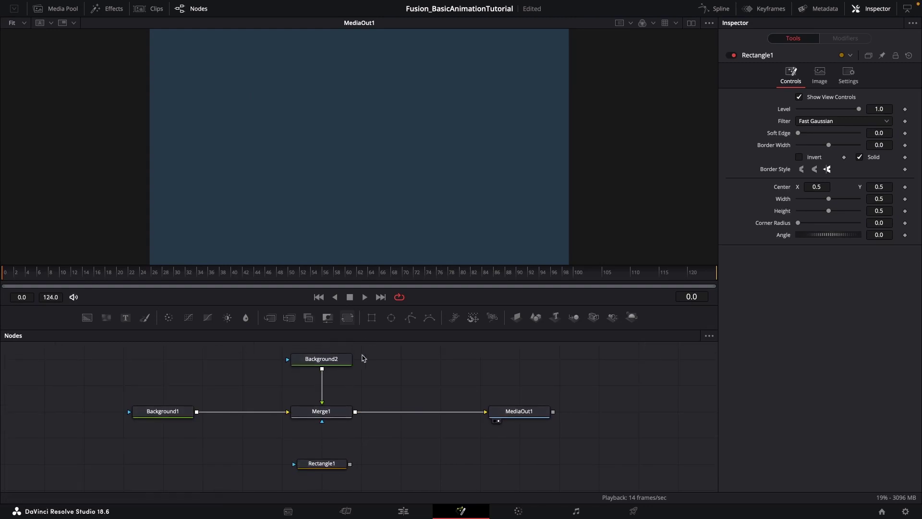
left_click(321, 360)
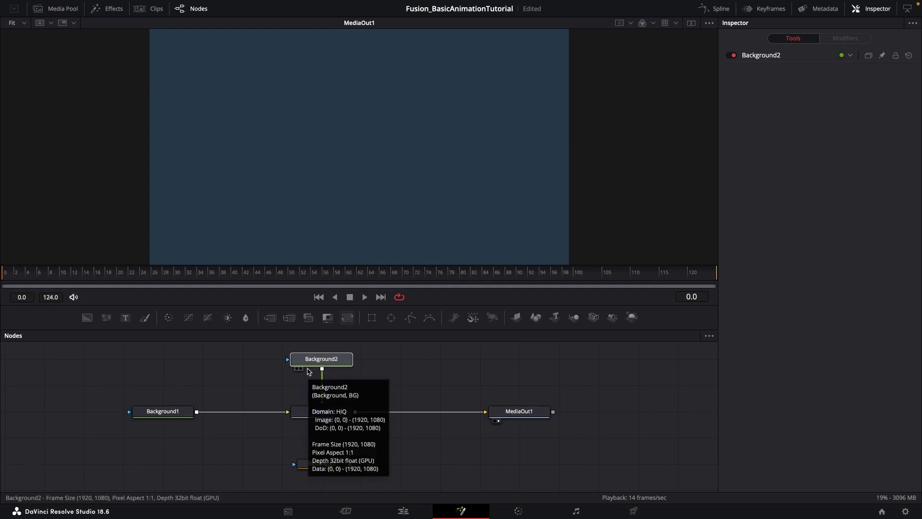
left_click(426, 376)
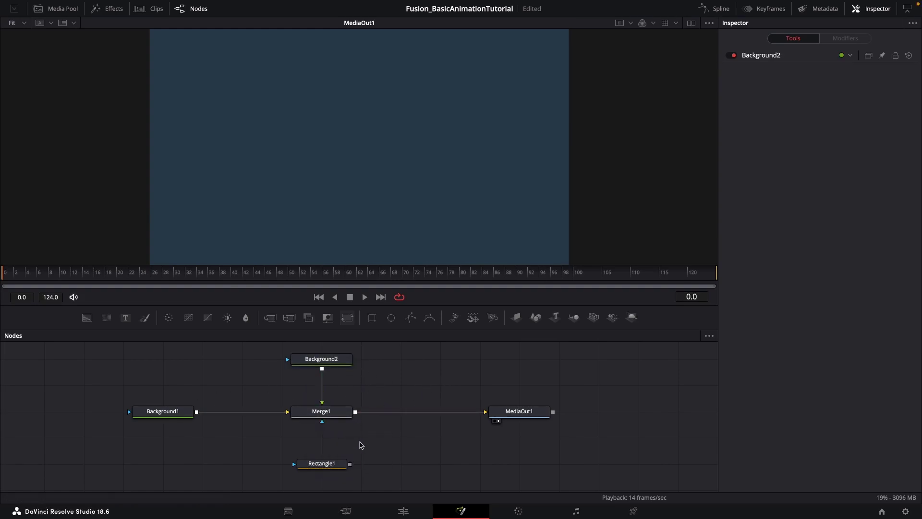
left_click(326, 465)
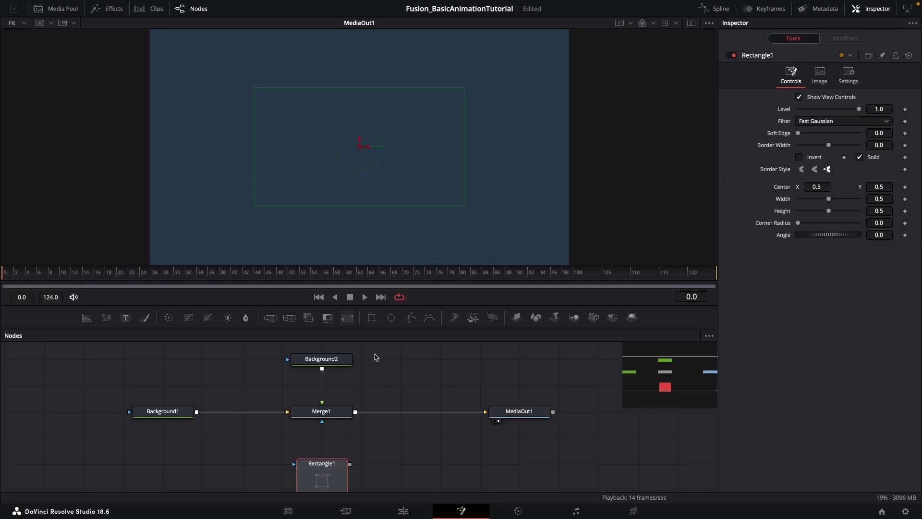
left_click_drag(254, 144, 227, 146)
left_click_drag(428, 88, 432, 101)
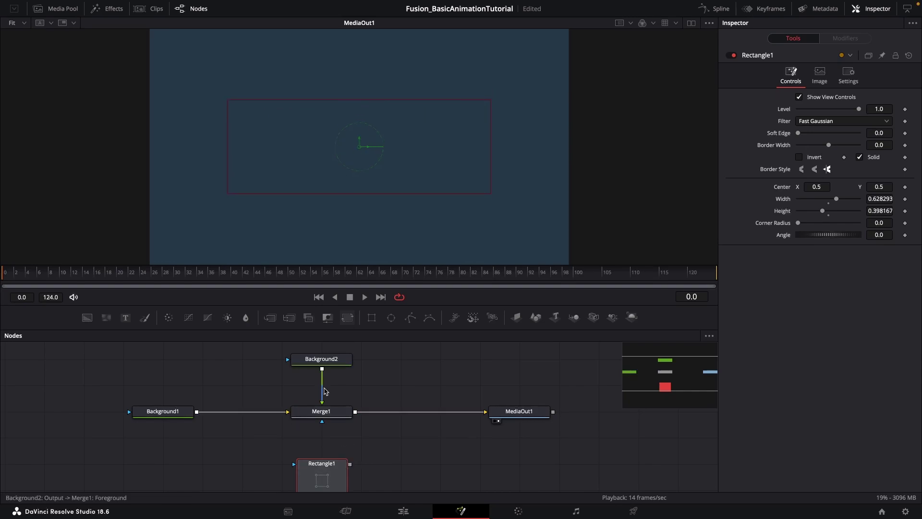
left_click_drag(226, 153, 291, 152)
left_click_drag(398, 100, 398, 127)
Examine Merge1's background, foreground and mask inputs and the Background1 and Background2 connections feeding them.
left_click_drag(379, 425, 379, 397)
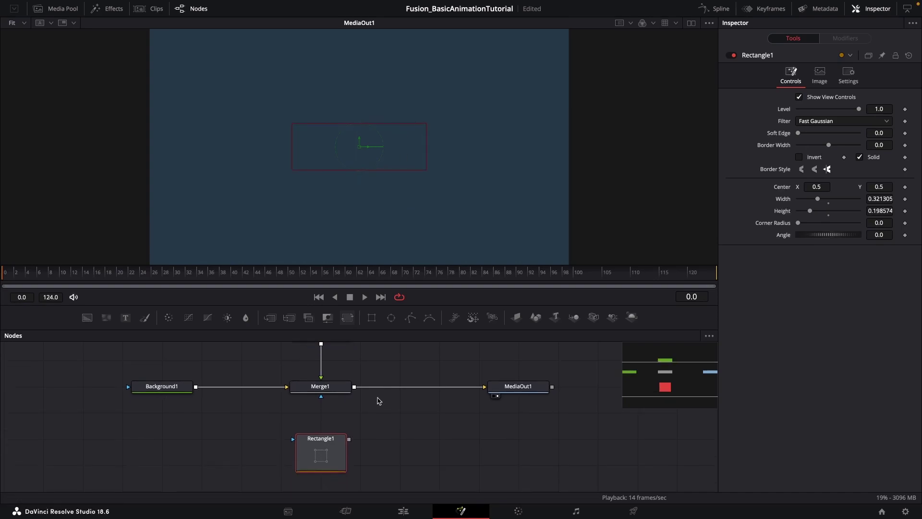
left_click(391, 422)
left_click_drag(334, 458, 332, 470)
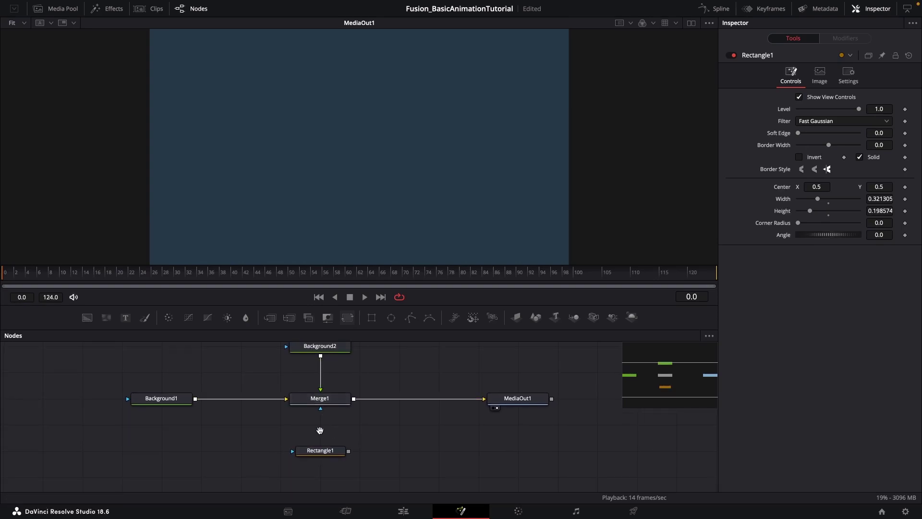
left_click_drag(320, 430, 317, 435)
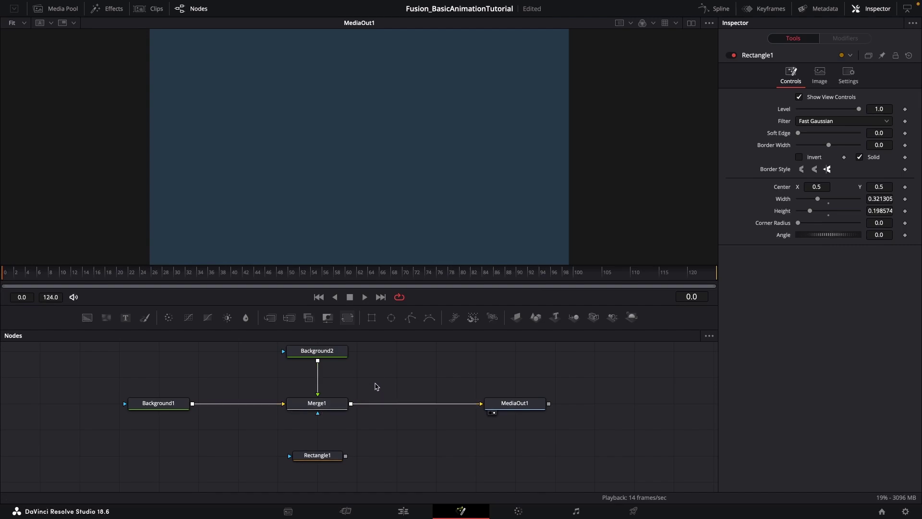
scroll(367, 386, "up", 5)
left_click_drag(363, 384, 422, 388)
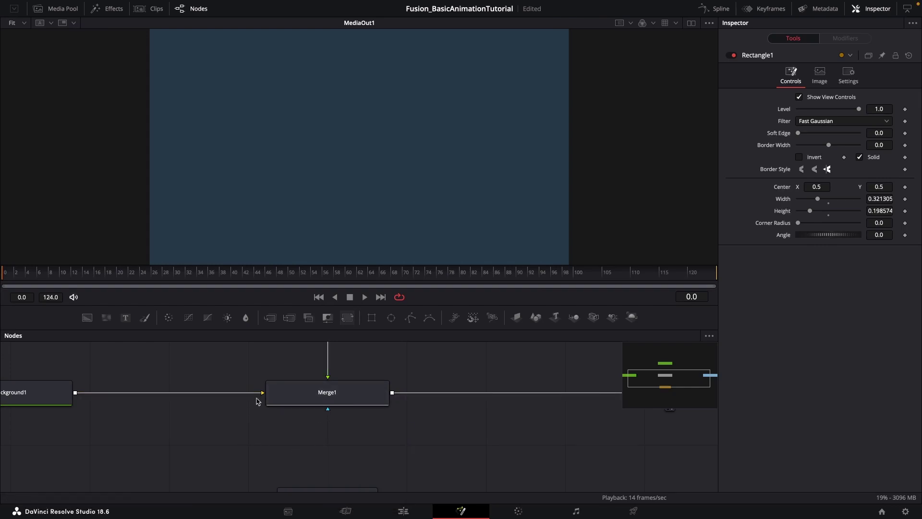
left_click_drag(281, 393, 282, 412)
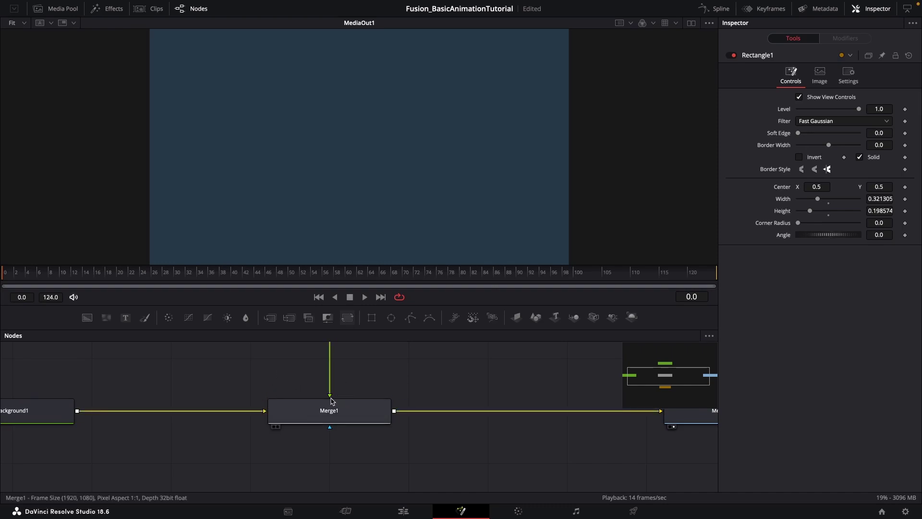
left_click_drag(264, 391, 286, 385)
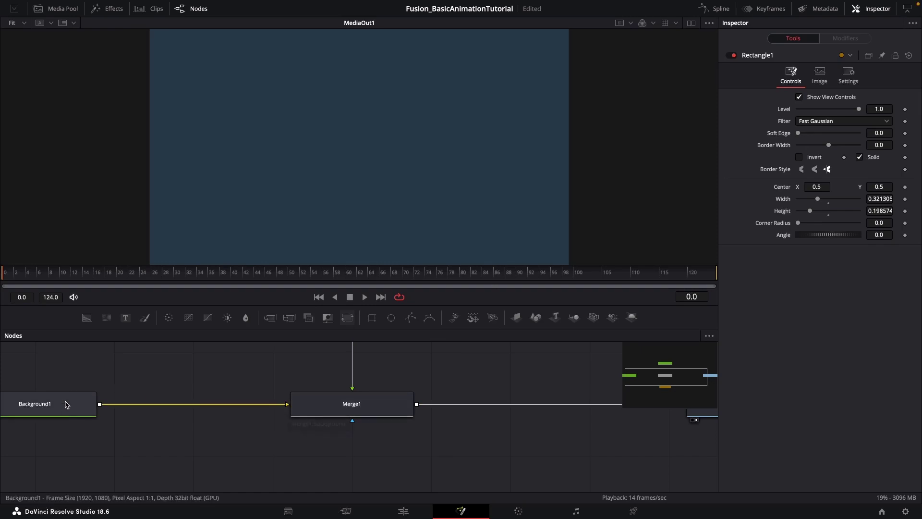
scroll(331, 413, "up", 2)
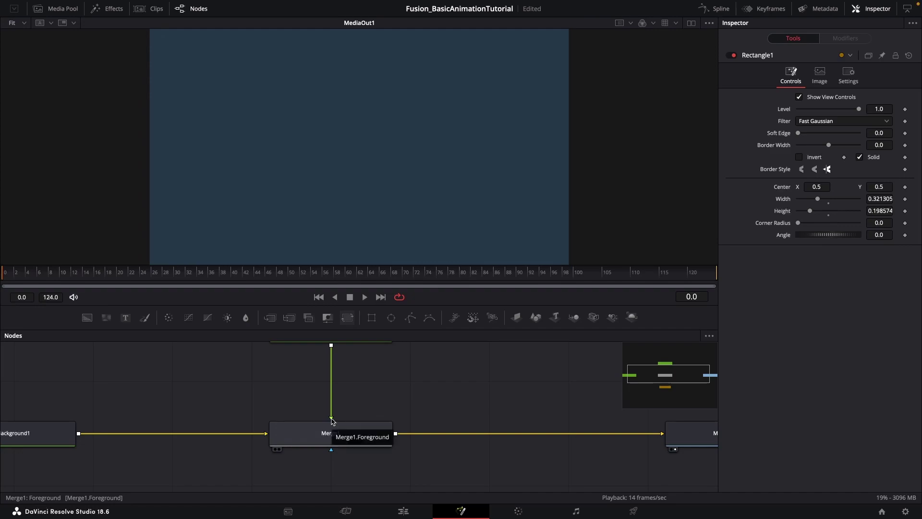
left_click_drag(424, 372, 383, 412)
left_click_drag(446, 401, 479, 376)
left_click_drag(410, 398, 405, 369)
left_click_drag(442, 434, 437, 416)
Move Rectangle1 closer beneath Merge1 and connect its output to the Merge1 effect mask input.
left_click(360, 464)
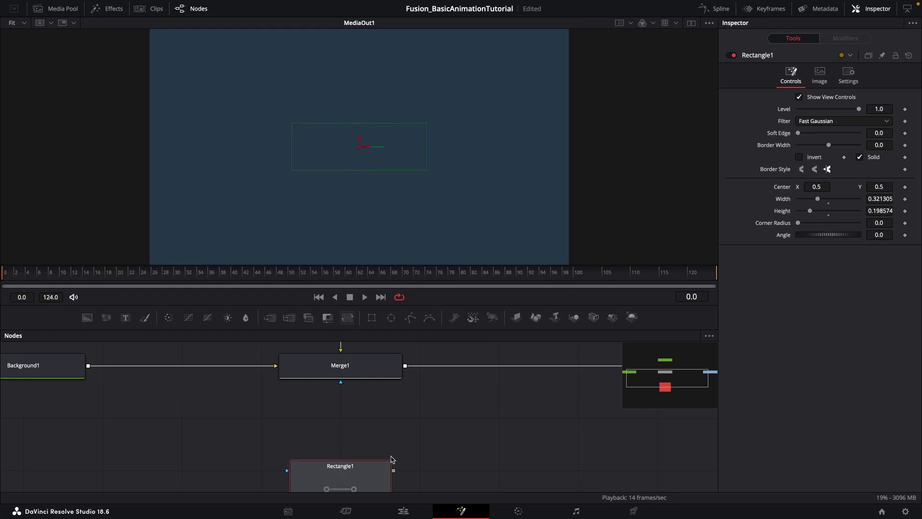
left_click(384, 436)
left_click_drag(361, 473, 362, 432)
left_click(397, 422)
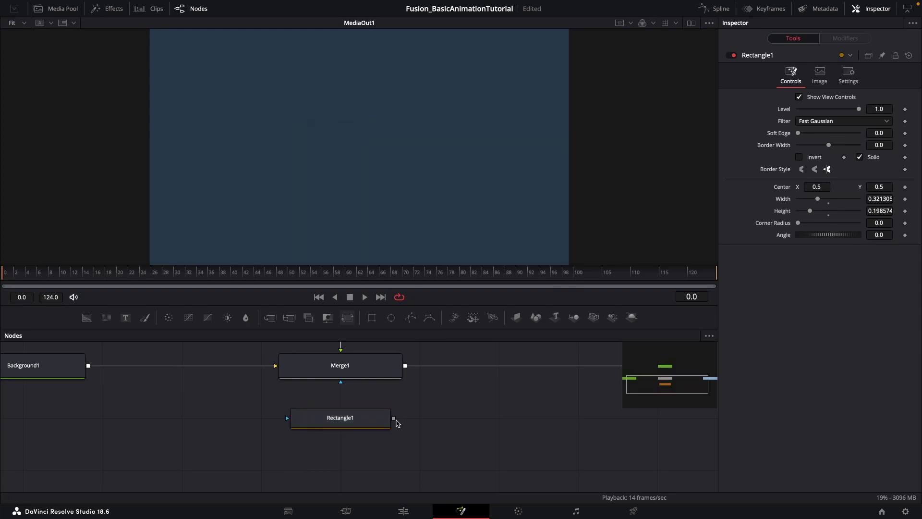
left_click_drag(396, 419, 341, 384)
scroll(411, 420, "right", 3)
scroll(412, 419, "up", 1)
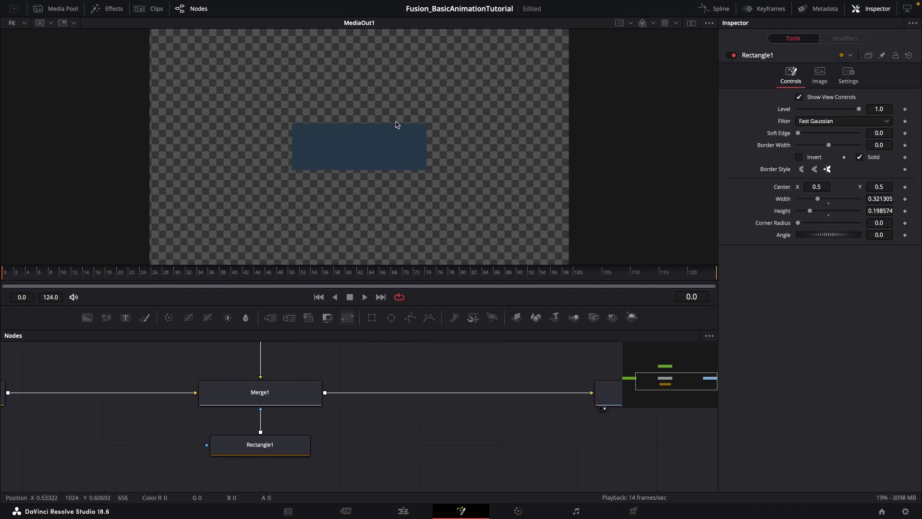
Move Background2 closer to Merge1, keeping it directly above the node.
left_click(278, 447)
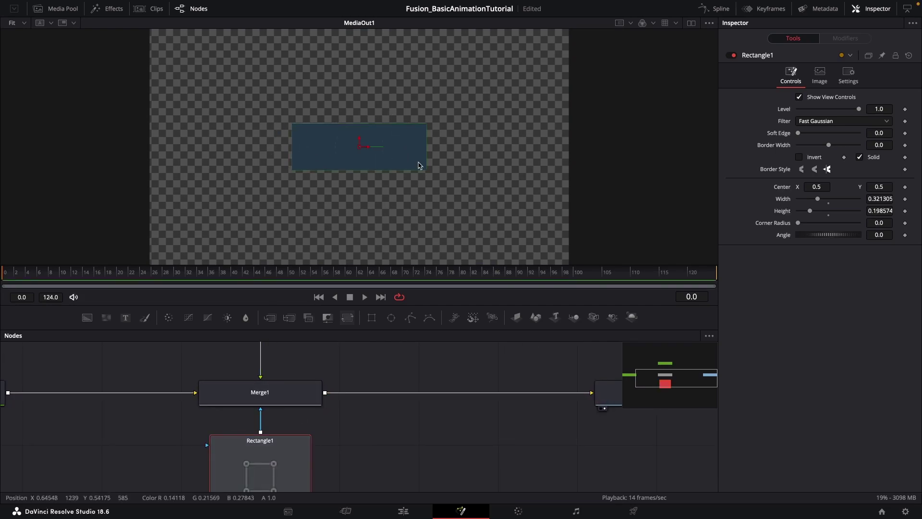
scroll(377, 440, "up", 2)
scroll(271, 368, "up", 2)
left_click(285, 380)
scroll(394, 413, "down", 3)
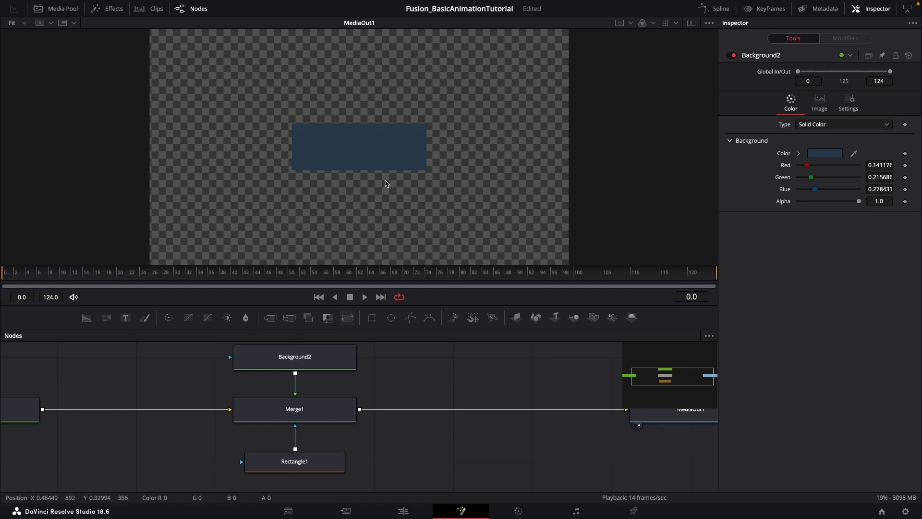
Try a Green value of 0.236 on Background1's colour and return it to 0.0.
left_click_drag(240, 397, 391, 388)
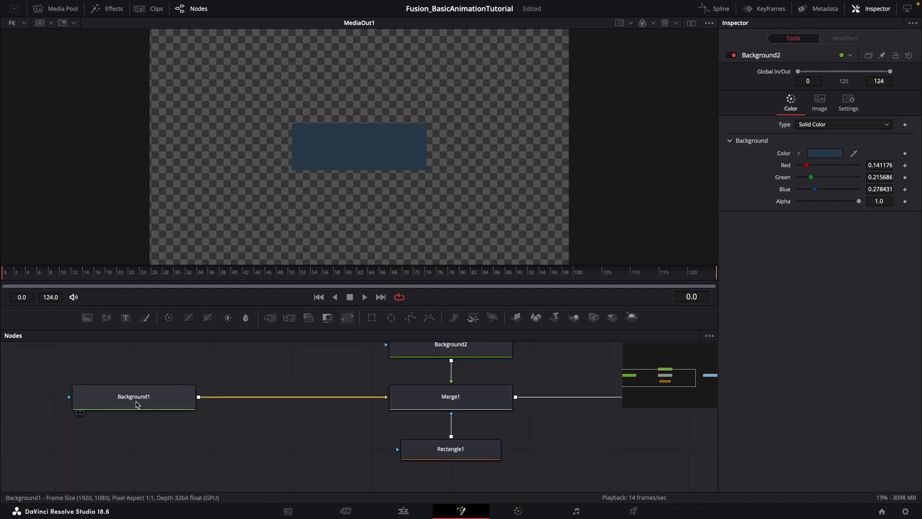
left_click(141, 405)
left_click_drag(798, 178, 813, 181)
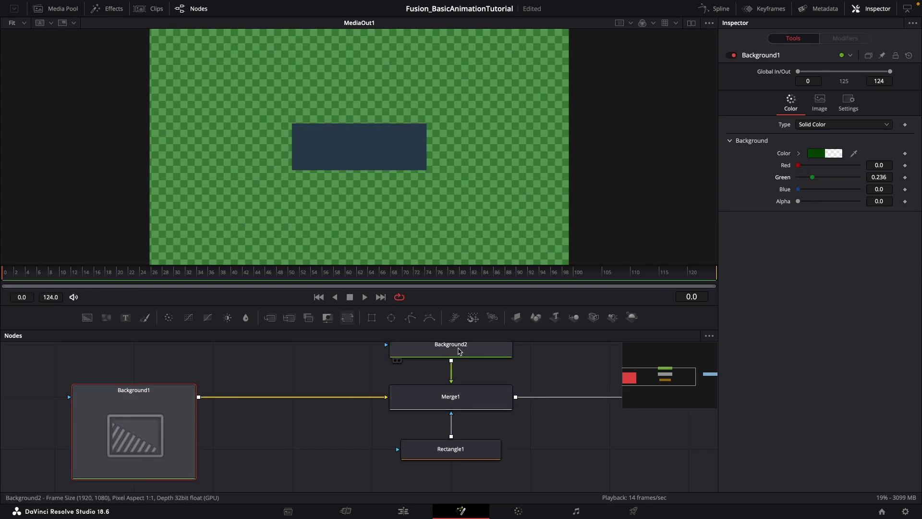
left_click_drag(445, 349, 420, 353)
left_click_drag(390, 406, 368, 412)
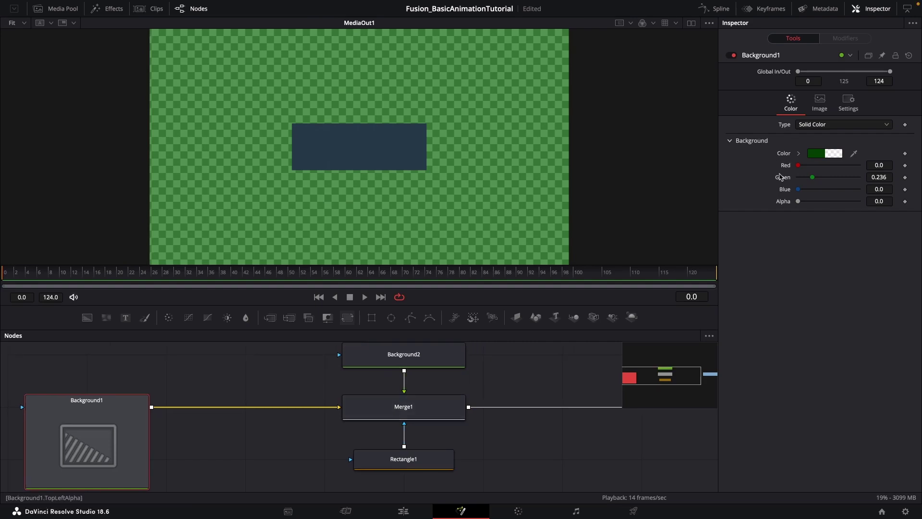
left_click_drag(813, 177, 801, 179)
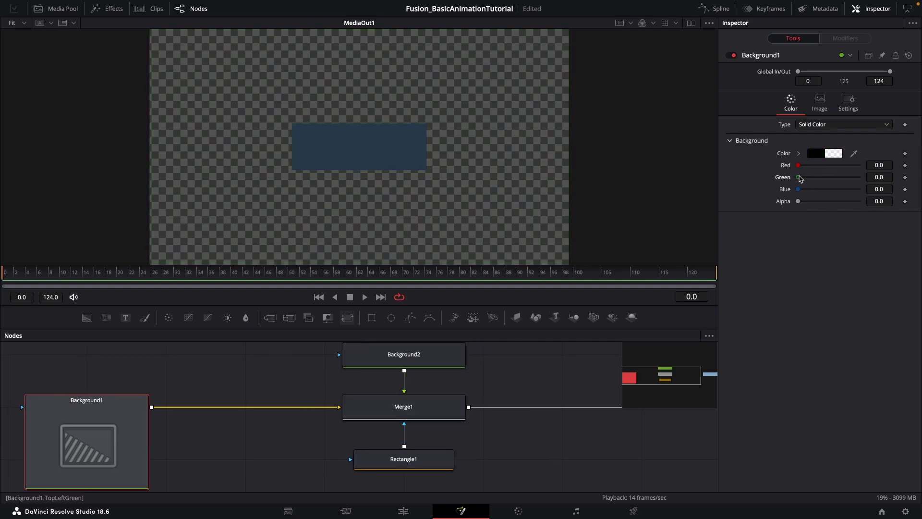
left_click_drag(329, 402, 303, 406)
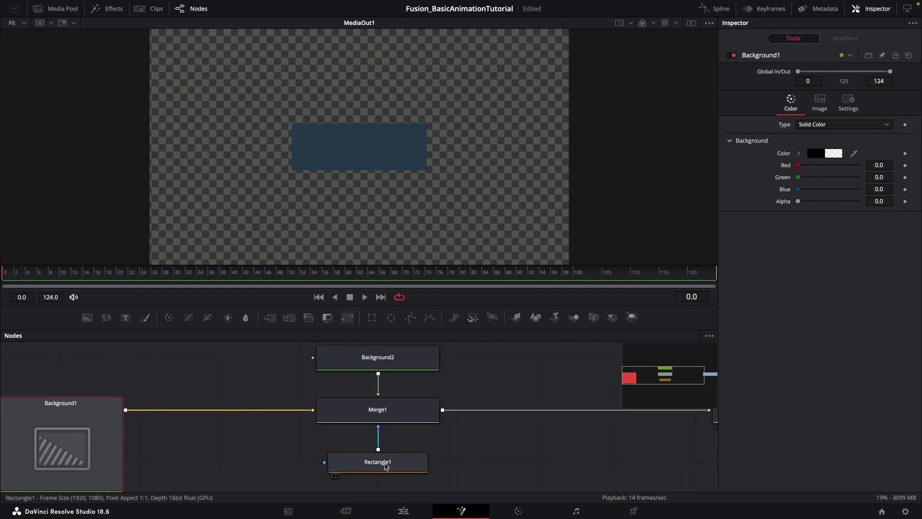
Set Rectangle1's width to 0.378 and its height and corner radius to 0.197, and briefly try its soft edge.
left_click(392, 463)
left_click_drag(434, 431, 408, 412)
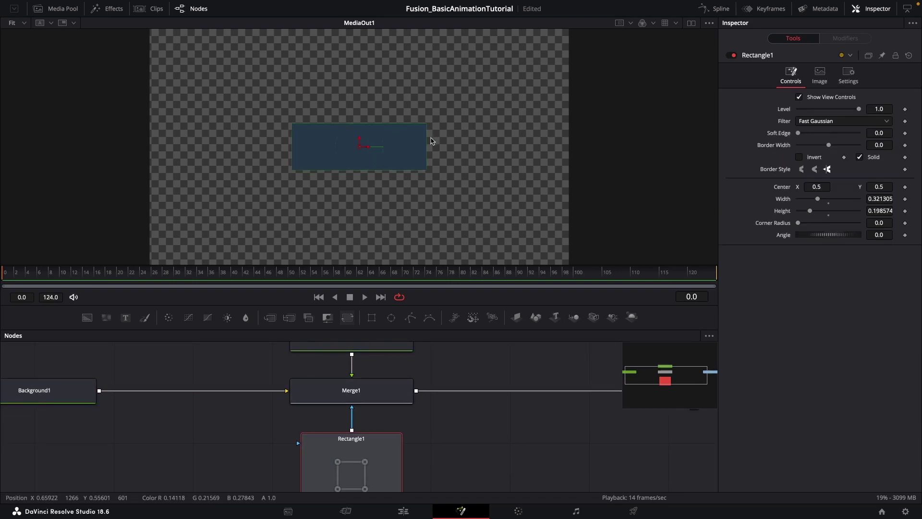
mouse_move(427, 144)
left_mouse_down()
mouse_move(448, 146)
mouse_move(411, 133)
mouse_move(416, 124)
mouse_move(444, 145)
left_mouse_up()
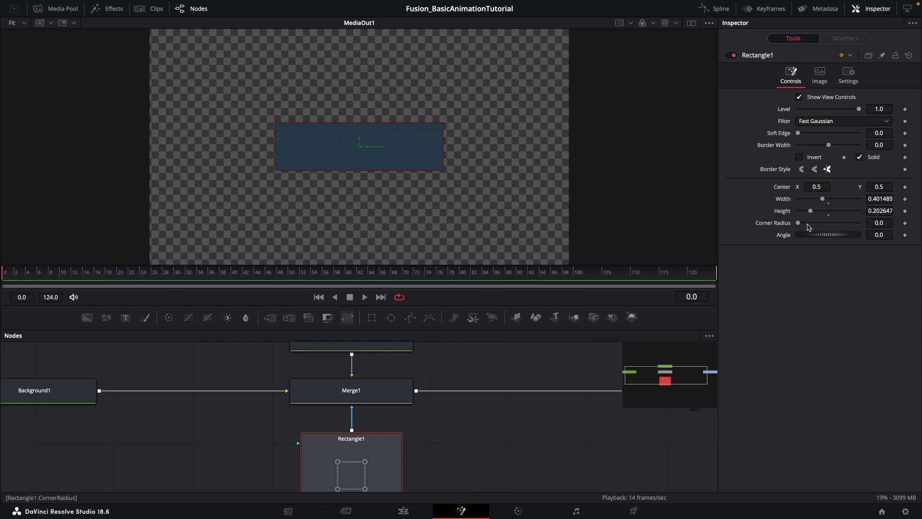
left_click_drag(801, 223, 802, 224)
mouse_move(812, 226)
left_mouse_down()
mouse_move(834, 200)
mouse_move(810, 211)
left_mouse_up()
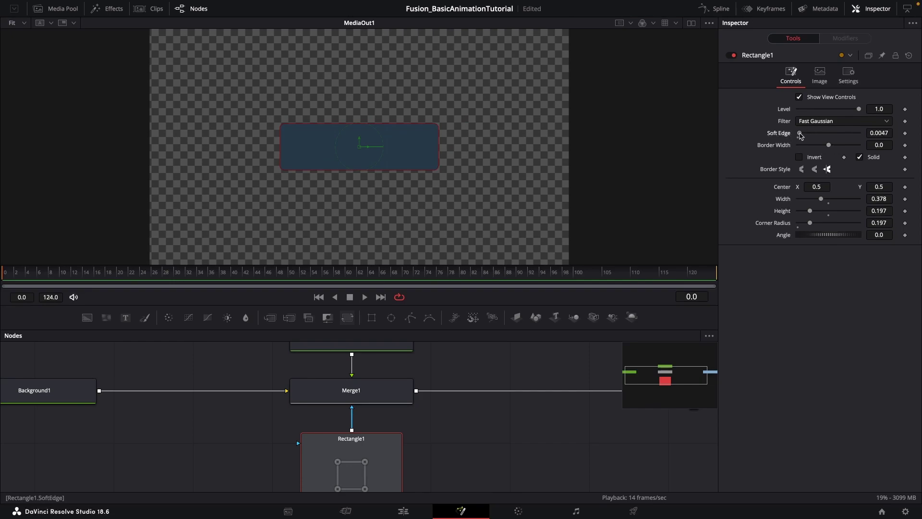
left_click_drag(811, 135, 798, 136)
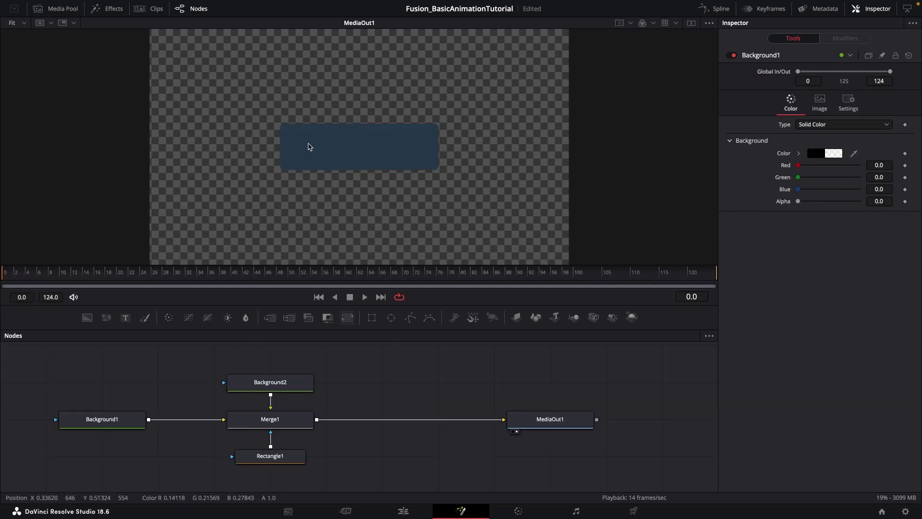
left_click_drag(419, 385, 422, 383)
key("shift+space")
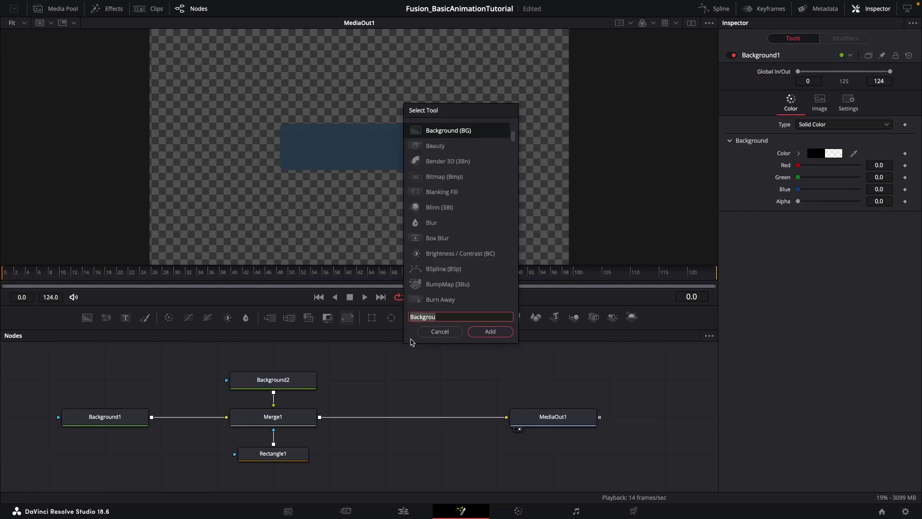
type("text")
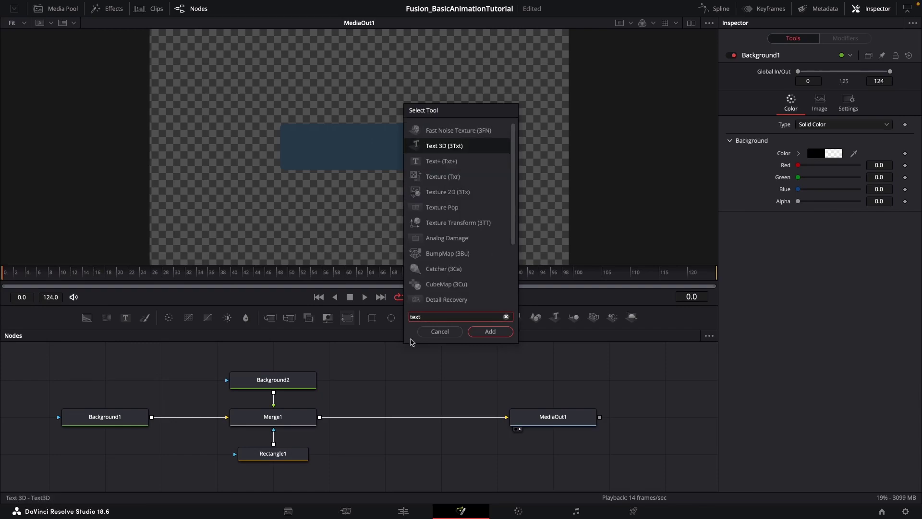
key("Down")
key("Down")
key("Up")
key("Up")
key("Up")
key("Down")
key("Down")
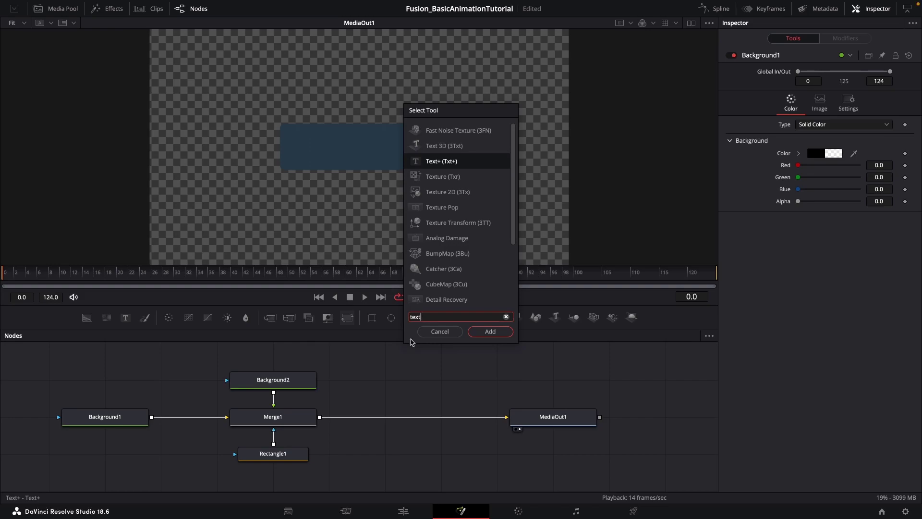
key("Return")
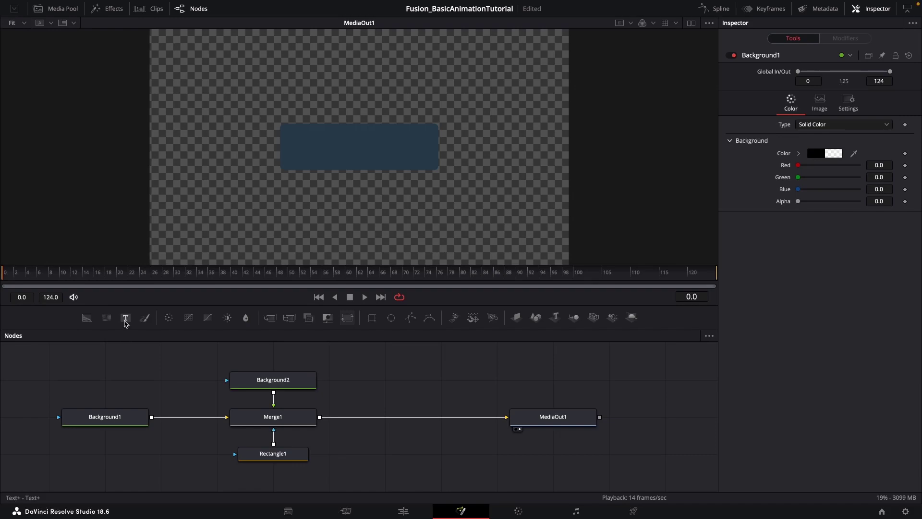
Add an unconnected Text+ node to the empty area beside Background2.
left_click_drag(251, 331, 445, 383)
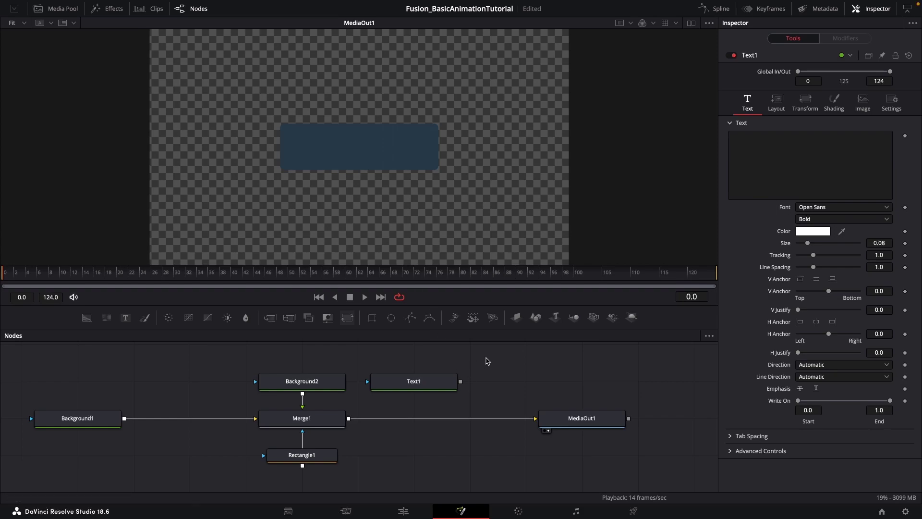
scroll(471, 361, "right", 1)
scroll(471, 361, "down", 1)
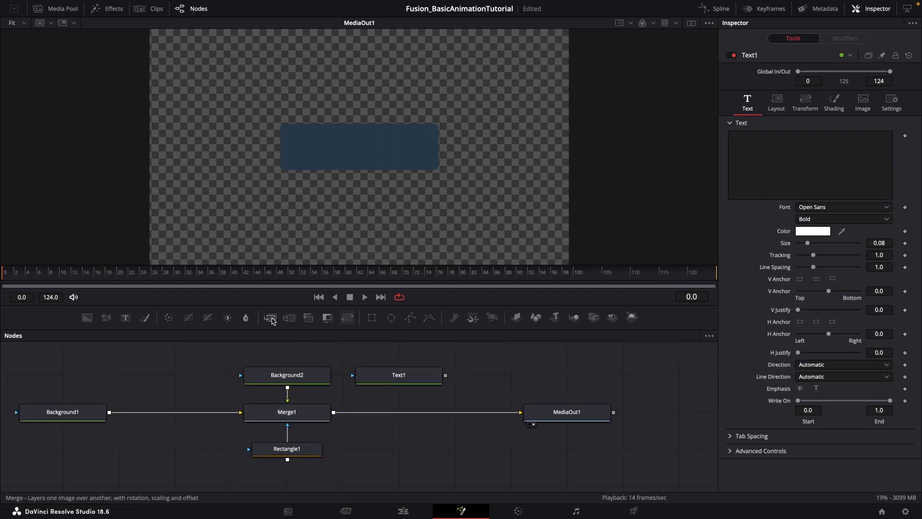
Insert a second Merge node between Merge1 and MediaOut1, directly below Text1, and connect Text1 as its foreground.
left_click_drag(315, 336, 398, 412)
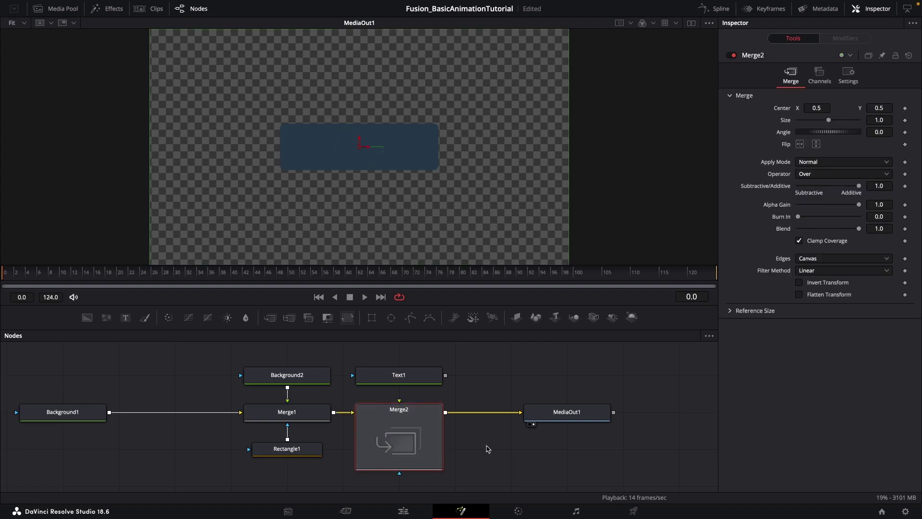
left_click(490, 373)
left_click_drag(446, 378, 414, 411)
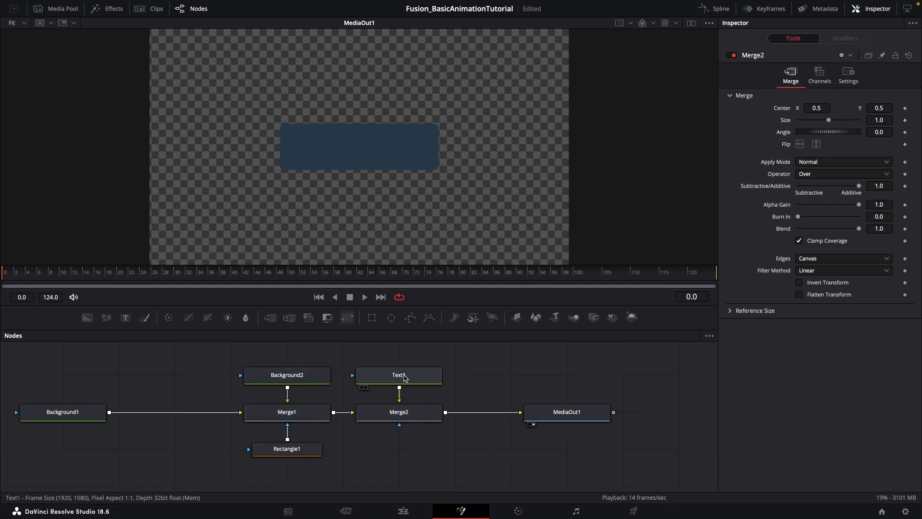
Enter "MyLogo" as the styled text of Text1.
left_click(403, 378)
left_click(739, 154)
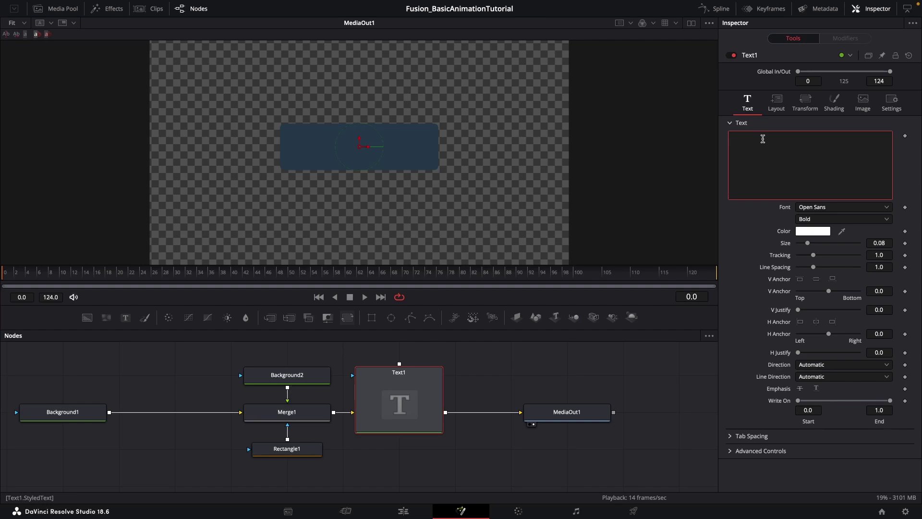
type("MyLogo")
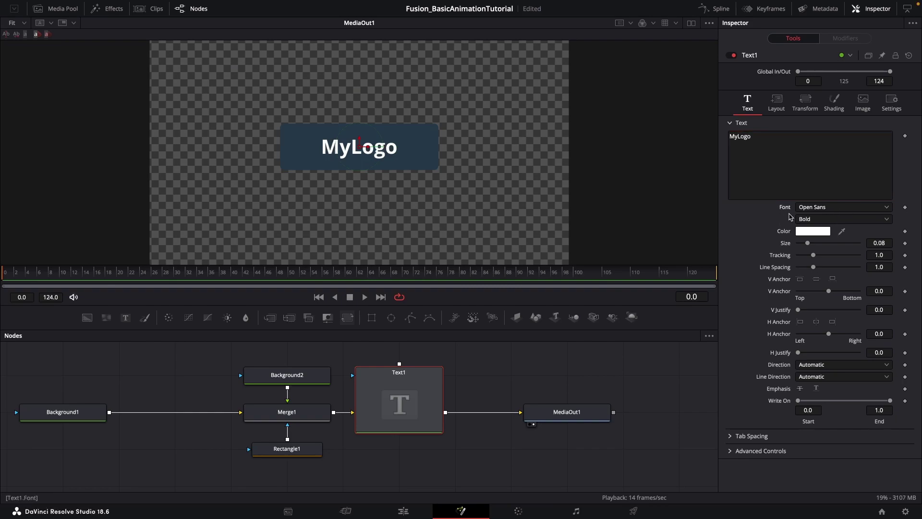
Browse the fonts for Text1 and set the MyLogo text to the Coop font.
left_click(856, 208)
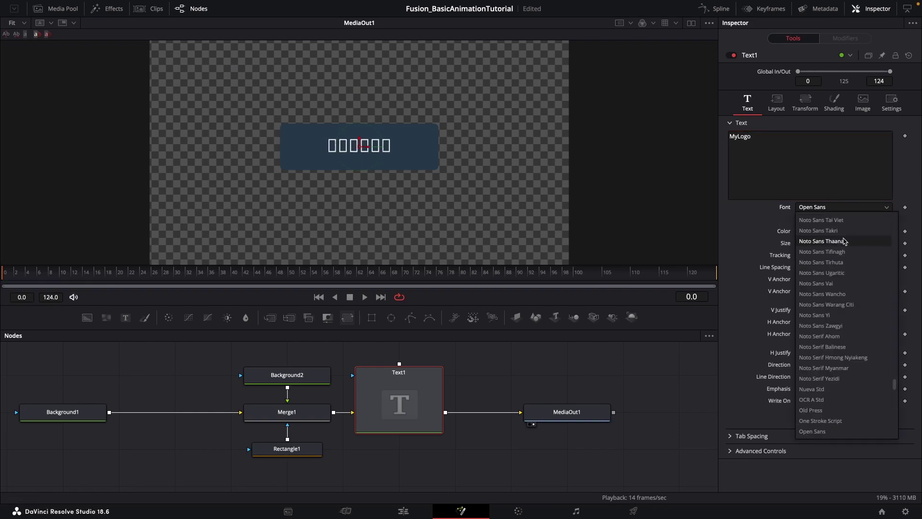
left_click_drag(895, 386, 893, 271)
left_click(837, 277)
key("Up")
key("Up")
key("Up")
key("Up")
key("Up")
key("Up")
key("Up")
key("Up")
key("Up")
key("Up")
key("Up")
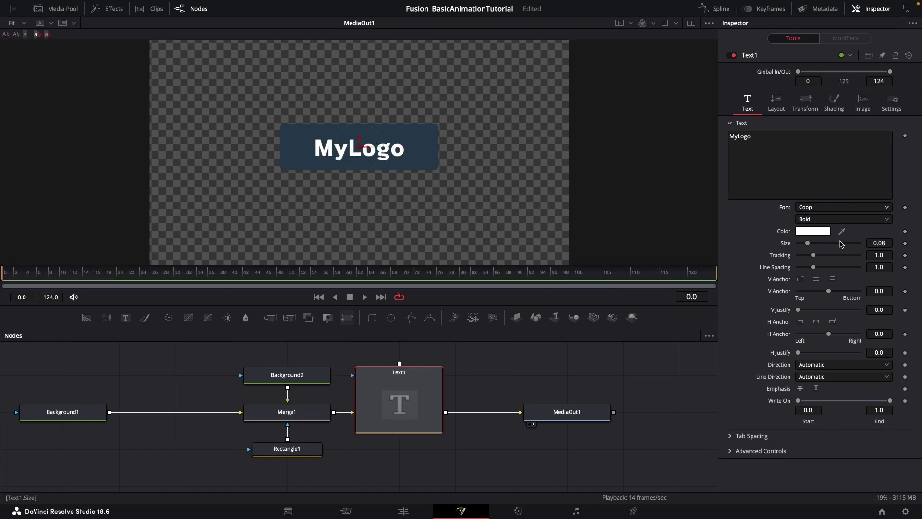
Set the MyLogo text's size to 0.1142 with tracking reset to 1.0, and colour the text light green.
left_click_drag(810, 245, 824, 256)
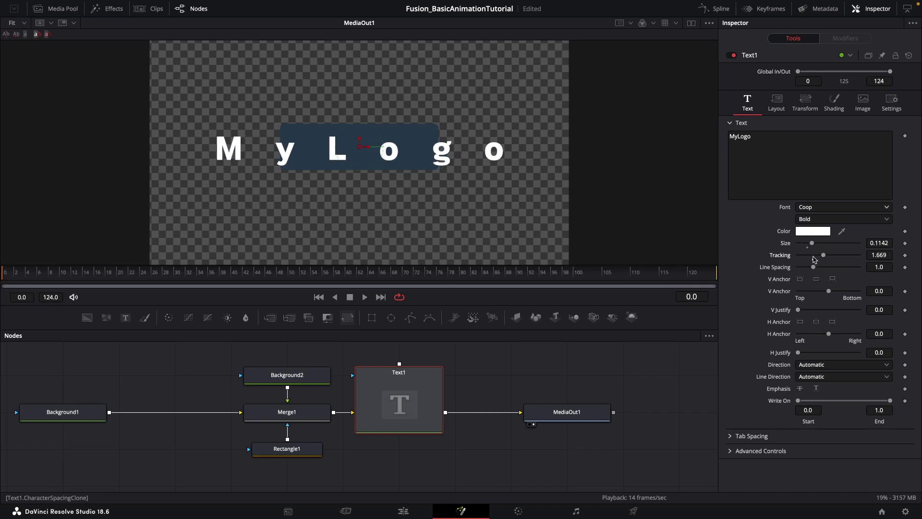
left_click(814, 259)
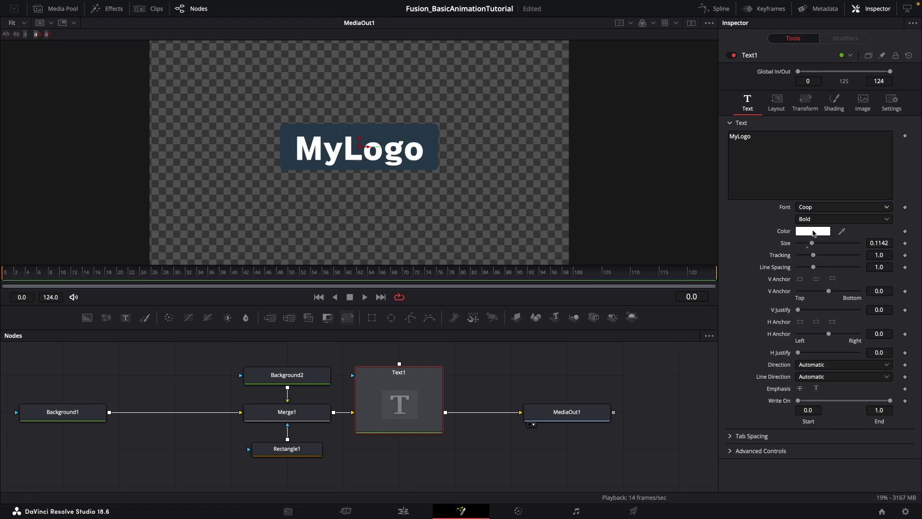
left_click(815, 232)
left_click(112, 337)
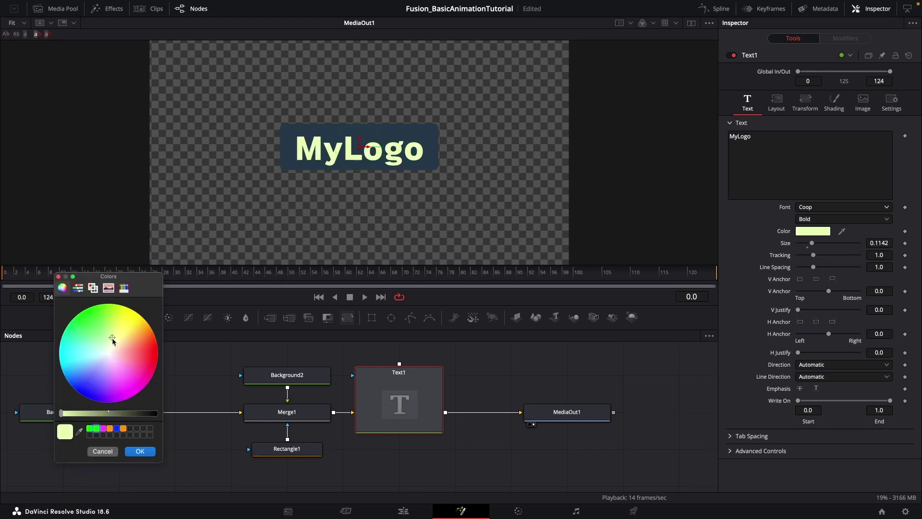
left_click_drag(112, 337, 107, 336)
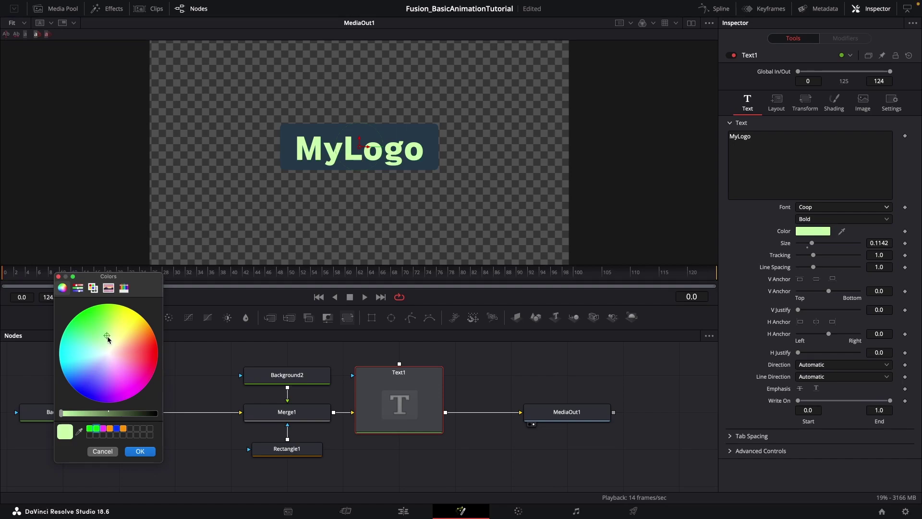
left_click(152, 451)
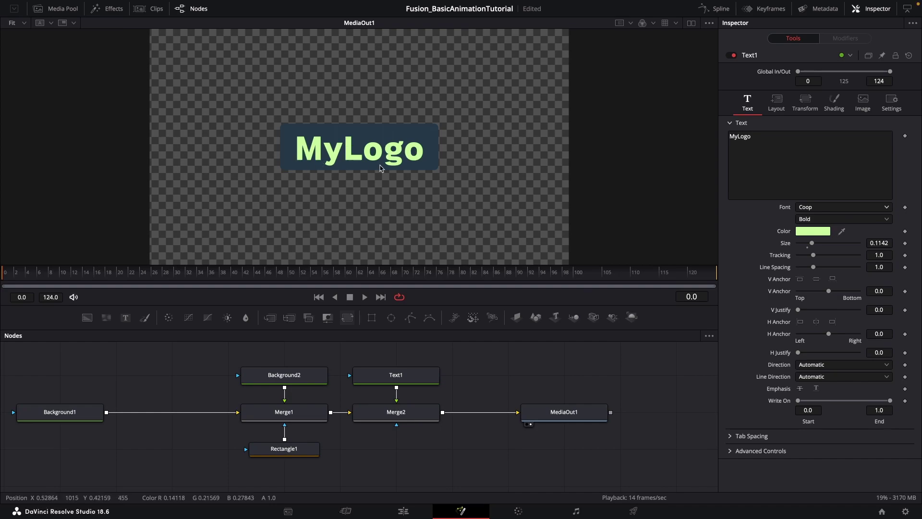
Reduce the MyLogo text's size to 0.09806 and nudge it slightly upward to centre it on the rectangle.
left_click(418, 373)
left_click_drag(811, 241, 793, 243)
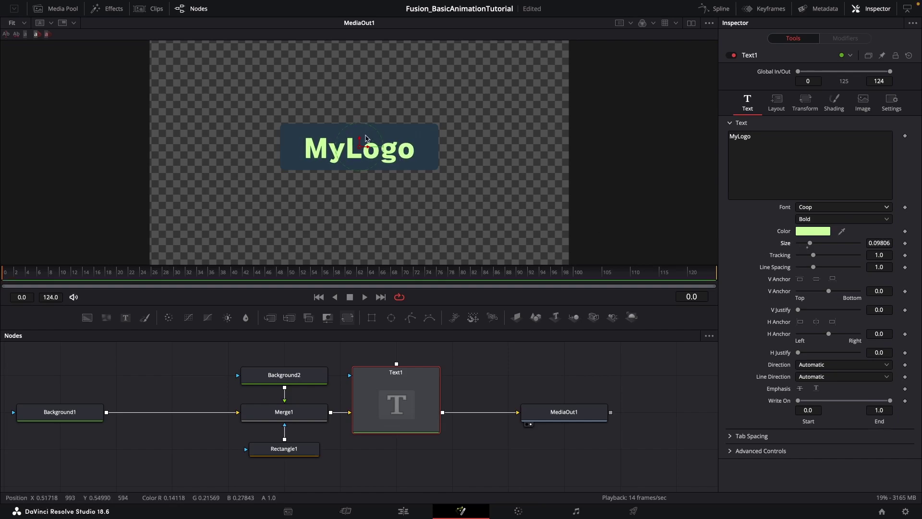
left_click_drag(360, 137, 360, 136)
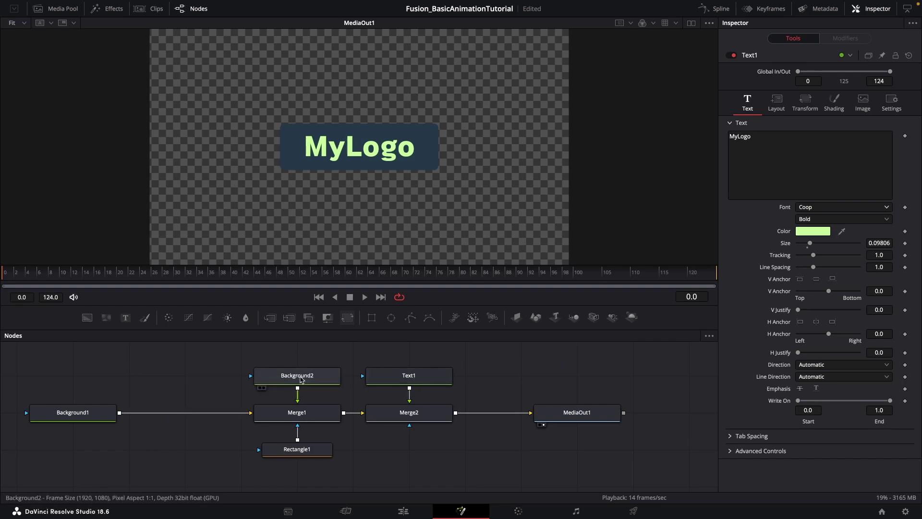
Rename the Background2 node as LogoBG.
left_click(300, 378)
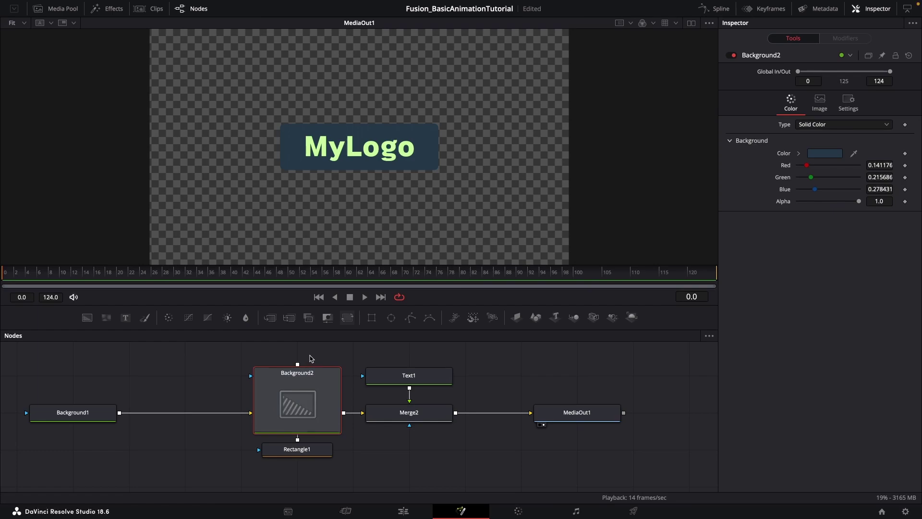
key("F2")
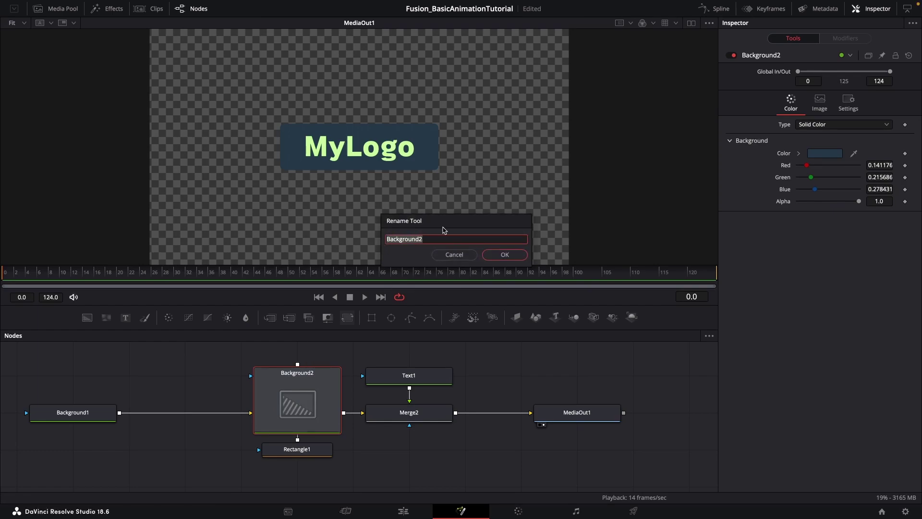
type("LogoBG")
key("Return")
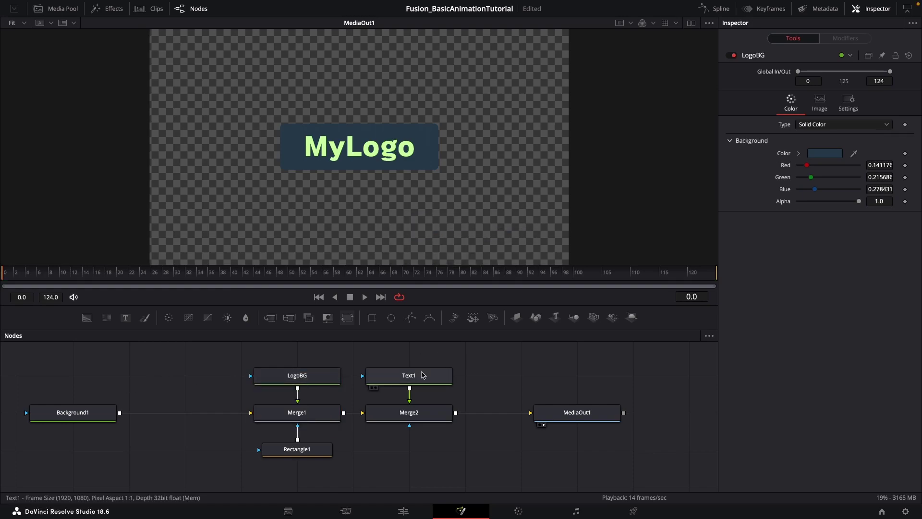
Rename the Text1 node as LogoText.
left_click(416, 375)
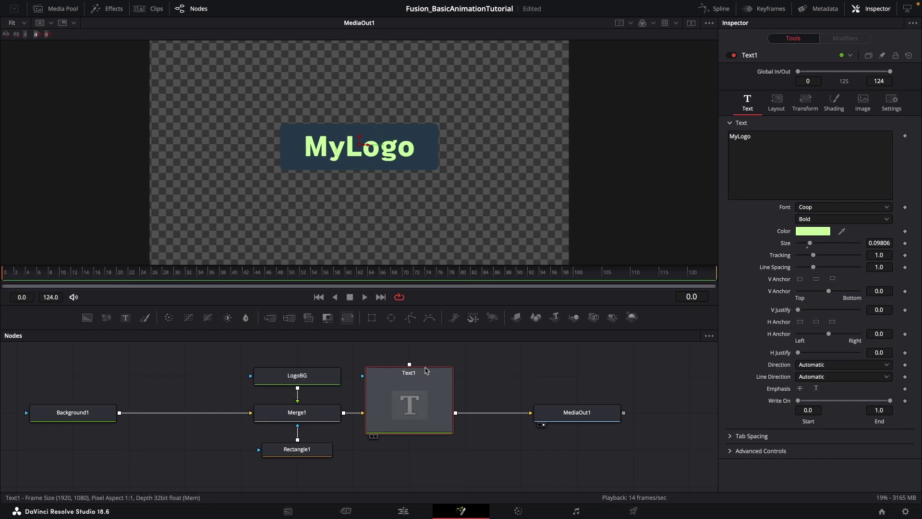
key("F2")
type("Lgoo")
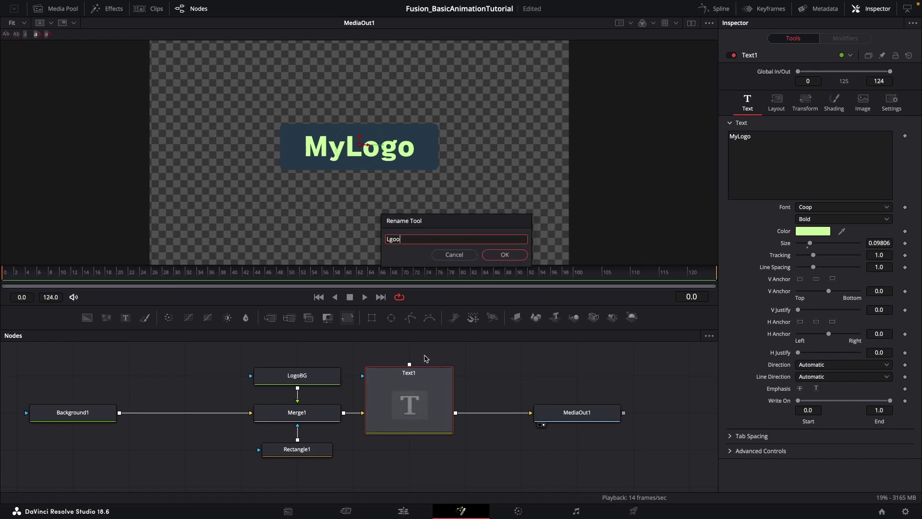
key("BackSpace")
type("ogoText")
key("Return")
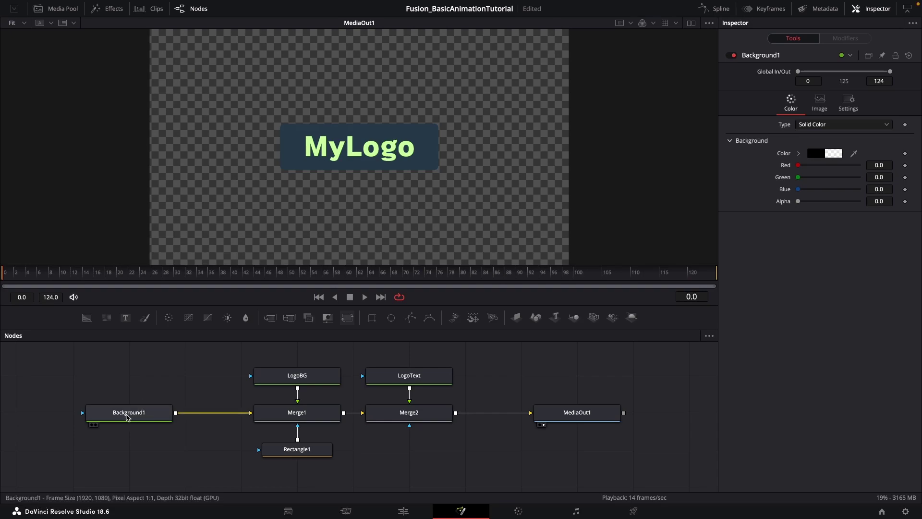
Rename the Background1 node as TransparentBG.
left_click(128, 417)
key("F2")
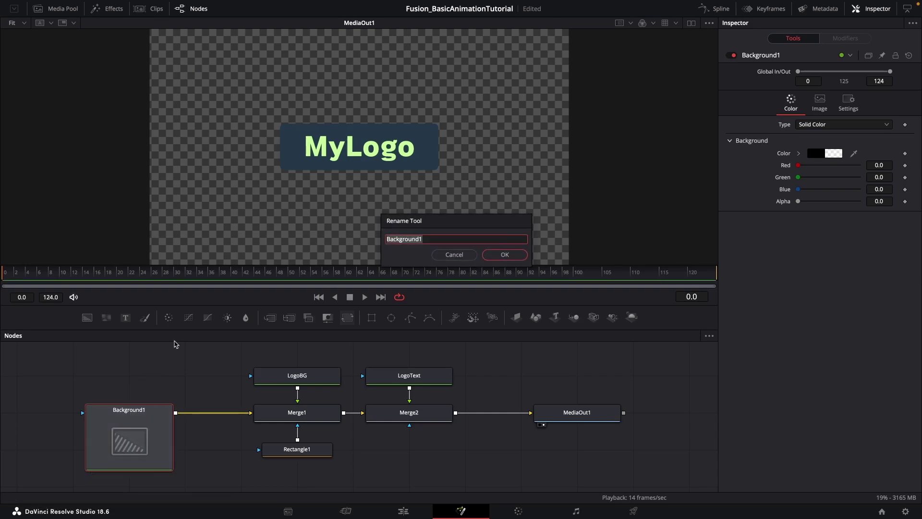
type("TransparentBG")
key("Return")
left_click(136, 385)
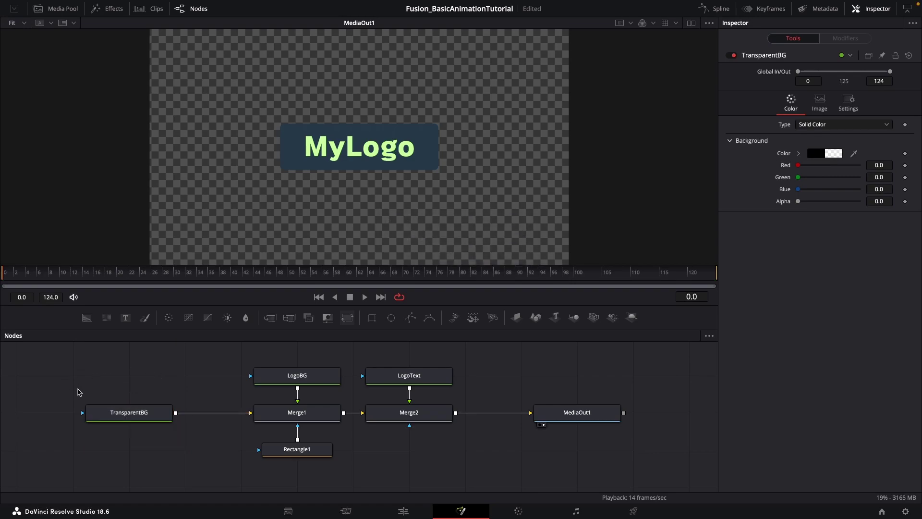
left_click_drag(355, 402, 323, 404)
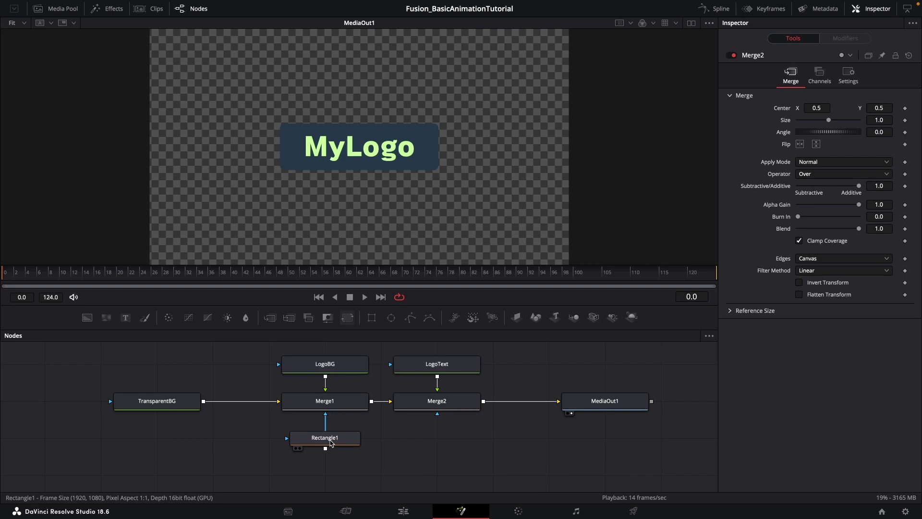
Narrow the Rectangle1 mask around the logo text to a width of 0.346.
left_click(330, 439)
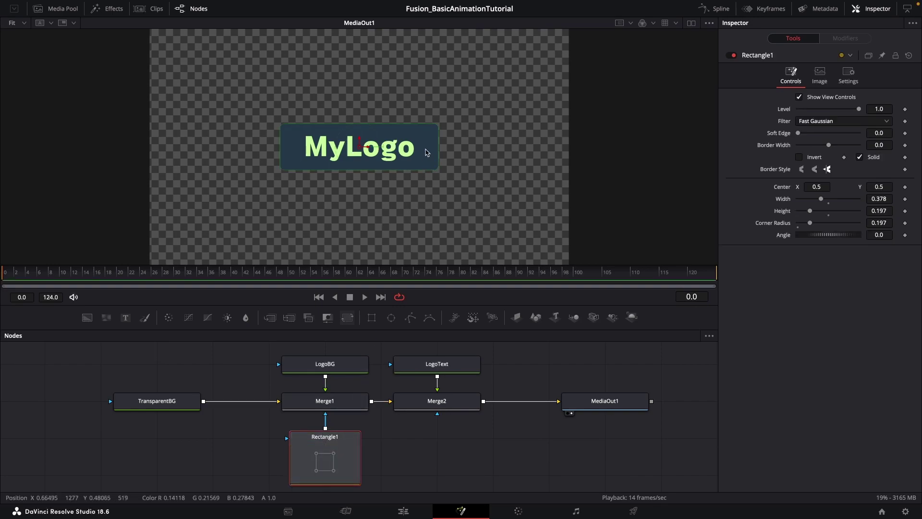
mouse_move(438, 147)
left_mouse_down()
mouse_move(367, 147)
mouse_move(426, 147)
left_mouse_up()
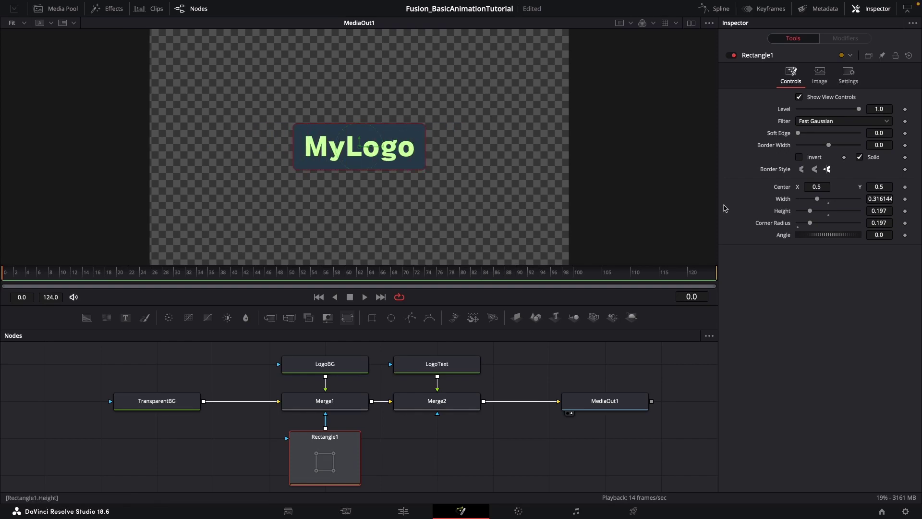
mouse_move(818, 200)
left_mouse_down()
mouse_move(796, 200)
mouse_move(821, 200)
left_mouse_up()
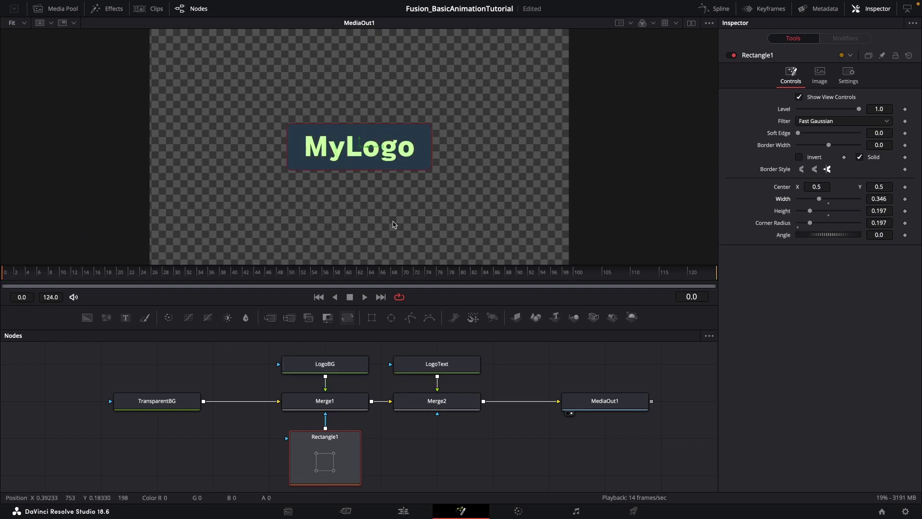
Add a keyframe at frame 20 for Rectangle1's width of 0.346.
left_click_drag(34, 277, 119, 276)
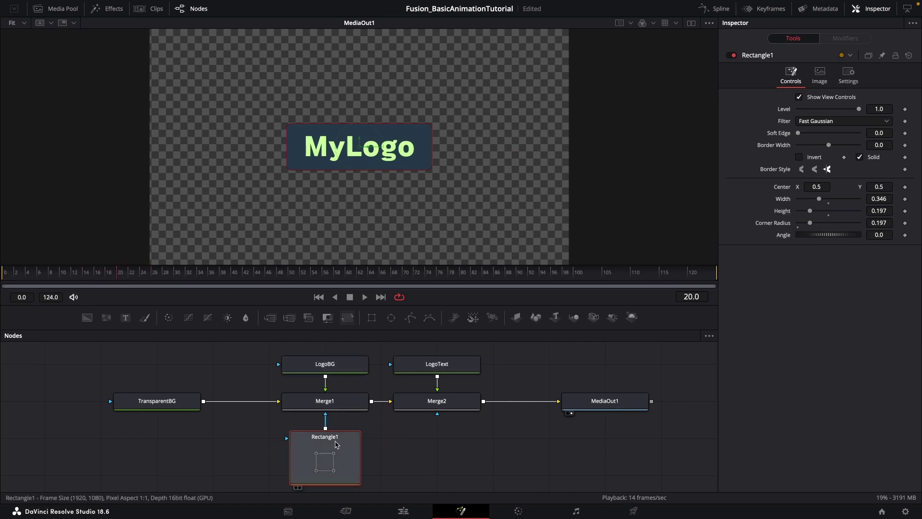
left_click_drag(360, 443, 353, 423)
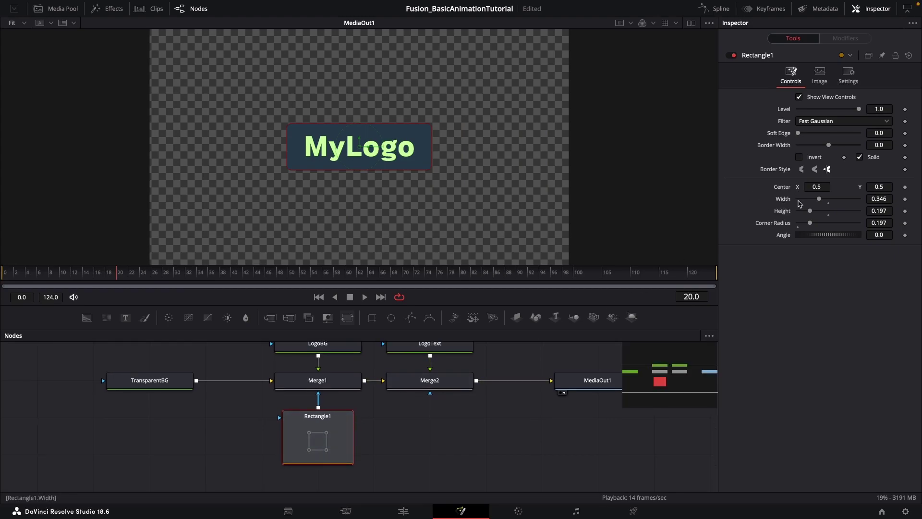
mouse_move(820, 201)
left_mouse_down()
mouse_move(807, 201)
mouse_move(819, 201)
left_mouse_up()
left_click(905, 199)
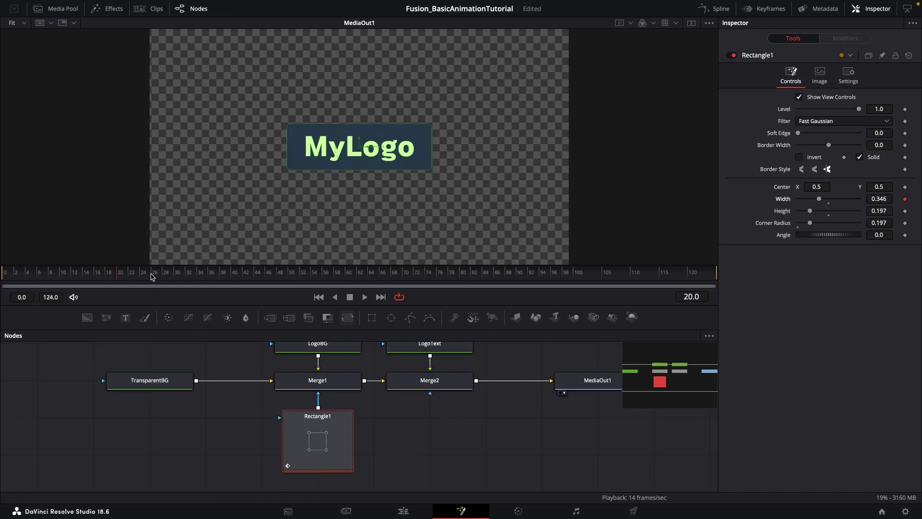
left_click(134, 274)
mouse_move(126, 272)
left_mouse_down()
mouse_move(116, 274)
mouse_move(134, 272)
left_mouse_up()
left_click(379, 426)
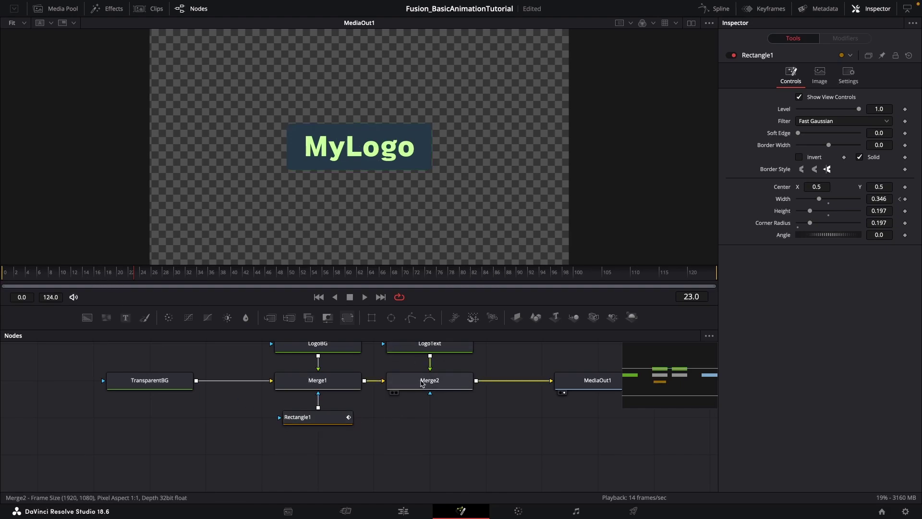
left_click(446, 381)
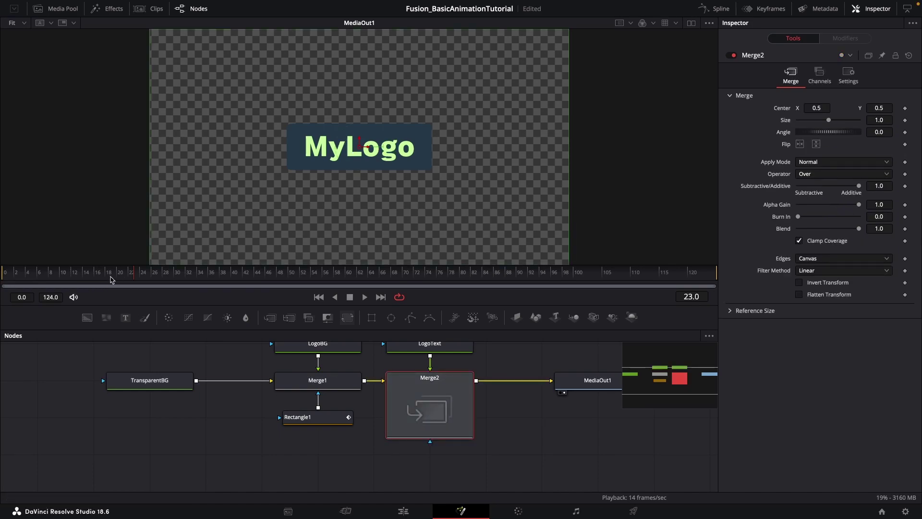
left_click(267, 448)
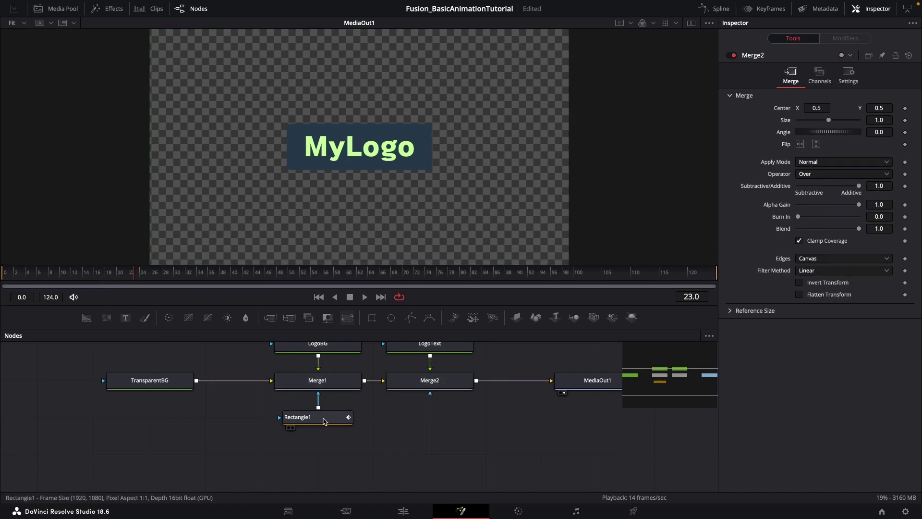
Keyframe Rectangle1's width at 0.0 on frame 0 and save the project.
left_click(324, 422)
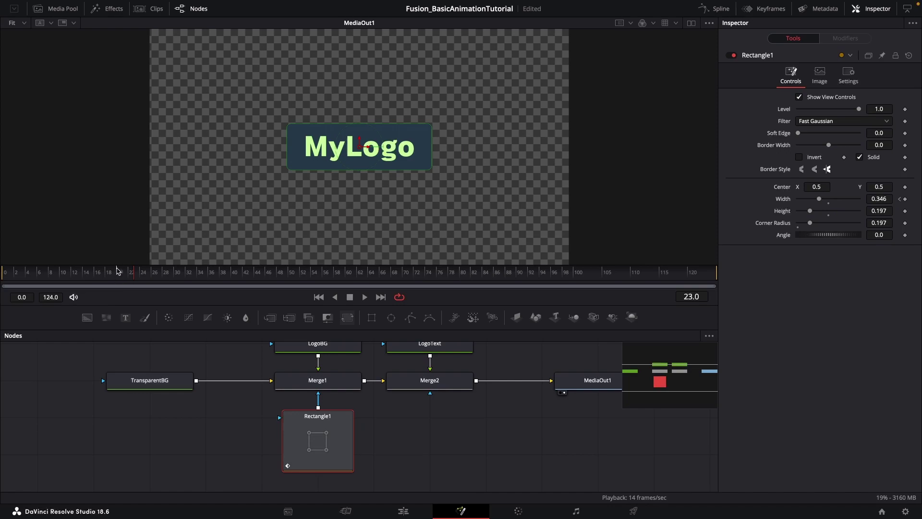
left_click_drag(133, 275, 8, 275)
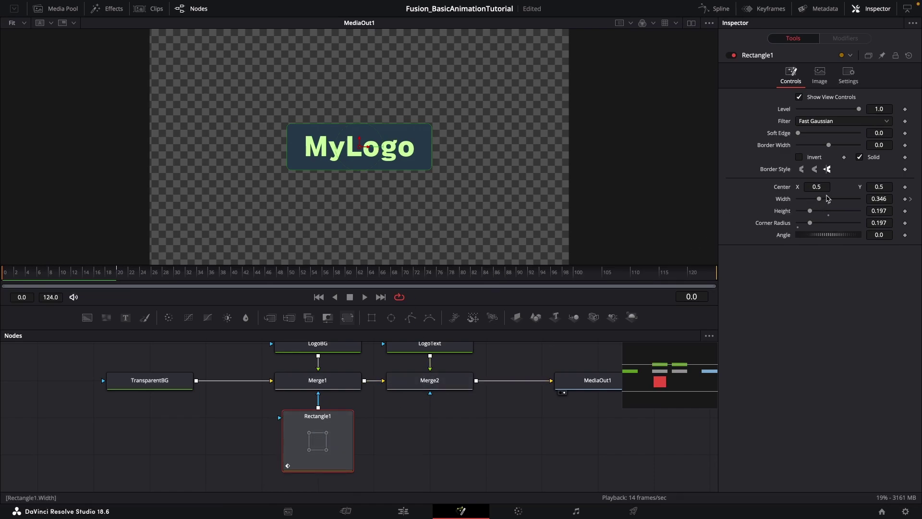
left_click_drag(821, 200, 798, 200)
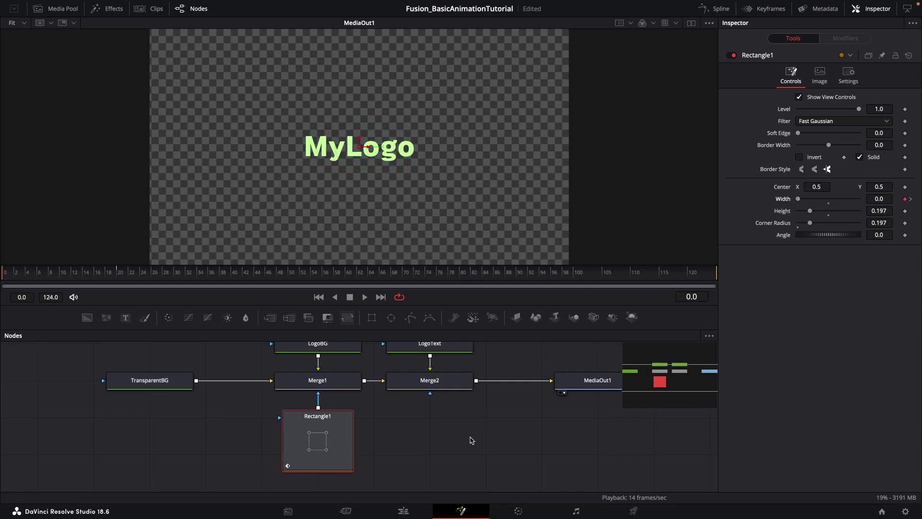
key("ctrl+s")
Scrub through the rectangle's width animation and play it from the start several times.
left_click(34, 277)
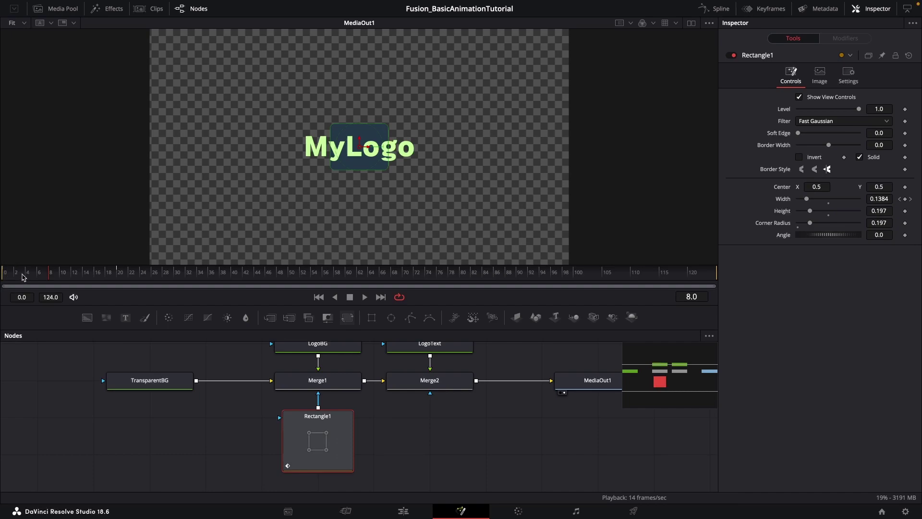
mouse_move(40, 272)
left_mouse_down()
mouse_move(109, 273)
mouse_move(20, 272)
mouse_move(110, 272)
mouse_move(17, 273)
mouse_move(112, 274)
mouse_move(54, 272)
left_mouse_up()
left_click(319, 297)
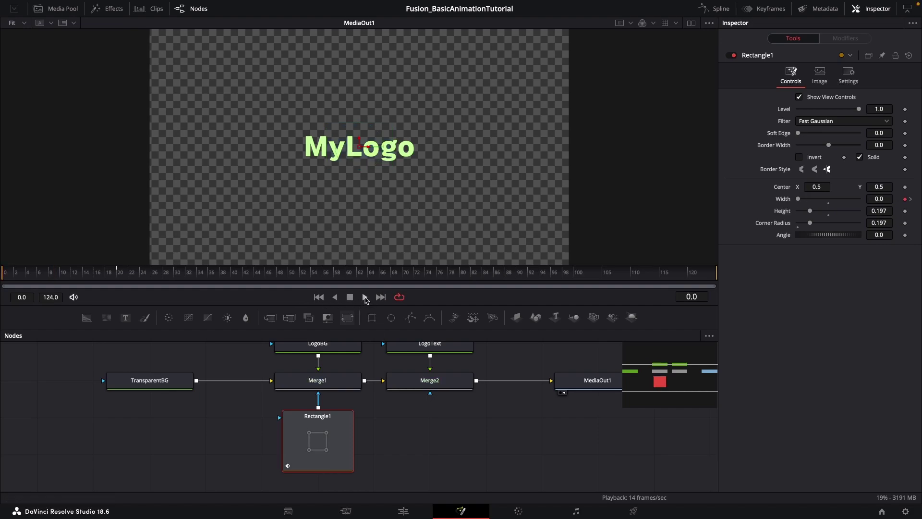
left_click(365, 297)
left_click(323, 300)
key("space")
left_click(320, 298)
key("space")
left_click(318, 298)
key("space")
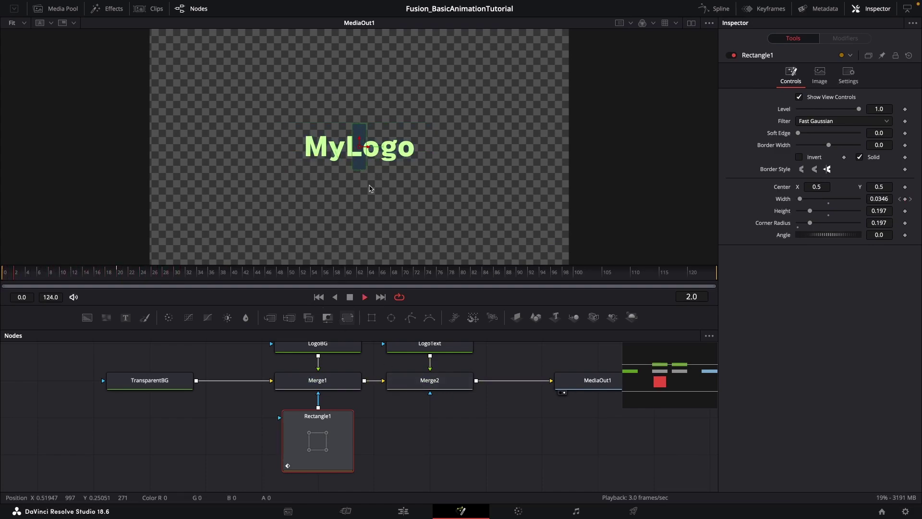
Scrub through Rectangle1's width animation to examine how the growing background lines up with the logo text.
mouse_move(72, 272)
left_mouse_down()
mouse_move(27, 273)
mouse_move(73, 273)
mouse_move(33, 274)
mouse_move(55, 273)
left_mouse_up()
left_click(210, 439)
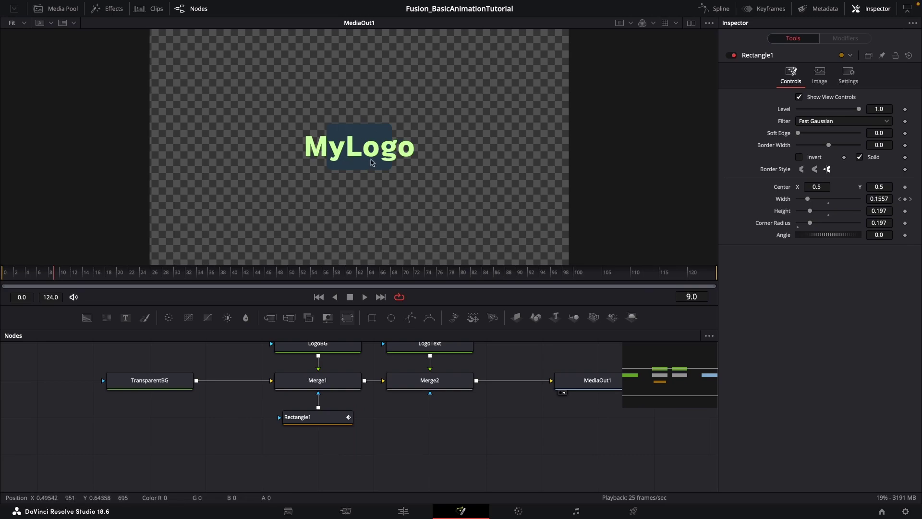
left_click_drag(57, 275, 124, 274)
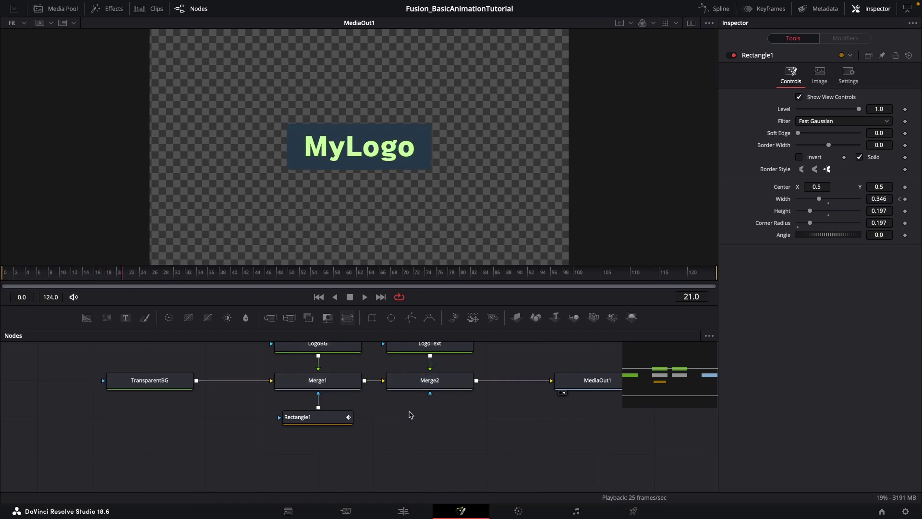
left_click_drag(409, 412, 404, 432)
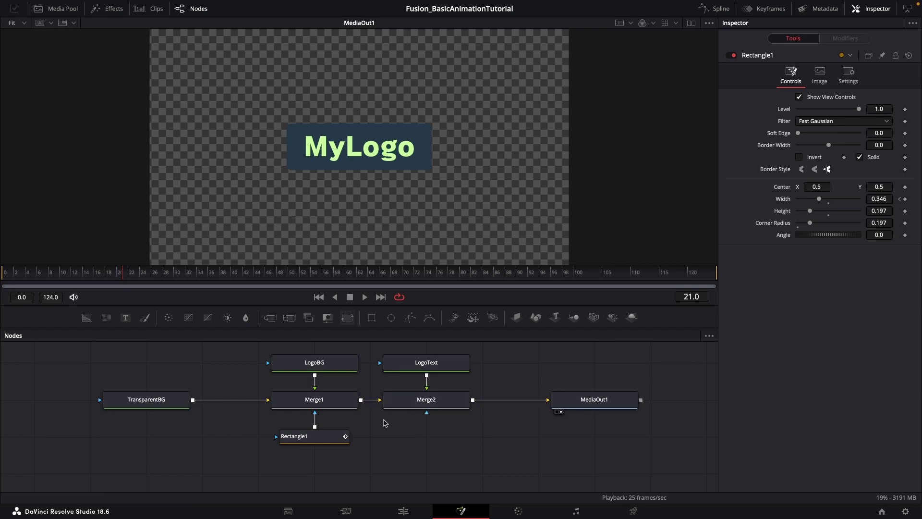
left_click(317, 441)
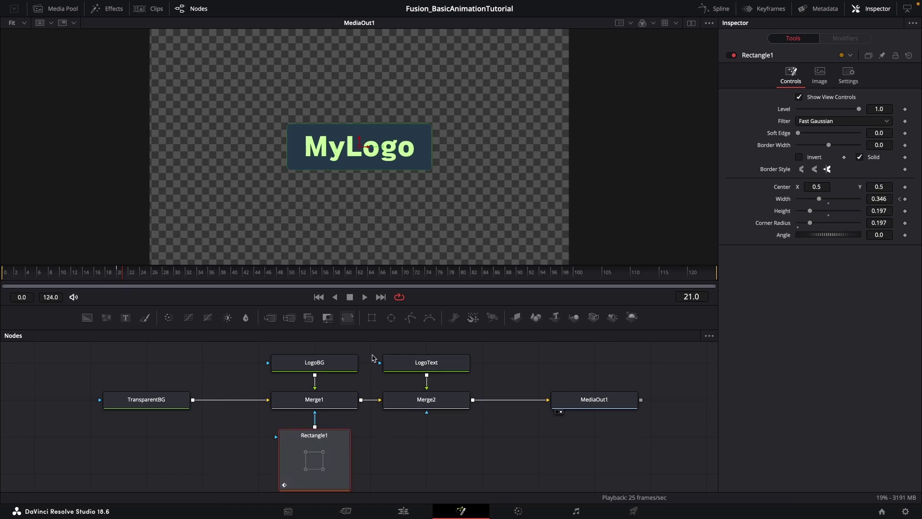
mouse_move(91, 270)
left_mouse_down()
mouse_move(48, 275)
mouse_move(77, 279)
left_mouse_up()
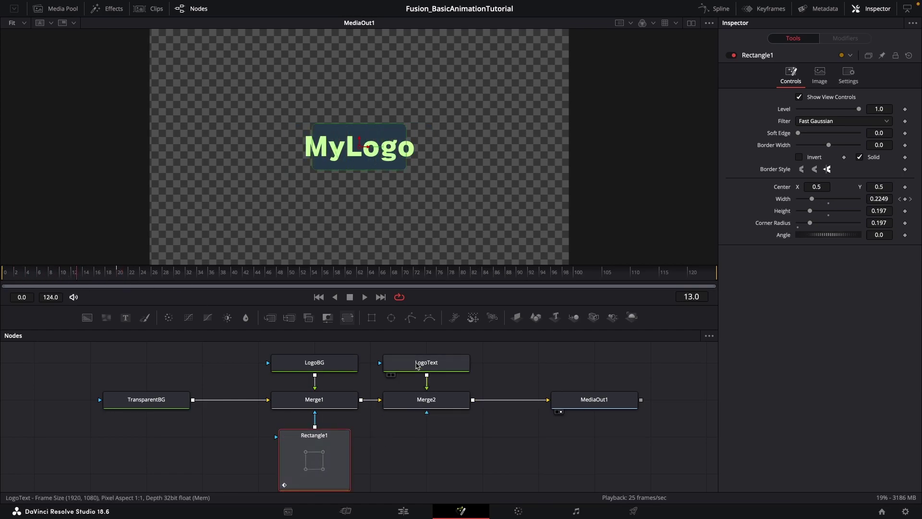
left_click_drag(438, 391, 398, 384)
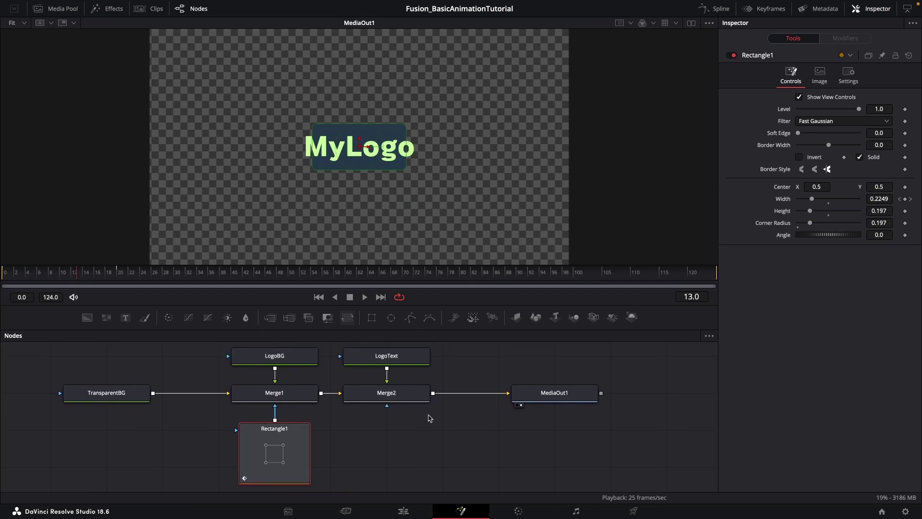
Connect Rectangle1's mask output to Merge2's effect mask input as well, and scrub a few frames to check the text masking.
left_click(446, 439)
left_click_drag(423, 419, 445, 435)
scroll(421, 426, "up", 3)
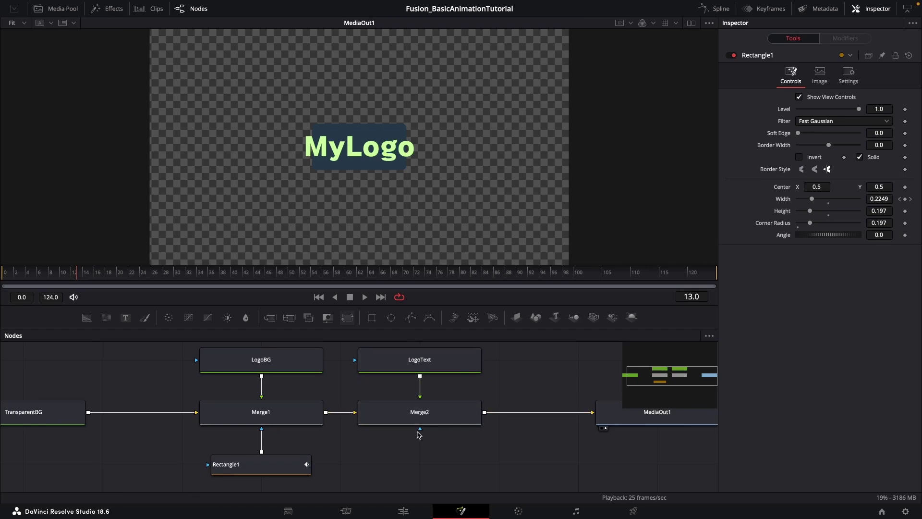
left_click_drag(421, 431, 398, 451)
scroll(416, 439, "down", 1)
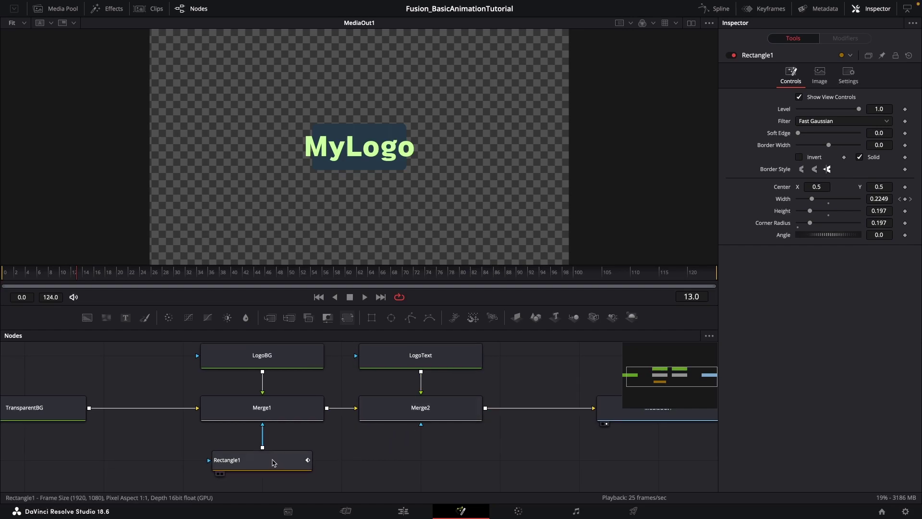
left_click(273, 463)
left_click(339, 448)
left_click_drag(262, 447, 421, 425)
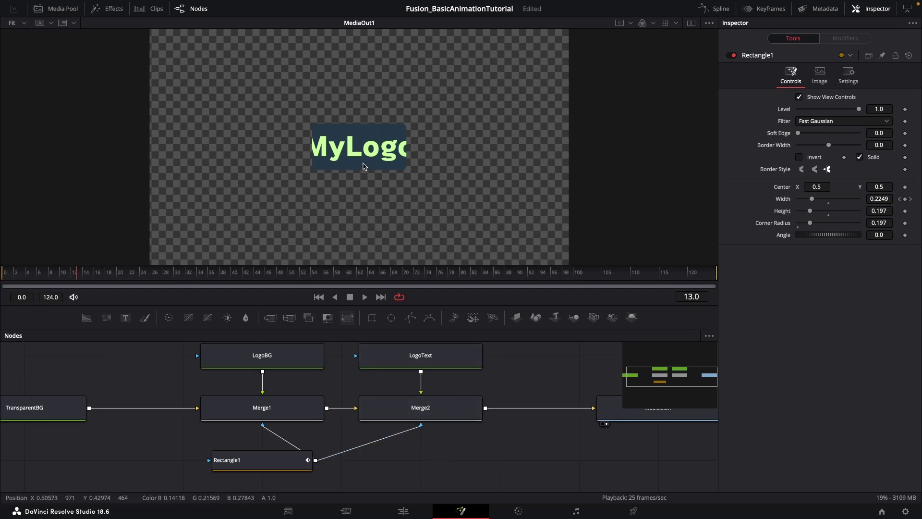
mouse_move(75, 276)
left_mouse_down()
mouse_move(17, 275)
mouse_move(104, 272)
mouse_move(52, 275)
mouse_move(81, 278)
left_mouse_up()
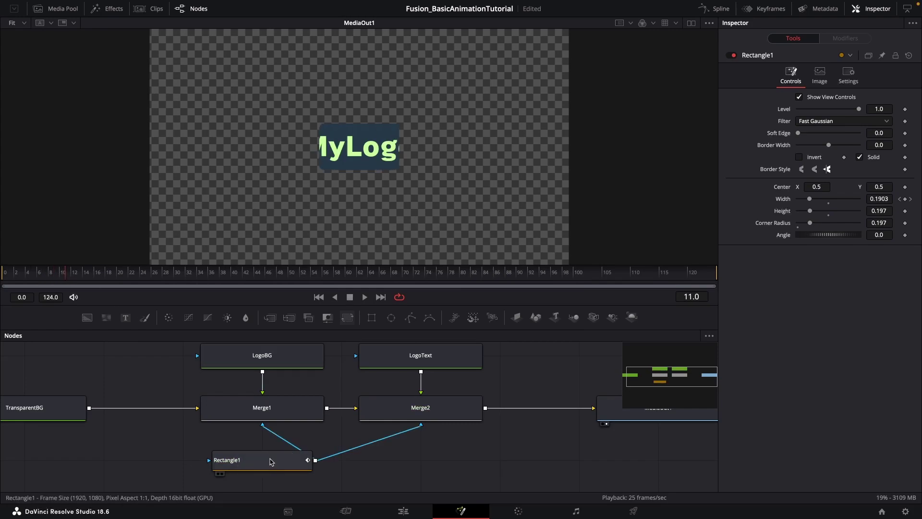
Add a router to the mask connection between Rectangle1 and Merge2 and place it directly beneath Merge2.
scroll(341, 393, "down", 2)
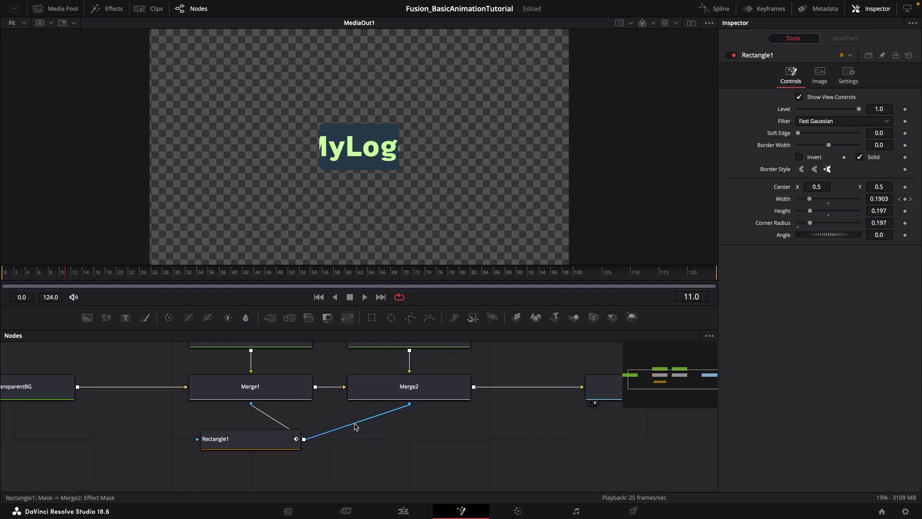
left_click(356, 423, "alt")
left_click_drag(356, 423, 413, 439)
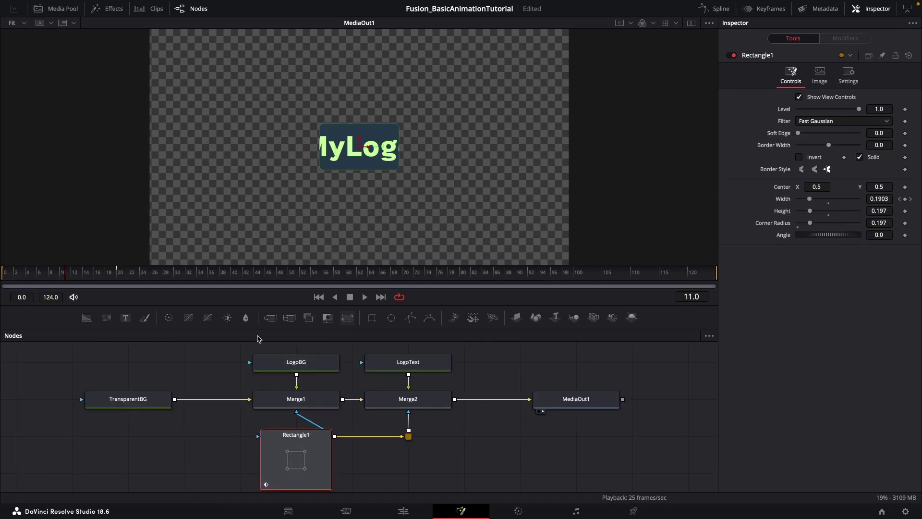
Scrub through the early frames to check the shared mask on the background and the logo text.
mouse_move(65, 276)
left_mouse_down()
mouse_move(117, 274)
mouse_move(56, 275)
mouse_move(77, 274)
left_mouse_up()
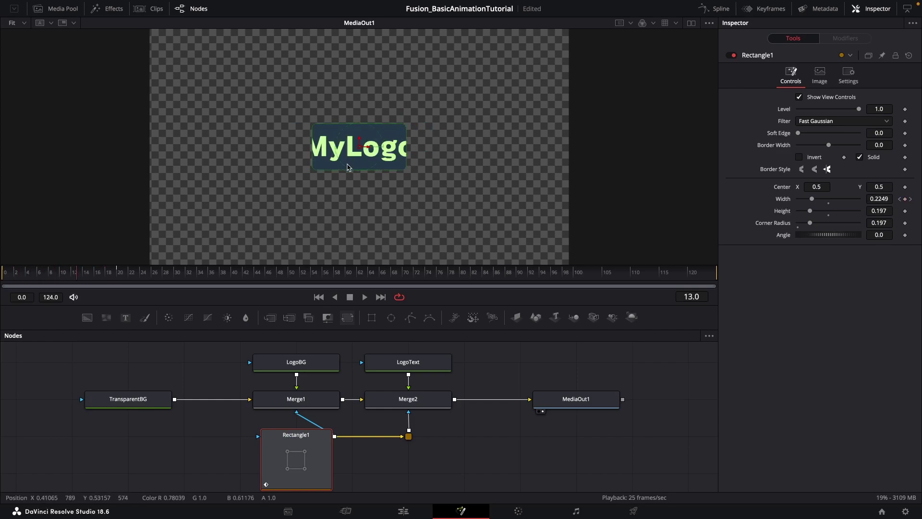
left_click(33, 276)
left_click_drag(33, 275, 72, 275)
left_click(406, 449)
Try resizing the Rectangle1 mask in the viewer by its upper edge, and undo the change.
left_click(297, 440)
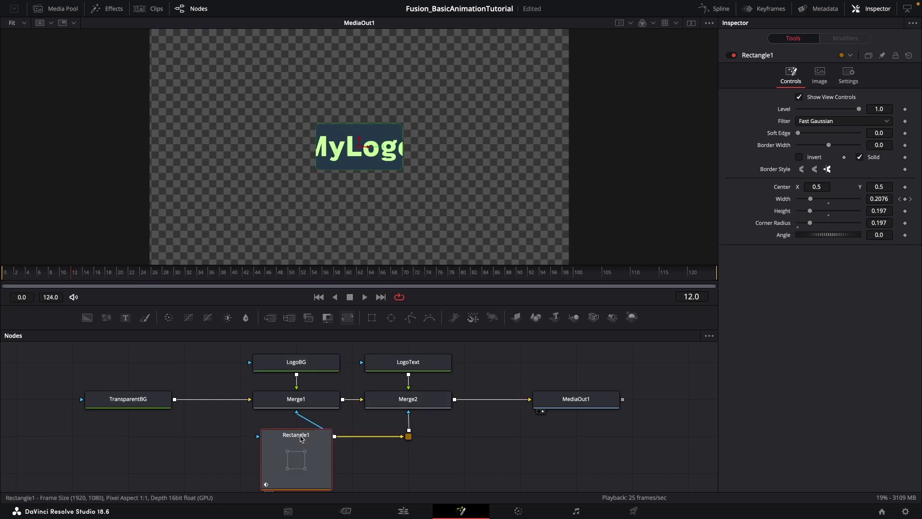
left_click_drag(392, 127, 404, 103)
key("super+z")
Play the masked logo animation from frame 0 several times and return to the start.
left_click(319, 297)
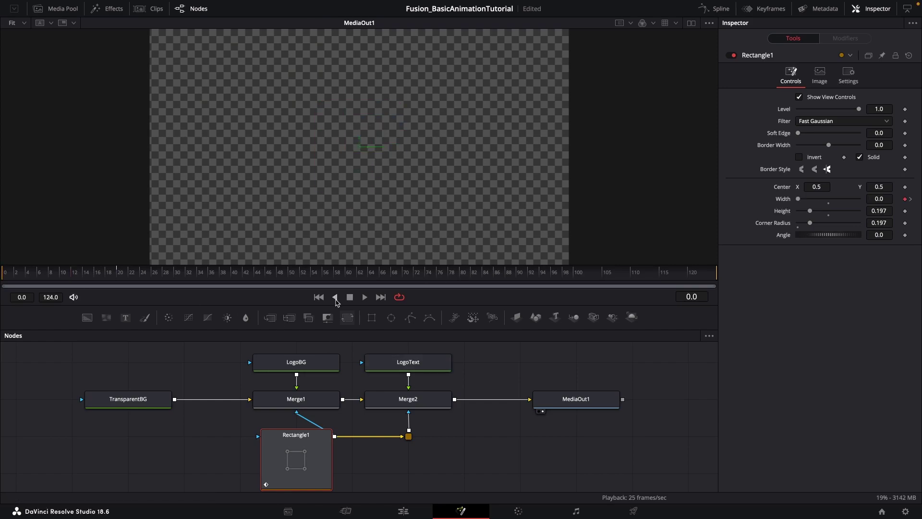
key("space")
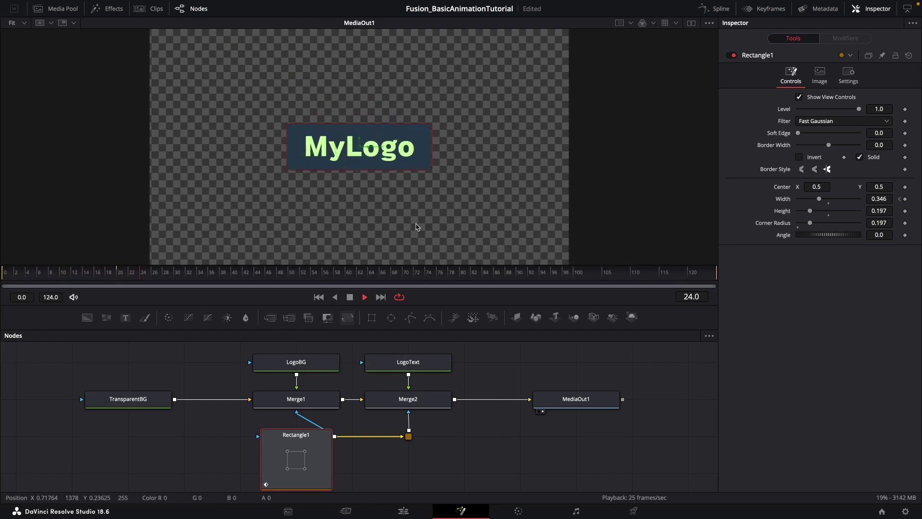
key("space")
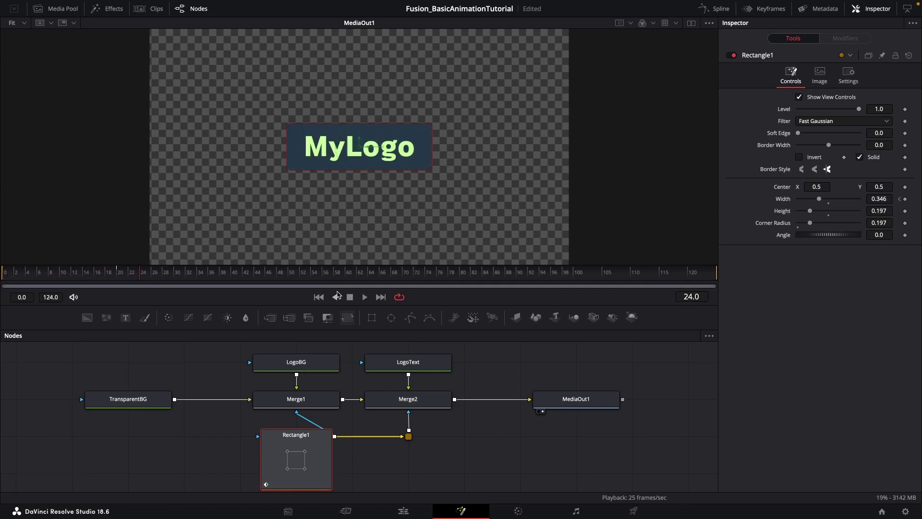
left_click(319, 296)
key("space")
left_click(319, 297)
key("space")
key("space")
left_click(320, 296)
left_click(474, 449)
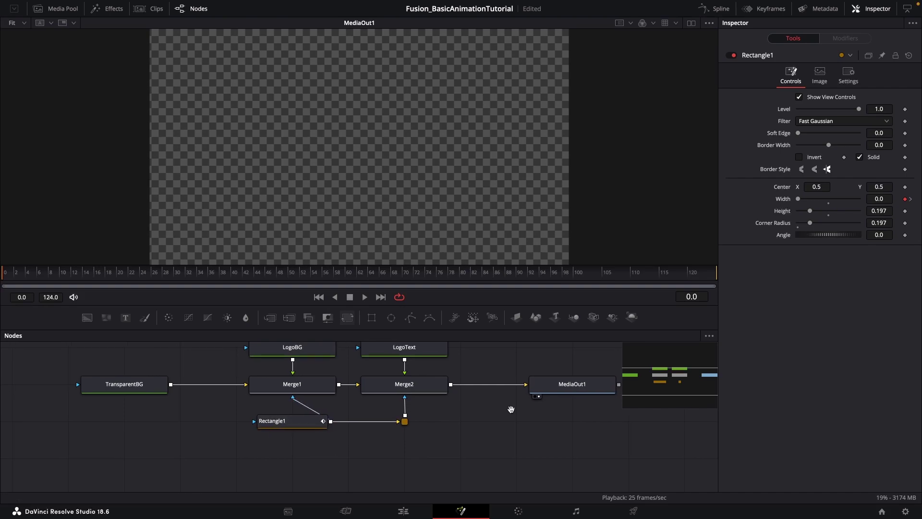
Select Rectangle1, open the Keyframes editor and expand the node to its Width track.
left_click_drag(513, 408, 497, 415)
left_click_drag(333, 466, 324, 477)
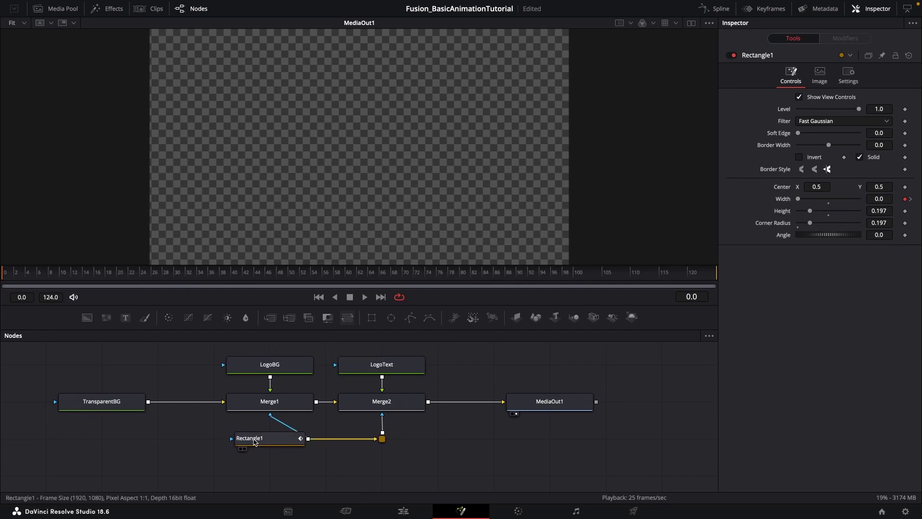
left_click(258, 443)
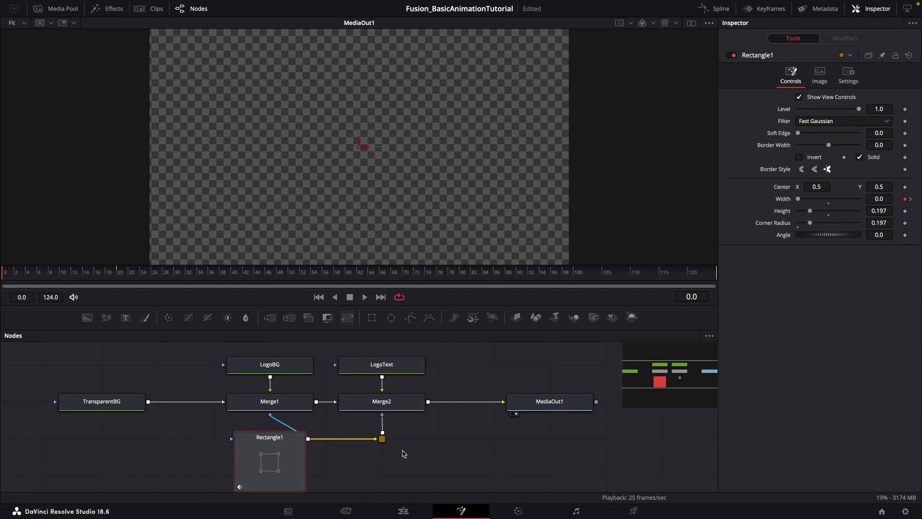
left_click_drag(403, 448, 398, 434)
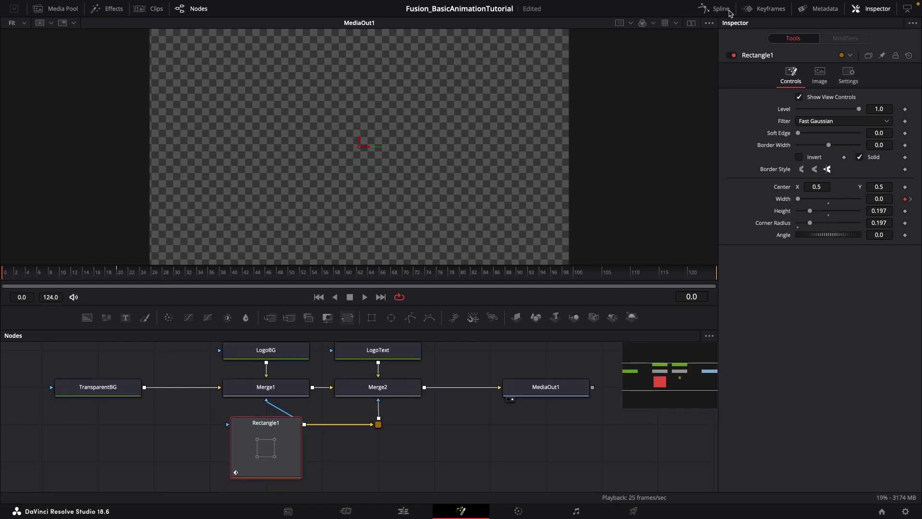
left_click(764, 9)
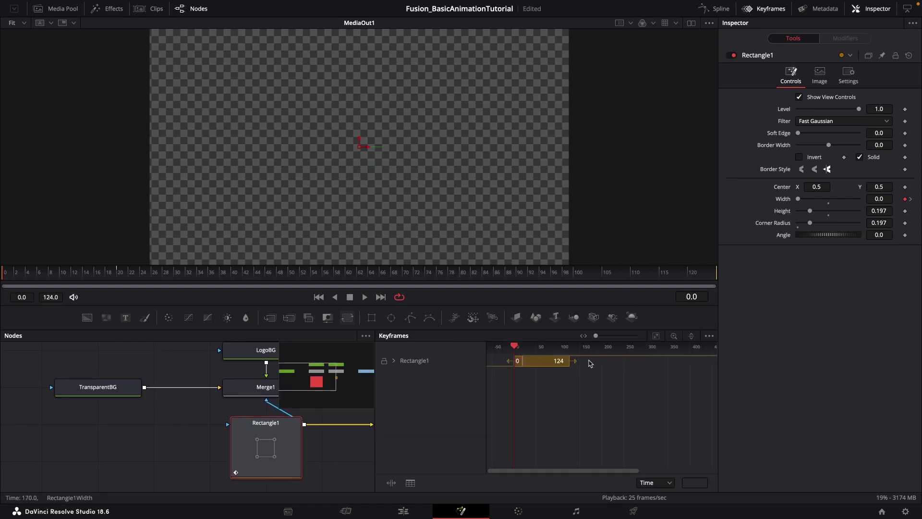
left_click(393, 361)
left_click(411, 374)
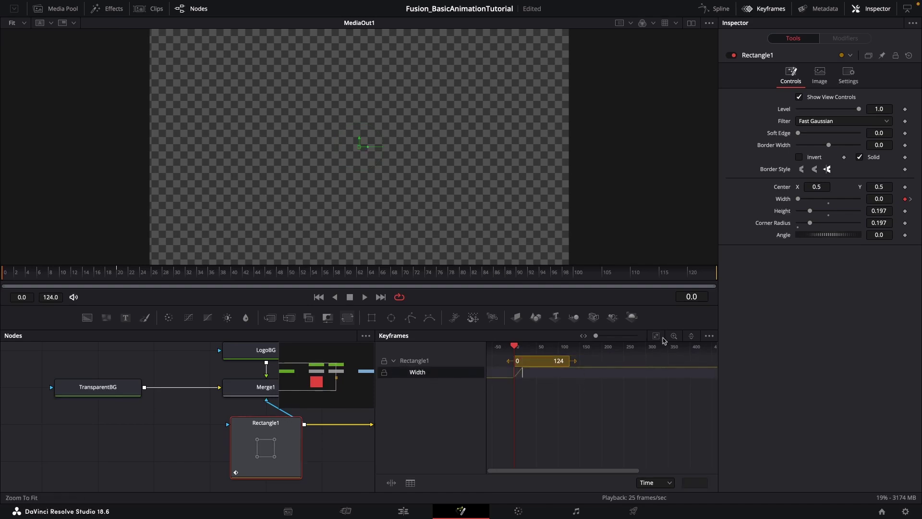
Examine Rectangle1's Width keyframes up close, scrub to frame 9 and close the Keyframes editor.
scroll(591, 403, "up", 3)
left_click_drag(571, 400, 647, 399)
scroll(599, 403, "up", 2)
left_click_drag(587, 402, 608, 402)
left_click_drag(551, 346, 559, 389)
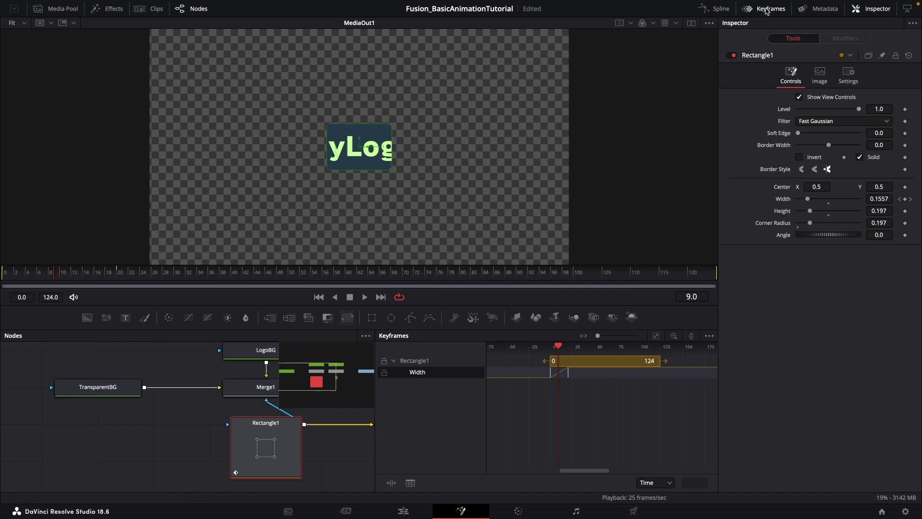
left_click(767, 10)
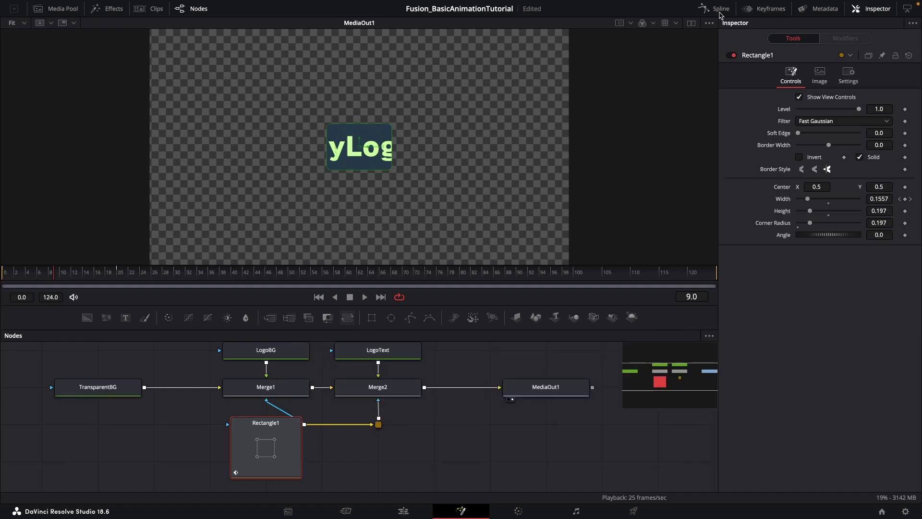
Open the Spline editor and display Rectangle1's Width curve.
left_click(720, 10)
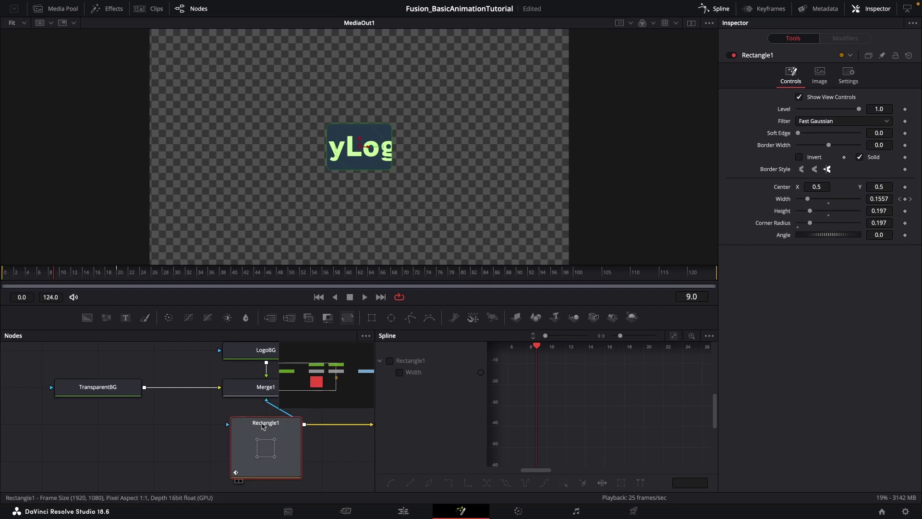
left_click_drag(260, 429, 167, 427)
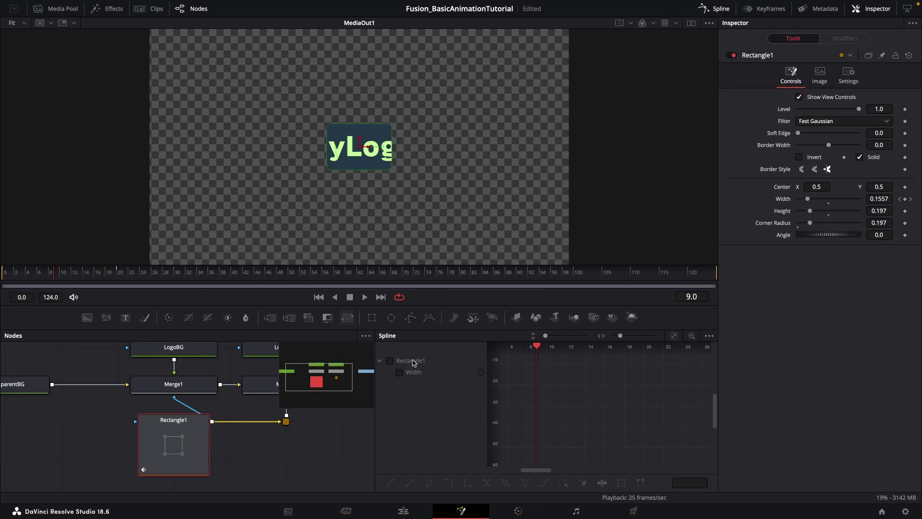
left_click(421, 364)
left_click(420, 377)
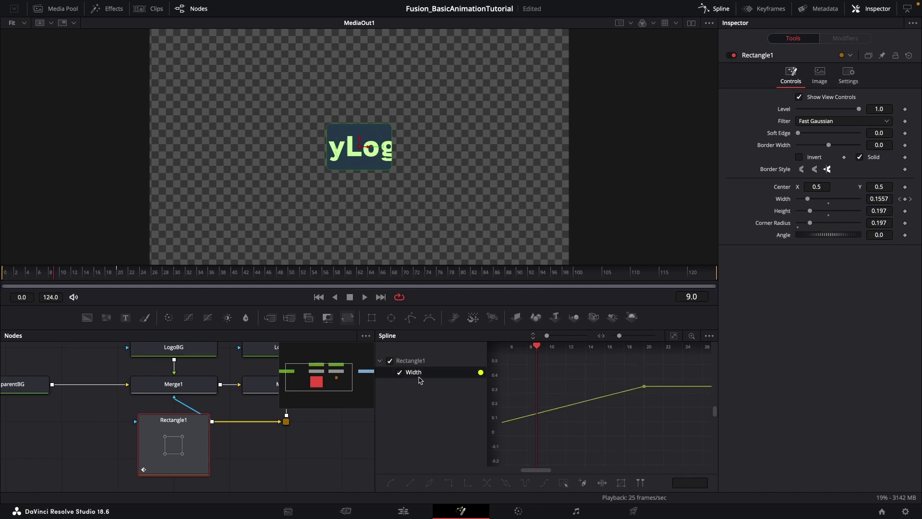
Fit the Width curve in the graph and smooth both of its keyframes.
mouse_move(568, 412)
left_mouse_down()
mouse_move(614, 396)
mouse_move(657, 398)
mouse_move(584, 421)
mouse_move(547, 395)
left_mouse_up()
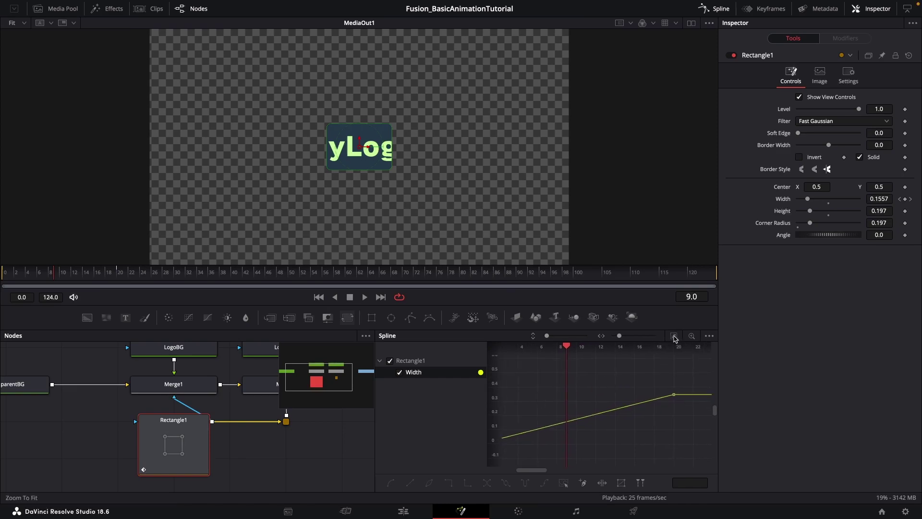
left_click(674, 336)
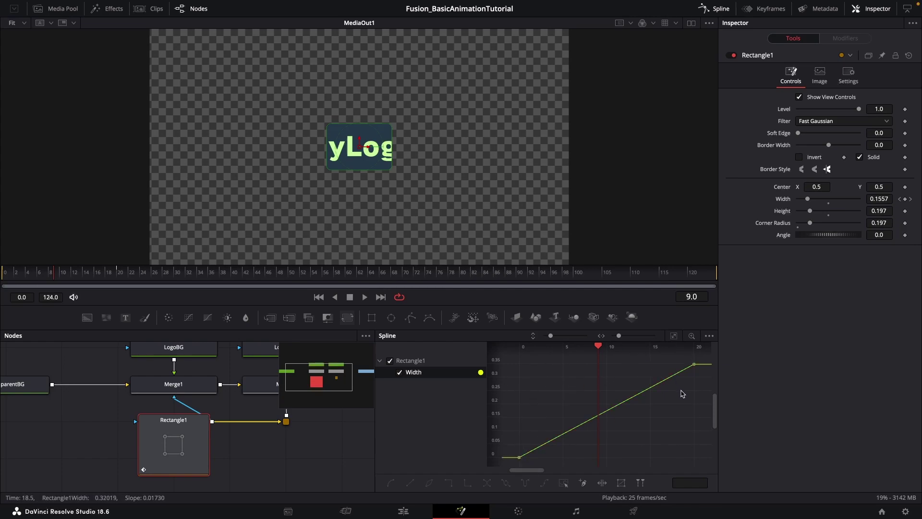
left_click_drag(701, 360, 514, 463)
key("s")
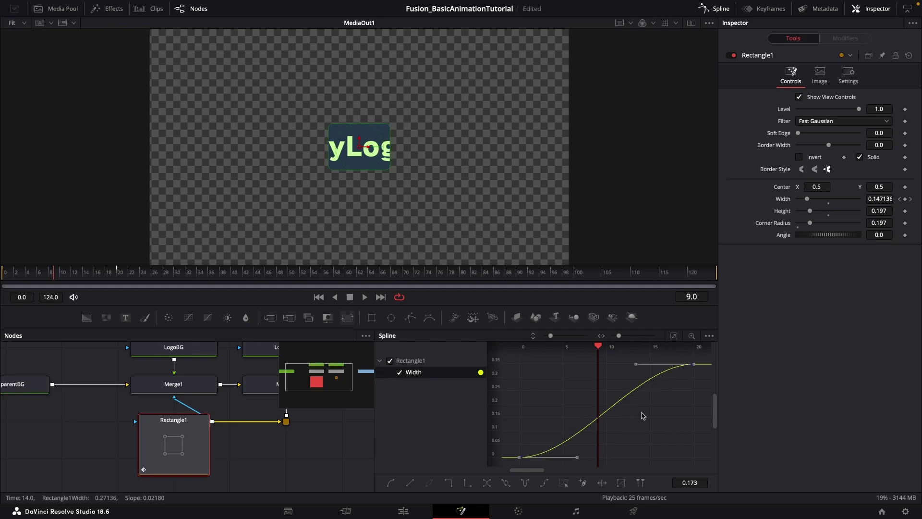
Play the smoothed width animation from frame 0 repeatedly to check its easing, and return to the start.
left_click(321, 299)
key("space")
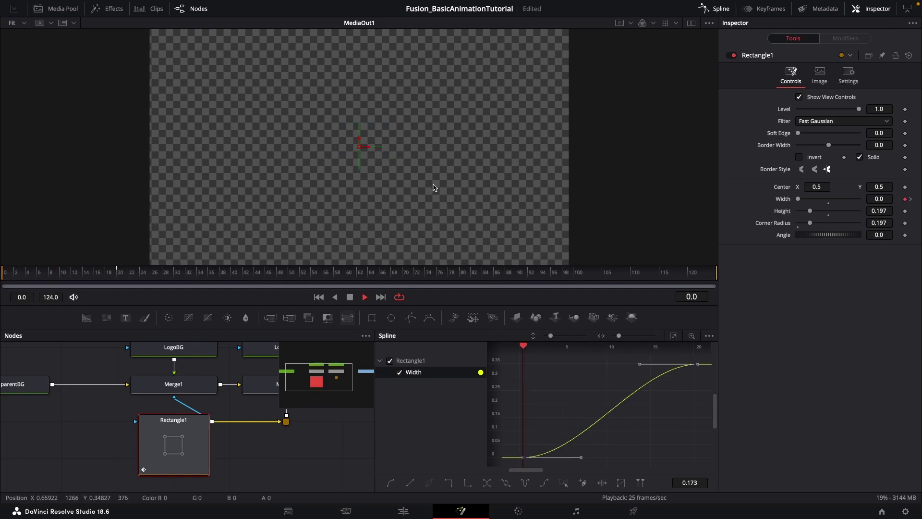
key("space")
left_click(320, 296)
key("space")
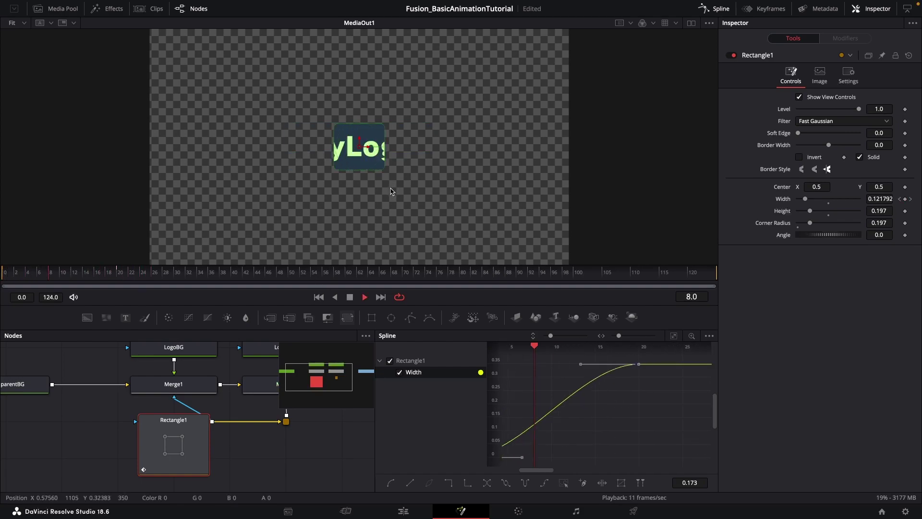
key("space")
left_click(320, 297)
key("space")
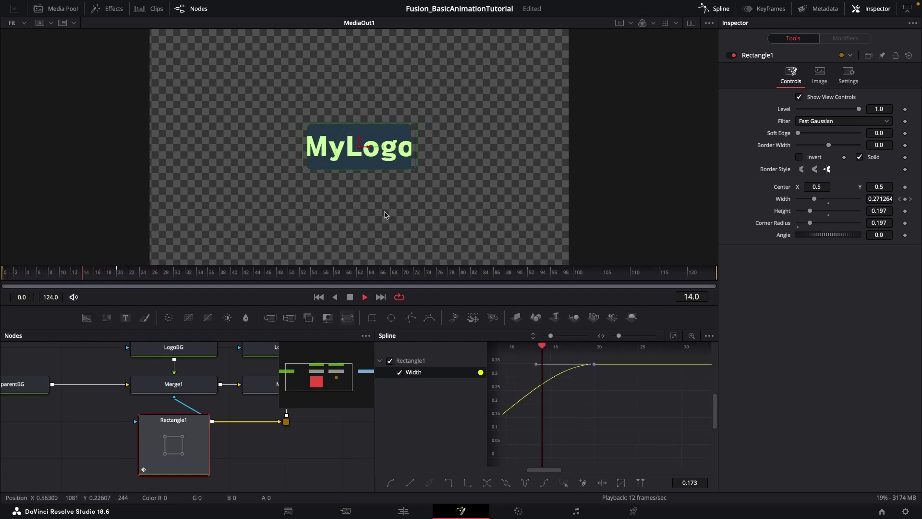
key("space")
left_click(320, 298)
key("space")
key("space")
left_click(320, 297)
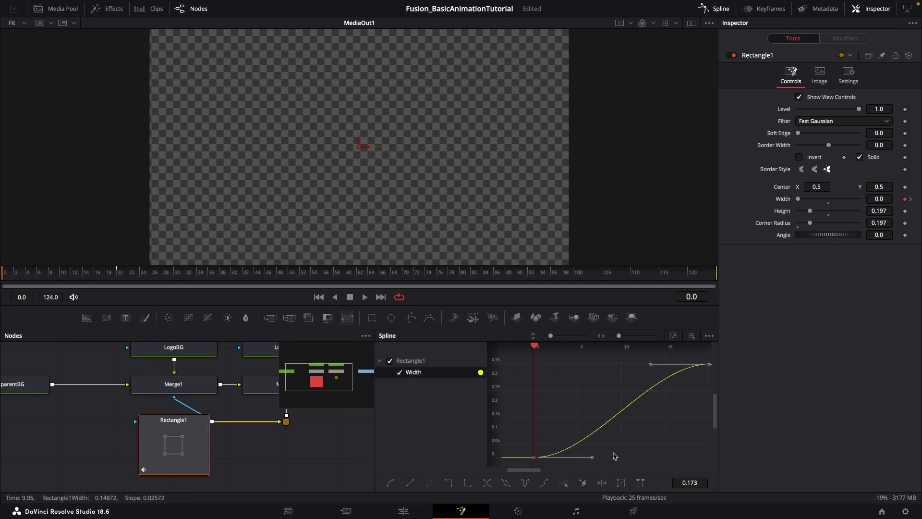
Lengthen the easing handles of both Width keyframes for a steeper curve and play the animation from the start to check it.
left_click_drag(592, 457, 622, 457)
left_click_drag(646, 367, 618, 367)
left_click(319, 298)
key("space")
key("space")
left_click(319, 298)
key("space")
key("space")
left_click(319, 298)
key("space")
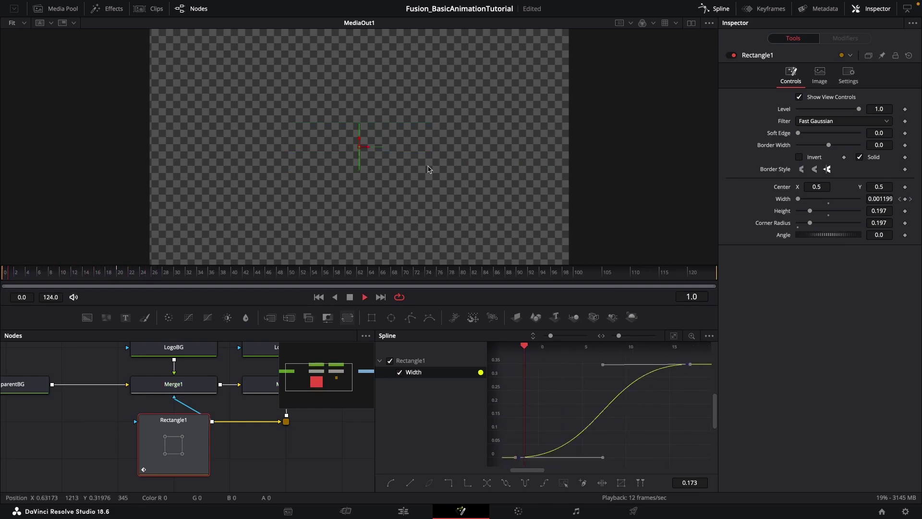
key("space")
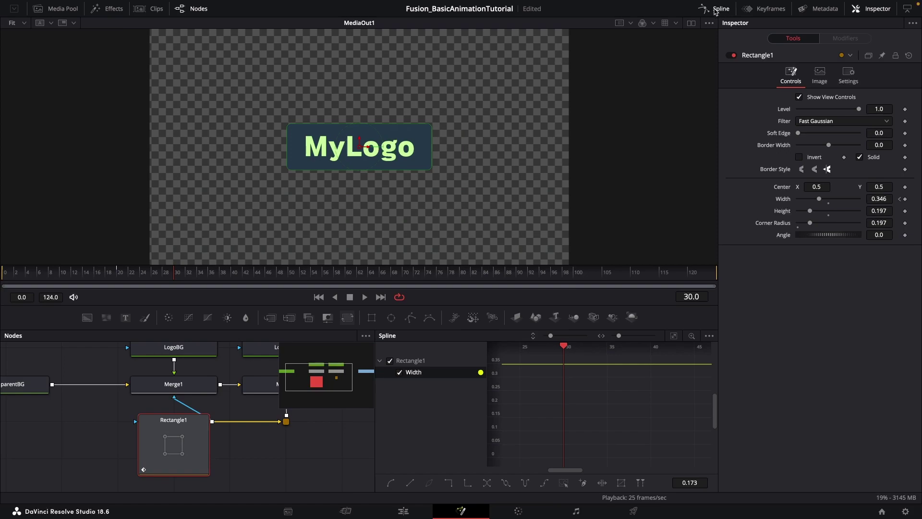
Close the Spline editor and move the MediaOut1 node closer to Merge2 in the node graph.
left_click(717, 11)
left_click_drag(464, 424, 535, 431)
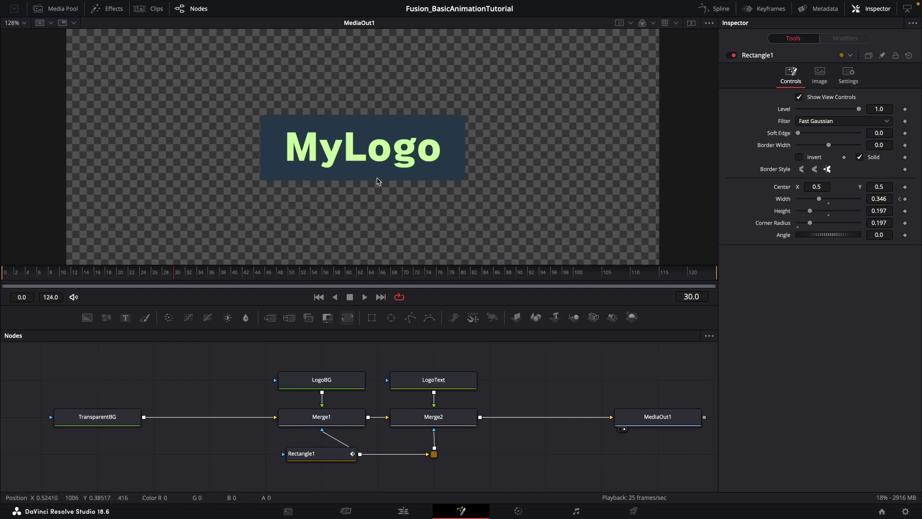
mouse_move(236, 386)
left_mouse_down()
mouse_move(264, 380)
mouse_move(236, 388)
left_mouse_up()
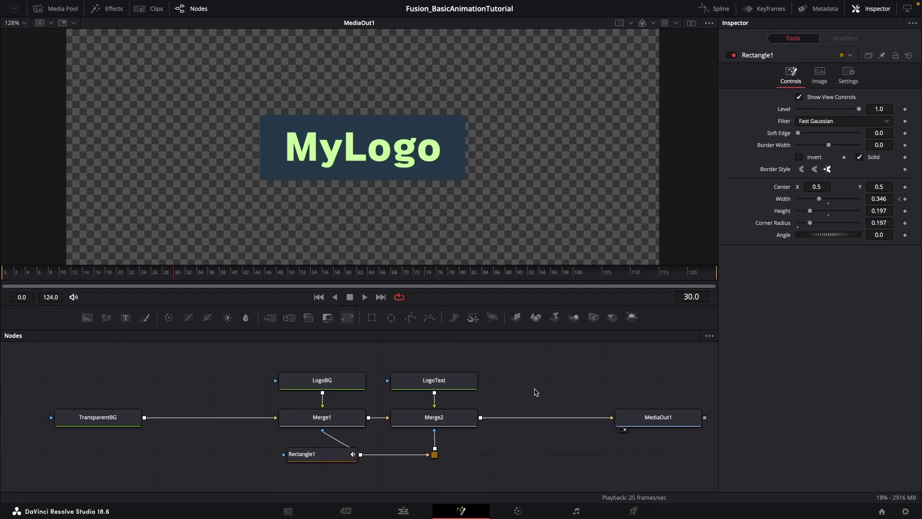
left_click_drag(663, 418, 607, 418)
left_click(582, 385)
left_click_drag(472, 394, 526, 393)
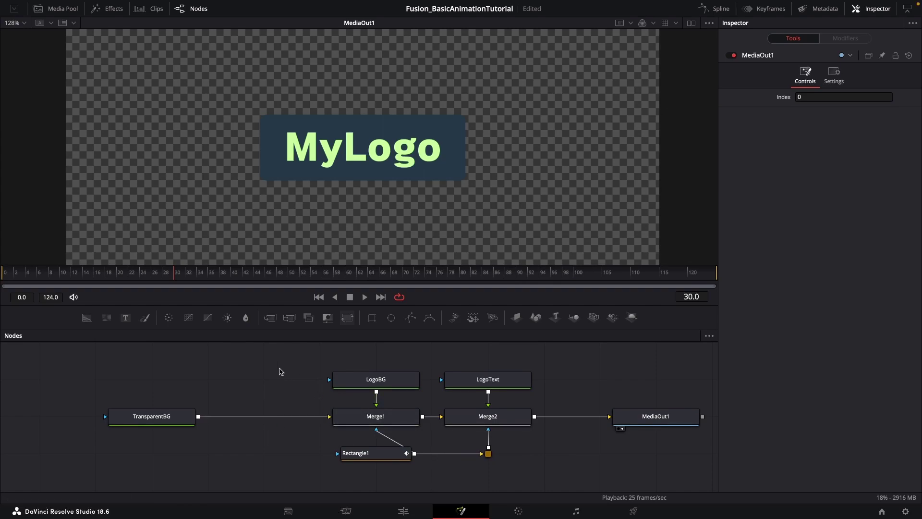
left_click(376, 453)
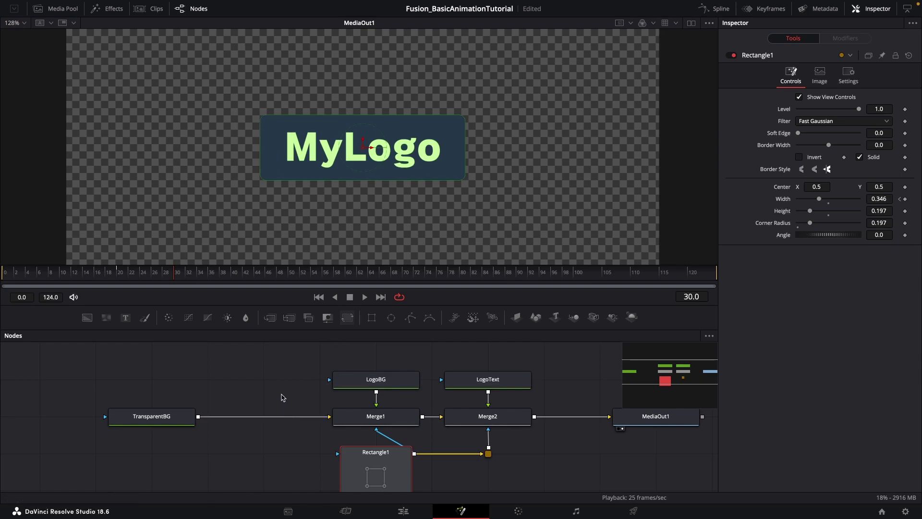
left_click(281, 394)
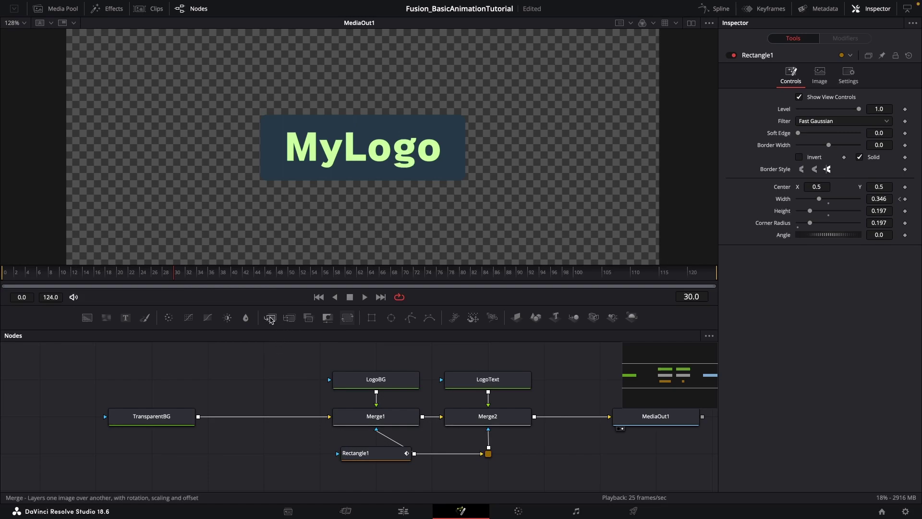
Insert a Merge node between TransparentBG and Merge1, shifting TransparentBG away to make room for it.
left_click_drag(271, 323, 267, 416)
left_click_drag(166, 419, 123, 421)
left_click(184, 435)
mouse_move(246, 424)
left_mouse_down()
mouse_move(235, 421)
mouse_move(251, 416)
left_mouse_up()
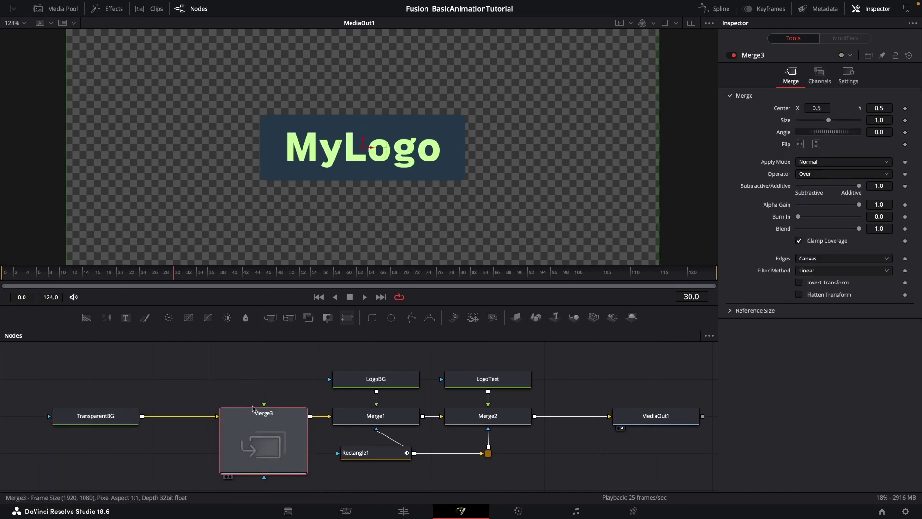
left_click(258, 388)
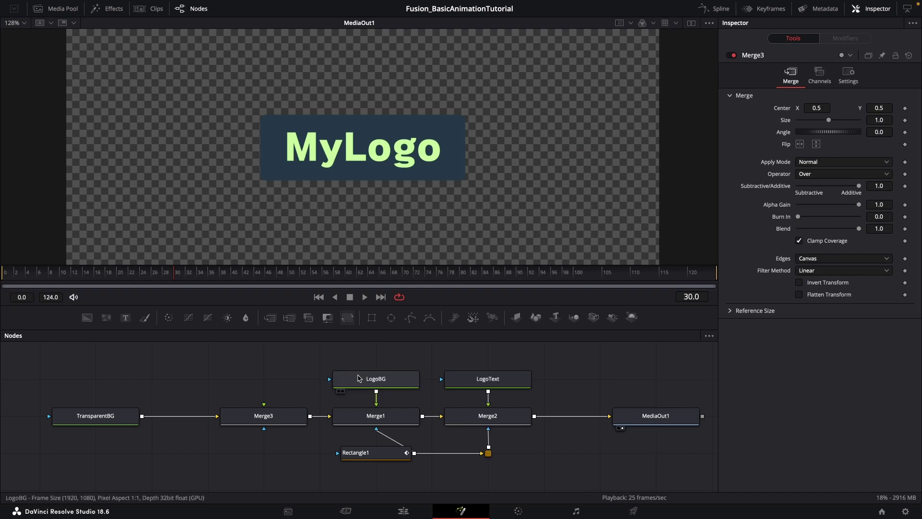
Add a Background node above Merge3 and set its colour to light grey with red, green and blue at 0.882352.
left_click_drag(87, 318, 266, 360)
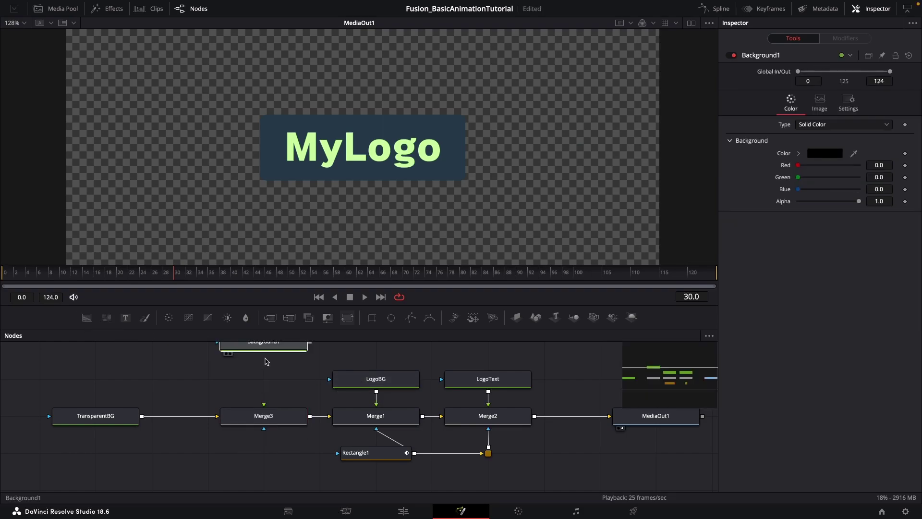
scroll(247, 367, "up", 2)
left_click(261, 374)
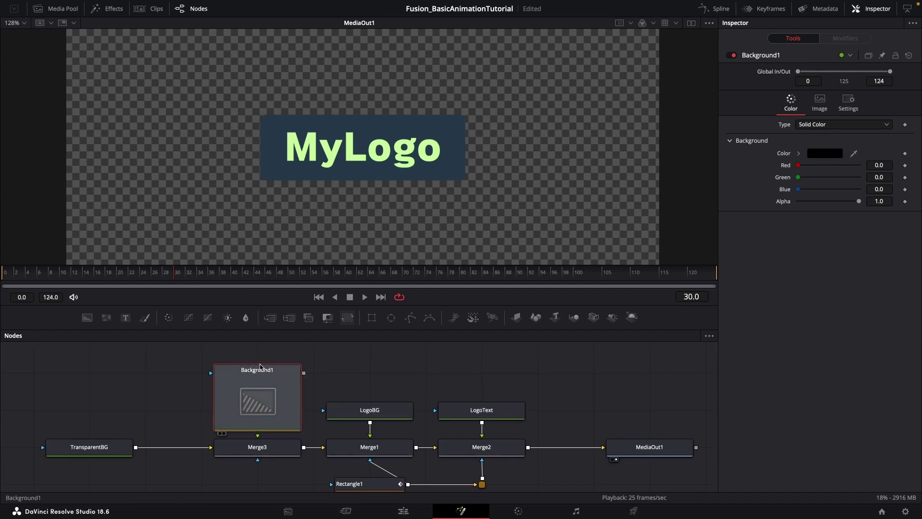
left_click(821, 155)
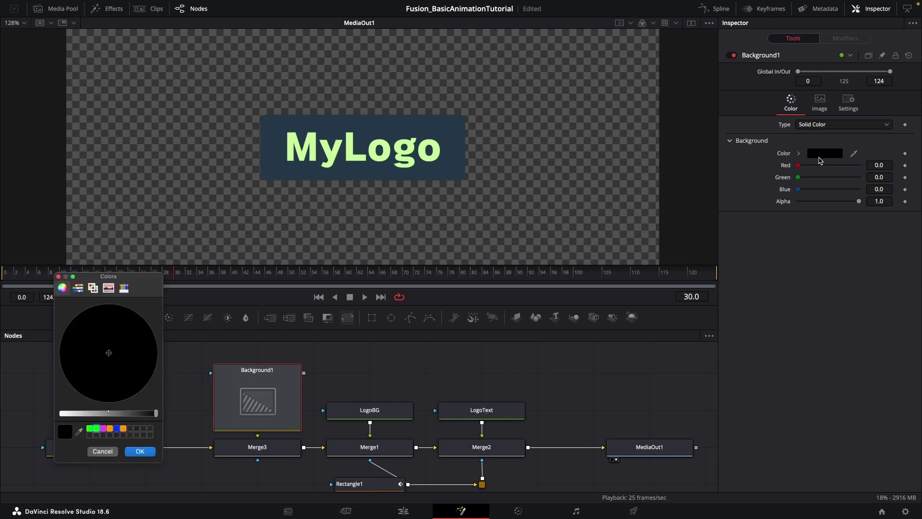
left_click_drag(105, 414, 74, 416)
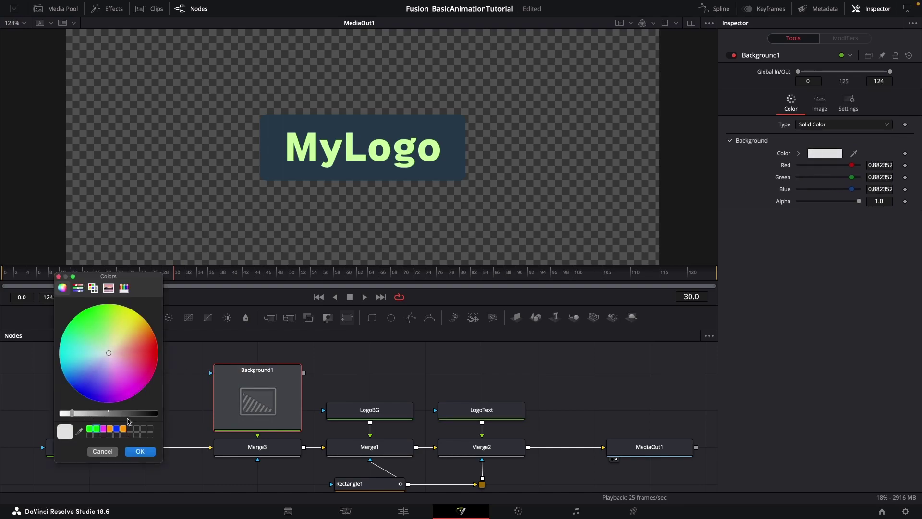
left_click(143, 452)
left_click(323, 369)
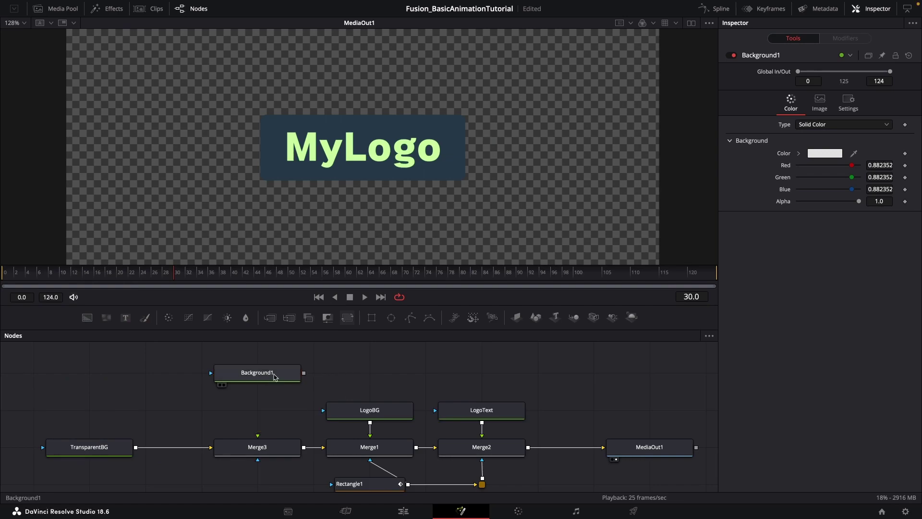
Connect Background1 to the foreground input of Merge3 and reduce the viewer zoom to 90%.
left_click_drag(305, 374, 258, 445)
scroll(345, 374, "down", 1)
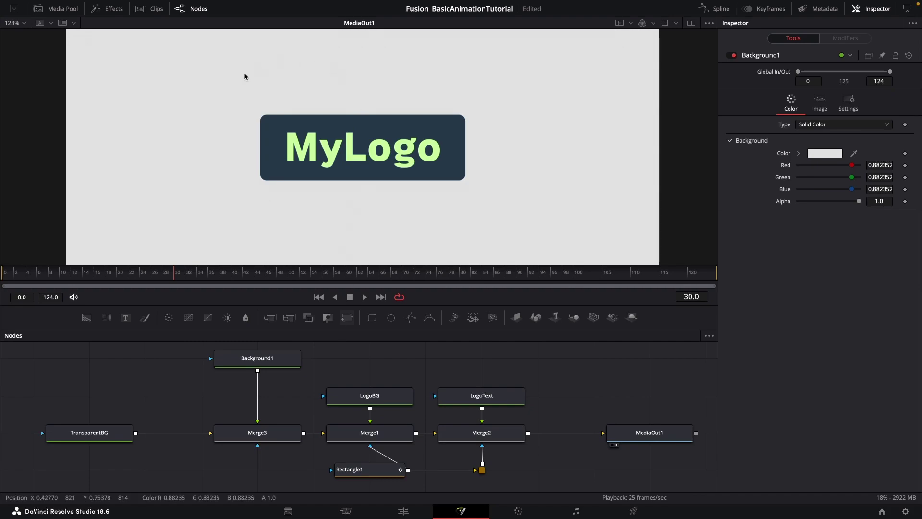
key("minus")
key("minus")
key("plus")
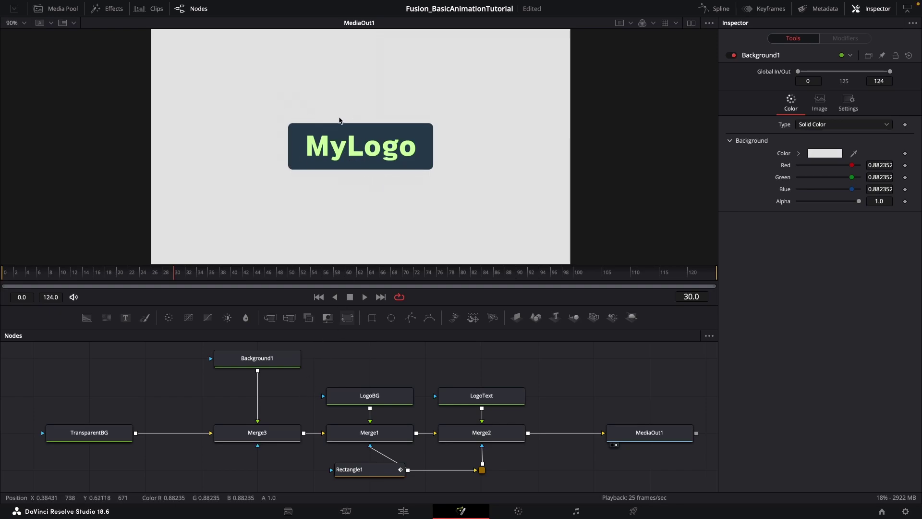
Try to rewire the shared Rectangle1 mask into Merge3, and restore its connection to Merge1.
left_click_drag(366, 374, 369, 368)
left_click_drag(388, 440, 289, 405)
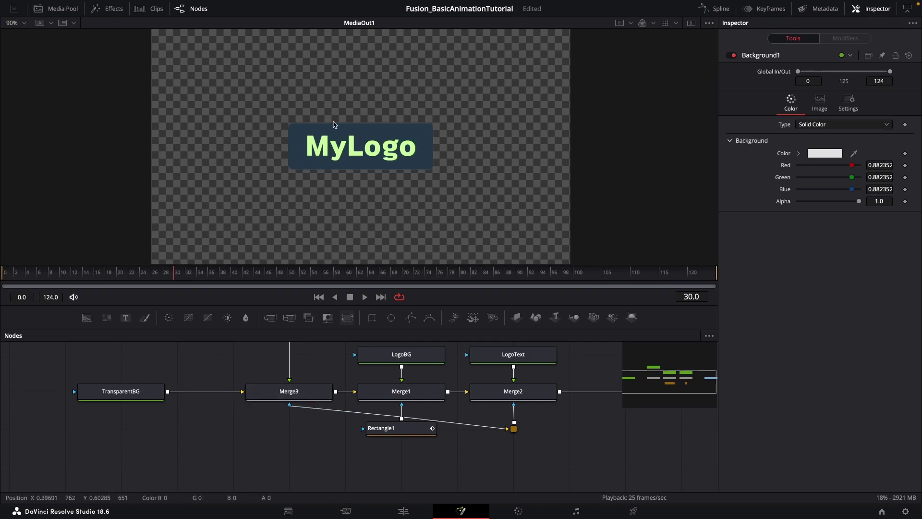
left_click_drag(291, 409, 368, 444)
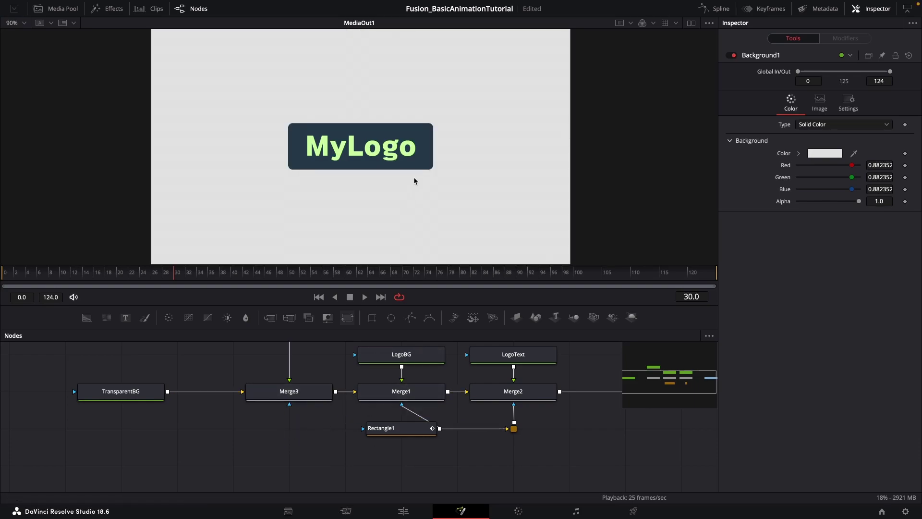
Select the Rectangle1 mask node and copy it.
left_click(401, 432)
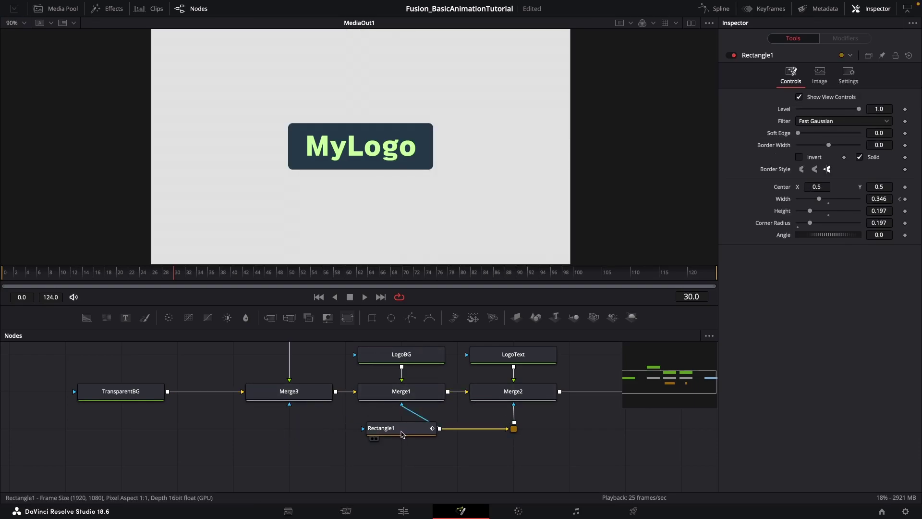
left_click(400, 432)
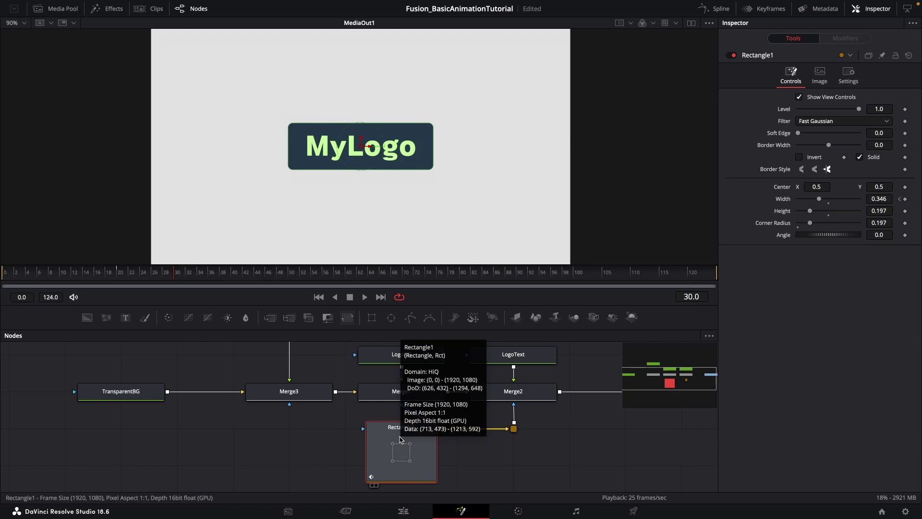
left_click(328, 439)
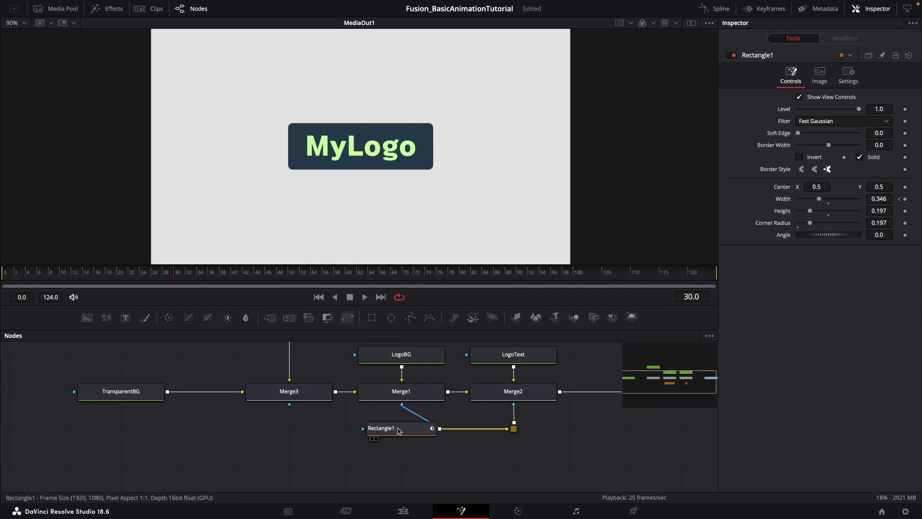
left_click(404, 431)
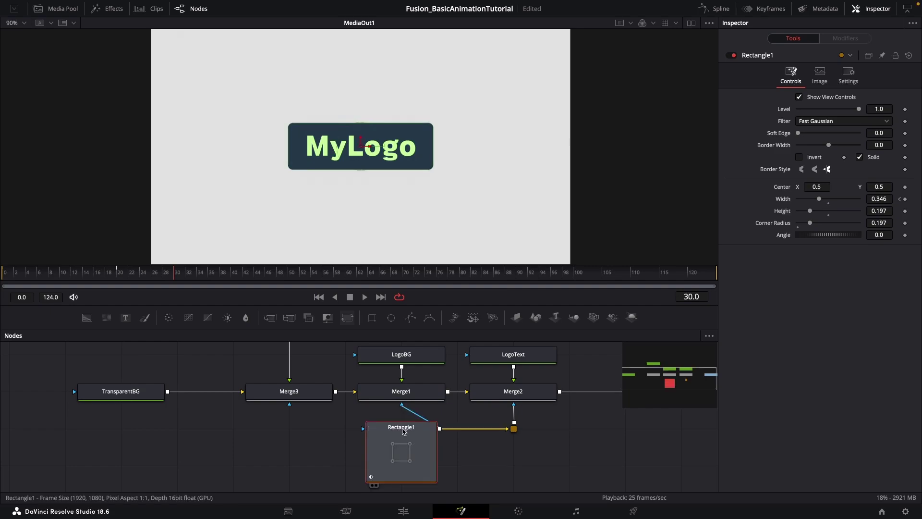
right_click(402, 429)
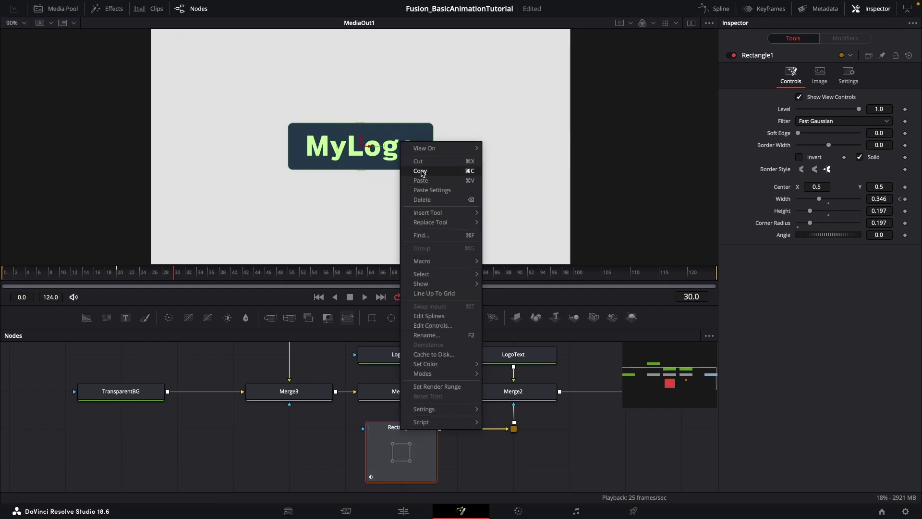
left_click(431, 175)
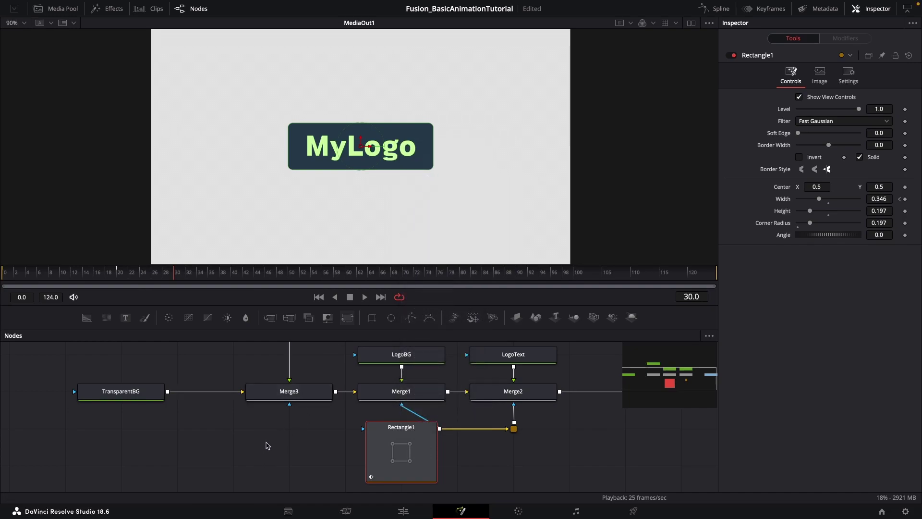
Paste the copied Rectangle1 as an instance and place it below Merge3 in the node graph.
left_click(266, 445)
left_click_drag(337, 425, 378, 406)
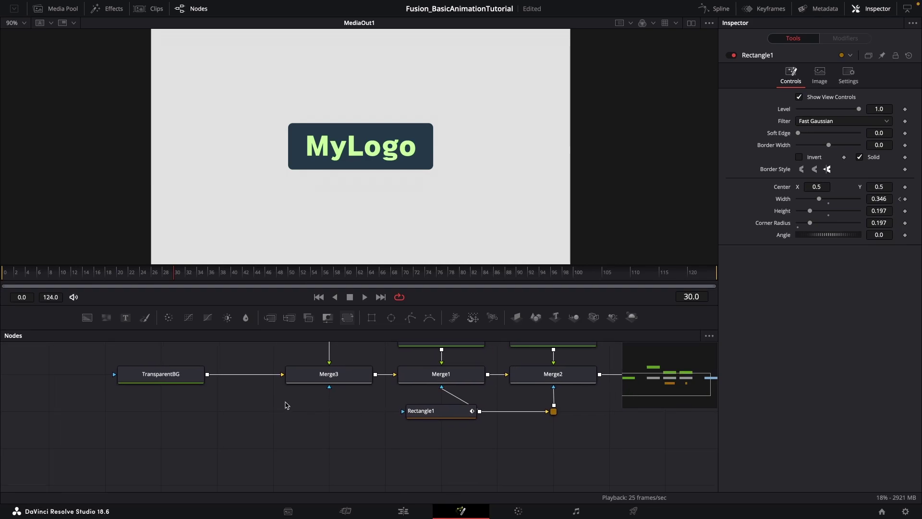
right_click(281, 413)
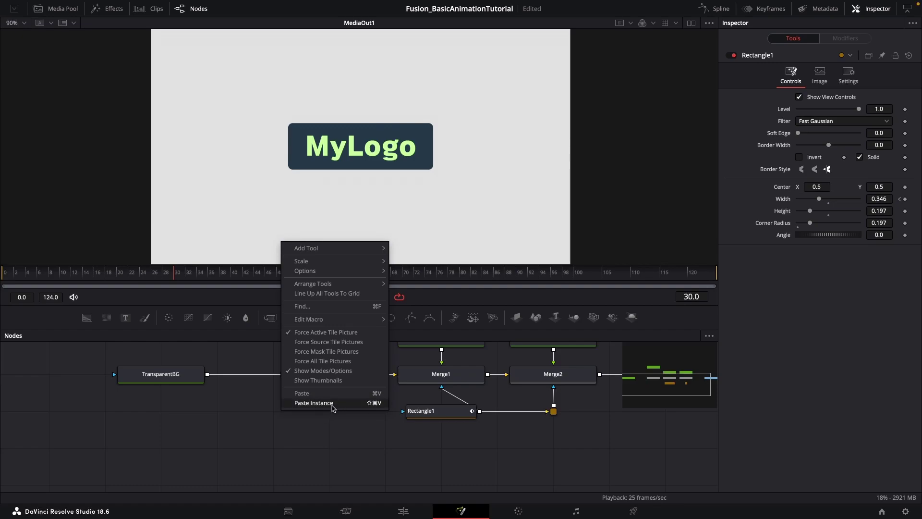
left_click(314, 403)
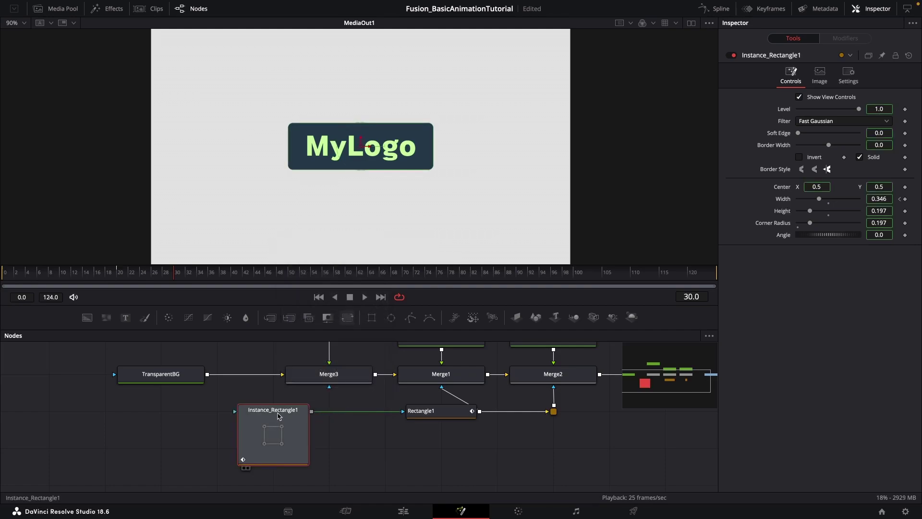
left_click_drag(255, 420, 199, 423)
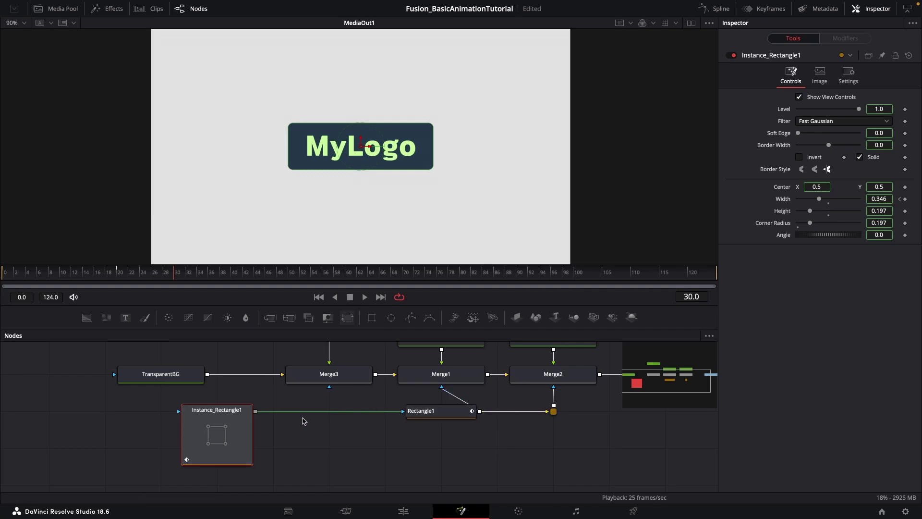
left_click_drag(215, 419, 275, 416)
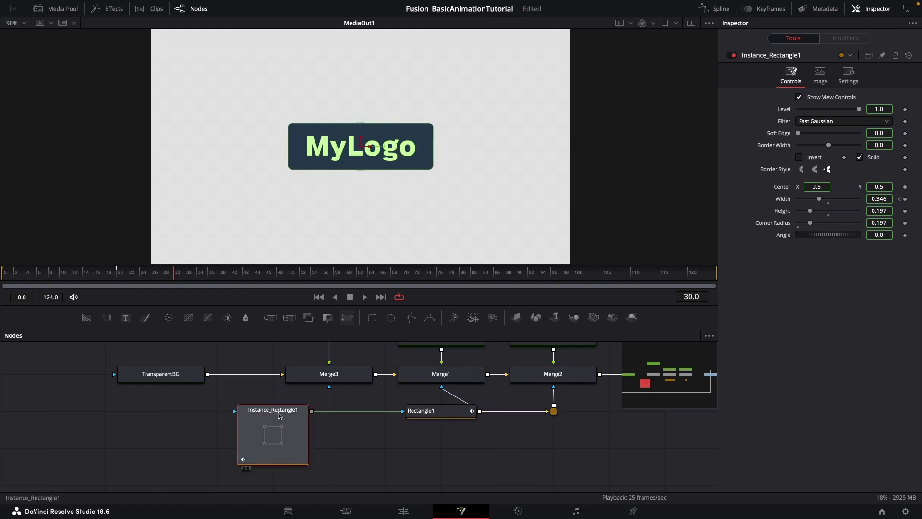
Try a Height of 0.48 on Rectangle1, check the instance's linked Height, and undo the change.
left_click(437, 413)
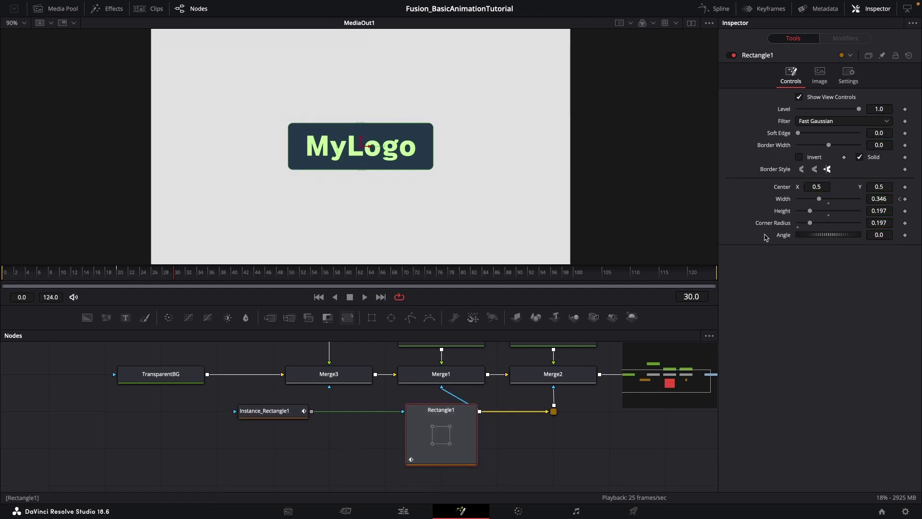
left_click_drag(810, 213, 827, 213)
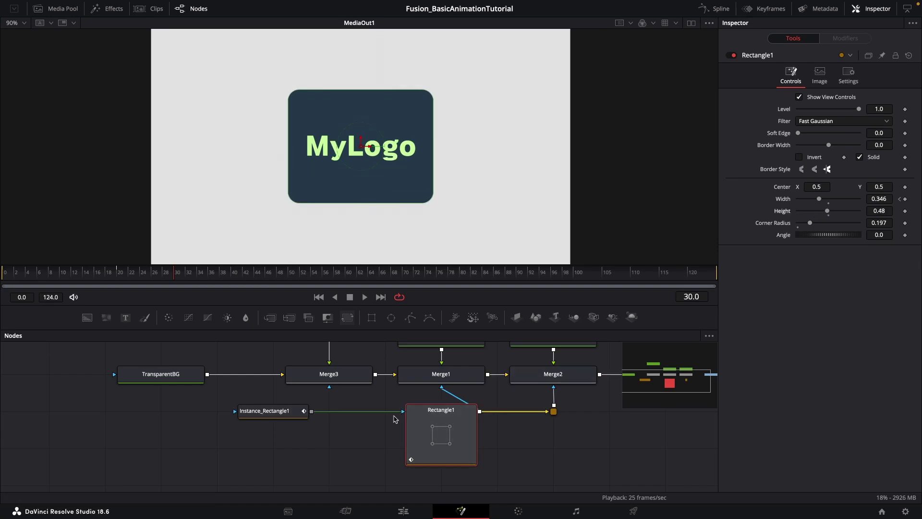
left_click(283, 414)
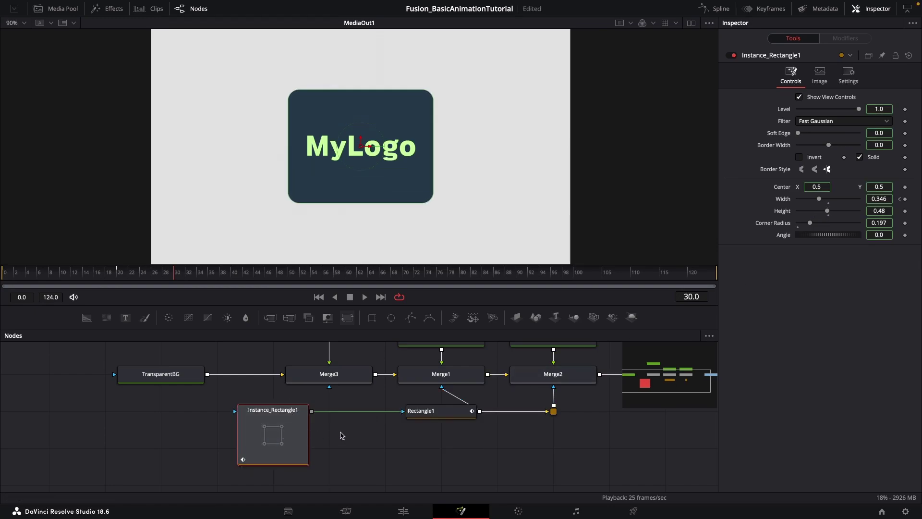
key("ctrl+z")
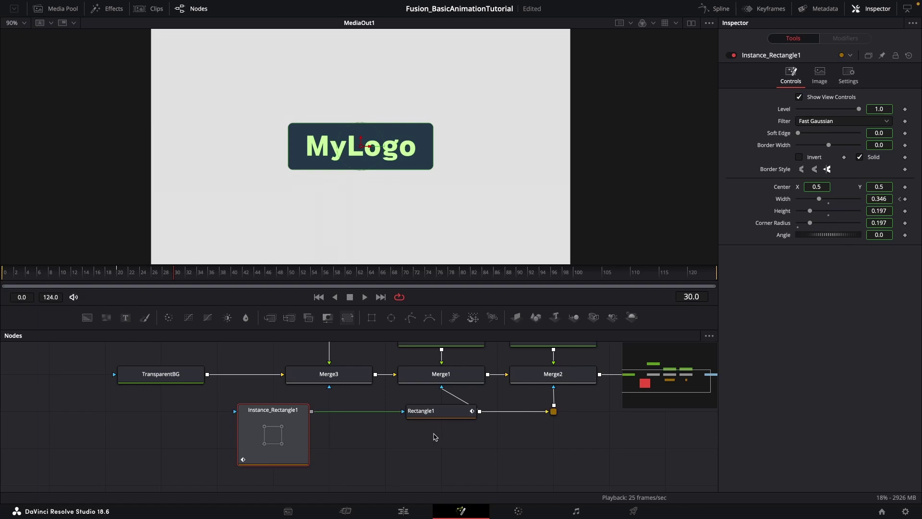
Compare the controls of Rectangle1 with those of its instance, finishing with the instance selected.
left_click(432, 412)
left_click(272, 416)
left_click(448, 415)
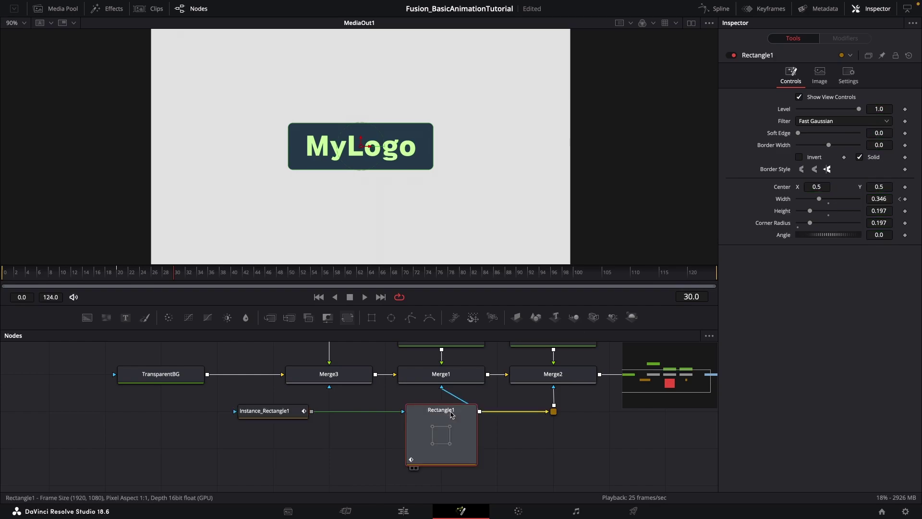
left_click(276, 417)
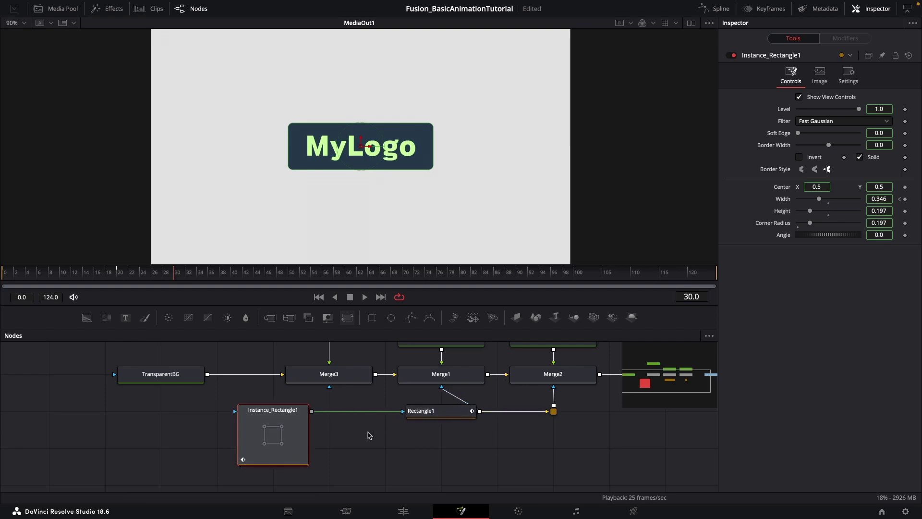
Place Instance_Rectangle1 below Merge3, deinstance its Solid and Border Width, then turn Solid off with a Border Width of about 0.029.
left_click(351, 448)
left_click_drag(280, 413, 336, 412)
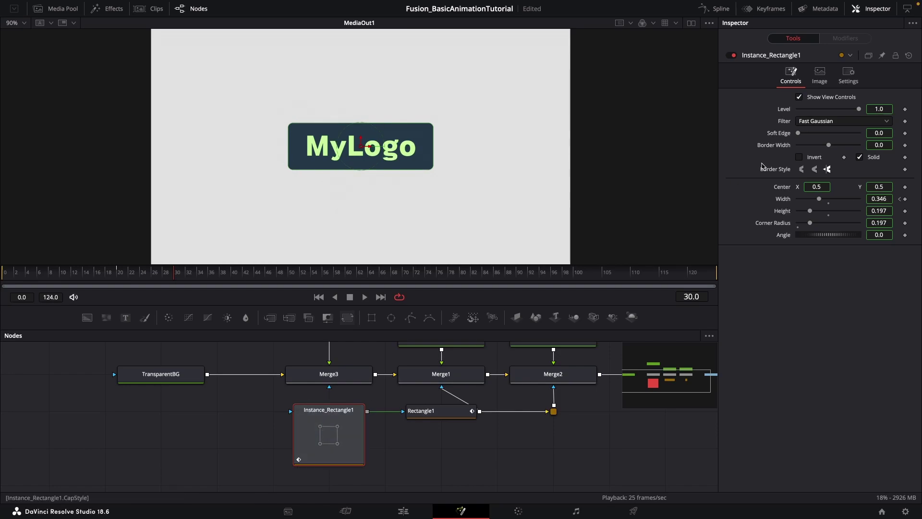
right_click(860, 161)
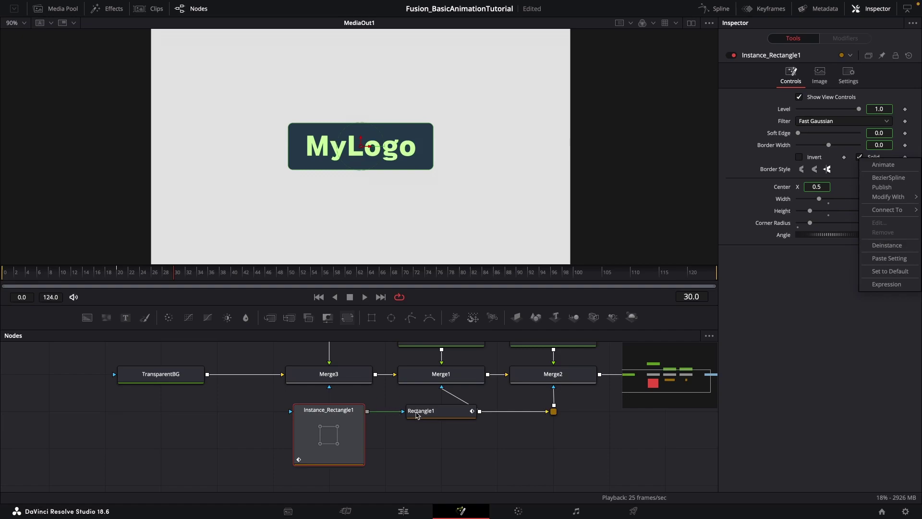
left_click(892, 247)
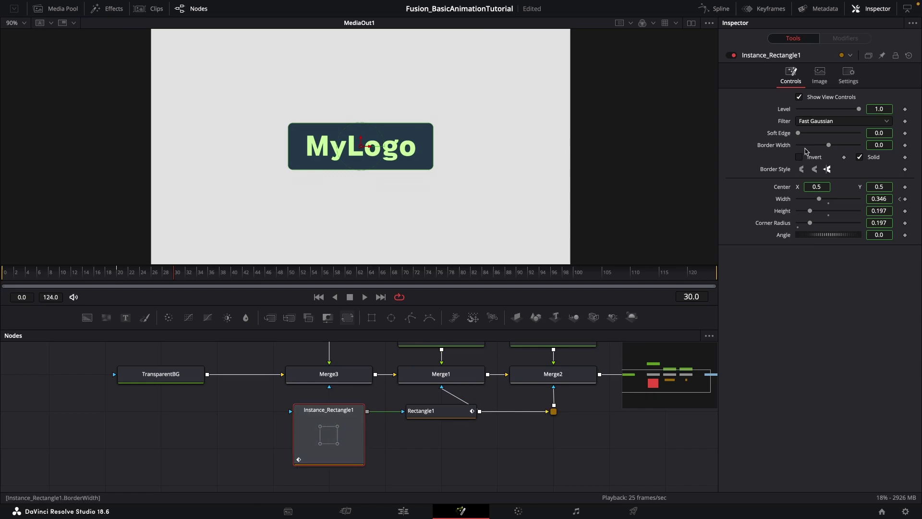
right_click(775, 150)
left_click(802, 235)
left_click(860, 157)
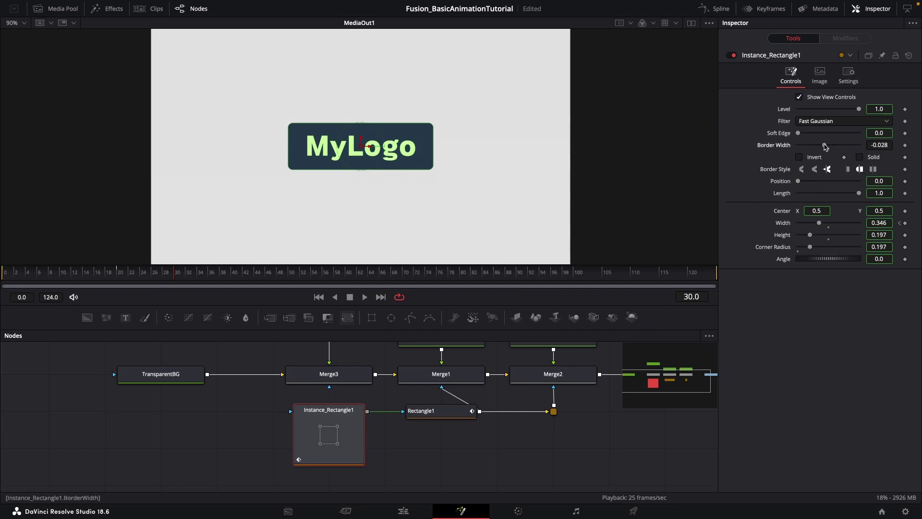
left_click_drag(828, 145, 834, 145)
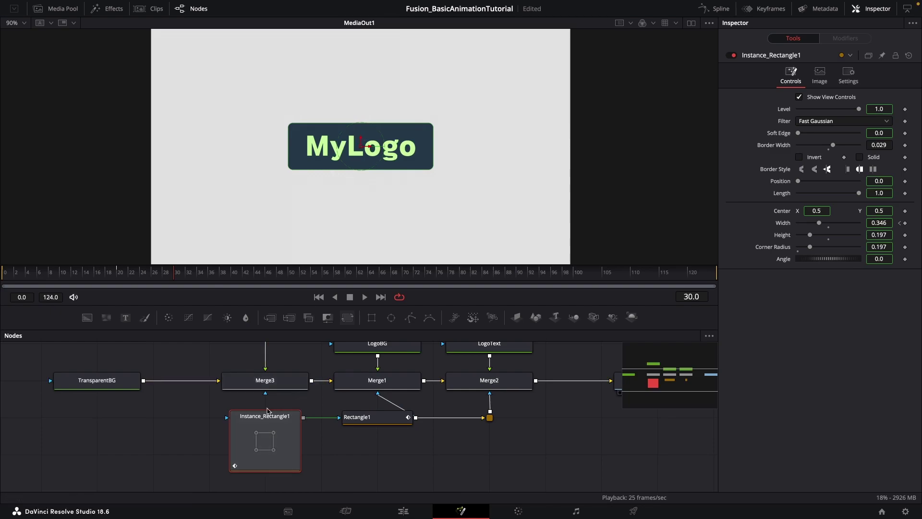
Connect Instance_Rectangle1 to Merge3's mask input and thin its Border Width to about 0.0098.
scroll(280, 419, "up", 1)
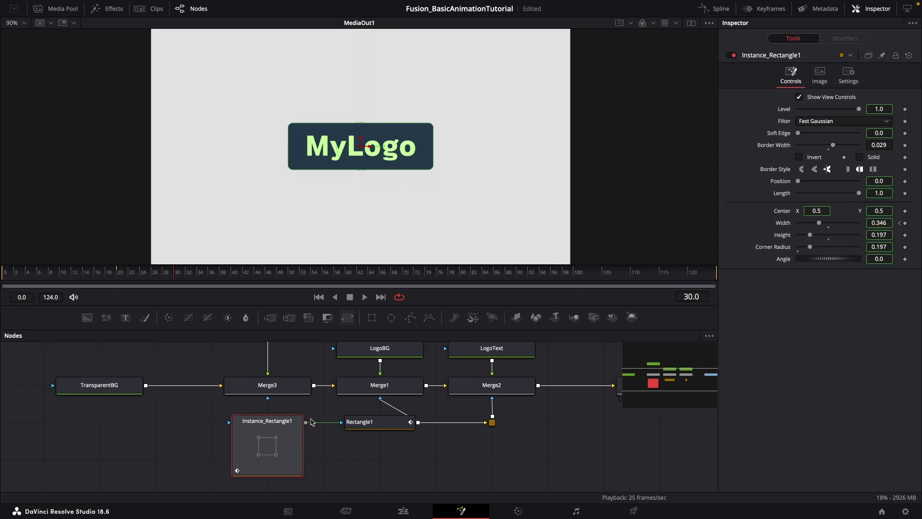
left_click_drag(275, 406, 268, 399)
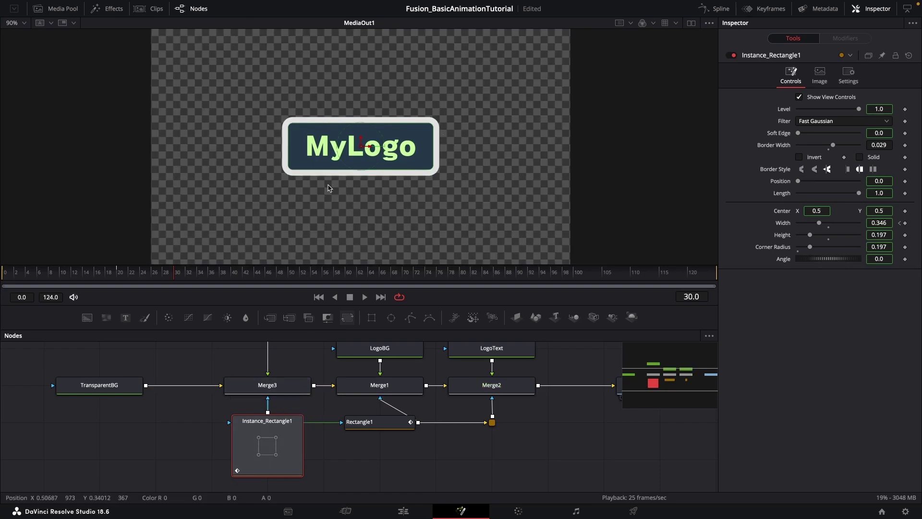
left_click(363, 467)
left_click(269, 425)
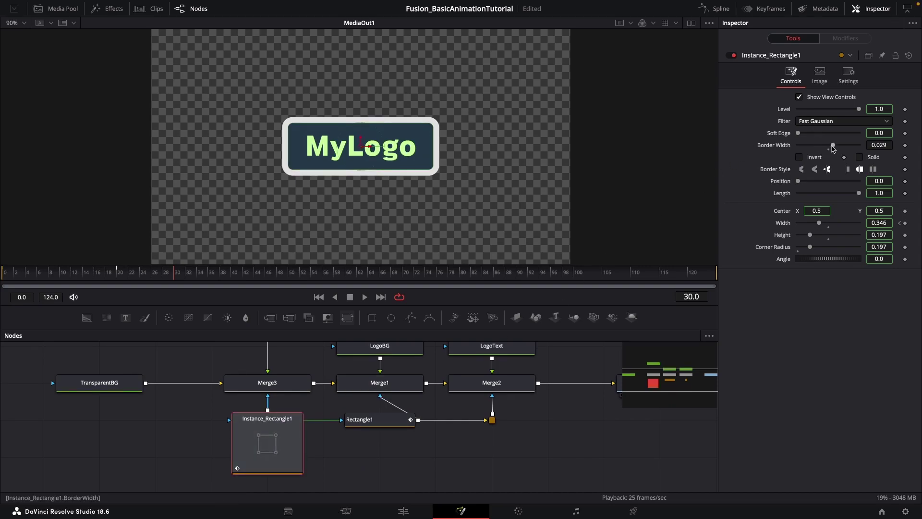
left_click_drag(834, 146, 808, 148)
Compare Rectangle1 with Instance_Rectangle1 and scrub through the animation to examine how the border follows the logo box's width.
left_click(387, 416)
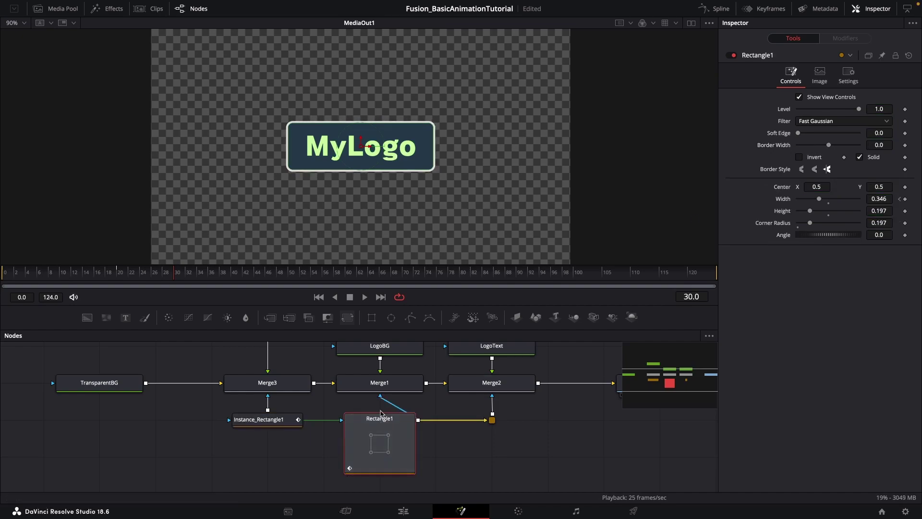
left_click(275, 423)
left_click(304, 412)
left_click_drag(337, 412, 335, 437)
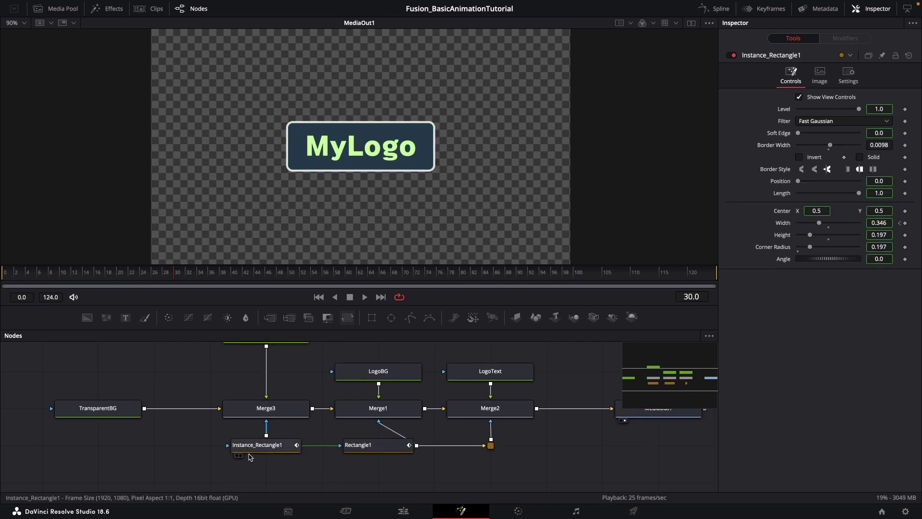
left_click_drag(136, 272, 89, 276)
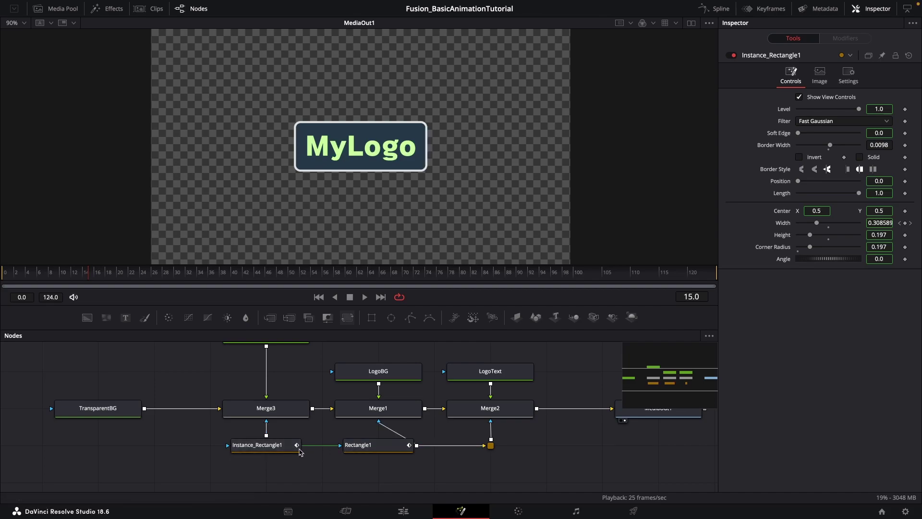
left_click_drag(78, 276, 124, 273)
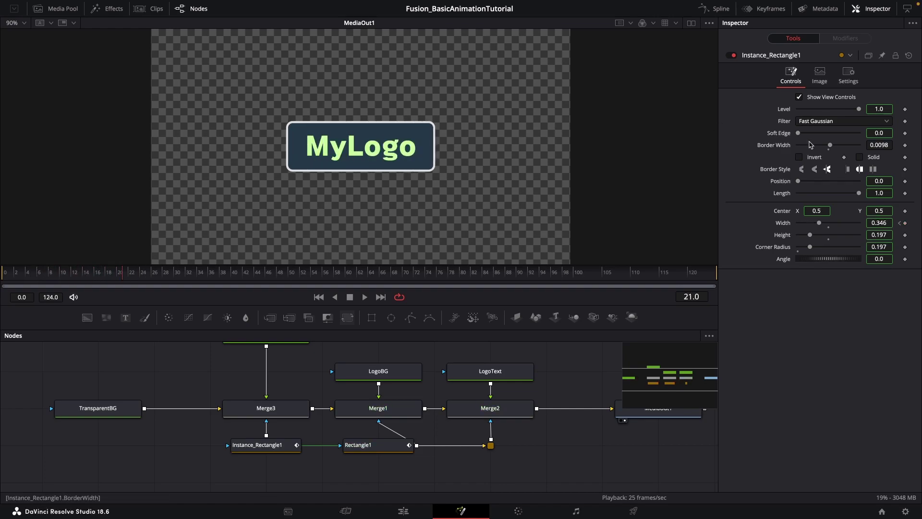
Play the logo reveal with its border repeatedly from the first frame.
mouse_move(831, 145)
left_mouse_down()
mouse_move(820, 146)
mouse_move(830, 146)
left_mouse_up()
left_click_drag(94, 276, 4, 276)
key("space")
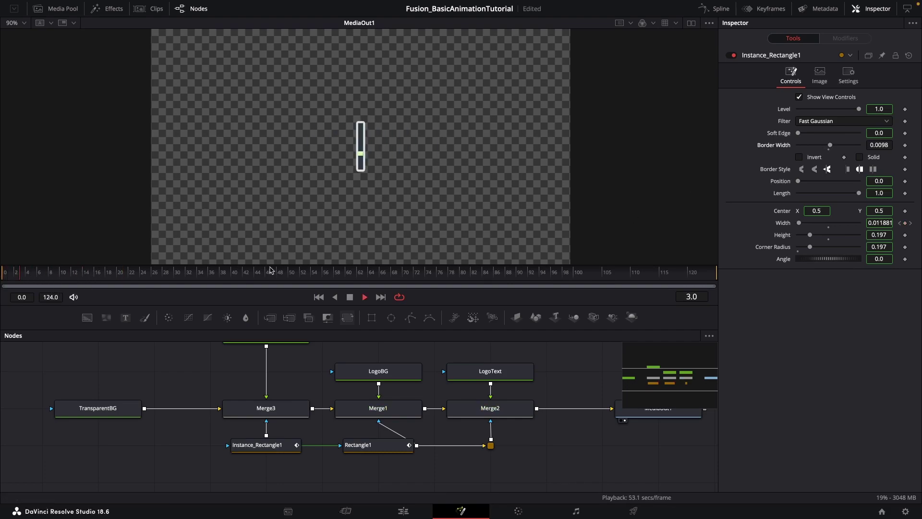
key("space")
left_click(320, 300)
key("space")
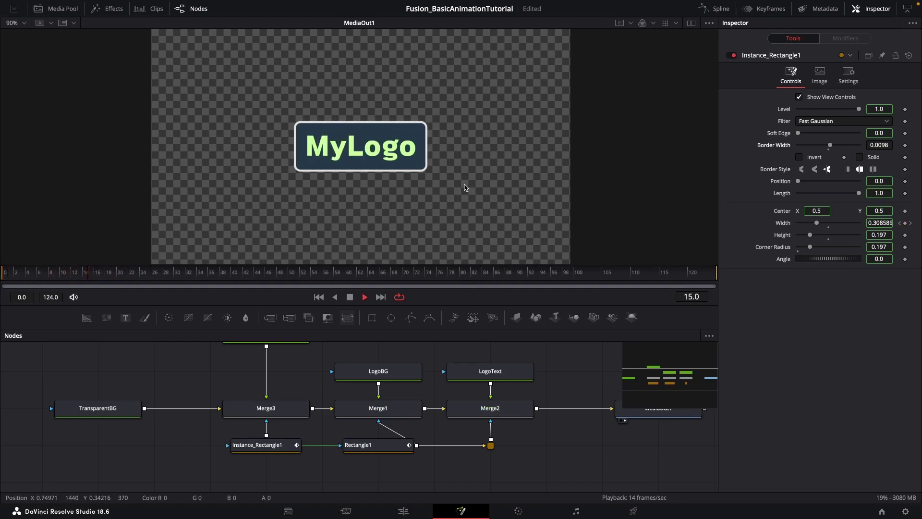
key("space")
left_click(320, 298)
key("space")
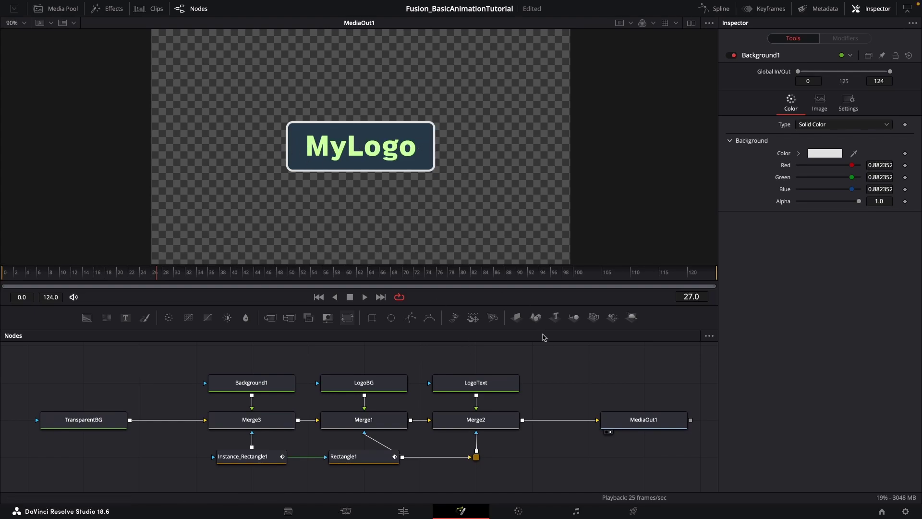
Go to frame 21 and spread the node tree apart to make room between Merge2 and MediaOut1.
mouse_move(129, 272)
left_mouse_down()
mouse_move(11, 284)
mouse_move(127, 281)
left_mouse_up()
left_click_drag(225, 360, 532, 460)
left_click_drag(504, 387, 448, 387)
left_click(513, 369)
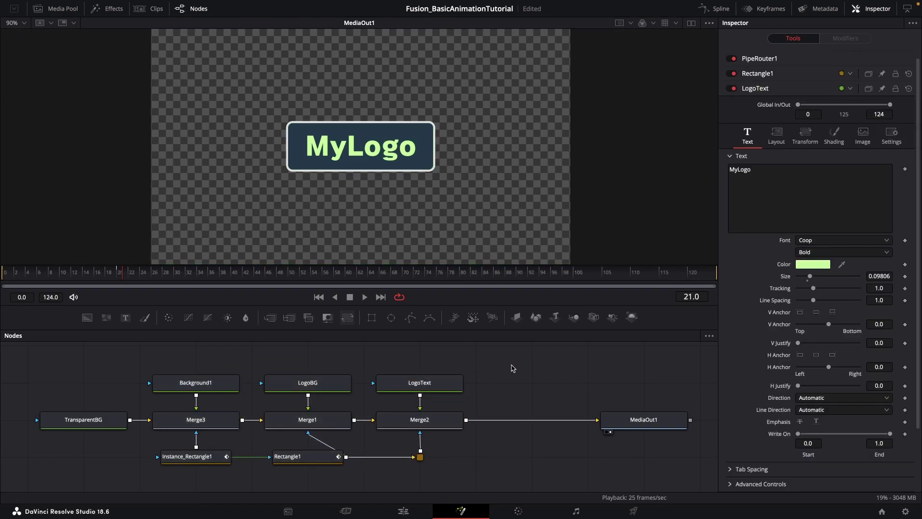
left_click_drag(514, 369, 474, 372)
scroll(463, 389, "right", 5)
left_click_drag(471, 430, 549, 424)
left_click(496, 395)
left_click_drag(497, 396, 504, 383)
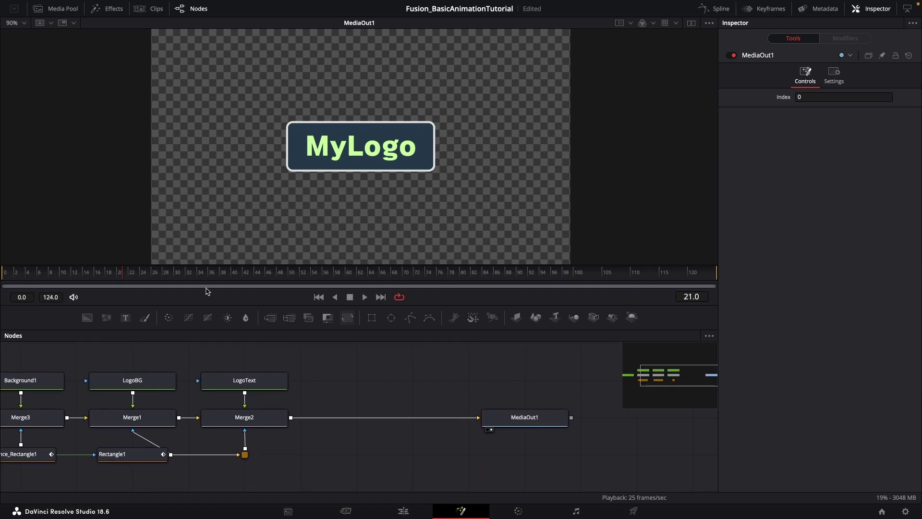
key("shift+space")
type("Backgrou")
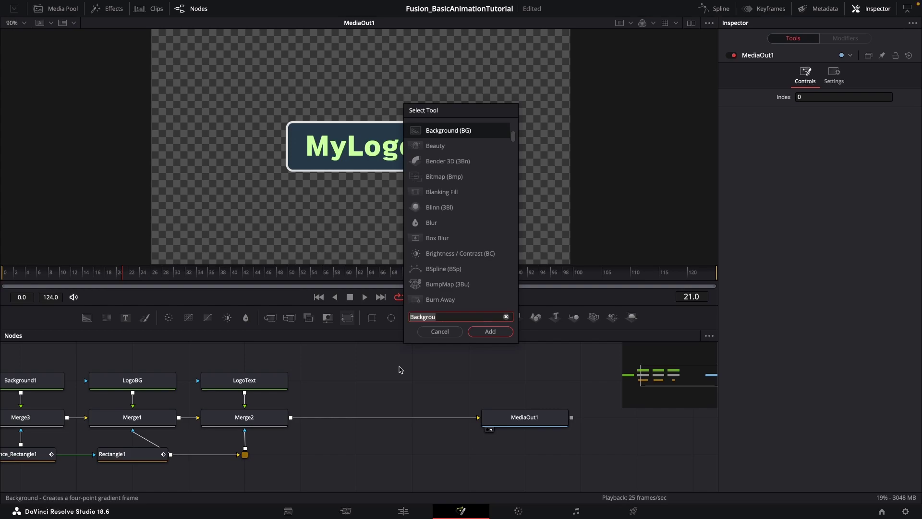
type("color")
key("Up")
key("Down")
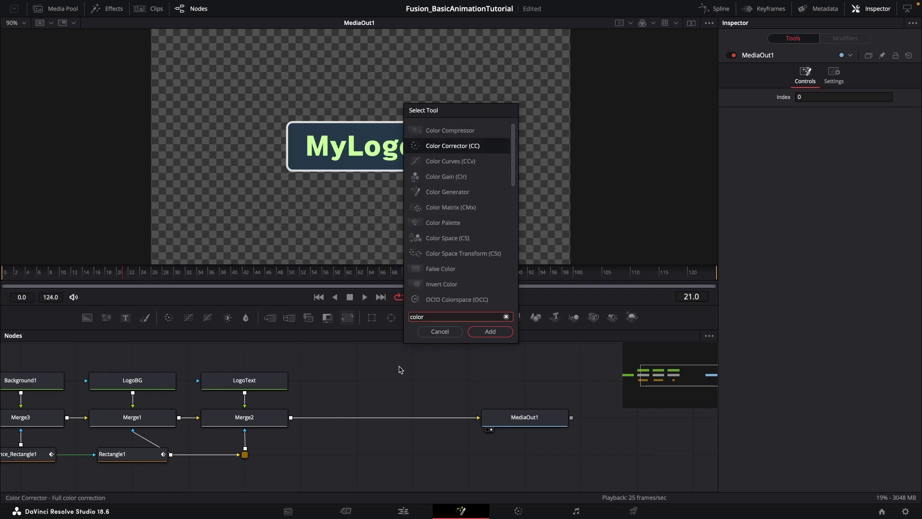
key("Escape")
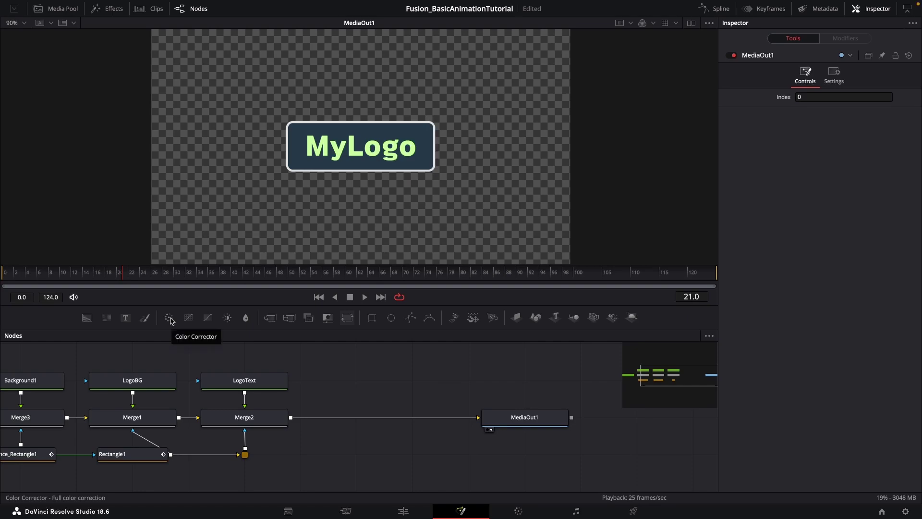
Insert a Color Corrector node between Merge2 and MediaOut1 and move MediaOut1 farther away to space the nodes evenly.
left_click_drag(170, 321, 383, 418)
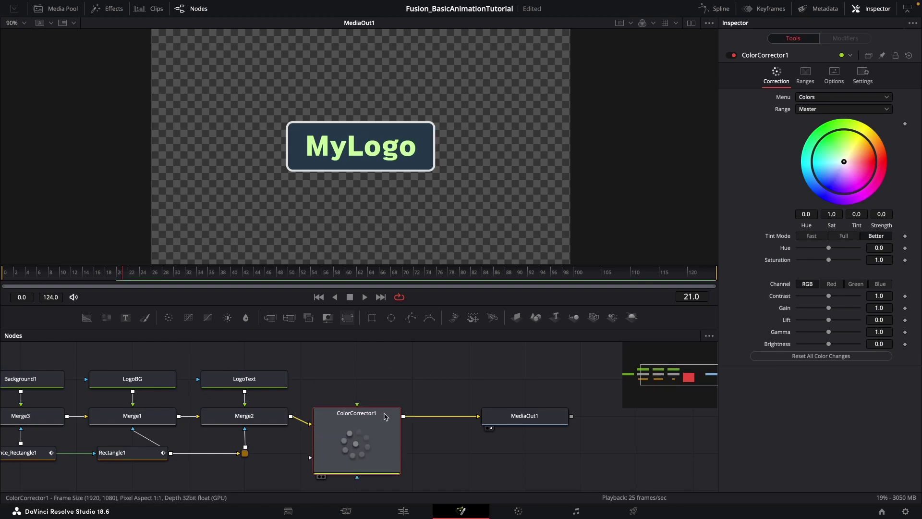
left_click(524, 416)
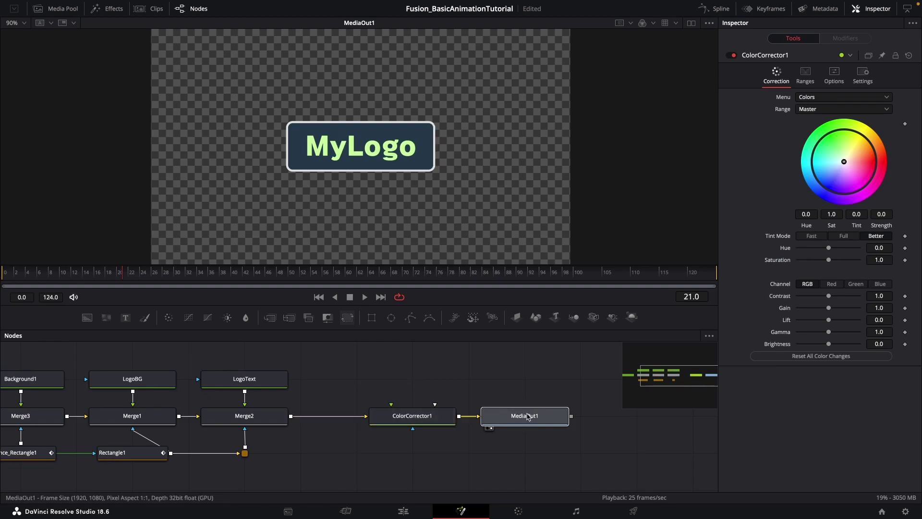
left_click_drag(524, 416, 580, 416)
left_click(464, 394)
left_click_drag(417, 397, 438, 391)
key("minus")
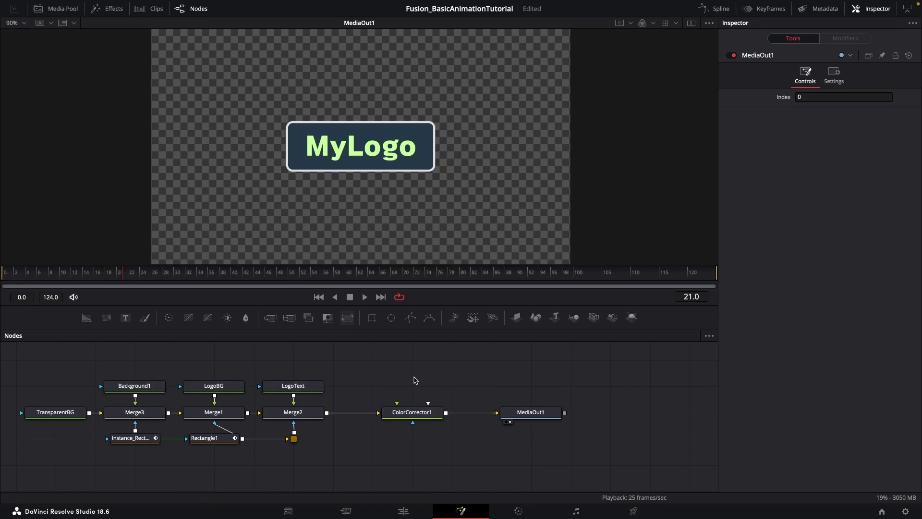
key("equal")
left_click_drag(424, 395, 391, 393)
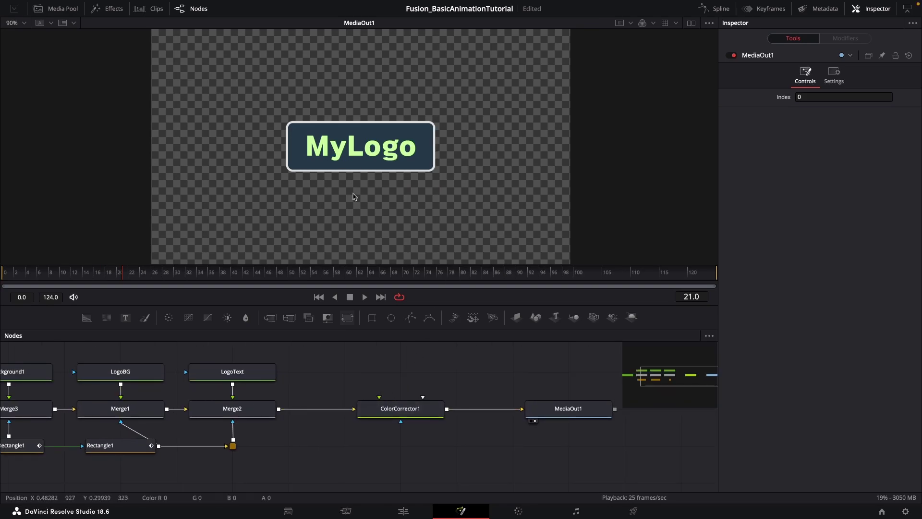
Try a color wheel tint on ColorCorrector1 and undo it.
left_click(403, 409)
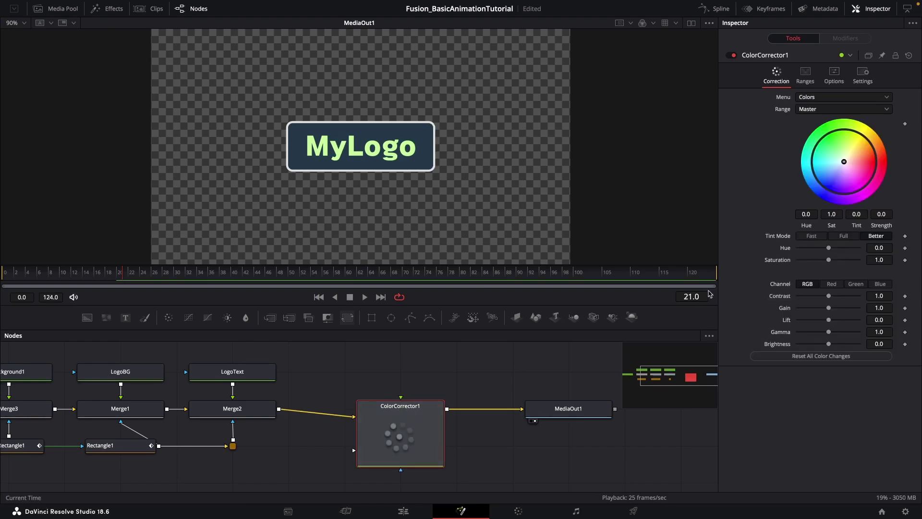
mouse_move(832, 176)
left_mouse_down()
mouse_move(848, 190)
mouse_move(864, 139)
mouse_move(831, 141)
mouse_move(869, 149)
mouse_move(825, 191)
mouse_move(838, 190)
mouse_move(819, 176)
left_mouse_up()
key("super+z")
key("super+z")
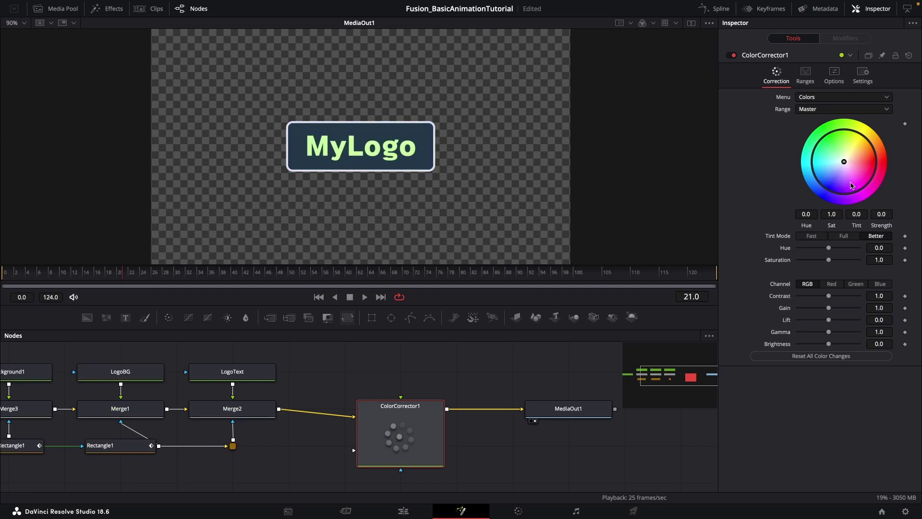
Raise ColorCorrector1's Lift to about 0.37 and enable Pre-Divide / Post-Multiply to keep the correction off the transparent background.
mouse_move(832, 308)
left_mouse_down()
mouse_move(843, 318)
mouse_move(822, 320)
mouse_move(839, 319)
left_mouse_up()
key("super+z")
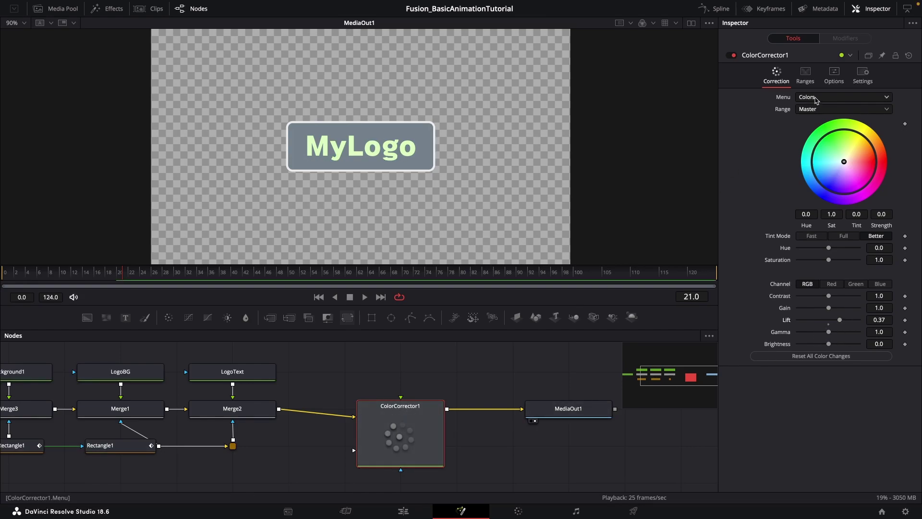
left_click(836, 74)
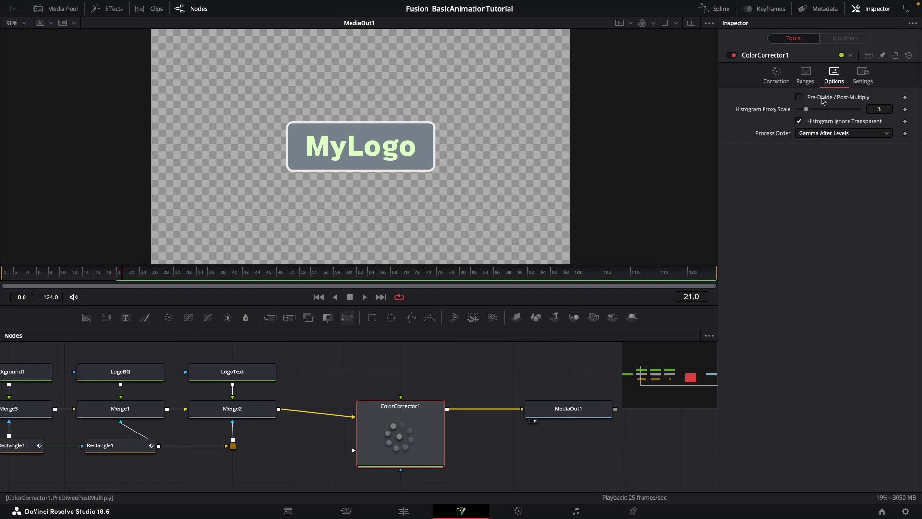
left_click(799, 98)
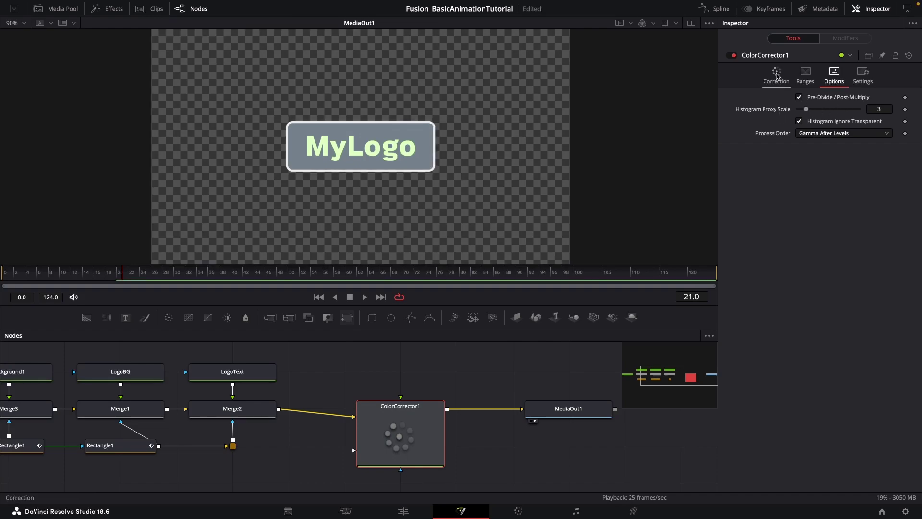
left_click(778, 76)
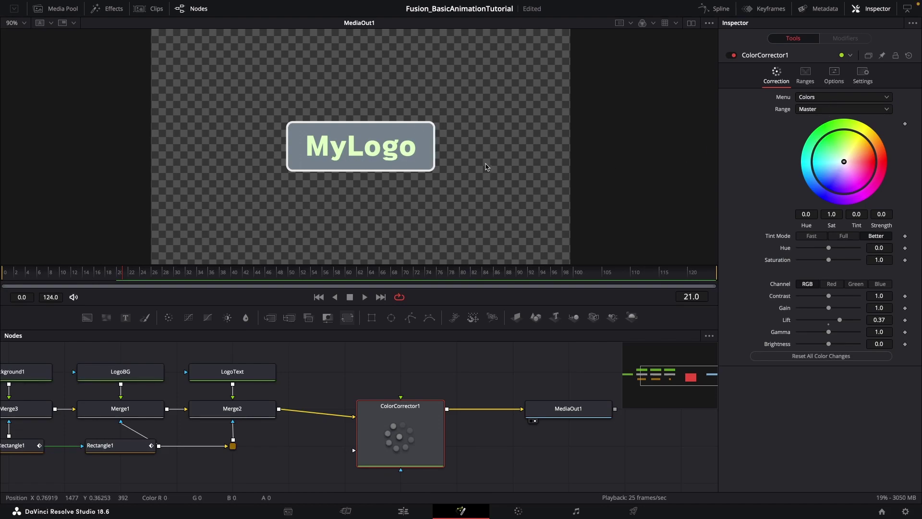
Try a Gain of about 2.46 with a Lift of about 0.33 on ColorCorrector1.
left_click_drag(250, 384, 346, 380)
left_click_drag(498, 387, 345, 403)
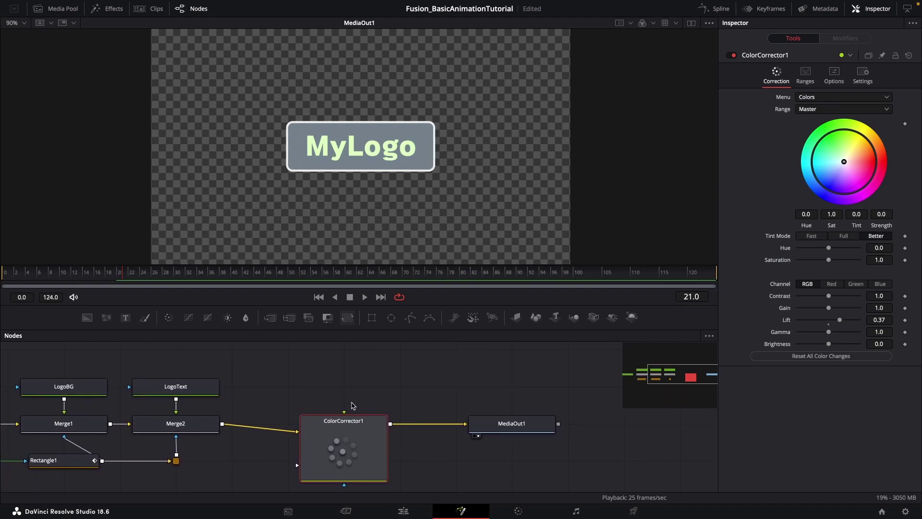
mouse_move(840, 319)
left_mouse_down()
mouse_move(830, 320)
mouse_move(845, 320)
mouse_move(830, 320)
mouse_move(839, 308)
left_mouse_up()
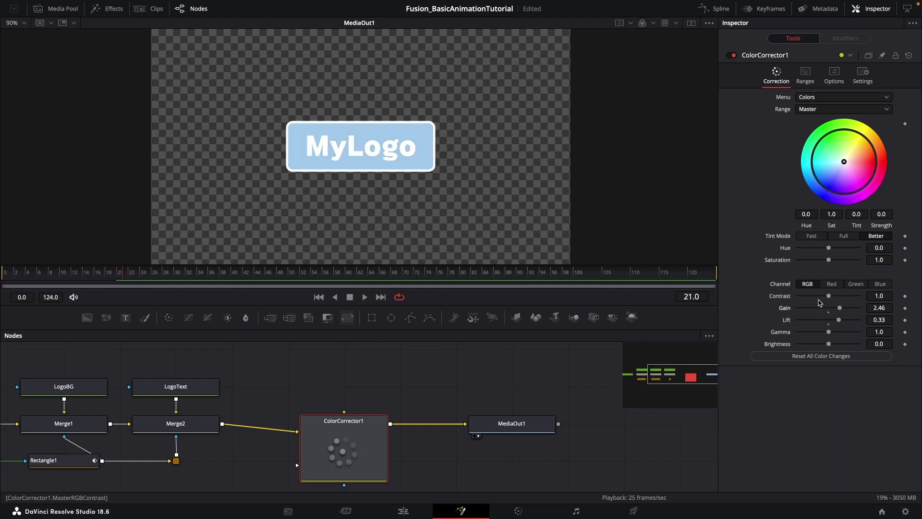
Reset ColorCorrector1's Gain and Lift to their defaults and raise its Brightness to about 0.38.
double_click(786, 308)
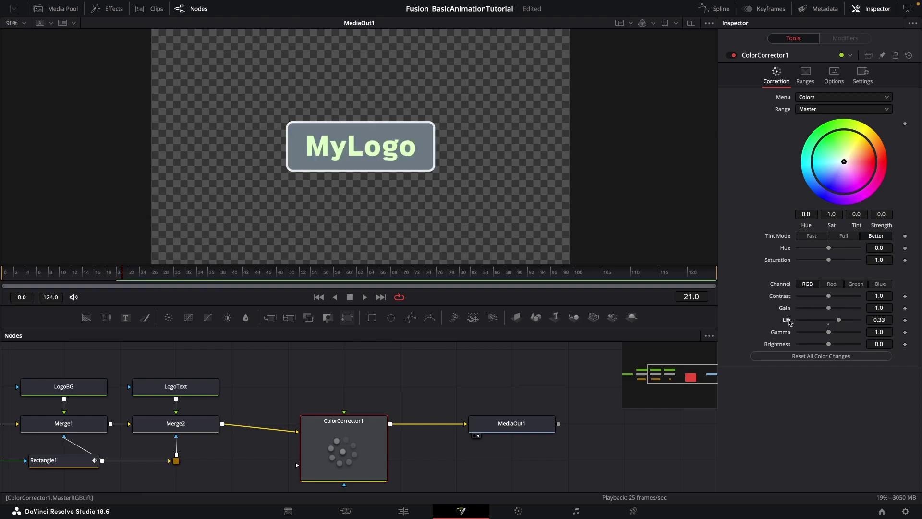
double_click(787, 320)
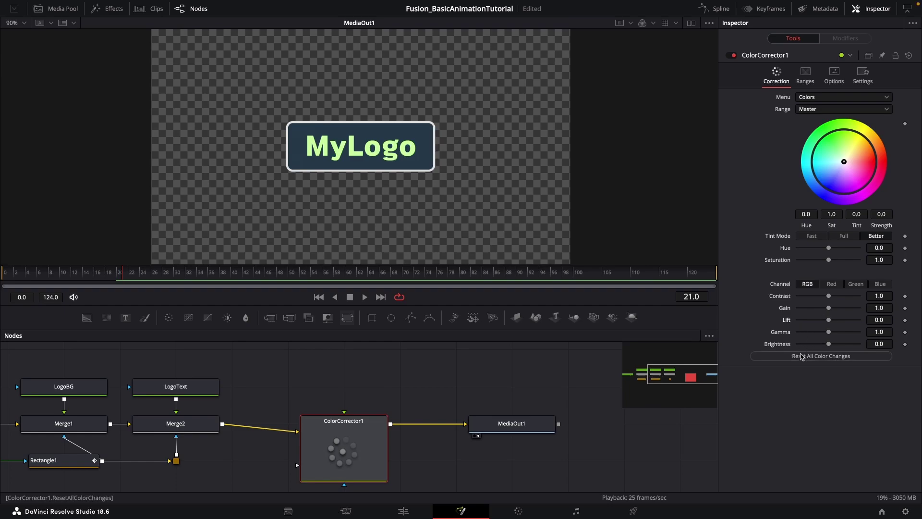
mouse_move(371, 443)
left_mouse_down()
mouse_move(371, 406)
mouse_move(371, 444)
left_mouse_up()
left_click_drag(830, 345, 840, 343)
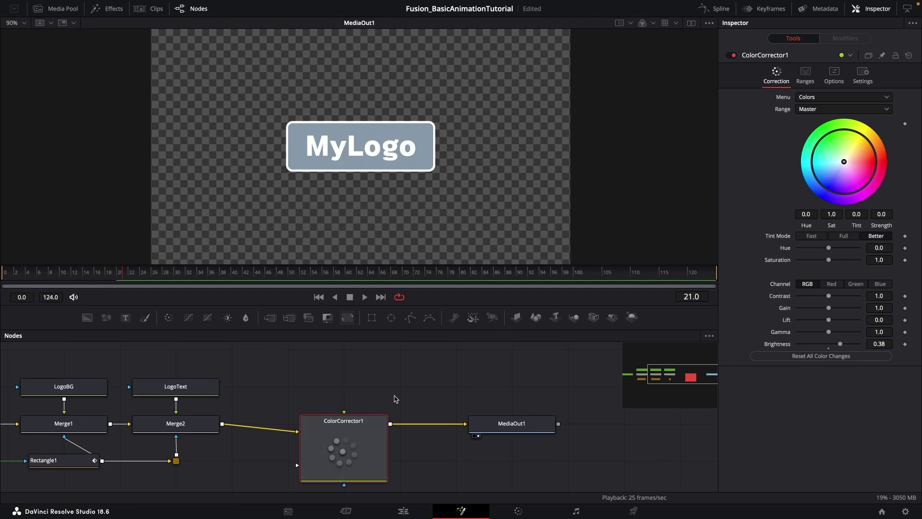
Add a rectangle mask and connect it to ColorCorrector1's effect mask input, placing its node below ColorCorrector1.
scroll(394, 391, "down", 2)
left_click(404, 369)
scroll(466, 368, "right", 1)
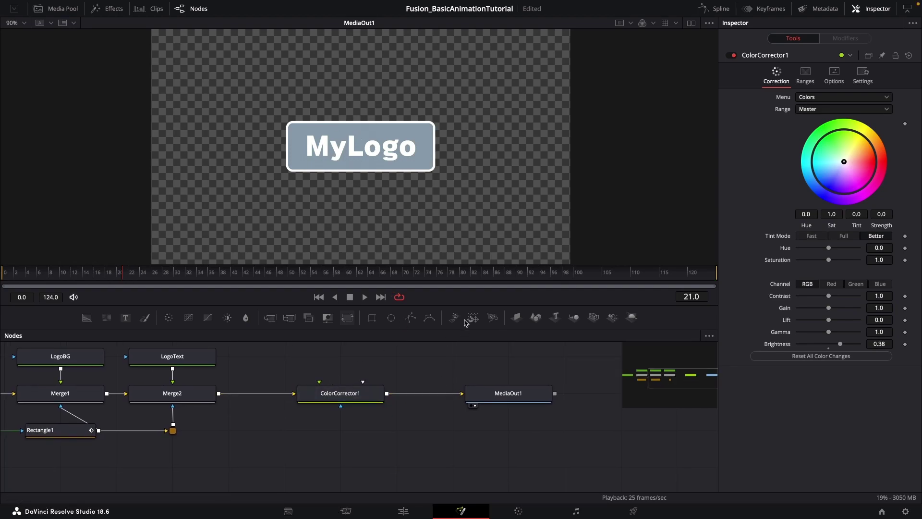
left_click_drag(377, 327, 344, 394)
left_click(417, 431)
scroll(368, 398, "up", 1)
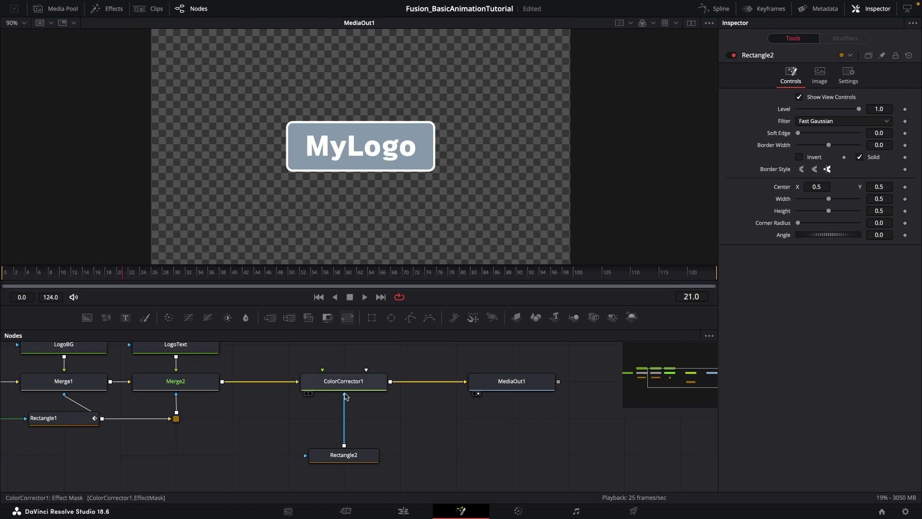
Narrow the Rectangle2 mask to a width of about 0.05 and center it at about X 0.48, Y 0.52 over the logo.
left_click(357, 458)
left_click_drag(466, 145, 423, 150)
left_click_drag(343, 150, 310, 151)
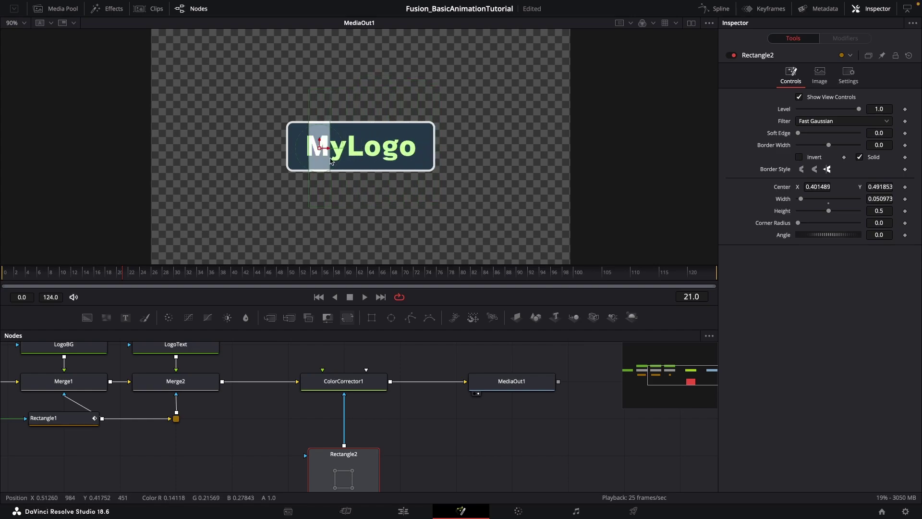
left_click_drag(320, 150, 354, 144)
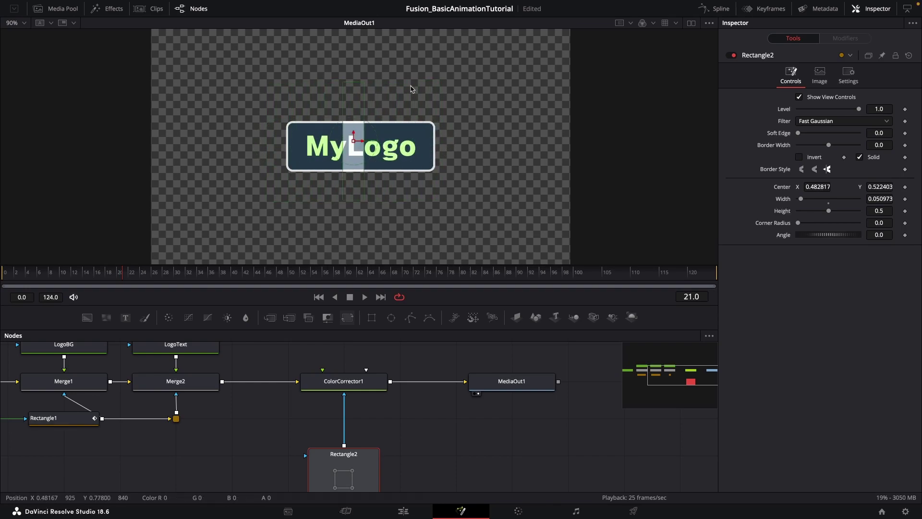
Shape Rectangle2 into a slanted shine with Angle about -33.9, Width about 0.042, Height about 0.635 and Soft Edge about 0.03.
mouse_move(811, 239)
left_mouse_down()
mouse_move(821, 236)
mouse_move(805, 235)
left_mouse_up()
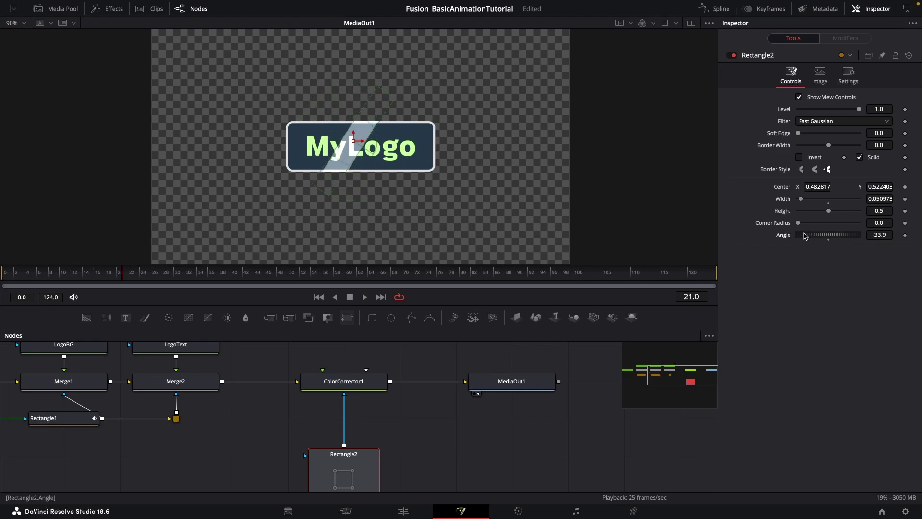
left_click_drag(800, 200, 850, 208)
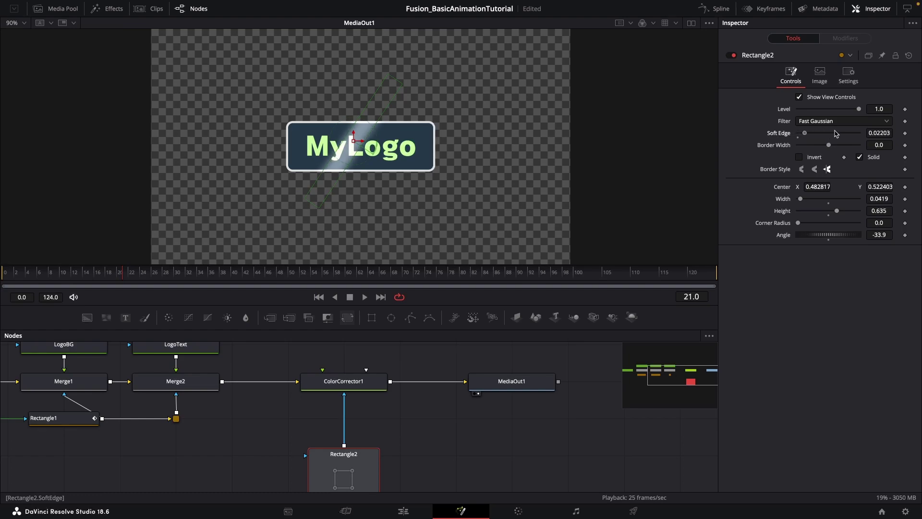
left_click_drag(858, 133, 859, 133)
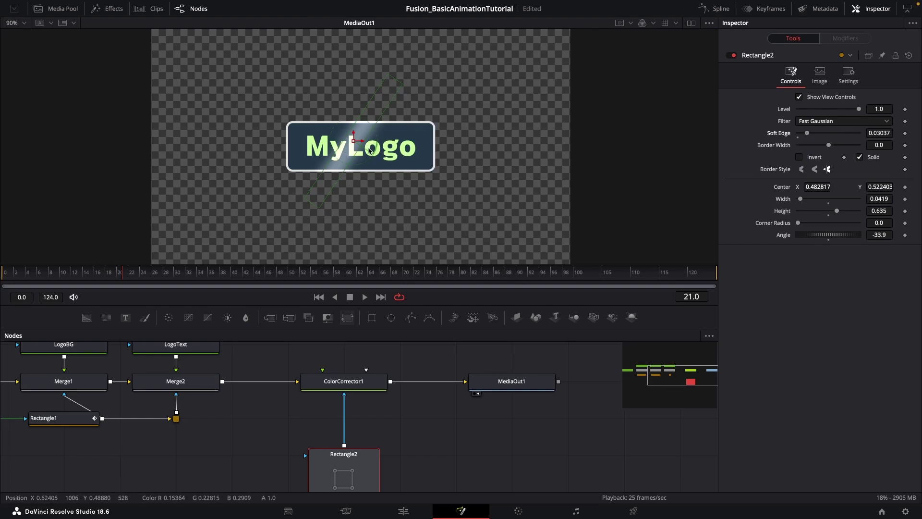
Keyframe Rectangle2's Center to sweep across the logo, from about X 0.19 at frame 22 to about X 0.81 at frame 42.
mouse_move(362, 142)
left_mouse_down()
mouse_move(254, 172)
mouse_move(473, 156)
mouse_move(247, 172)
left_mouse_up()
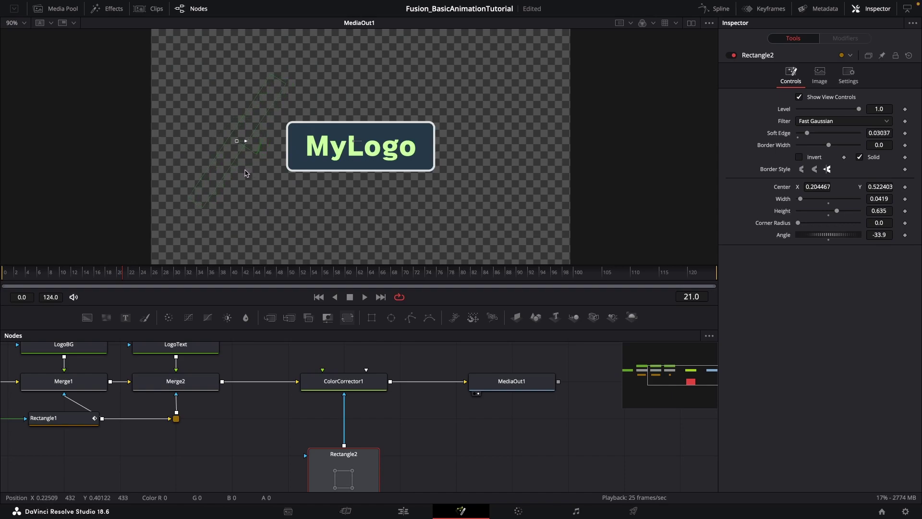
mouse_move(113, 271)
left_mouse_down()
mouse_move(21, 278)
mouse_move(121, 271)
mouse_move(14, 276)
mouse_move(127, 273)
mouse_move(17, 280)
mouse_move(118, 278)
left_mouse_up()
mouse_move(249, 145)
left_mouse_down()
mouse_move(418, 145)
mouse_move(240, 154)
left_mouse_up()
scroll(461, 425, "down", 2)
left_click_drag(241, 141, 240, 141)
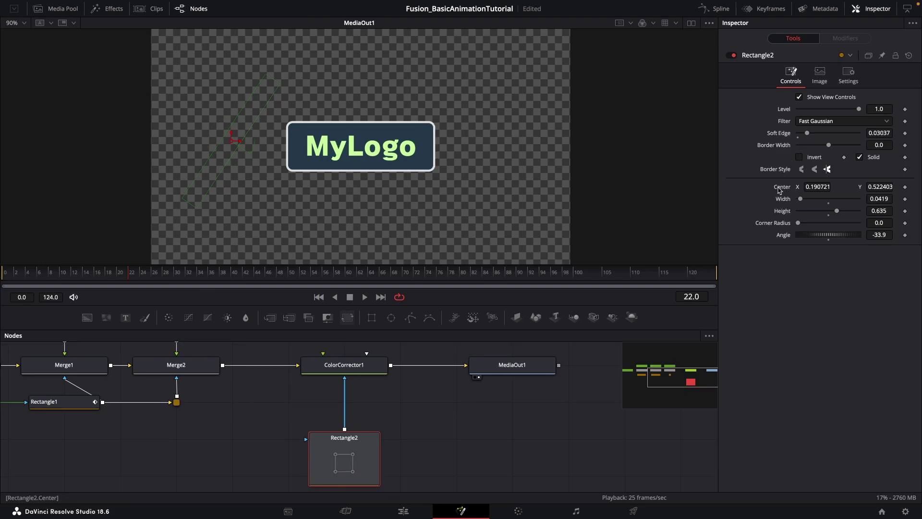
left_click(906, 186)
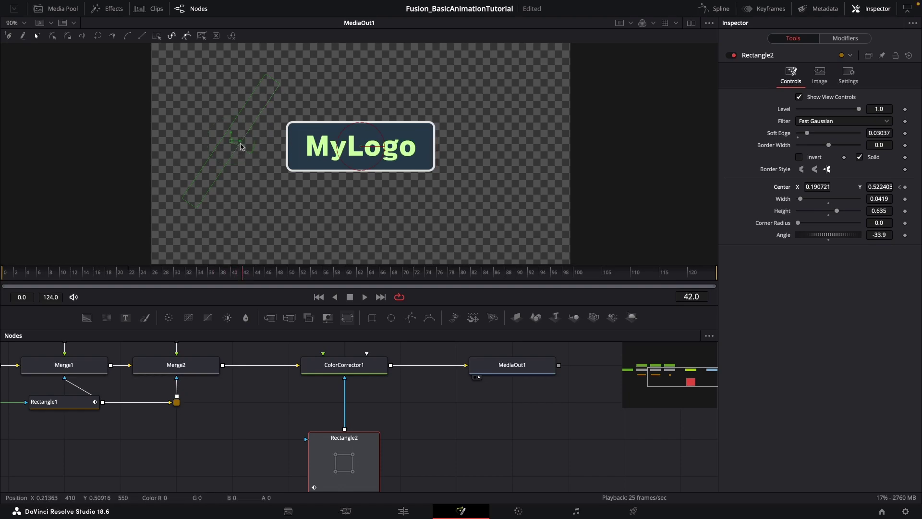
left_click_drag(258, 144, 502, 149)
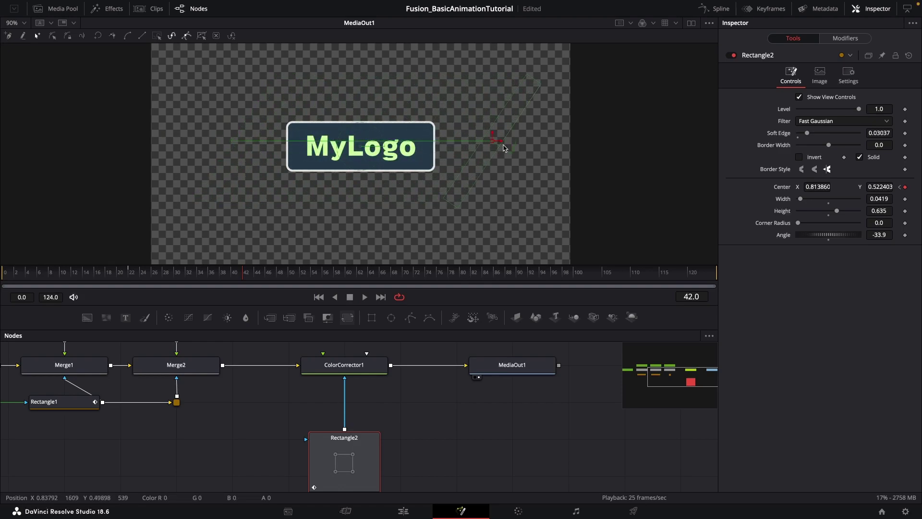
Play back and scrub the animation to check the shine sweeping across the logo.
left_click_drag(225, 272, 14, 278)
key("space")
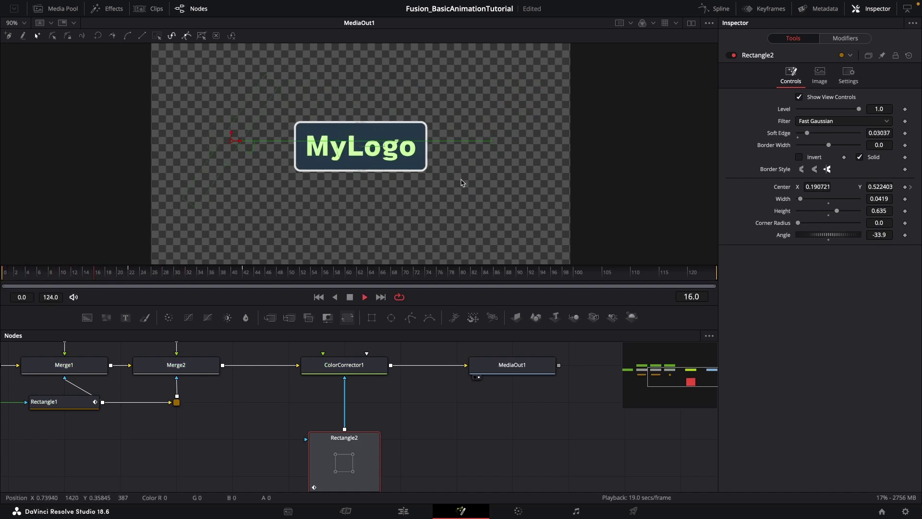
key("space")
left_click(245, 273)
left_click_drag(245, 273, 144, 284)
key("space")
key("space")
left_click_drag(256, 278, 169, 284)
Move the Rectangle2 node closer beneath ColorCorrector1 in the node graph and keep it selected.
left_click(404, 433)
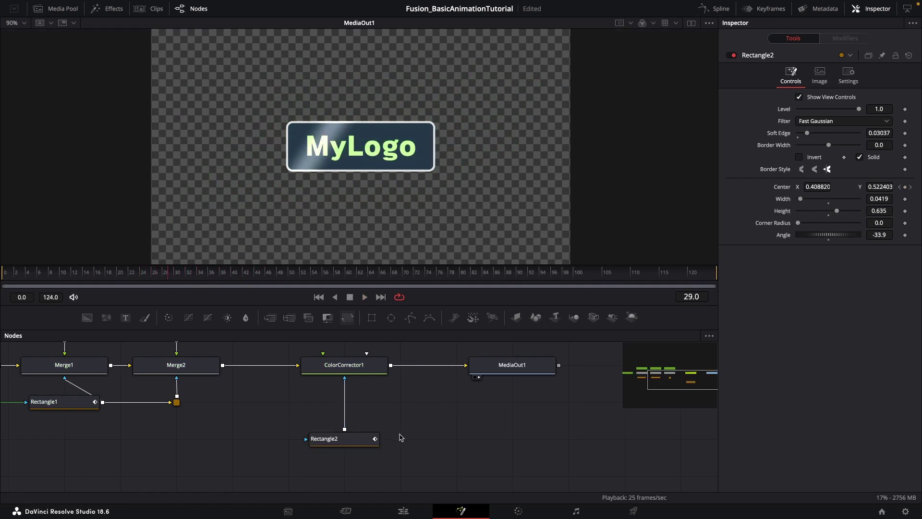
left_click(365, 438)
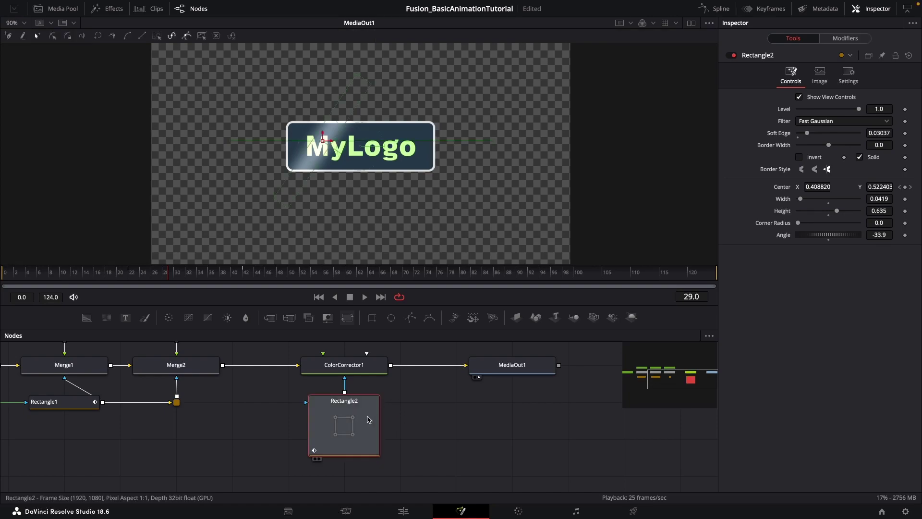
left_click(390, 407)
left_click(351, 409)
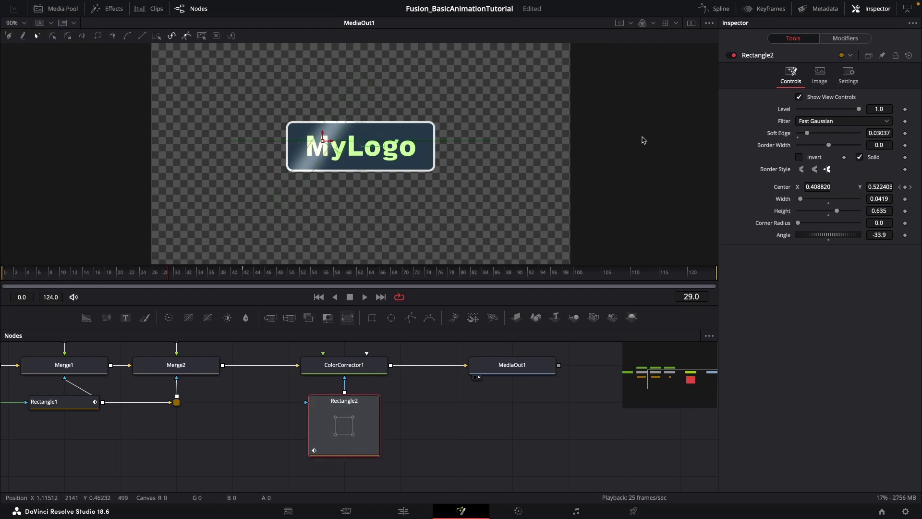
Display Rectangle2's Center displacement curve in the Spline editor, fit it to view and smooth both keyframes.
left_click(716, 9)
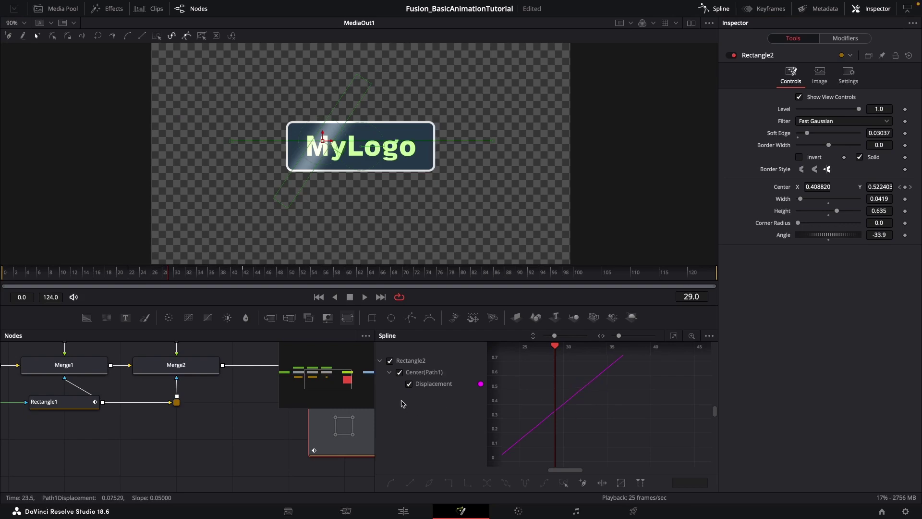
left_click(431, 387)
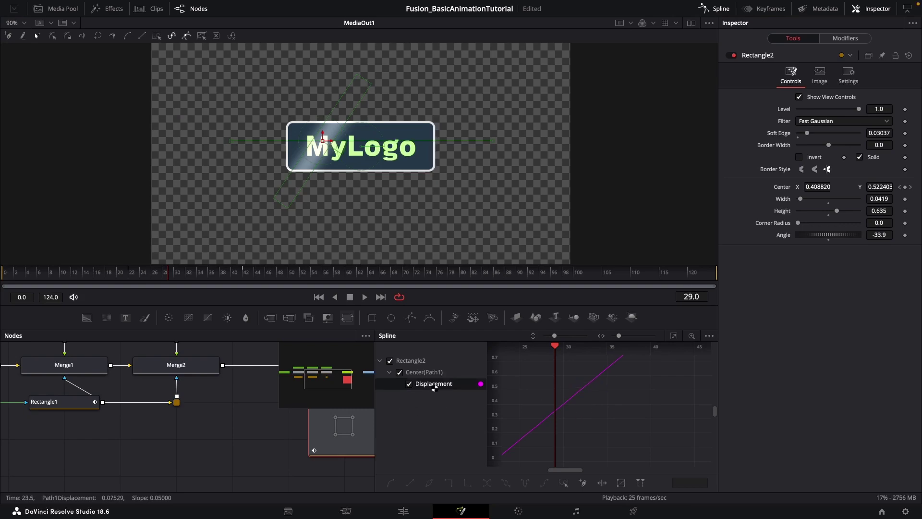
left_click(674, 339)
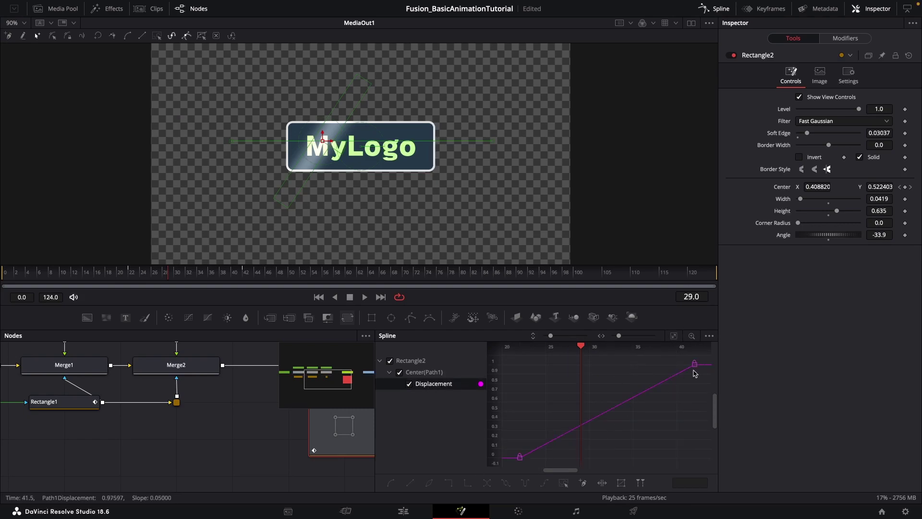
left_click_drag(701, 362, 515, 465)
key("shift+s")
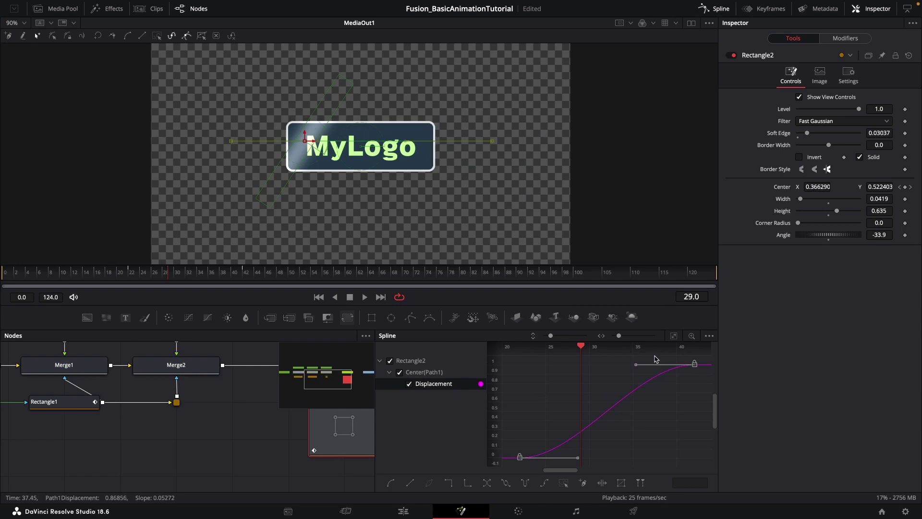
Extend both displacement curve handles toward the middle of the sweep for a stronger ease, and play back the shine.
left_click_drag(576, 459, 604, 458)
left_click_drag(634, 366, 603, 365)
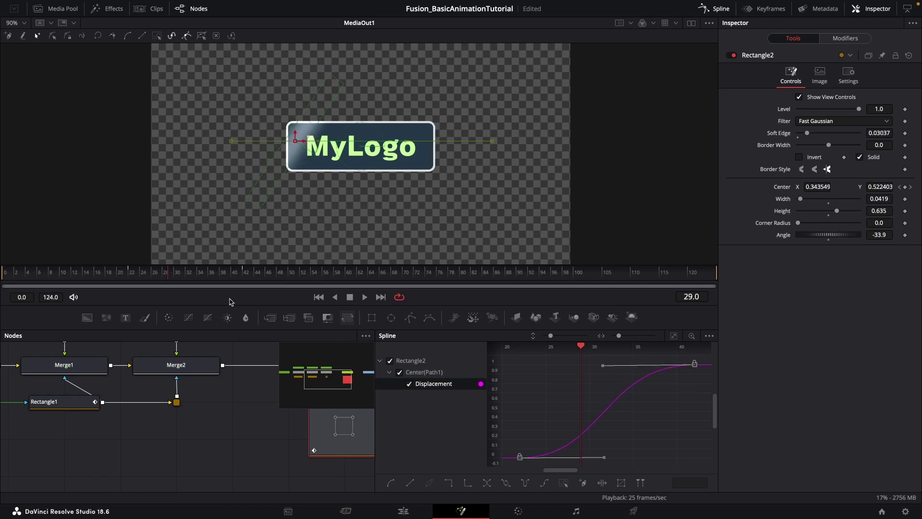
left_click_drag(185, 274, 129, 281)
key("space")
mouse_move(193, 273)
left_mouse_down()
mouse_move(129, 276)
mouse_move(245, 274)
mouse_move(139, 280)
mouse_move(245, 275)
mouse_move(198, 276)
mouse_move(209, 276)
left_mouse_up()
key("space")
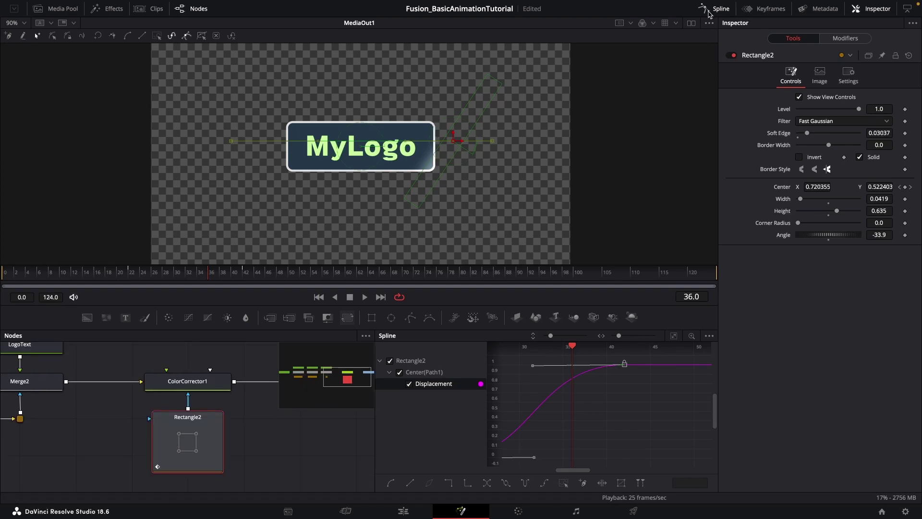
Replace the Spline editor with the Keyframes editor and expand Rectangle2 to show its Center displacement keyframes.
left_click(716, 12)
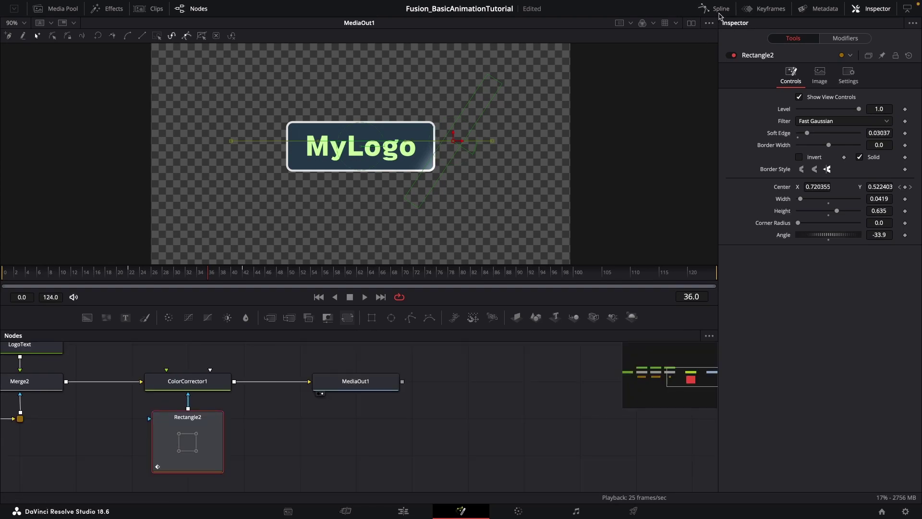
left_click(770, 9)
left_click(394, 361)
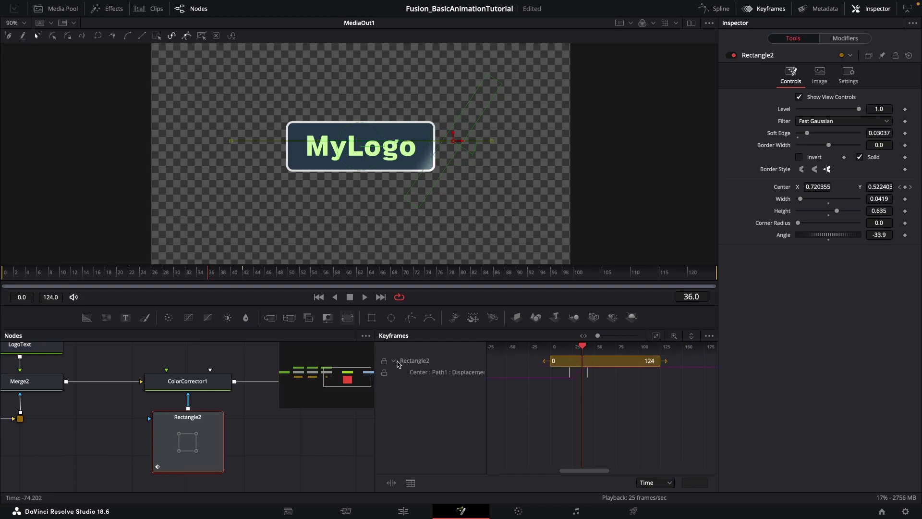
left_click(440, 373)
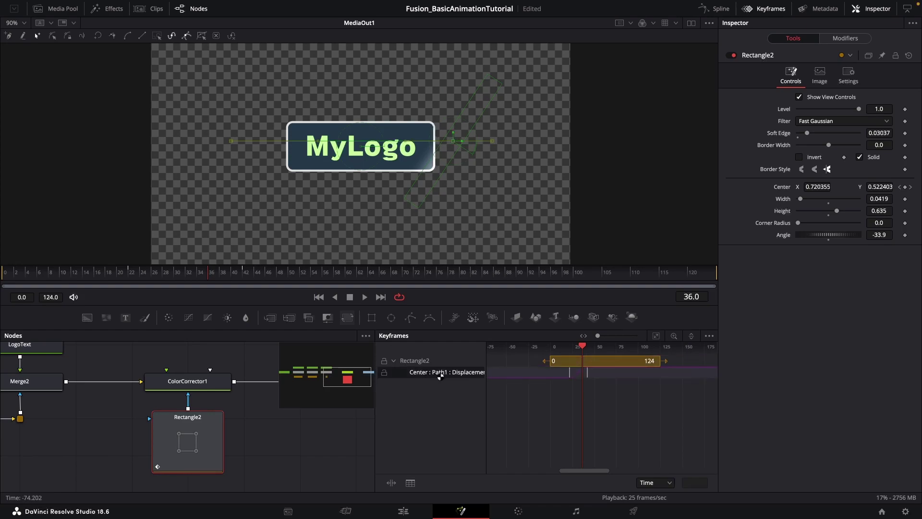
left_click(594, 394)
key("plus")
key("plus")
key("minus")
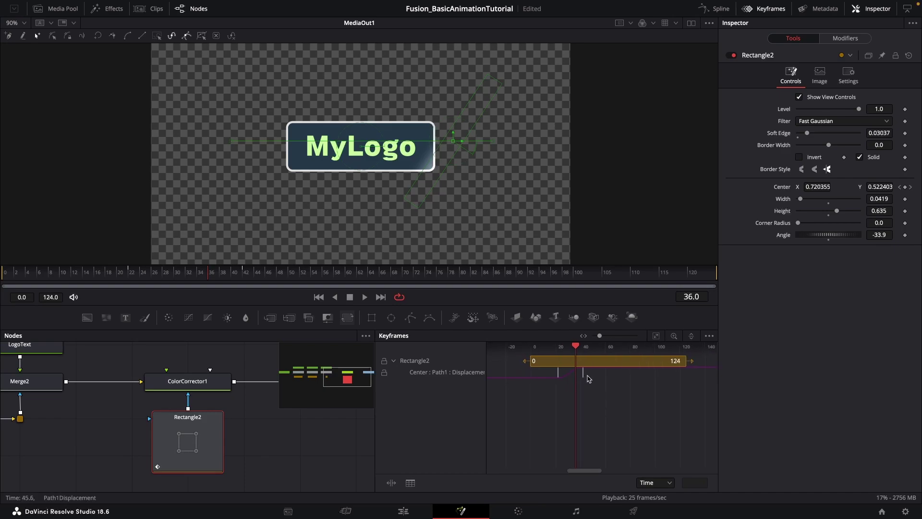
Move Rectangle2's last Center displacement keyframe to frame 60 to lengthen the shine sweep.
left_click(430, 375)
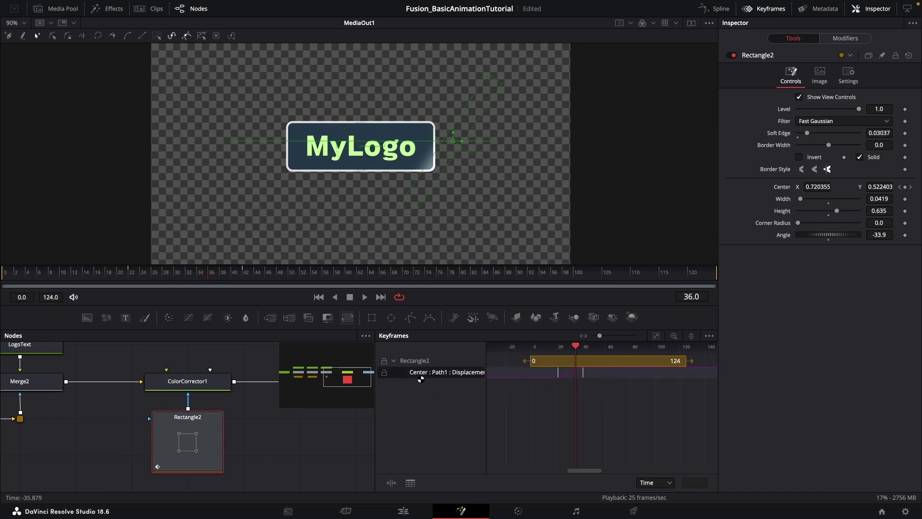
left_click_drag(584, 377, 550, 382)
left_click(419, 363)
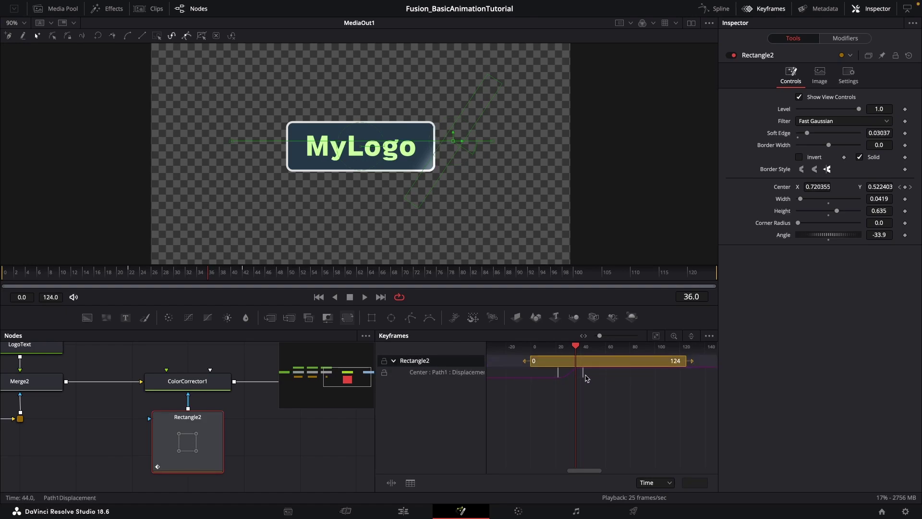
left_click_drag(582, 379, 606, 376)
key("super+z")
key("super+z")
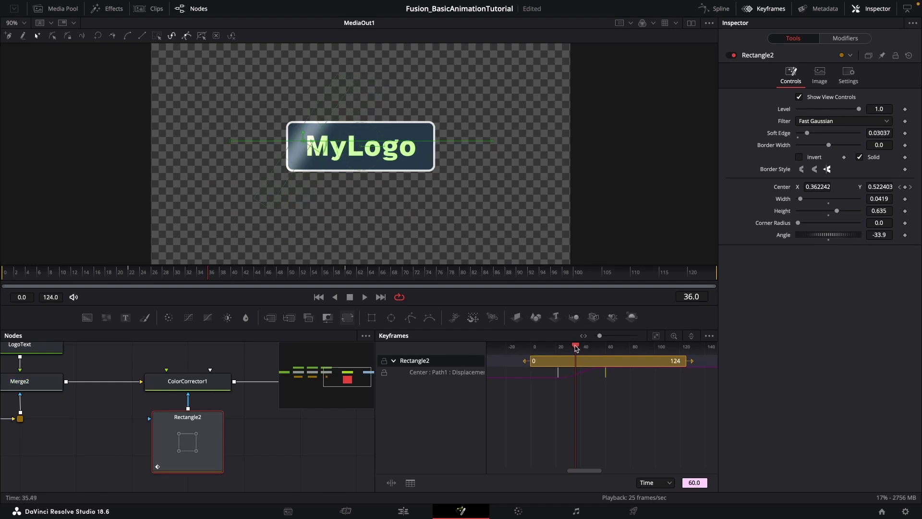
Play back the retimed shine sweep from around frame 21.
left_click_drag(228, 275, 140, 280)
key("space")
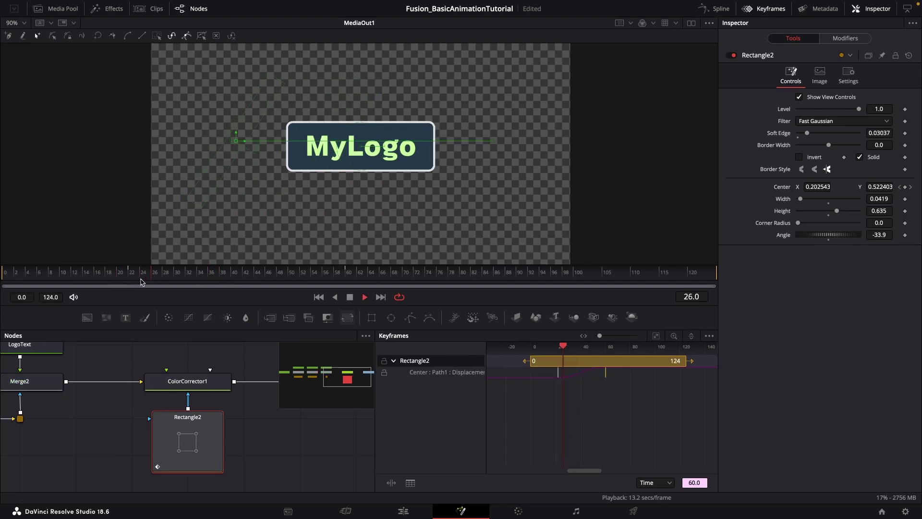
key("space")
left_click_drag(260, 274, 124, 287)
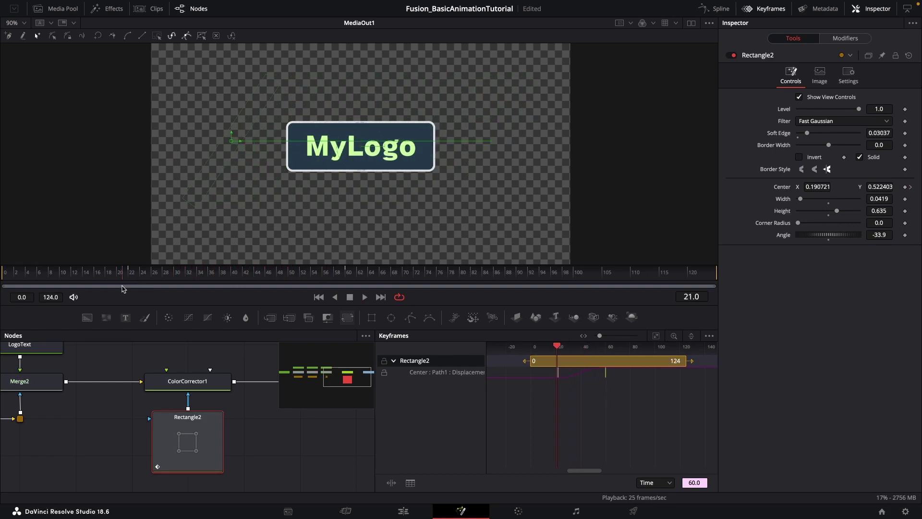
key("space")
Close the Keyframes editor and rename the ColorCorrector1 node as Shine_CC.
left_click(764, 4)
scroll(443, 419, "down", 3)
left_click_drag(375, 428, 501, 437)
left_click(501, 424)
left_click_drag(474, 380, 405, 406)
scroll(494, 395, "up", 3)
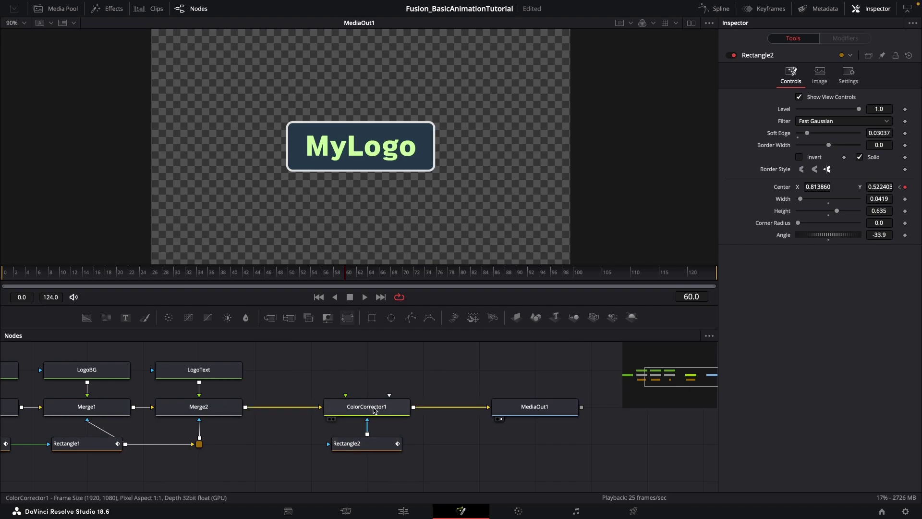
left_click(374, 408)
key("F2")
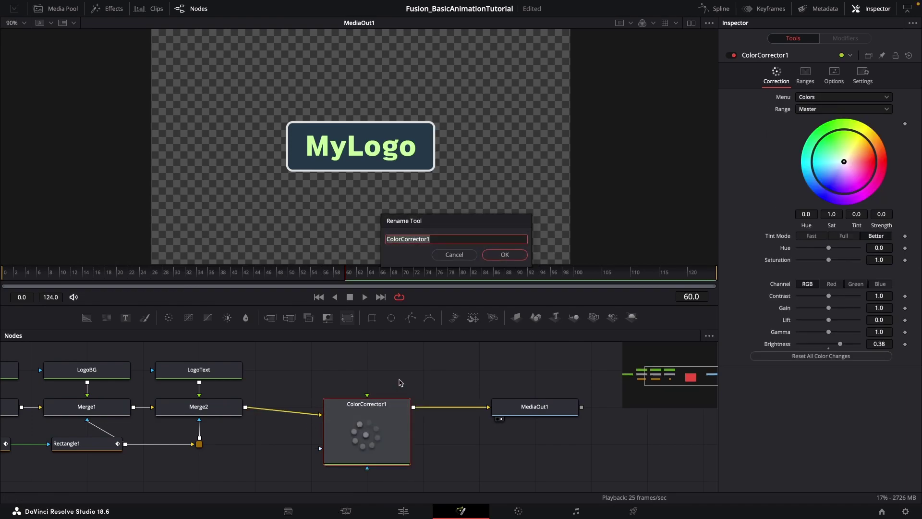
type("Shine_CC")
left_click(503, 250)
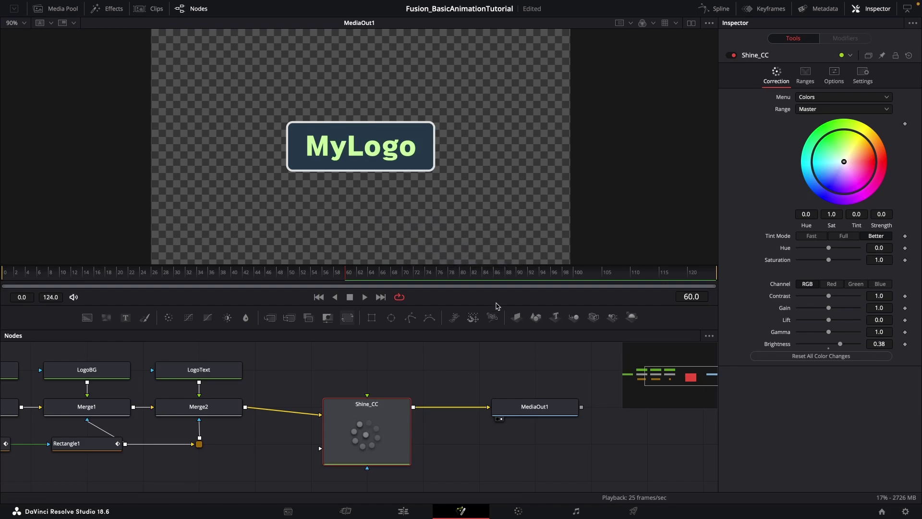
scroll(417, 439, "left", 3)
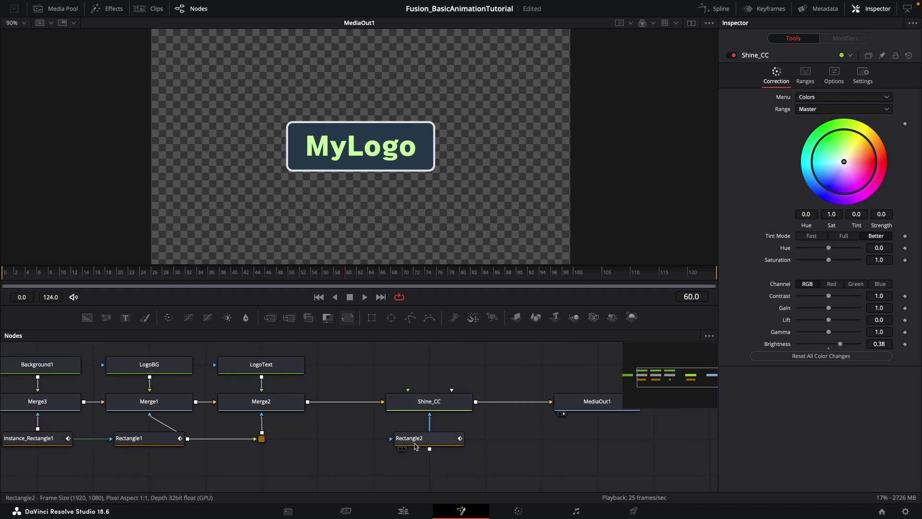
key("minus")
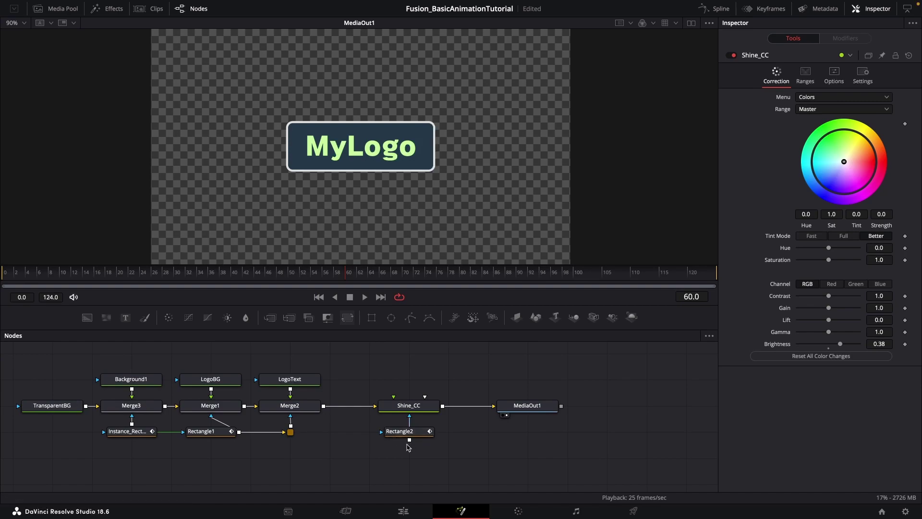
Spread out the node tree by moving TransparentBG away from Merge3 and MediaOut1 away from Shine_CC.
left_click_drag(384, 447, 426, 445)
left_click_drag(96, 405, 56, 405)
left_click_drag(261, 403, 260, 402)
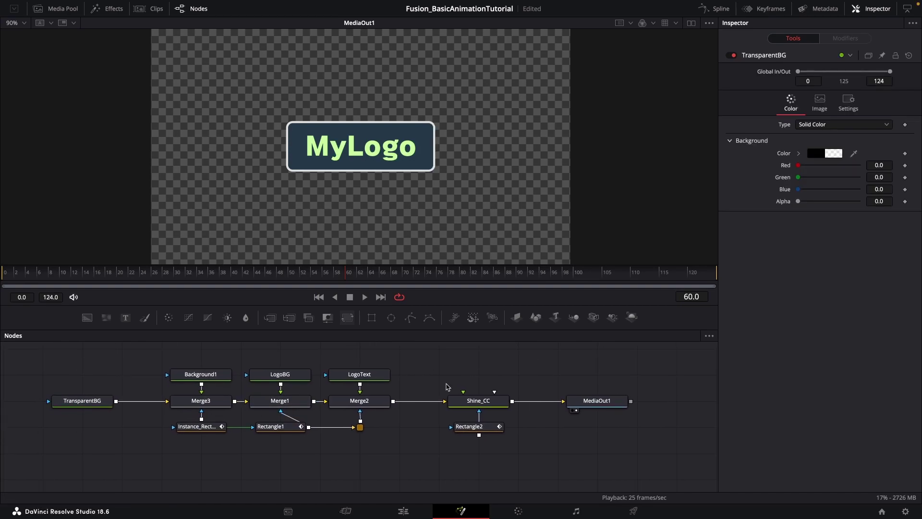
left_click_drag(600, 401, 641, 401)
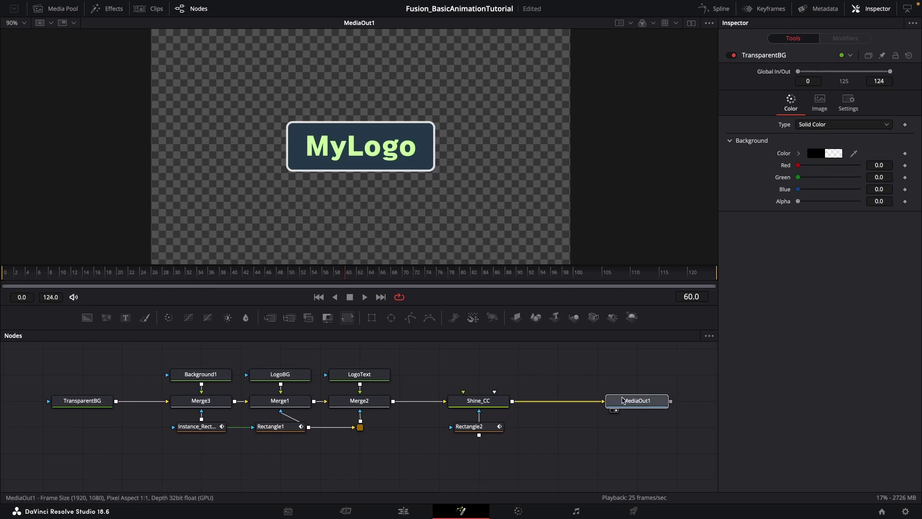
mouse_move(330, 275)
left_mouse_down()
mouse_move(143, 295)
mouse_move(15, 295)
mouse_move(220, 280)
mouse_move(16, 288)
mouse_move(289, 264)
mouse_move(27, 291)
mouse_move(47, 284)
mouse_move(317, 268)
left_mouse_up()
left_click_drag(569, 374, 521, 376)
left_click_drag(569, 404, 609, 403)
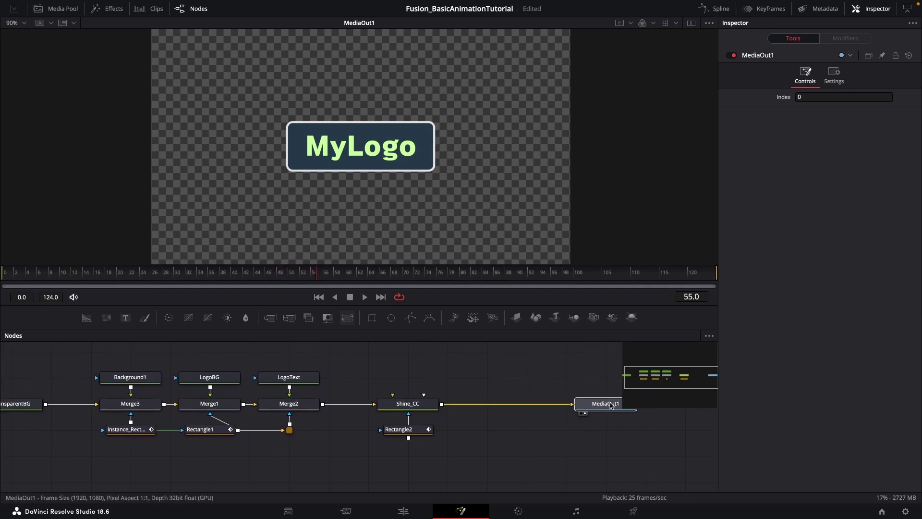
left_click_drag(508, 369, 445, 377)
key("shift+space")
type("transform")
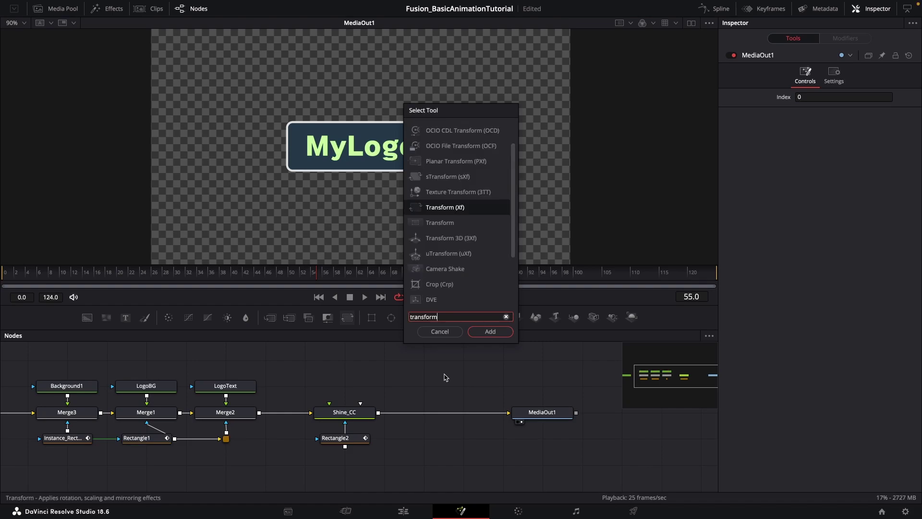
key("Return")
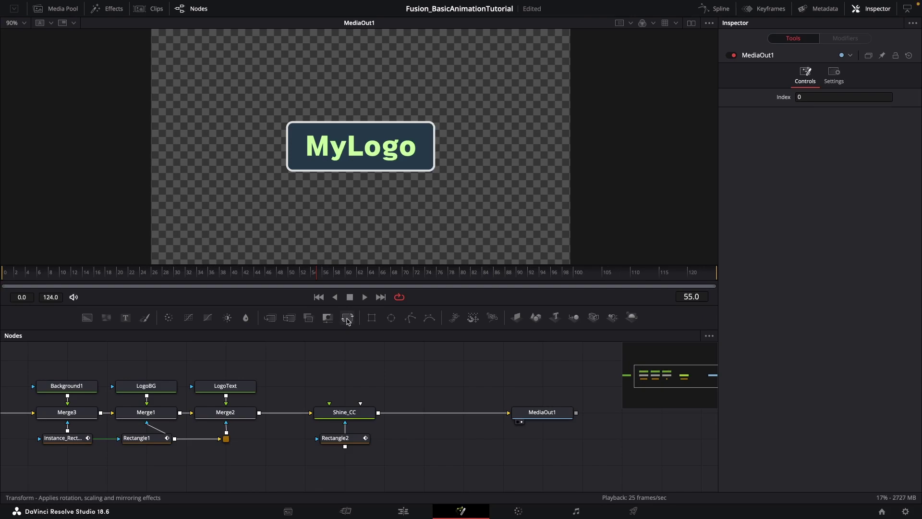
Insert a Transform node between Shine_CC and MediaOut1, move MediaOut1 farther along, and keep the new node selected.
left_click_drag(354, 326, 457, 414)
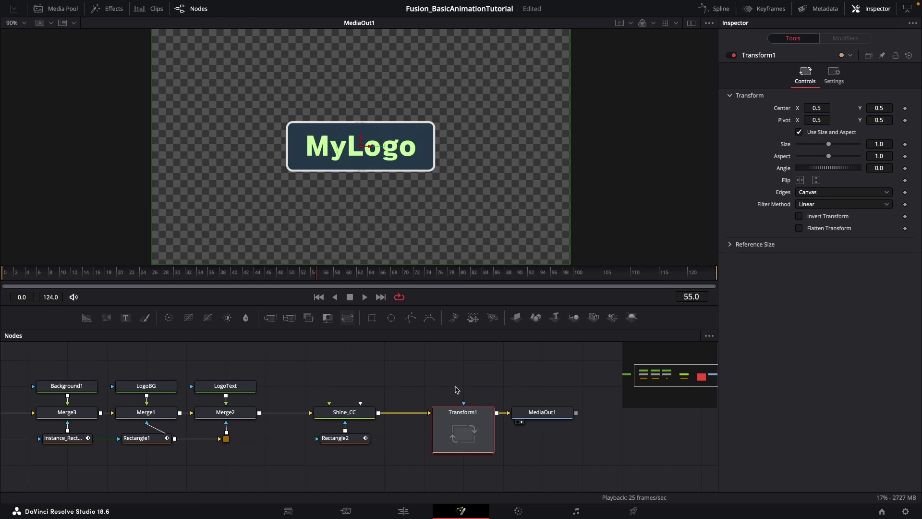
left_click_drag(549, 412, 587, 412)
left_click(456, 424)
left_click(471, 413)
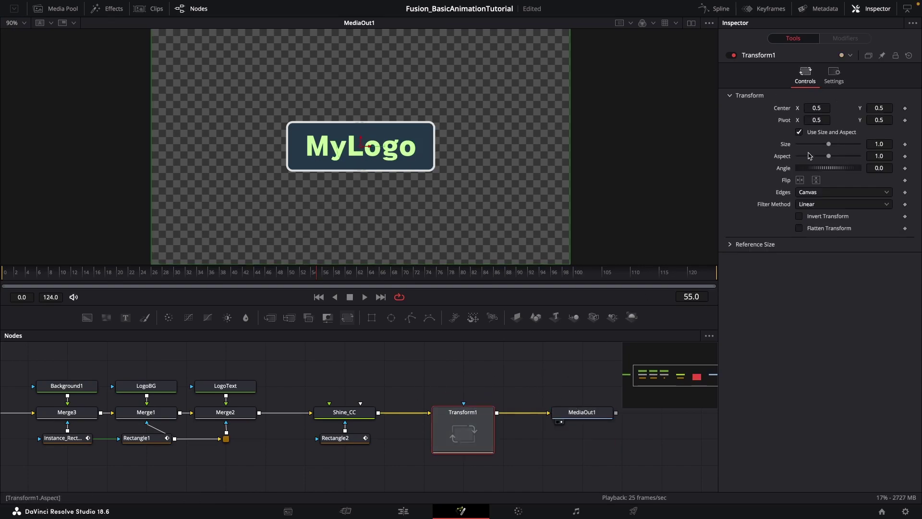
Try out Transform1's Size and Angle controls on the logo and undo the trial changes.
left_click_drag(827, 144, 838, 175)
key("super+z")
key("super+z")
key("super+z")
left_click(479, 383)
left_click(484, 411)
mouse_move(815, 167)
left_mouse_down()
mouse_move(829, 167)
mouse_move(820, 167)
left_mouse_up()
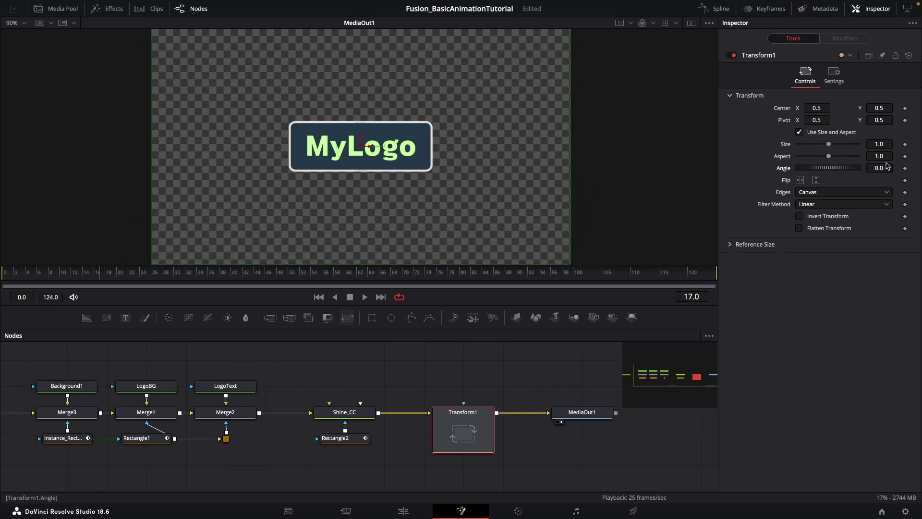
Add a keyframe for Transform1's Angle at 0.0 on frame 16.
left_click(87, 272)
left_click_drag(87, 273, 95, 274)
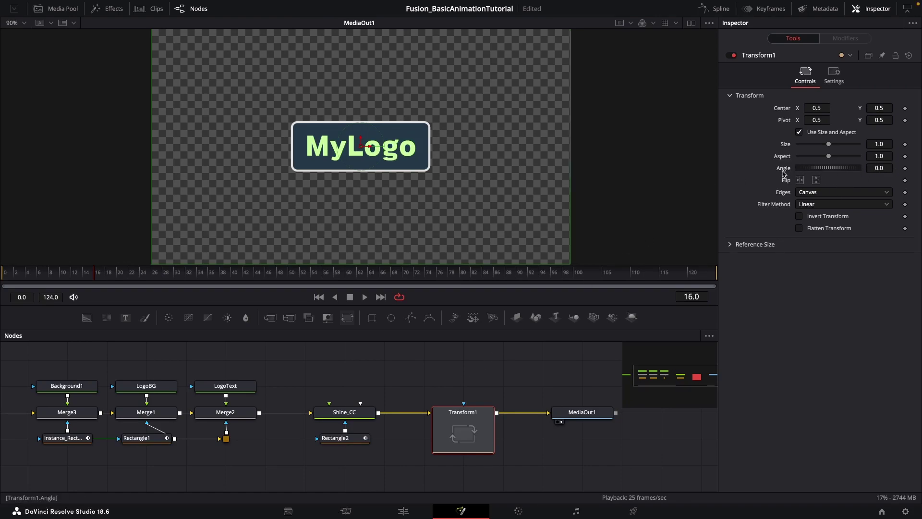
left_click(905, 169)
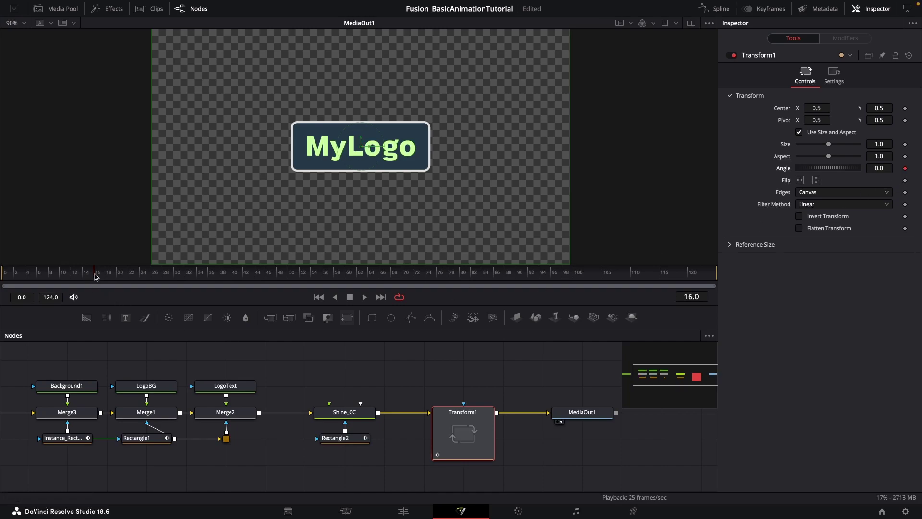
Set Transform1's Angle to about 35.5 at frame 8 and scrub forward to check the rotation.
left_click_drag(83, 276, 52, 275)
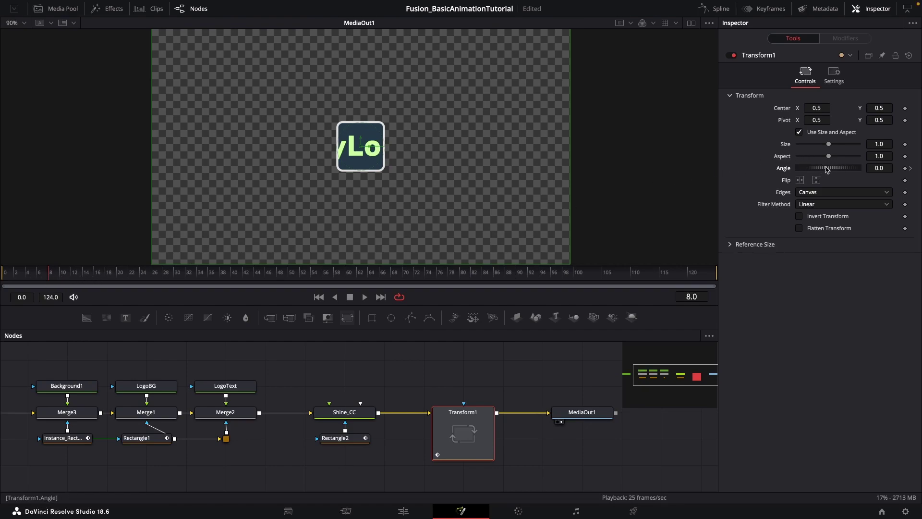
left_click_drag(817, 171, 851, 167)
left_click_drag(51, 275, 82, 275)
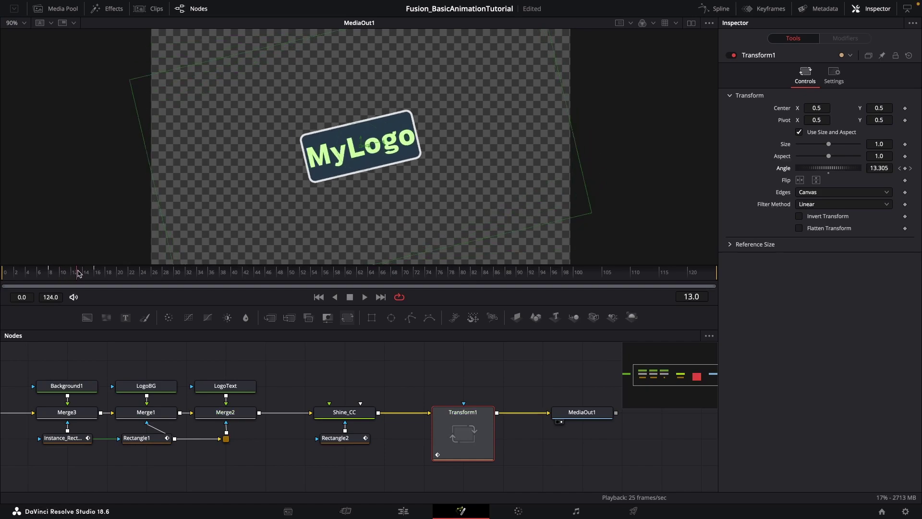
Open the Keyframes editor, expand Transform1, and enlarge its timeline around the Angle keyframes.
left_click_drag(483, 379, 425, 389)
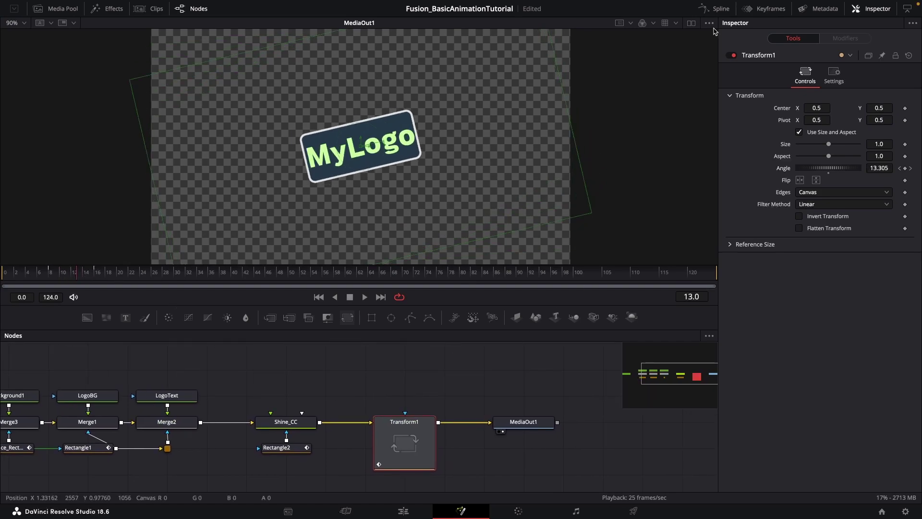
left_click(764, 10)
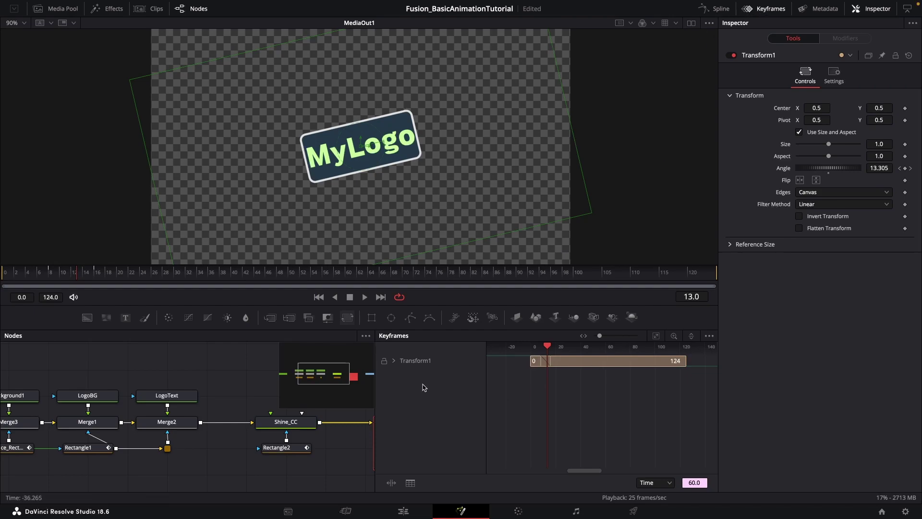
left_click(395, 361)
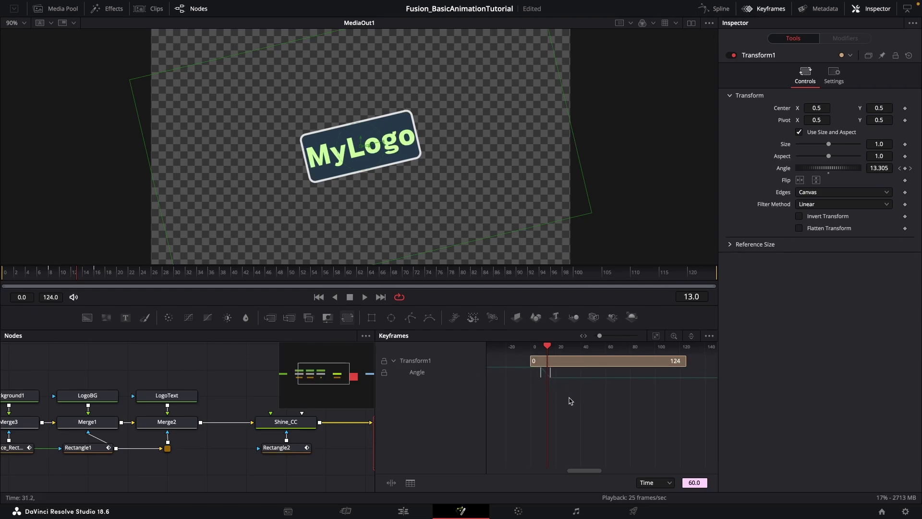
left_click(571, 401)
key("equal")
left_click_drag(557, 403, 618, 407)
key("equal")
key("equal")
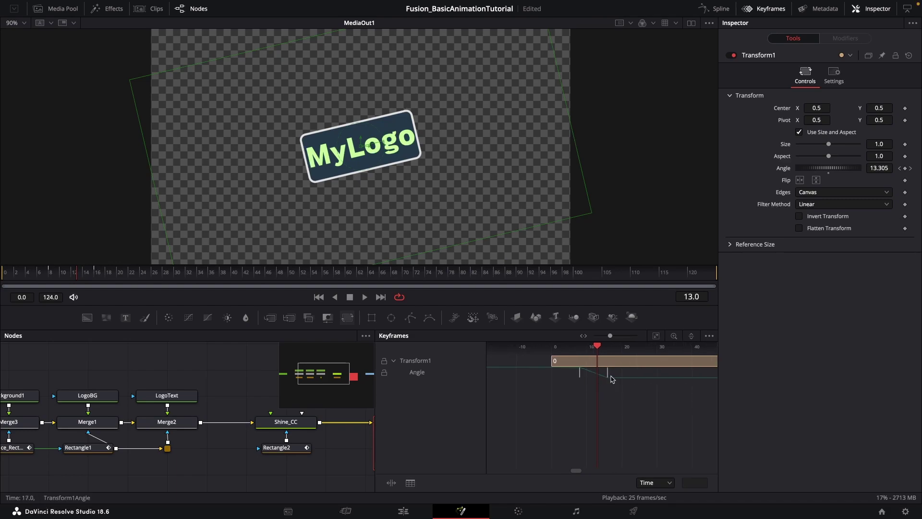
left_click(418, 364)
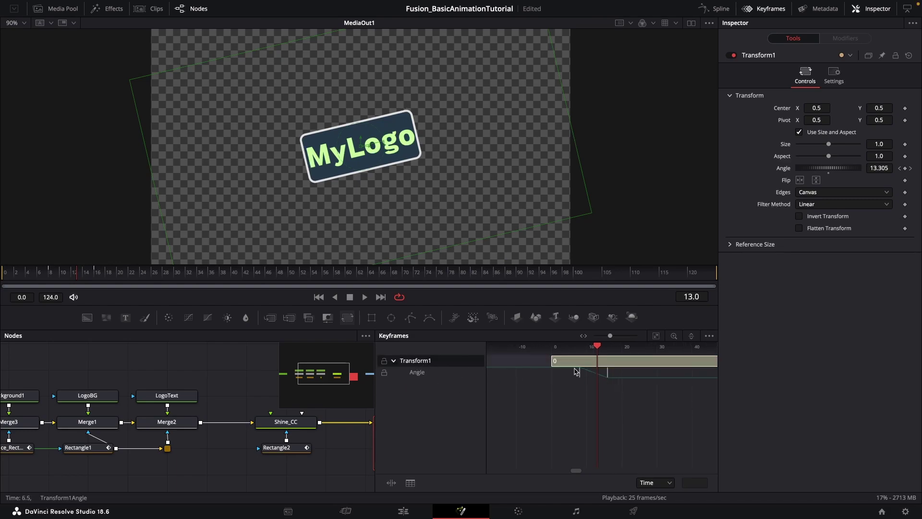
Move Transform1's first Angle keyframe to frame 0 and its last one to frame 20.
left_click_drag(578, 376, 555, 383)
mouse_move(590, 347)
left_mouse_down()
mouse_move(552, 347)
mouse_move(621, 346)
mouse_move(580, 345)
left_mouse_up()
scroll(619, 372, "right", 3)
left_click_drag(549, 377, 563, 374)
mouse_move(523, 346)
left_mouse_down()
mouse_move(503, 347)
mouse_move(582, 347)
mouse_move(494, 347)
mouse_move(553, 347)
mouse_move(520, 347)
left_mouse_up()
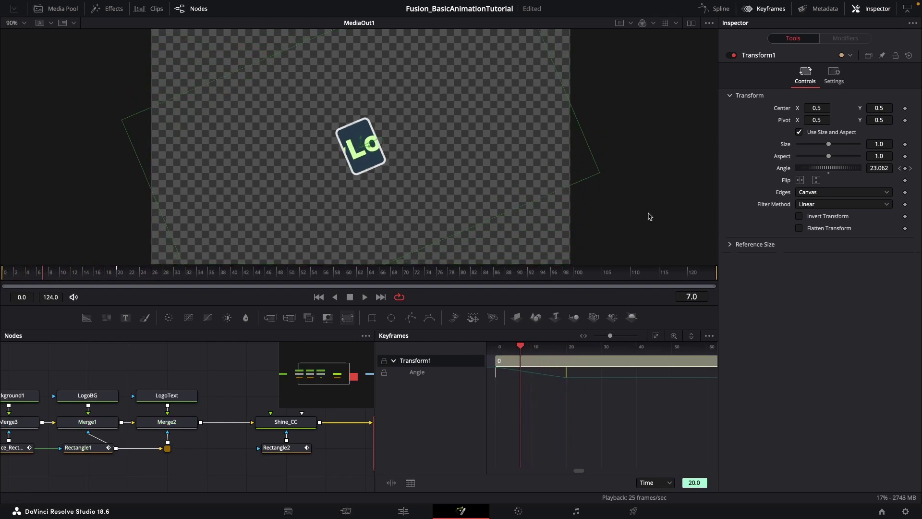
Close the Keyframes editor and play back the logo rotation several times from the first frame.
left_click(759, 6)
left_click(324, 299)
key("space")
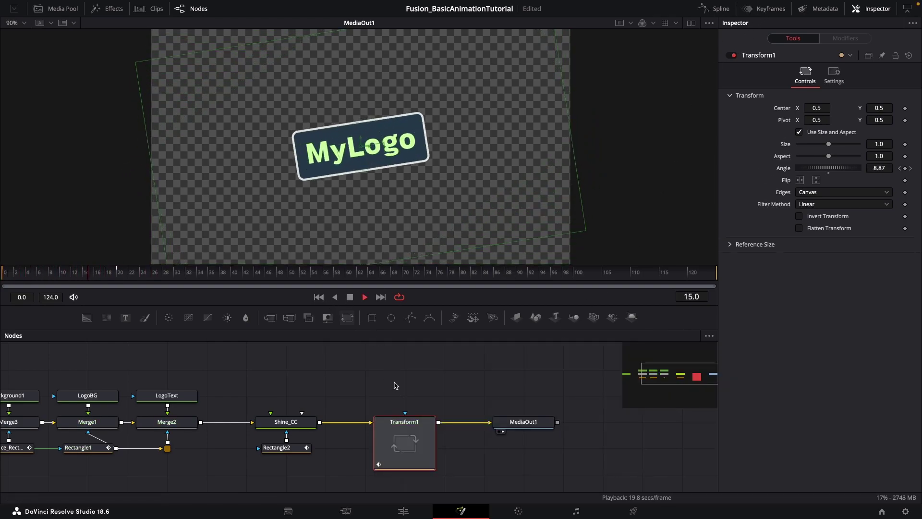
key("space")
left_click(319, 297)
key("space")
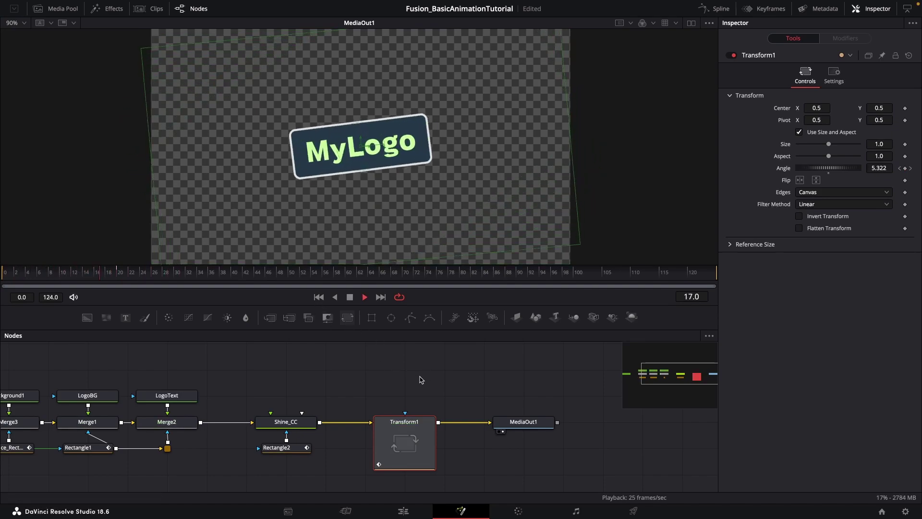
key("space")
key("space")
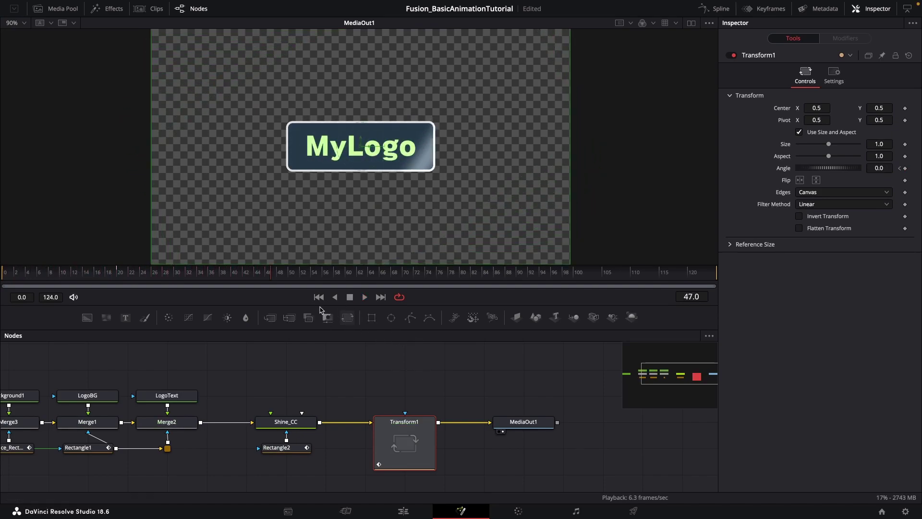
left_click(320, 298)
key("space")
key("space")
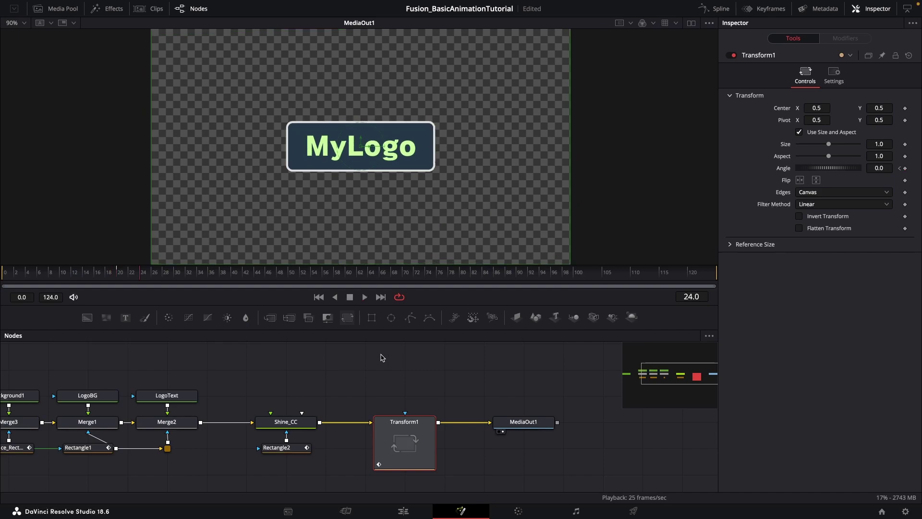
left_click(318, 298)
Rename the Transform1 node as Rotation.
left_click(448, 395)
left_click_drag(448, 395, 412, 382)
left_click(367, 411)
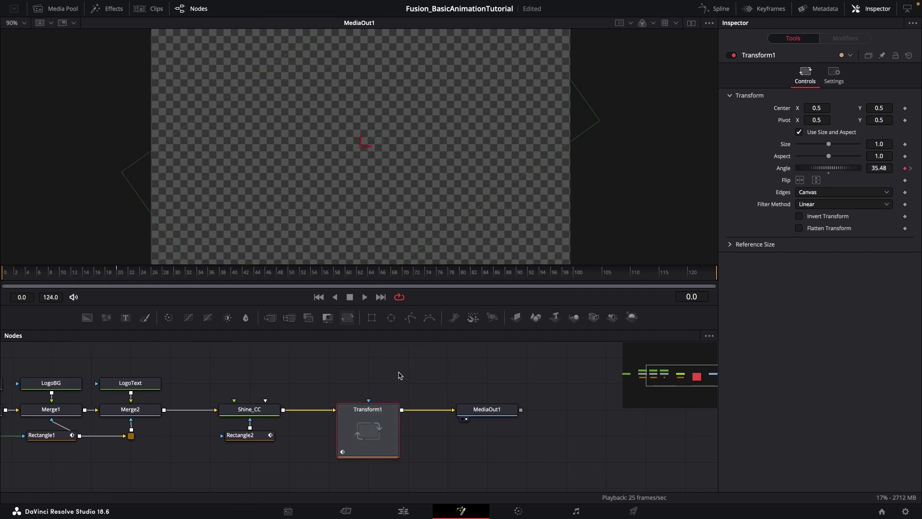
key("F2")
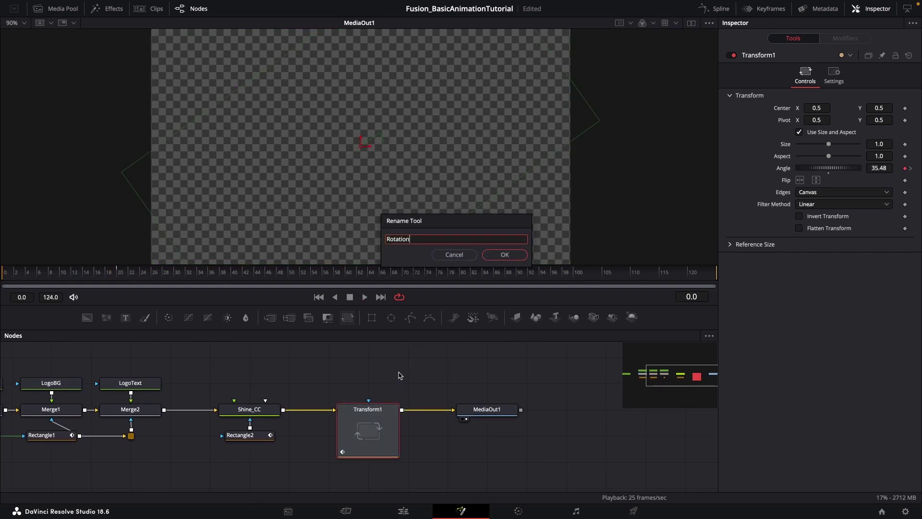
key("Return")
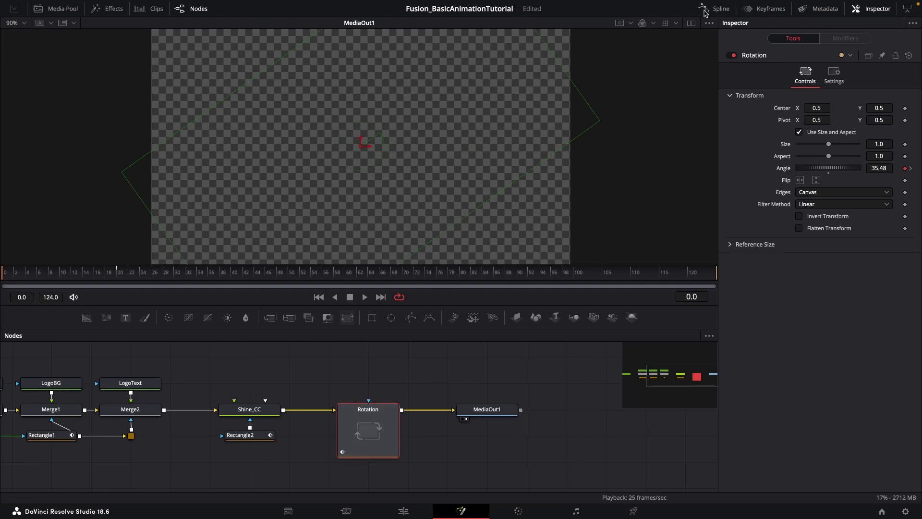
Open the Spline editor, fit Rotation's Angle curve in view, and smooth both of its keyframes.
left_click(719, 8)
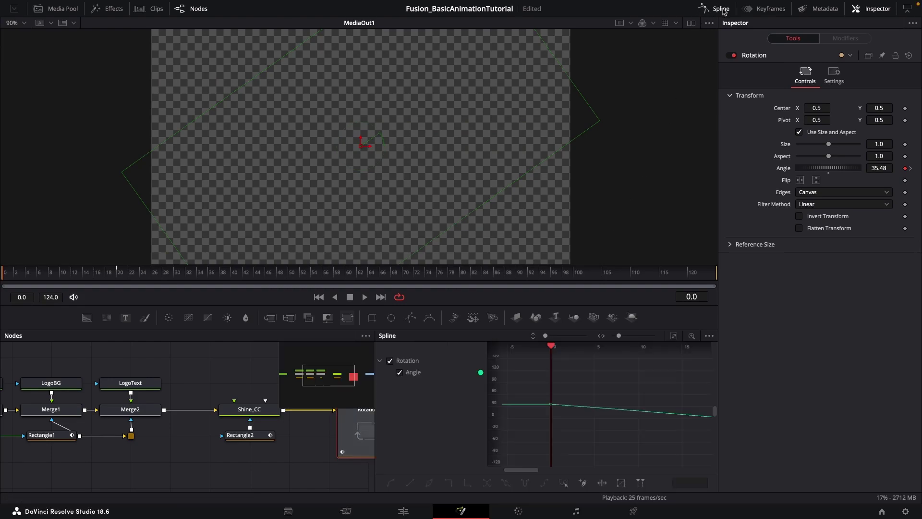
left_click(674, 336)
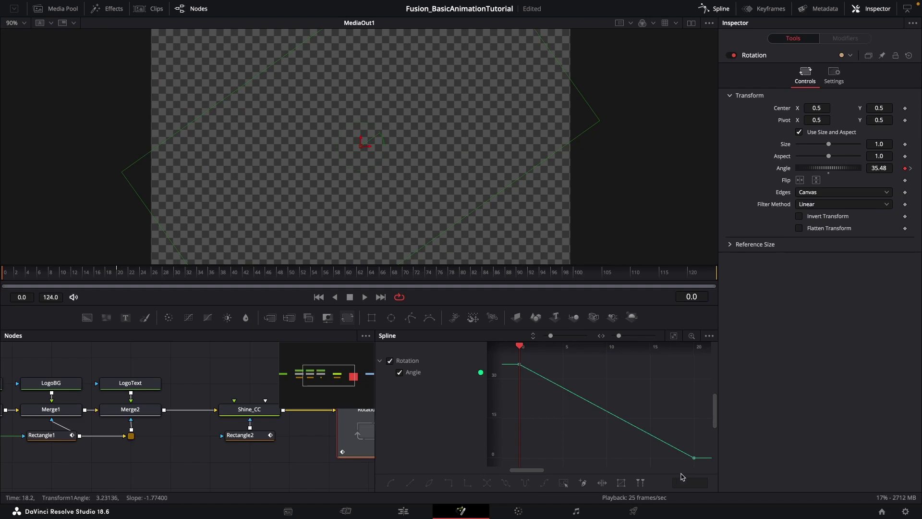
left_click_drag(512, 357, 703, 465)
key("s")
left_click(656, 384)
Lengthen the easing handles on both Angle keyframes for a stronger ease, and close the Spline editor.
left_click_drag(510, 359, 707, 465)
left_click_drag(577, 364, 600, 364)
left_click_drag(634, 460, 617, 458)
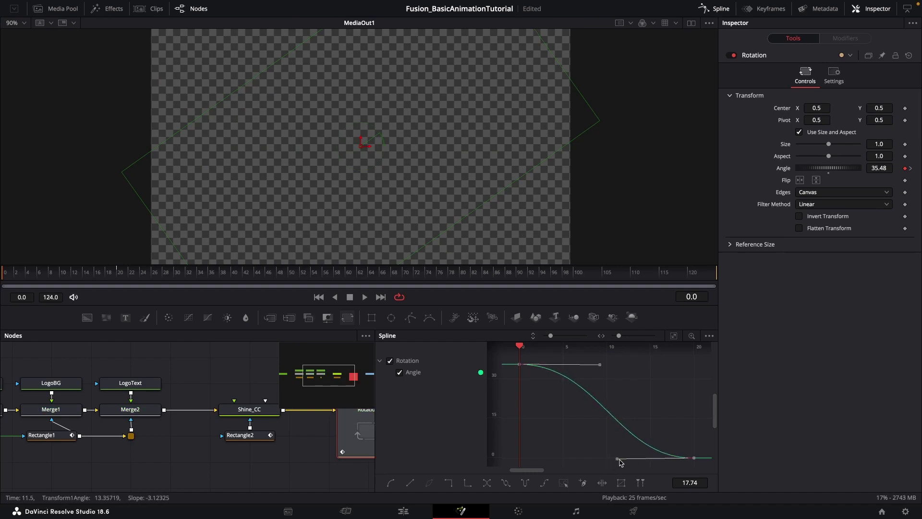
left_click(719, 12)
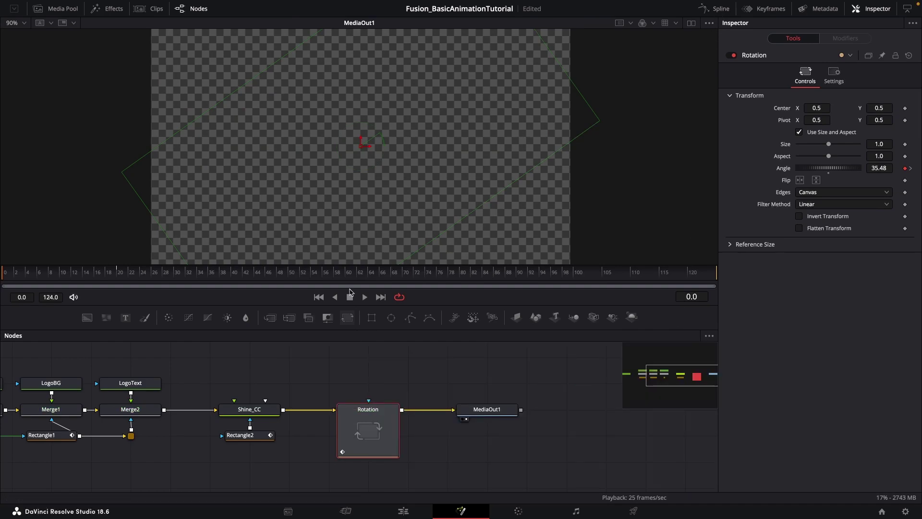
Play back the eased logo rotation repeatedly from the first frame.
key("space")
key("space")
left_click(321, 296)
key("space")
key("space")
left_click(319, 297)
key("space")
key("space")
left_click(319, 297)
key("space")
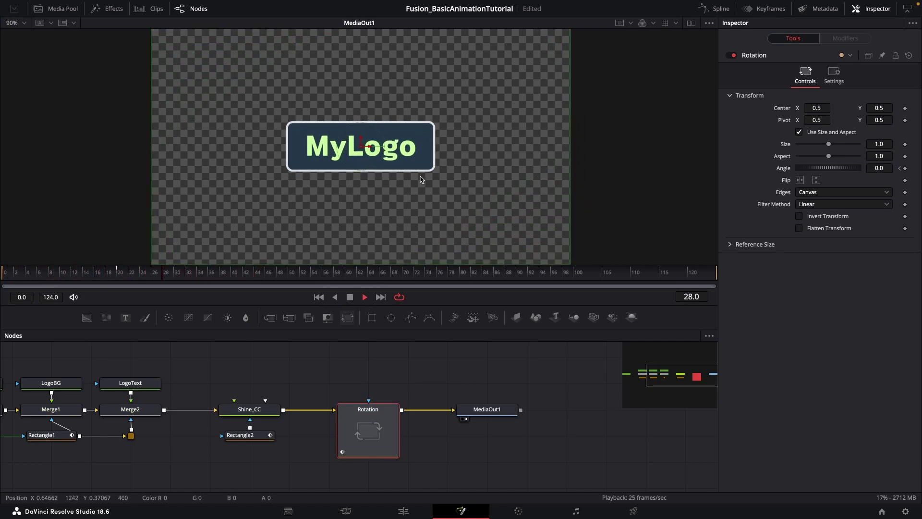
key("space")
Open the Keyframes editor for the shine's Rectangle2 mask, fit its range in view, and select the Center path's Displacement track.
left_click_drag(245, 275, 221, 274)
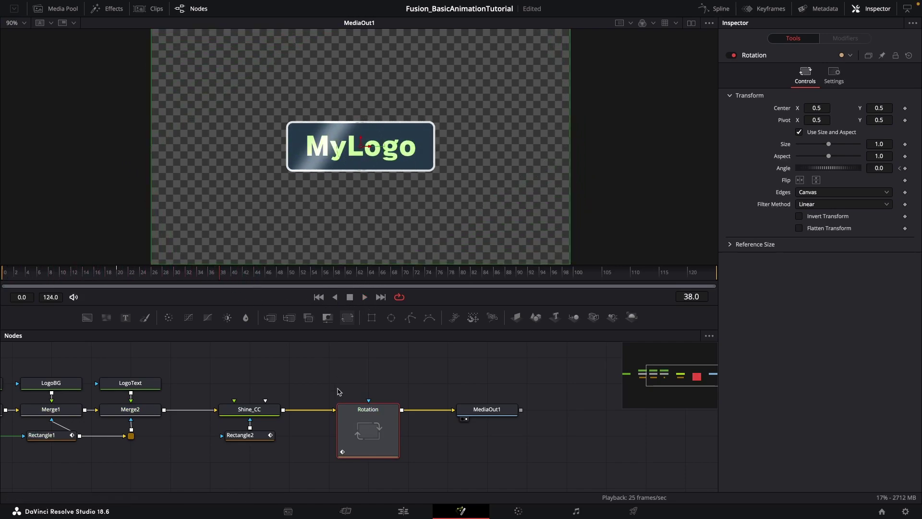
left_click_drag(370, 391, 402, 384)
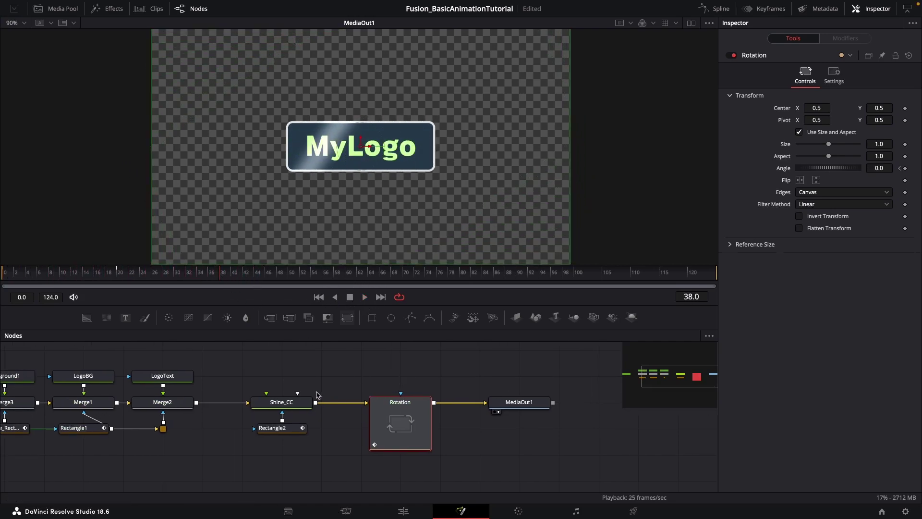
left_click(281, 432)
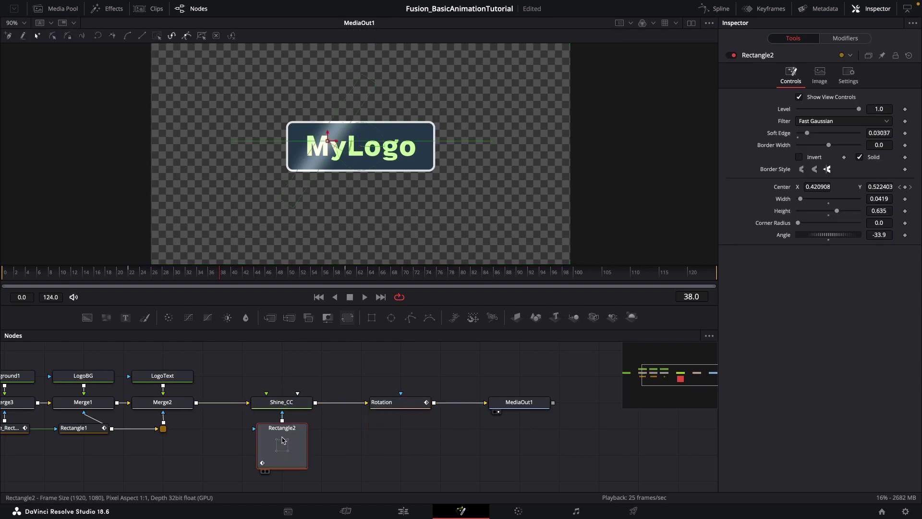
left_click(762, 9)
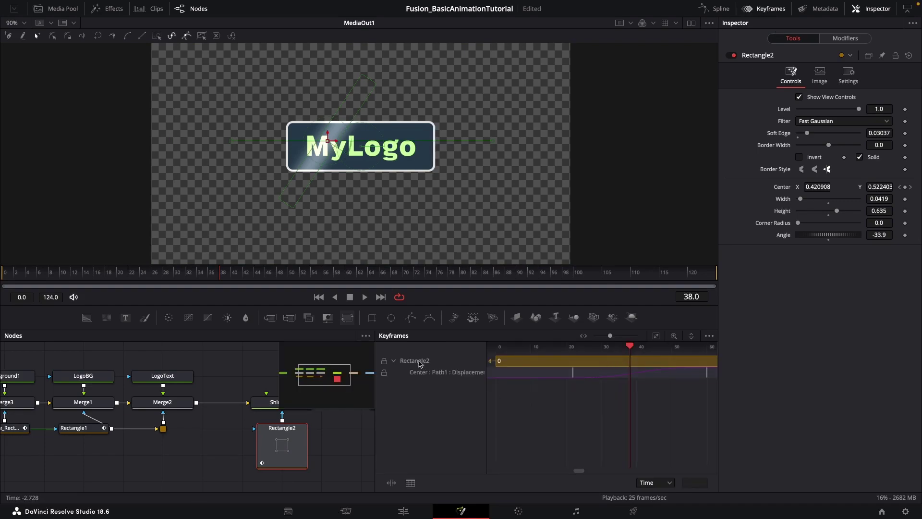
mouse_move(606, 398)
left_mouse_down()
mouse_move(586, 399)
mouse_move(601, 388)
left_mouse_up()
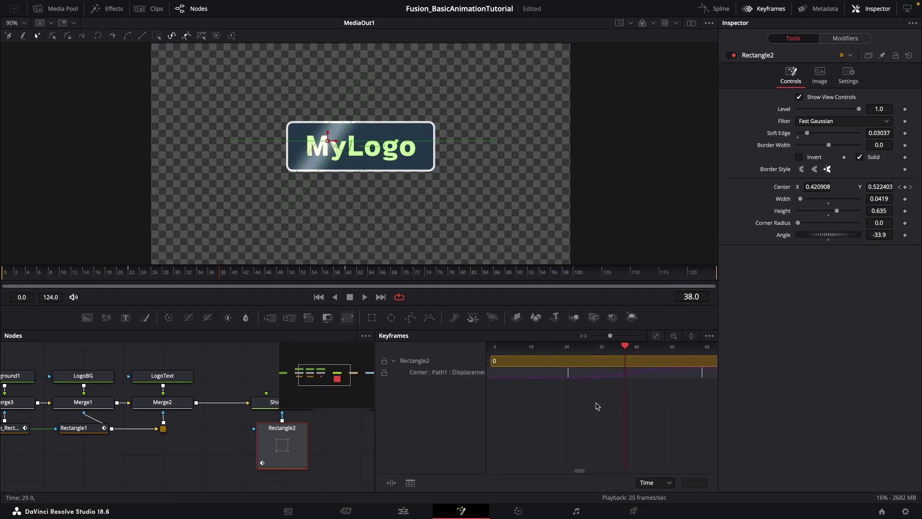
left_click(656, 336)
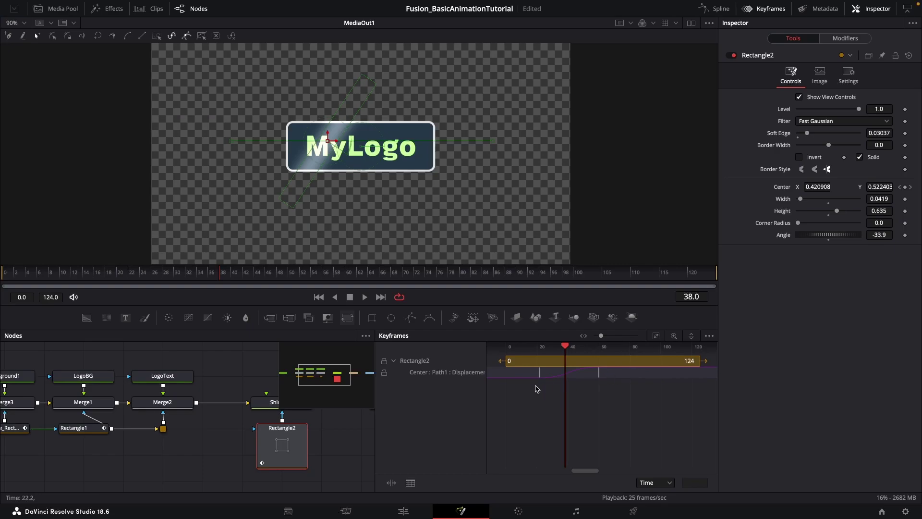
left_click(426, 377)
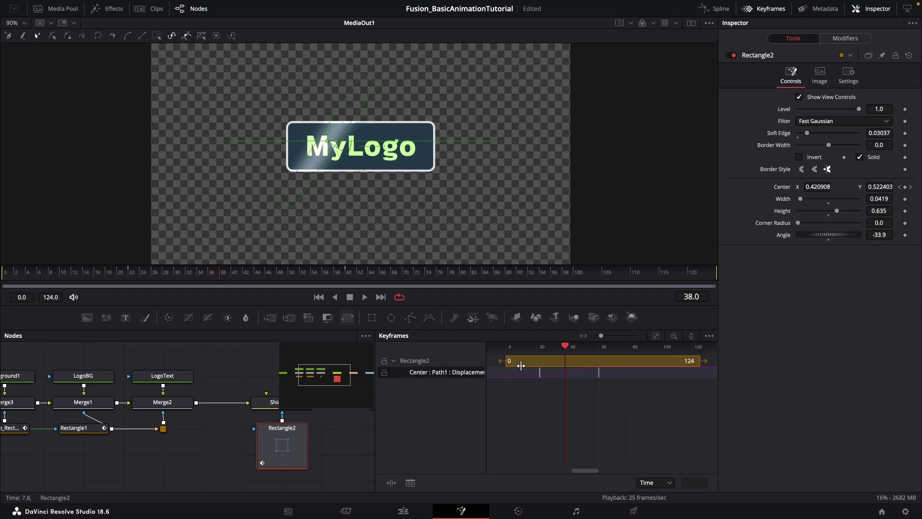
Shift both shine Displacement keyframes earlier so the first sits at about frame 13, and play back the sweep.
mouse_move(543, 376)
left_mouse_down()
mouse_move(525, 374)
mouse_move(562, 374)
mouse_move(539, 388)
left_mouse_up()
left_click_drag(561, 342, 532, 348)
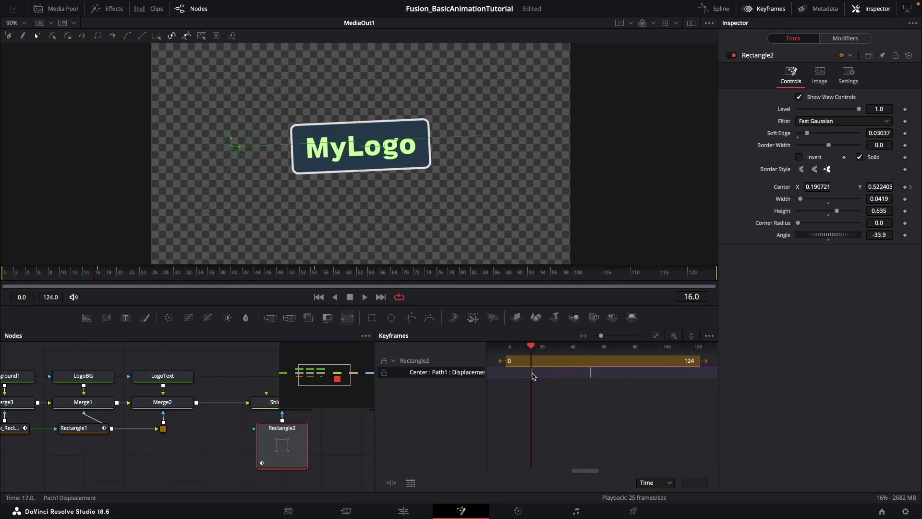
mouse_move(530, 350)
left_mouse_down()
mouse_move(512, 349)
mouse_move(566, 351)
mouse_move(523, 353)
left_mouse_up()
key("space")
key("space")
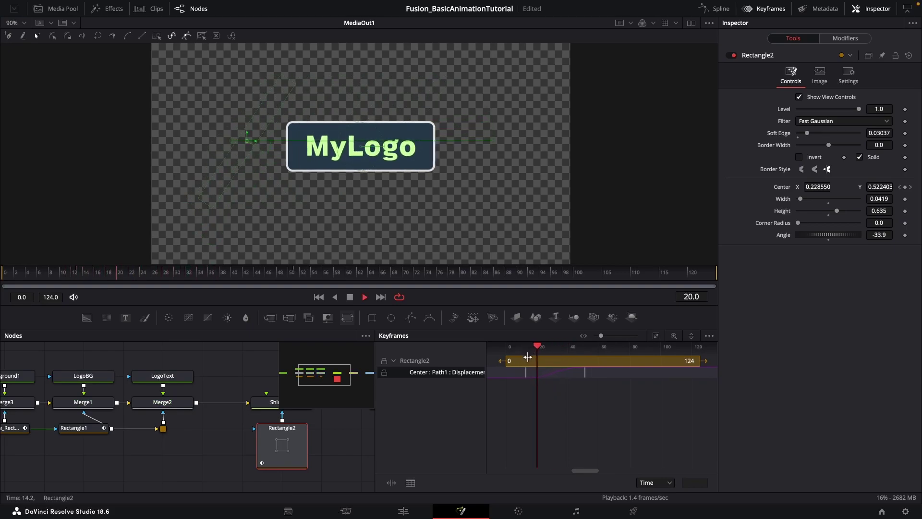
Move both shine keyframes earlier again, starting at about frame 10, replay the animation, and close the Keyframes editor.
key("space")
left_click_drag(564, 347, 517, 351)
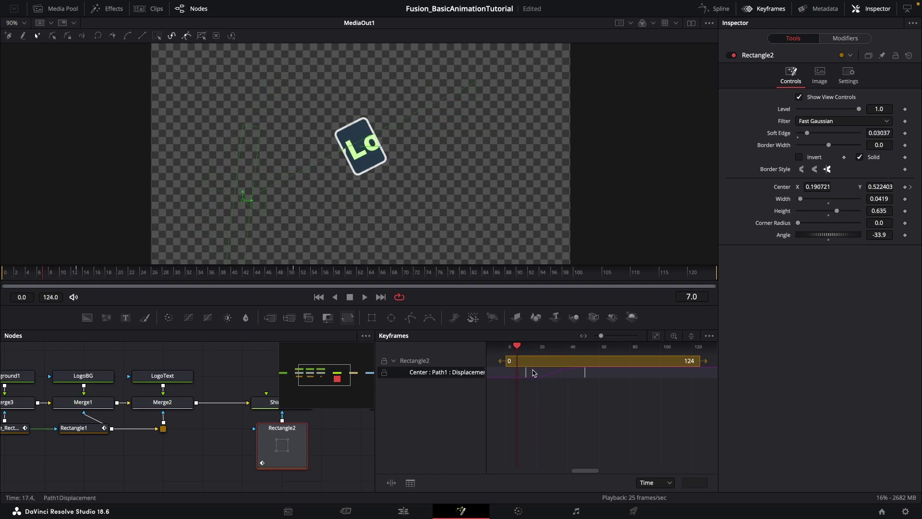
key("space")
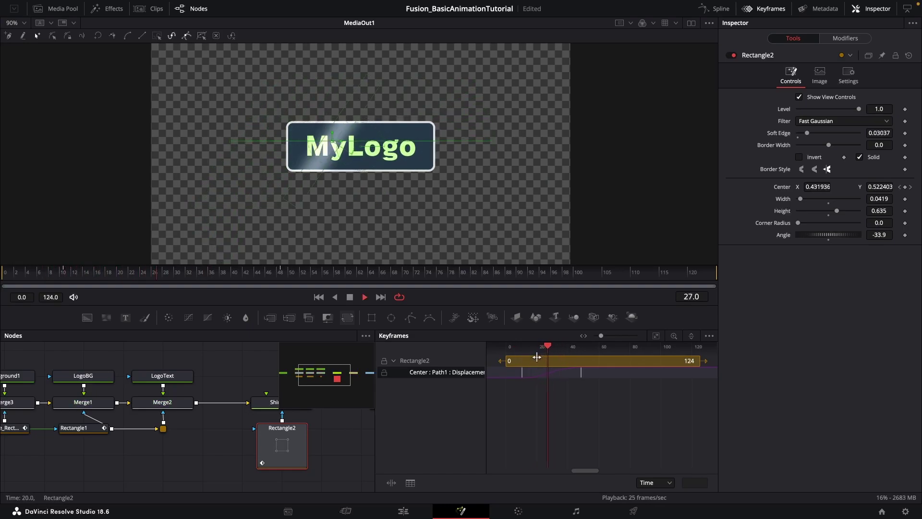
key("space")
left_click_drag(574, 346, 562, 344)
left_click_drag(573, 348, 540, 350)
key("space")
key("space")
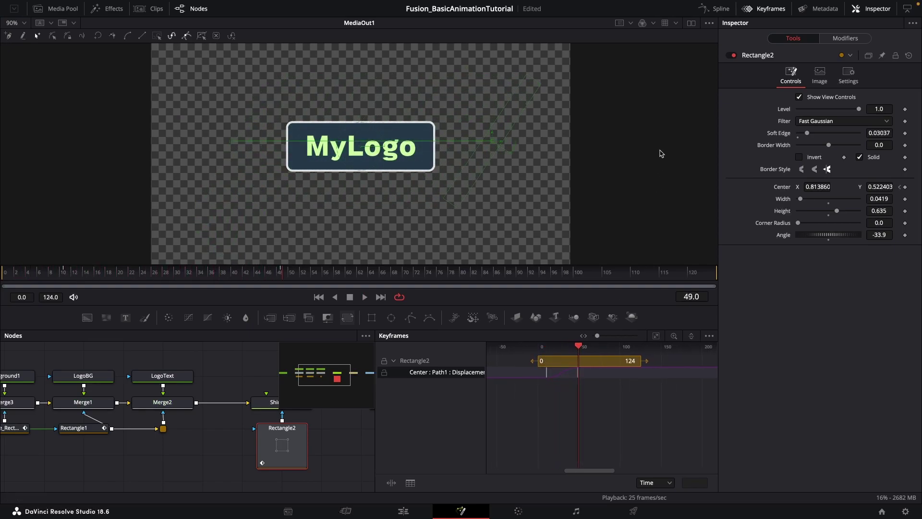
left_click(767, 9)
Look over the whole node tree, examining the logo's node groups along the chain.
left_click_drag(390, 442, 439, 435)
left_click(444, 365)
scroll(446, 392, "down", 3)
left_click_drag(481, 380, 547, 393)
left_click_drag(154, 409, 125, 414)
left_click(202, 367)
left_click_drag(200, 369, 245, 449)
left_click_drag(230, 390, 438, 365)
left_click(233, 367)
Rename the light grey Background1 node of the logo's border as StokeOutline.
scroll(291, 382, "up", 3)
left_click_drag(358, 355, 396, 385)
left_click(318, 399)
key("F2")
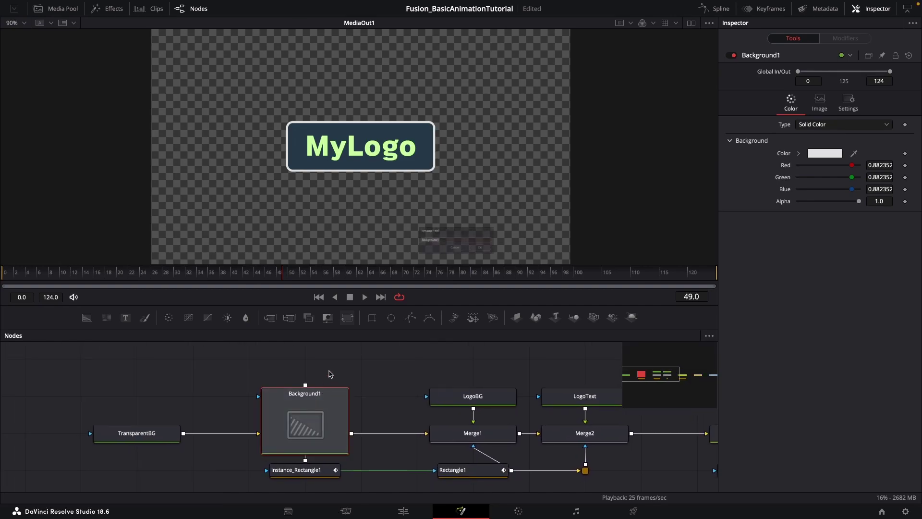
type("StokeOutline")
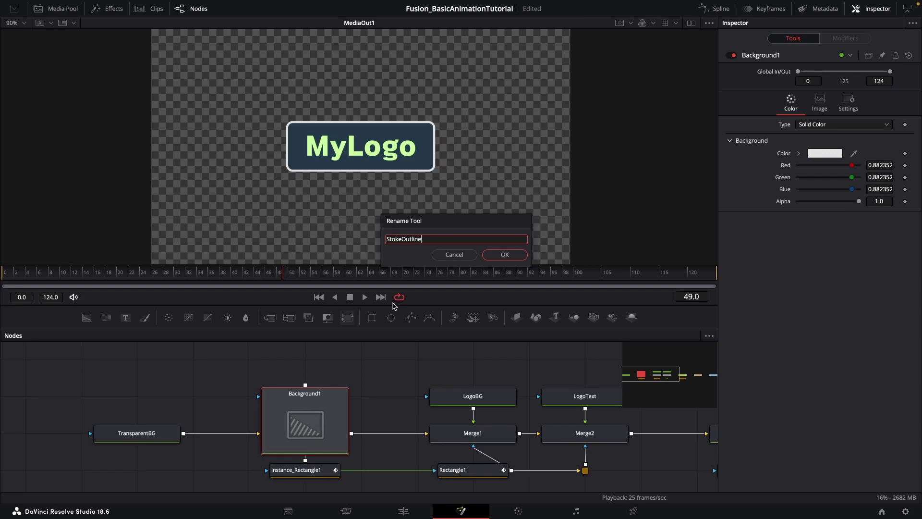
key("Return")
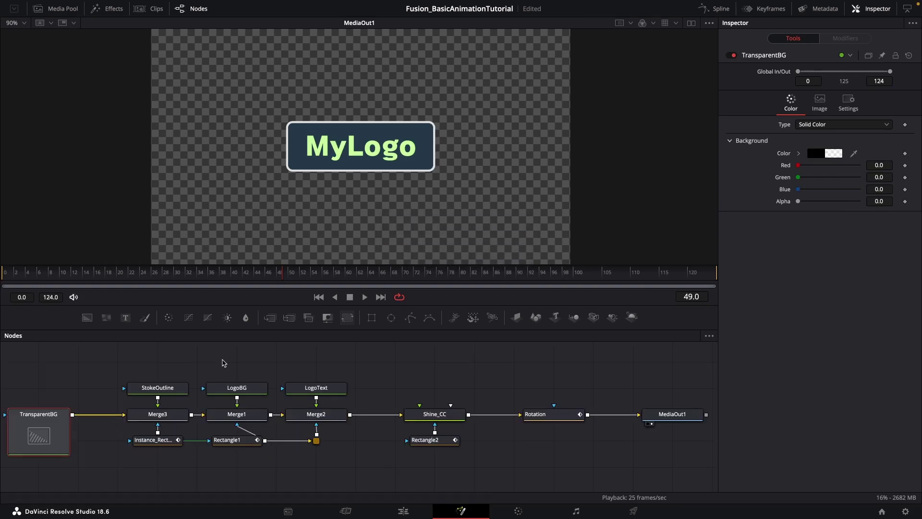
Review each node group in turn, from the outline, logo background and text to the shine, rotation and output.
left_click_drag(140, 369, 184, 473)
left_click_drag(217, 356, 265, 471)
left_click_drag(300, 359, 356, 464)
left_click_drag(398, 363, 461, 461)
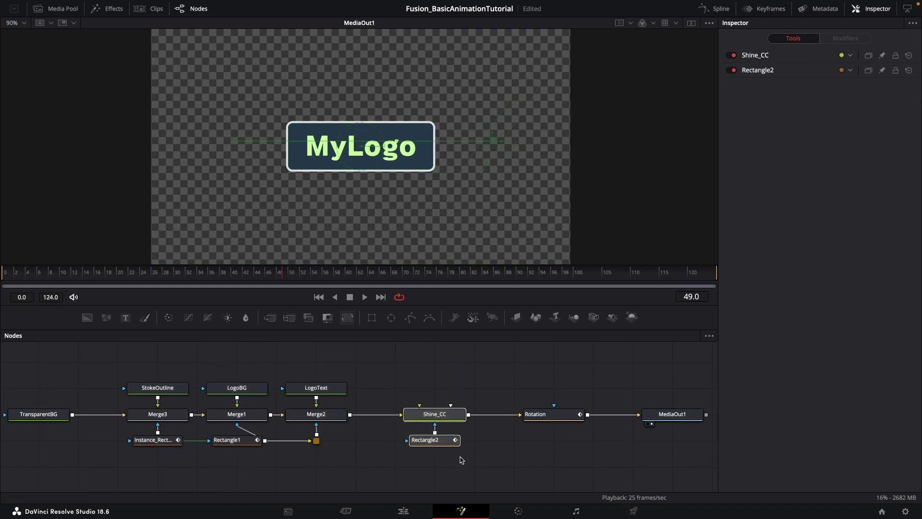
left_click_drag(527, 367, 586, 442)
left_click_drag(619, 382, 668, 421)
left_click(623, 378)
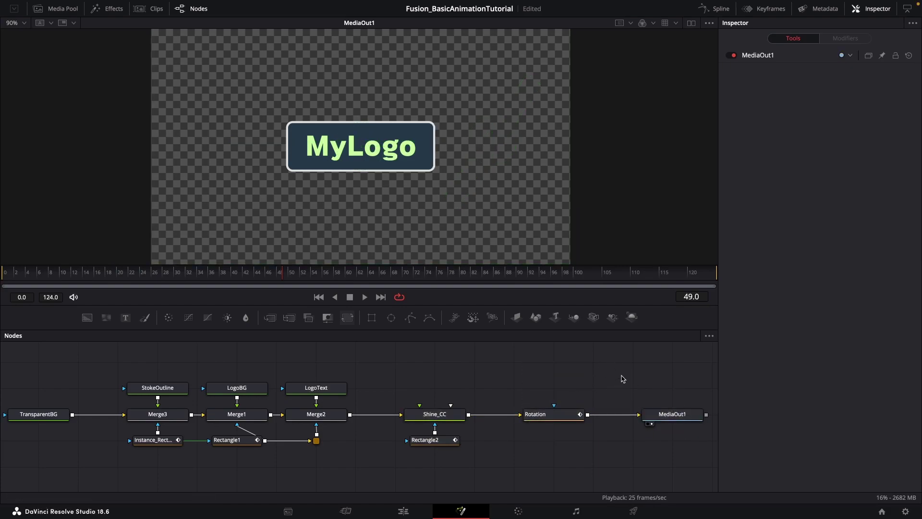
Lower the MediaOut1 node beneath the logo chain and scrub the animation from the start to frame 40.
key("minus")
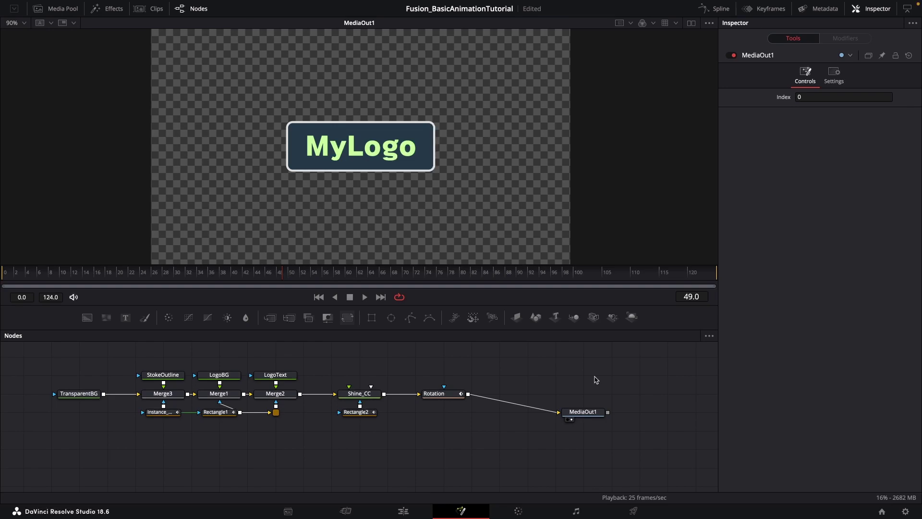
left_click(9, 274)
left_click_drag(8, 275, 231, 269)
Add a Background node below the logo chain and set its color to dark grey, 0.156862 for red, green and blue.
left_click_drag(559, 391, 574, 387)
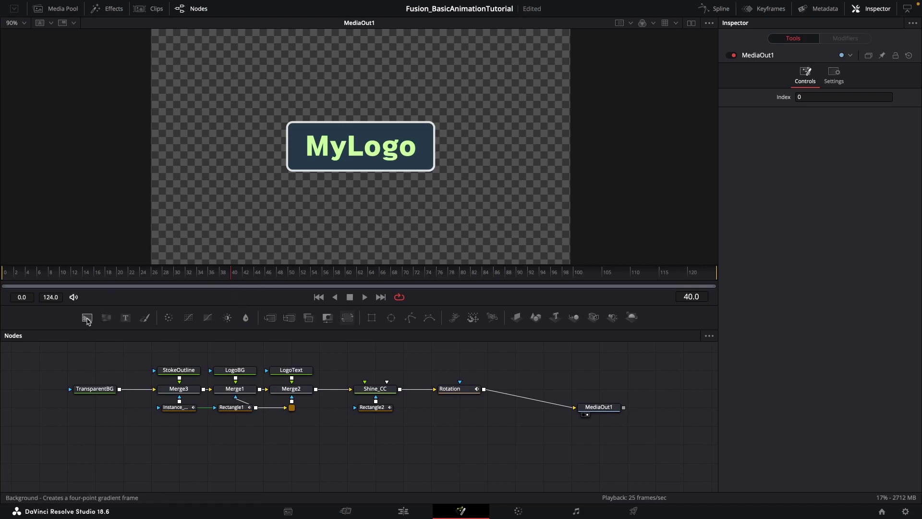
left_click_drag(87, 319, 346, 449)
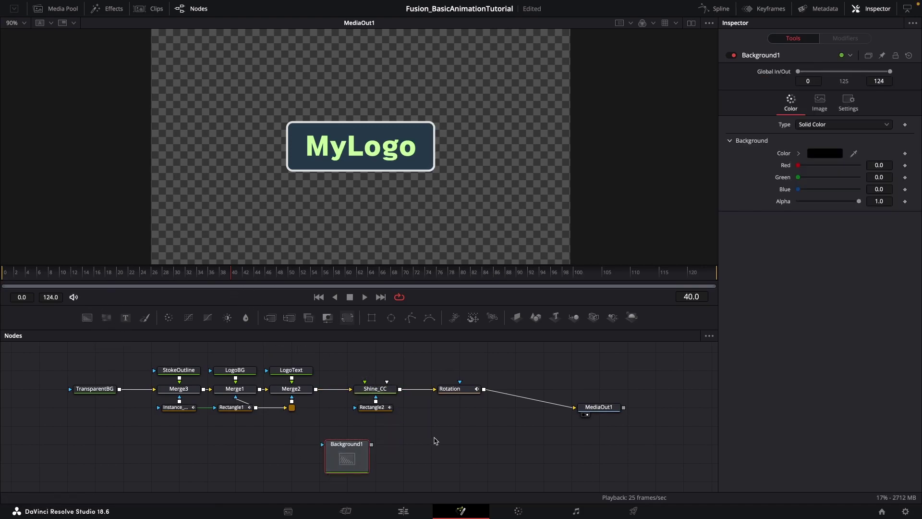
left_click_drag(434, 436, 395, 415)
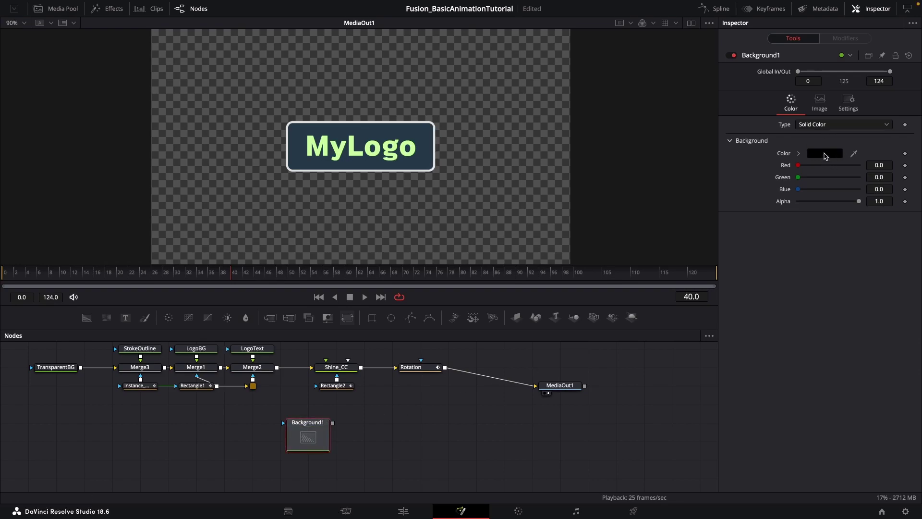
left_click(825, 155)
left_click_drag(150, 413, 143, 420)
left_click(145, 453)
left_click_drag(383, 420, 546, 388)
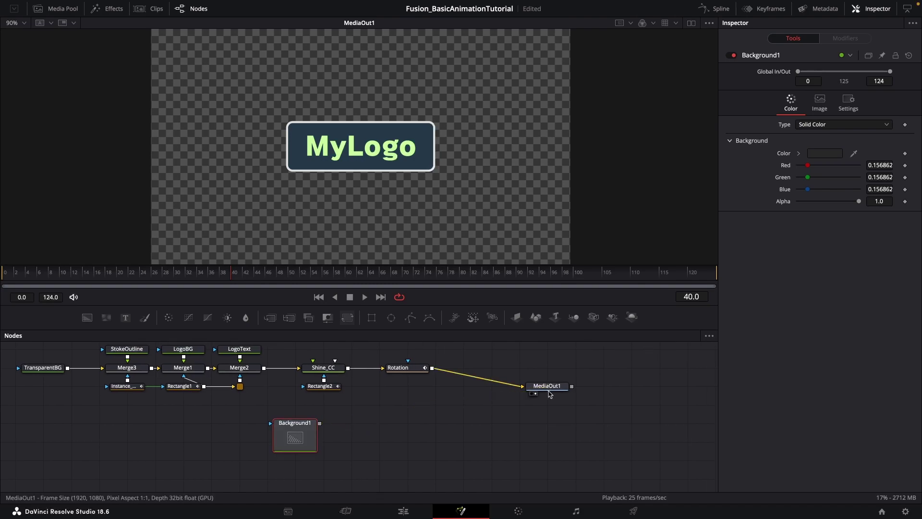
Connect Background1 to MediaOut1 in place of Rotation, then place both nodes on a lower row spaced farther apart.
left_click_drag(321, 423, 549, 421)
left_click_drag(319, 423, 544, 429)
left_click(541, 383)
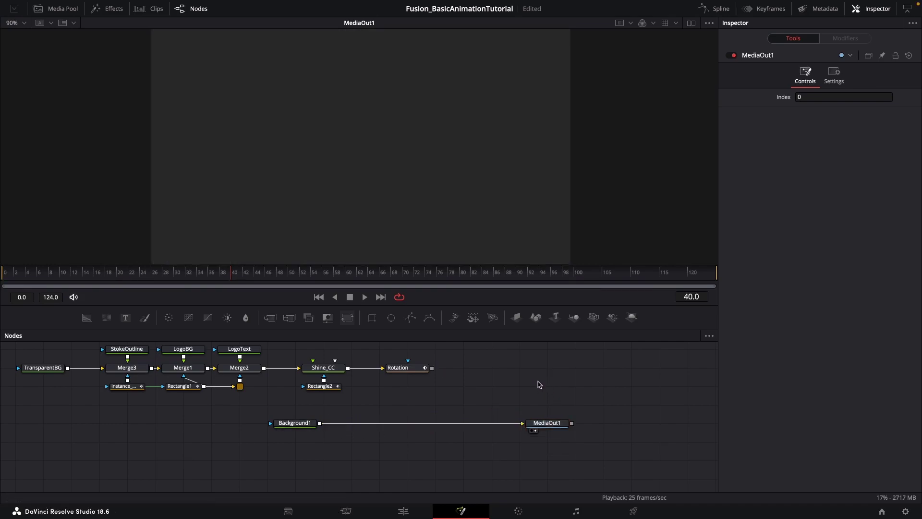
left_click_drag(538, 385, 535, 400)
left_click_drag(589, 415, 266, 459)
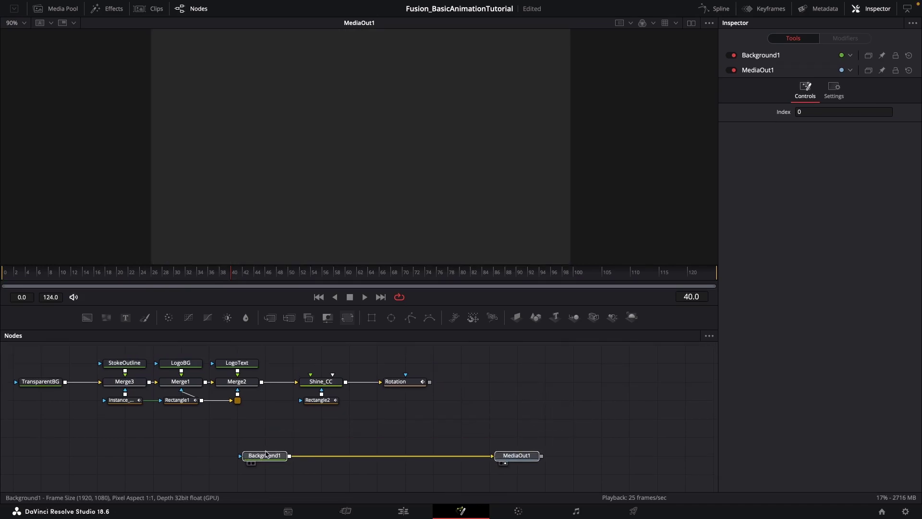
left_click(487, 407)
left_click_drag(524, 458, 580, 457)
left_click(570, 418)
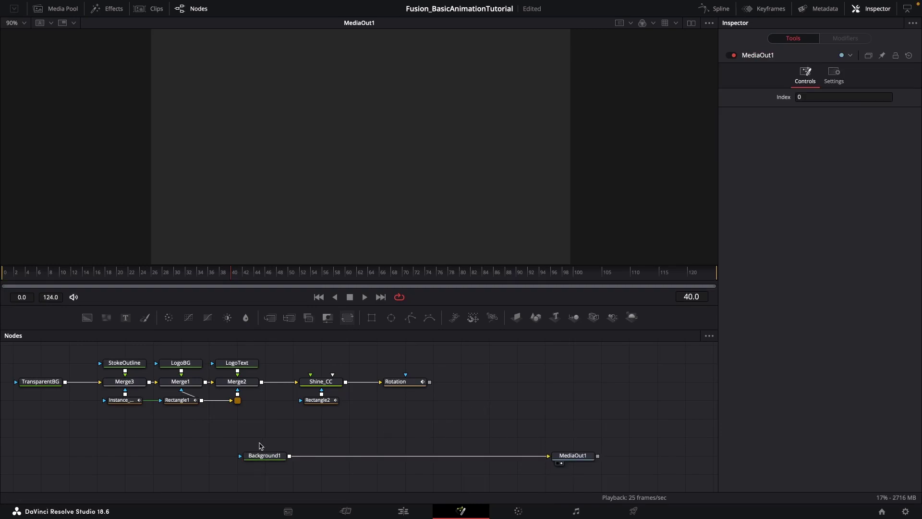
Examine the Background1 branch and the separate chain of logo nodes.
left_click(259, 457)
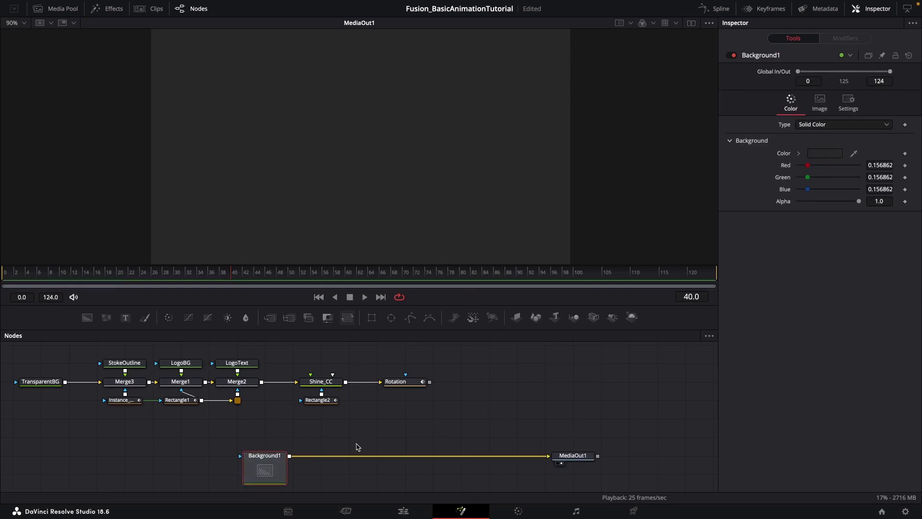
left_click_drag(554, 402, 631, 405)
left_click_drag(103, 358, 520, 420)
left_click(604, 376)
left_click_drag(557, 374, 507, 369)
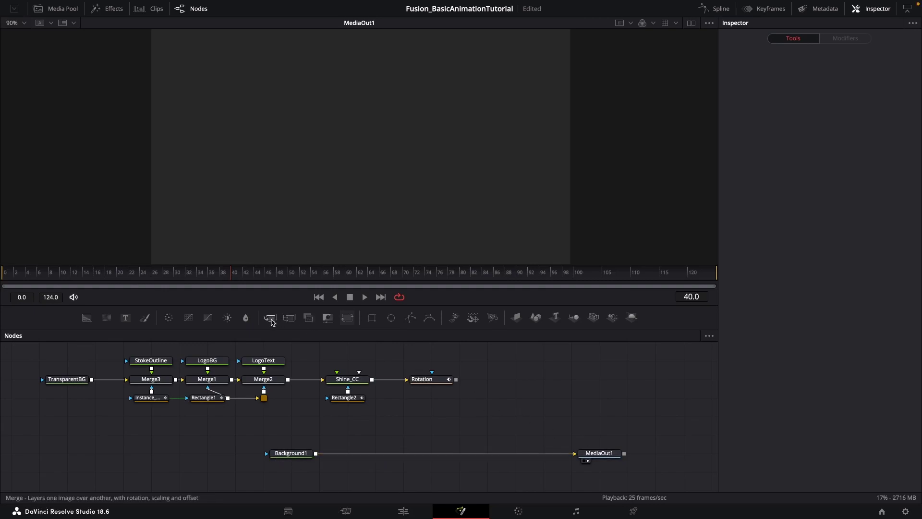
left_click_drag(277, 326, 437, 456)
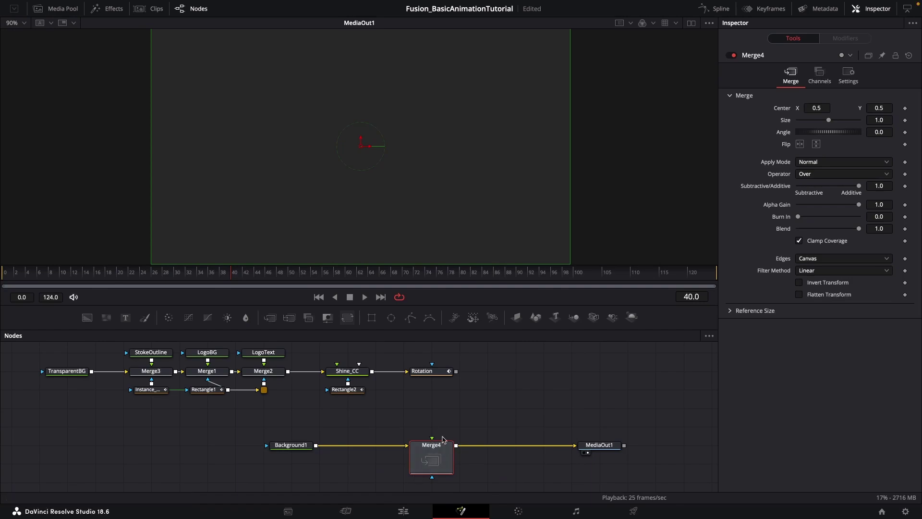
left_click(467, 404)
left_click(435, 447)
key("Delete")
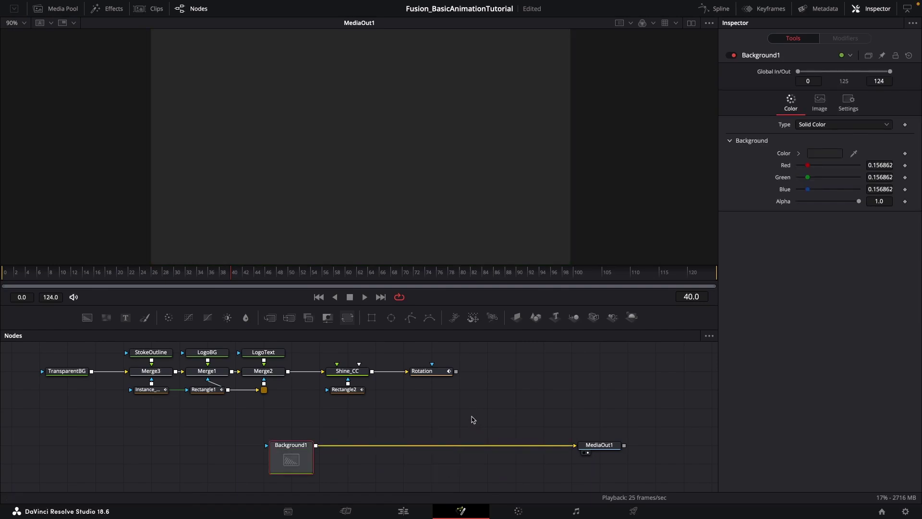
Merge the Rotation output over Background1 with a new Merge node feeding MediaOut1, and select that Merge.
left_click(457, 416)
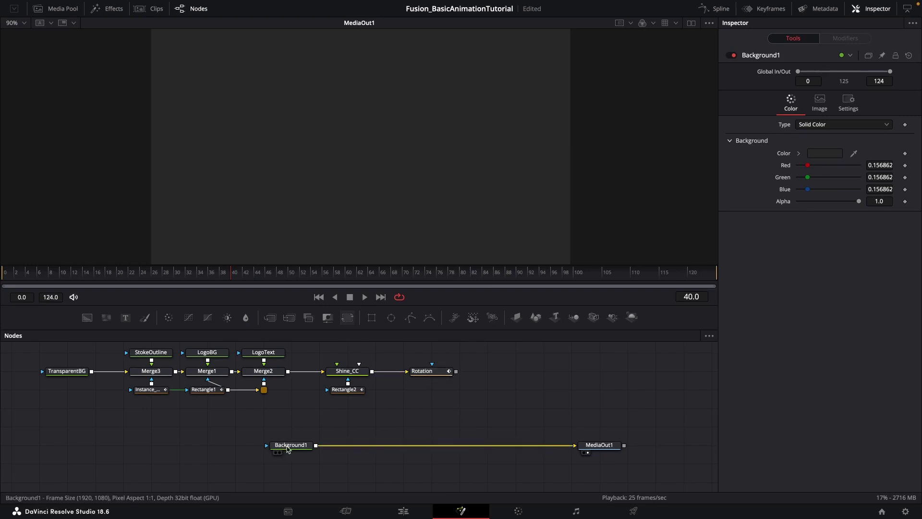
left_click_drag(457, 372, 317, 446)
left_click(499, 390)
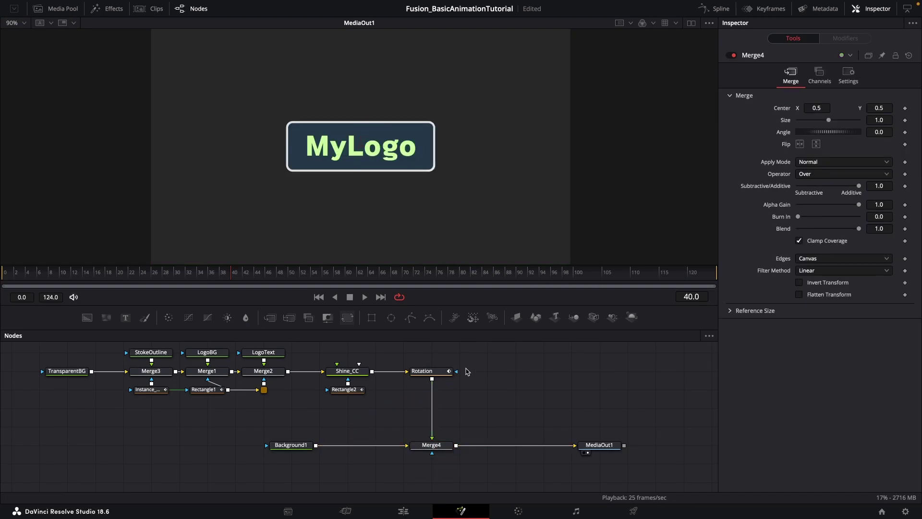
left_click(435, 446)
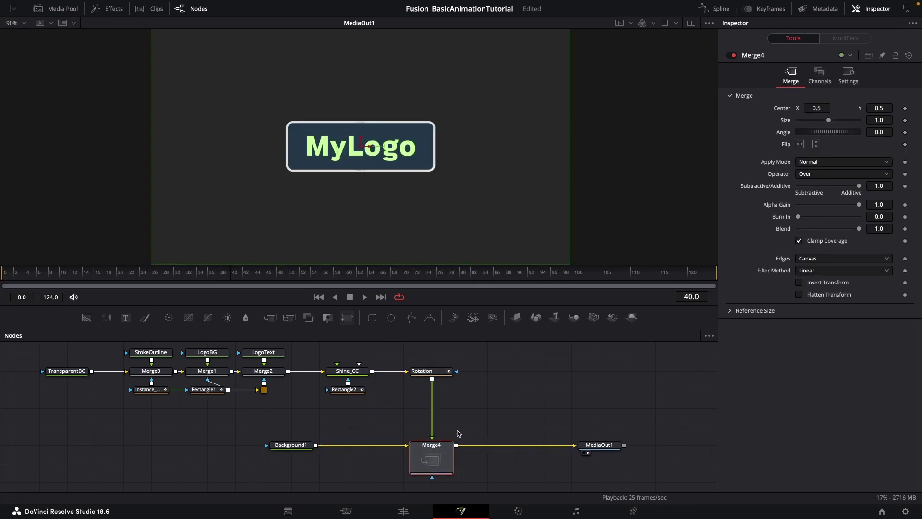
left_click(485, 408)
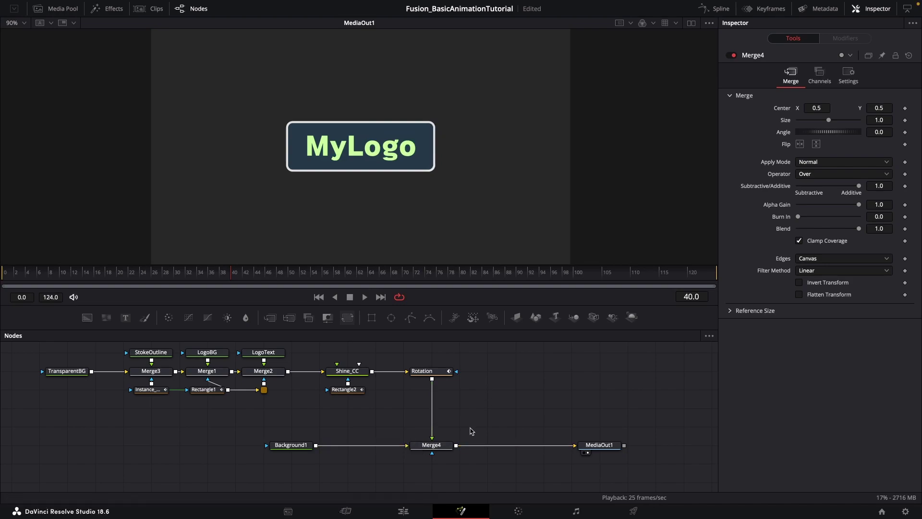
Change the Background1 color to dark teal, about 0.062745 red, 0.160784 green and 0.211764 blue.
left_click_drag(499, 384, 502, 396)
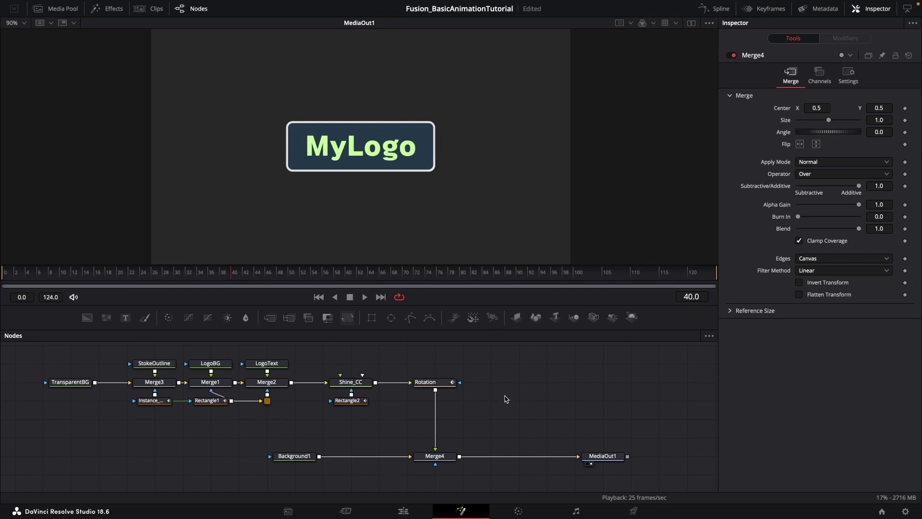
left_click(298, 456)
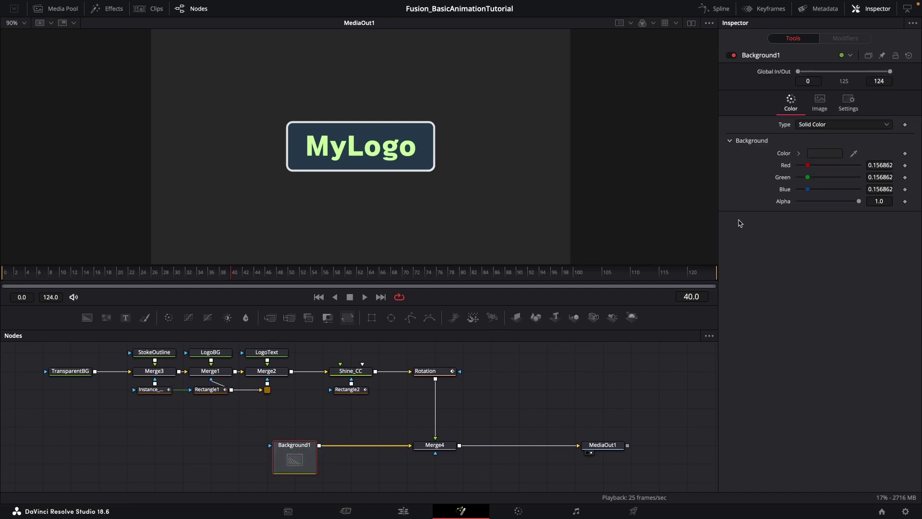
left_click(814, 154)
mouse_move(108, 353)
left_mouse_down()
mouse_move(94, 367)
mouse_move(76, 364)
left_mouse_up()
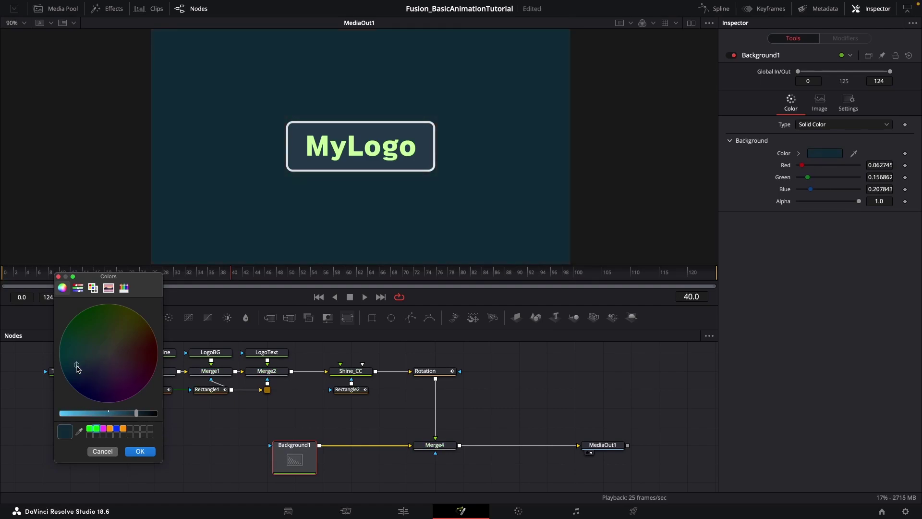
left_click_drag(138, 414, 135, 413)
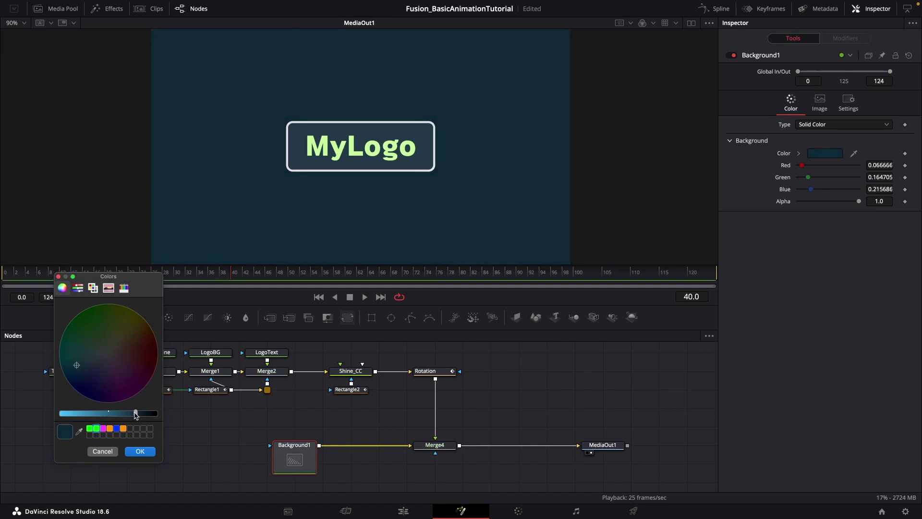
left_click(140, 451)
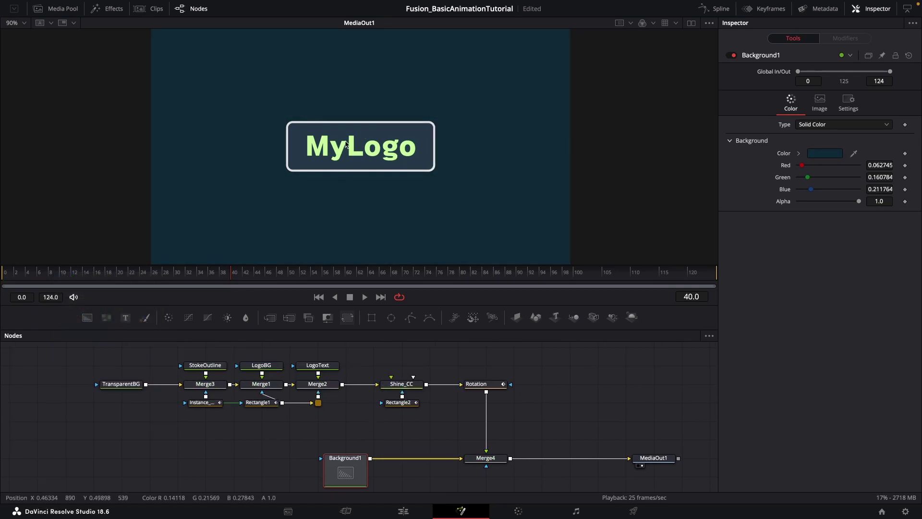
Recolor the LogoText lettering to a slightly dimmed pale mint green.
left_click(317, 366)
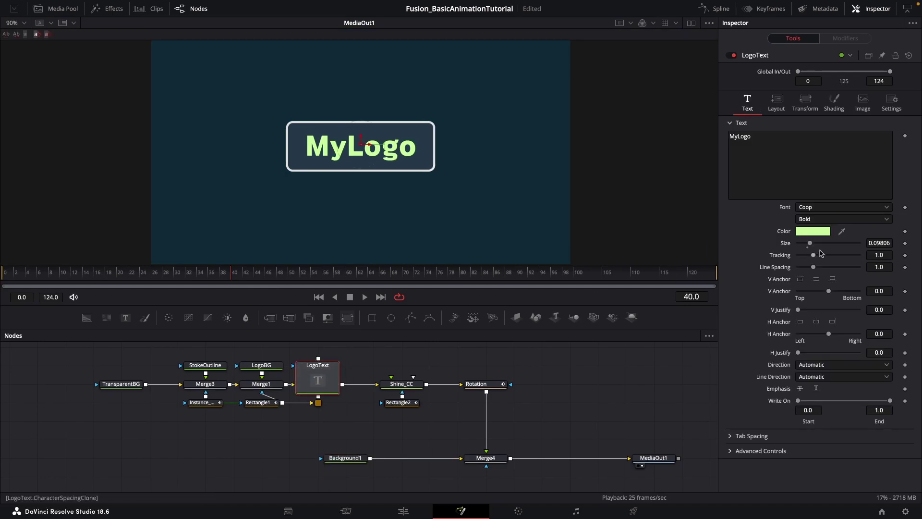
left_click(815, 233)
left_click_drag(109, 341, 103, 349)
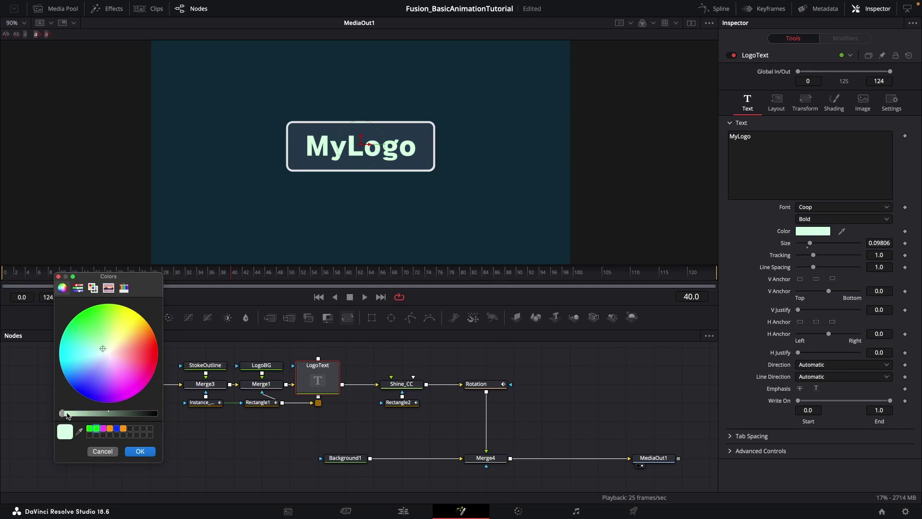
left_click_drag(68, 413, 73, 415)
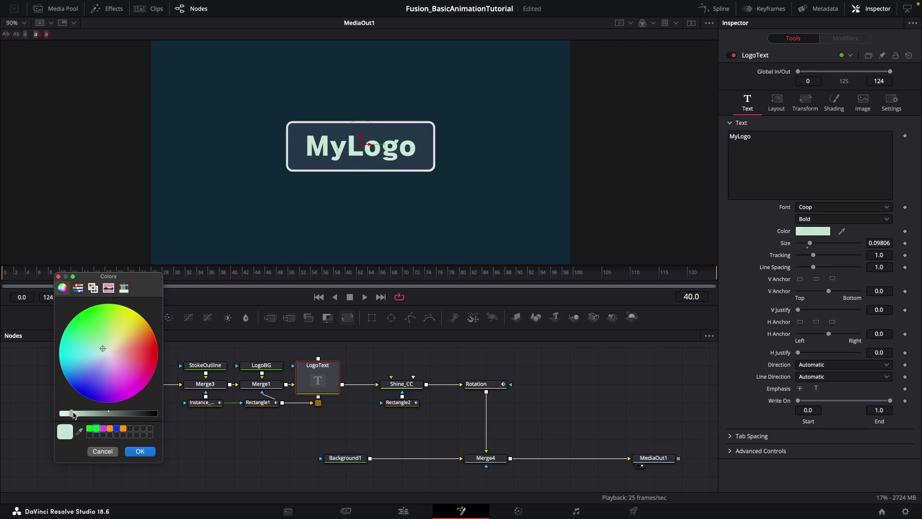
left_click(140, 452)
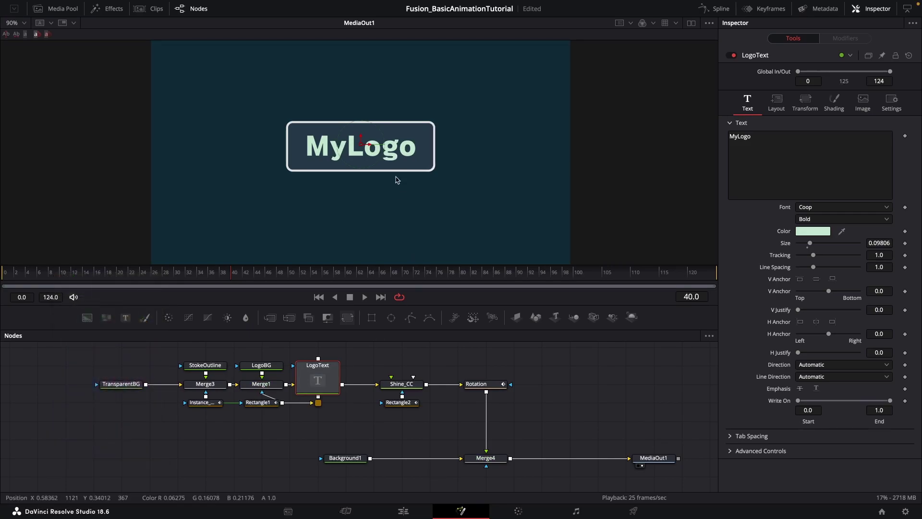
Move the Rotation and Merge4 nodes together closer to MediaOut1, widening the gap between Background1 and Merge4.
left_click_drag(574, 388, 508, 381)
left_click(522, 393)
left_click(289, 449)
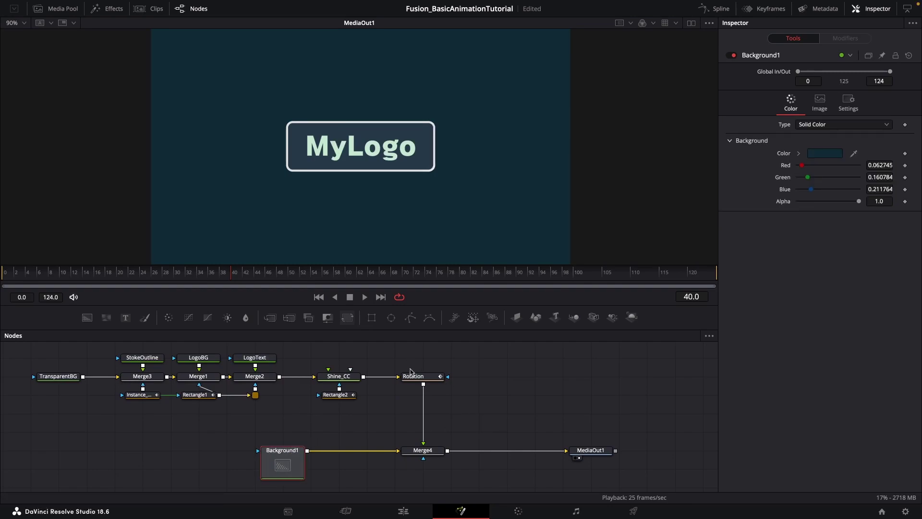
left_click_drag(407, 357, 467, 453)
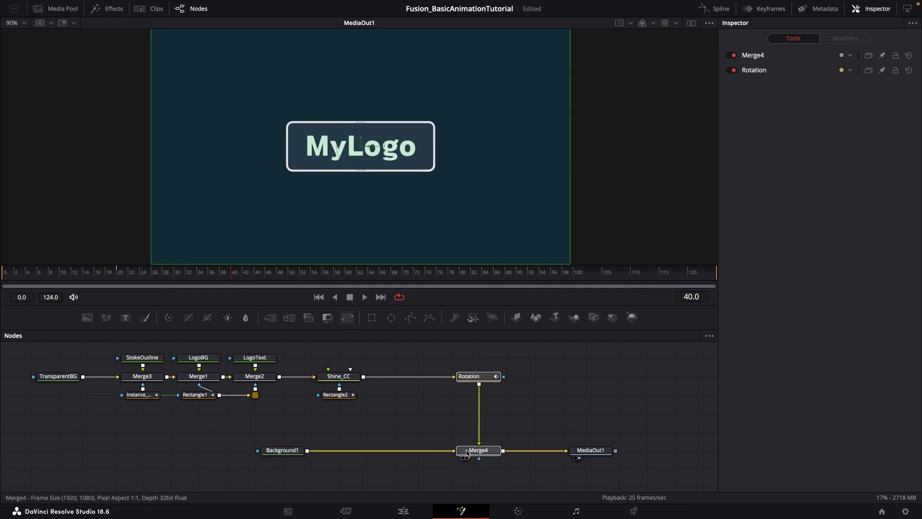
left_click(480, 453)
left_click(544, 384)
left_click_drag(376, 411, 373, 456)
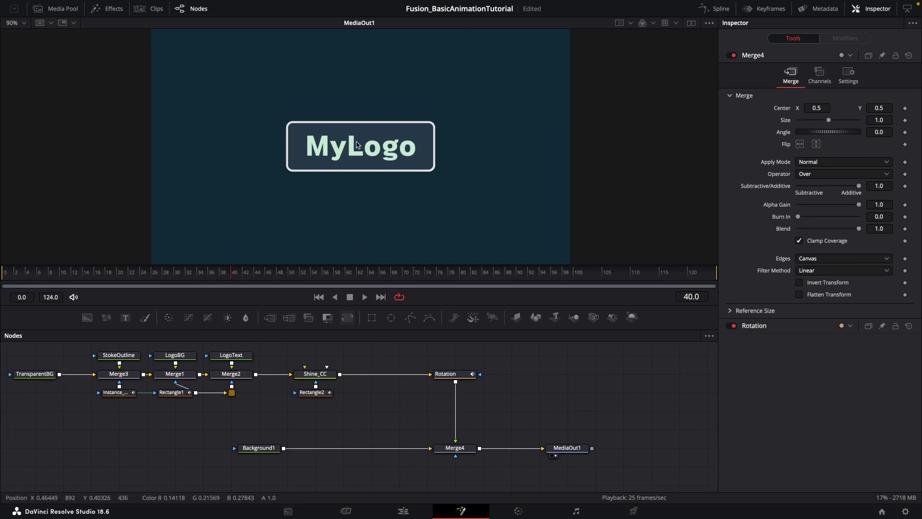
left_click_drag(411, 405, 404, 400)
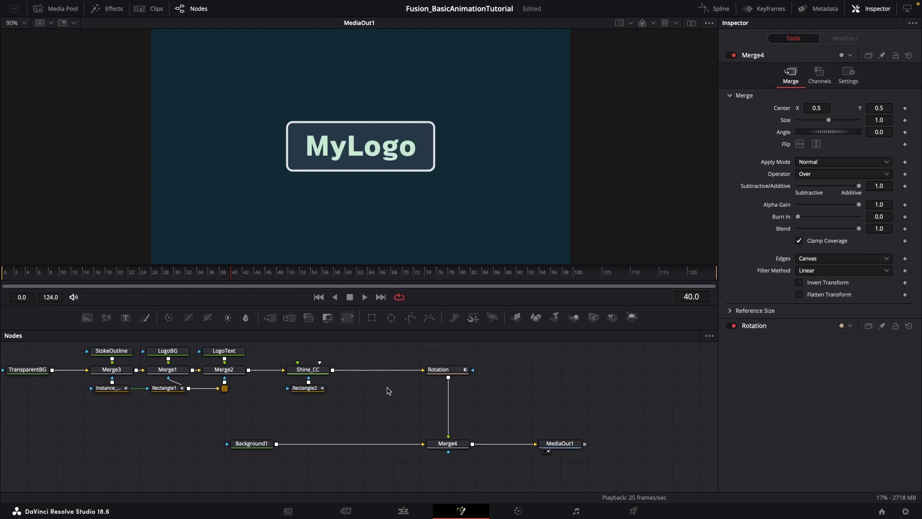
Add a Vignette node and insert it on the connection between Background1 and Merge4.
key("shift+space")
type("vig")
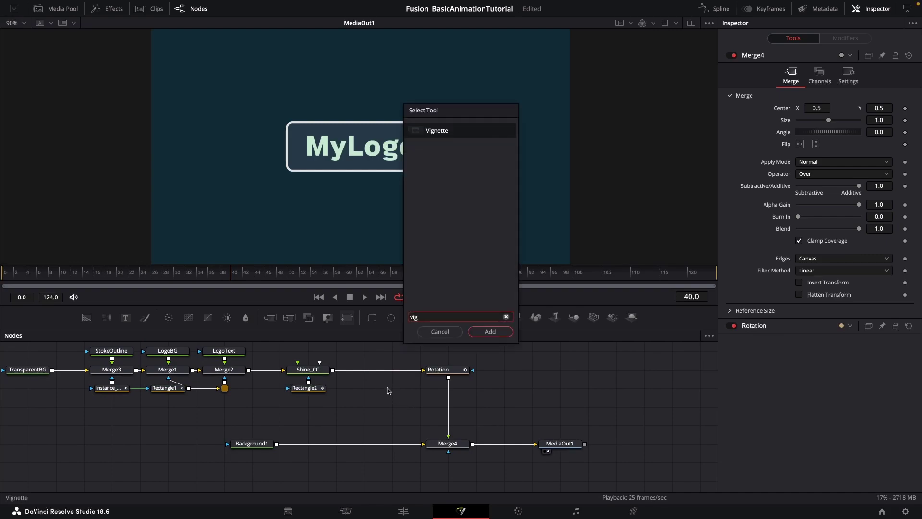
left_click(489, 332)
left_click_drag(365, 409, 348, 463)
left_click_drag(388, 439, 416, 393)
mouse_move(369, 417)
left_mouse_down()
mouse_move(370, 434)
mouse_move(391, 438)
mouse_move(363, 437)
mouse_move(381, 408)
left_mouse_up()
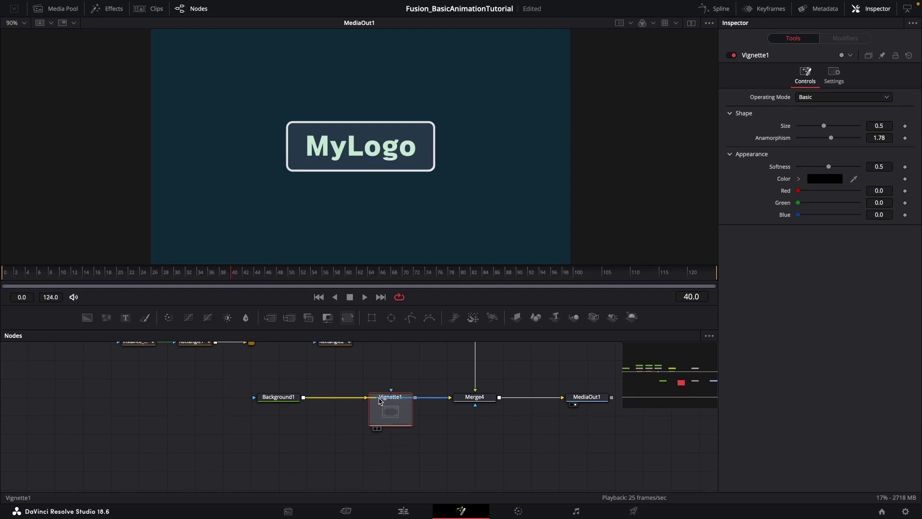
left_click_drag(379, 402, 337, 421)
left_click(407, 360)
left_click(417, 375)
left_click_drag(264, 433, 310, 438)
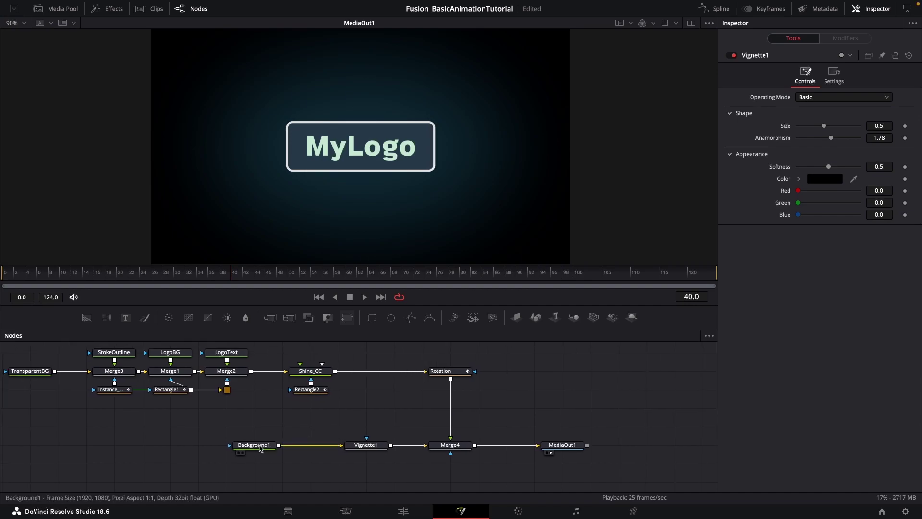
Soften the Vignette1 effect by setting its size to about 0.7726 and its blend to about 0.677.
left_click(366, 446)
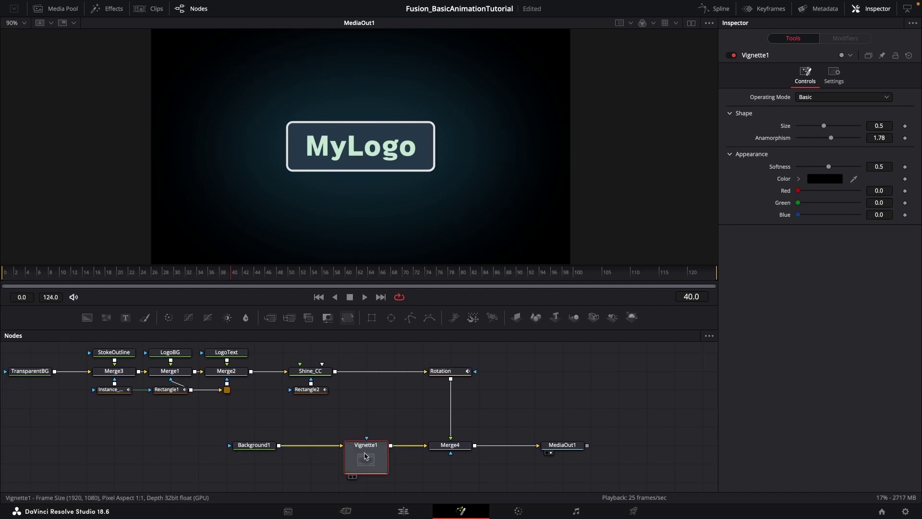
left_click_drag(286, 410, 398, 425)
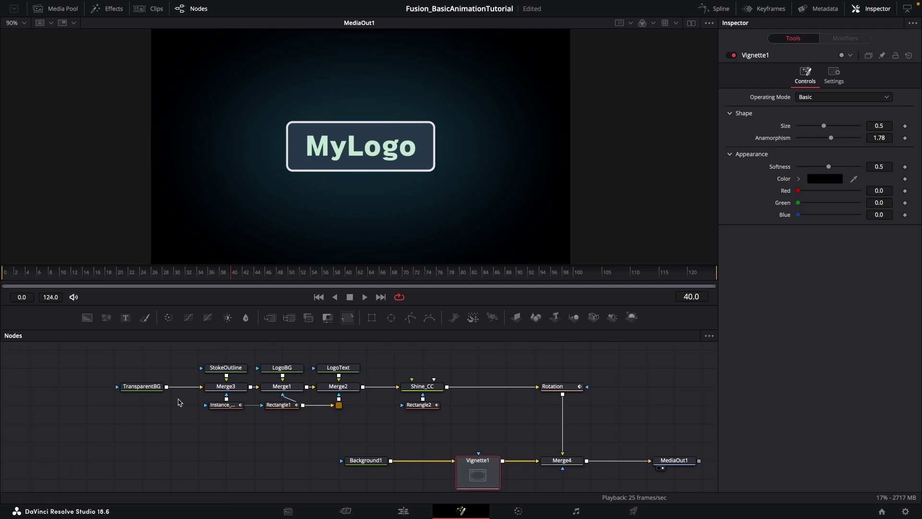
left_click_drag(503, 378, 440, 373)
left_click_drag(437, 409, 410, 420)
left_click(417, 428)
left_click(413, 441)
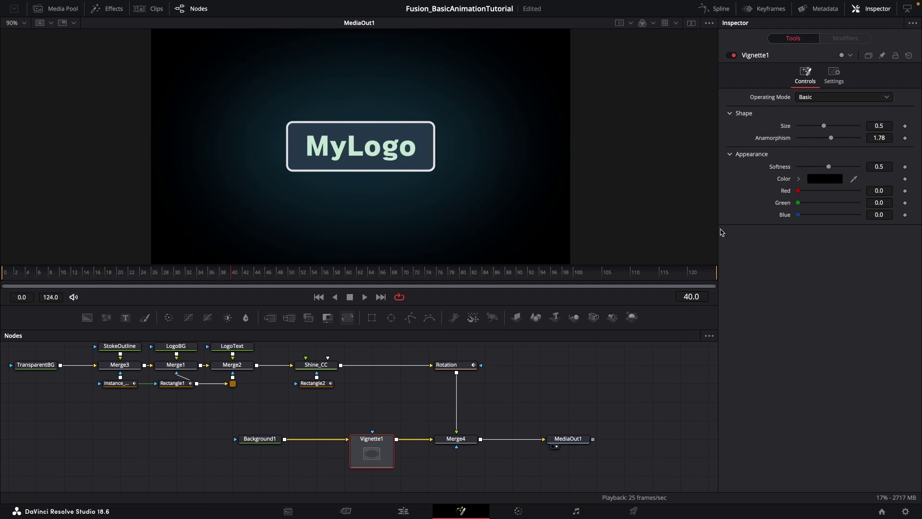
left_click_drag(826, 127, 844, 123)
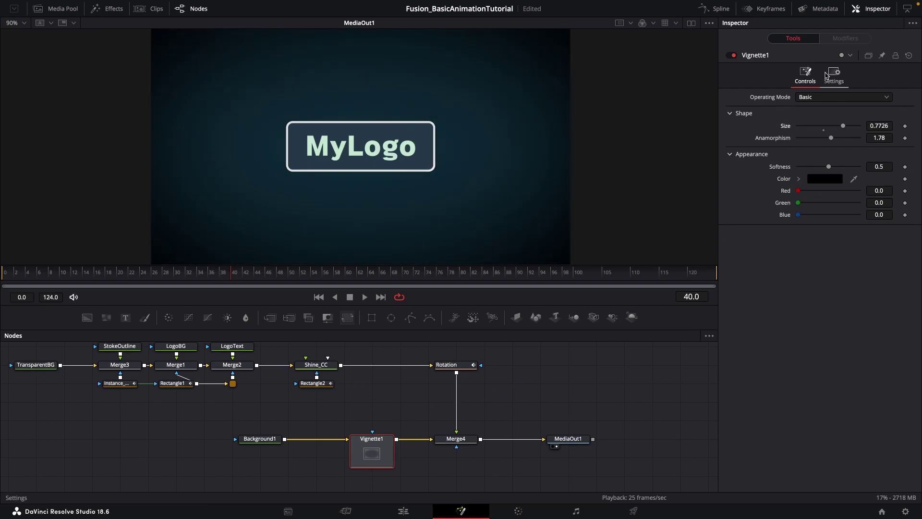
left_click(836, 73)
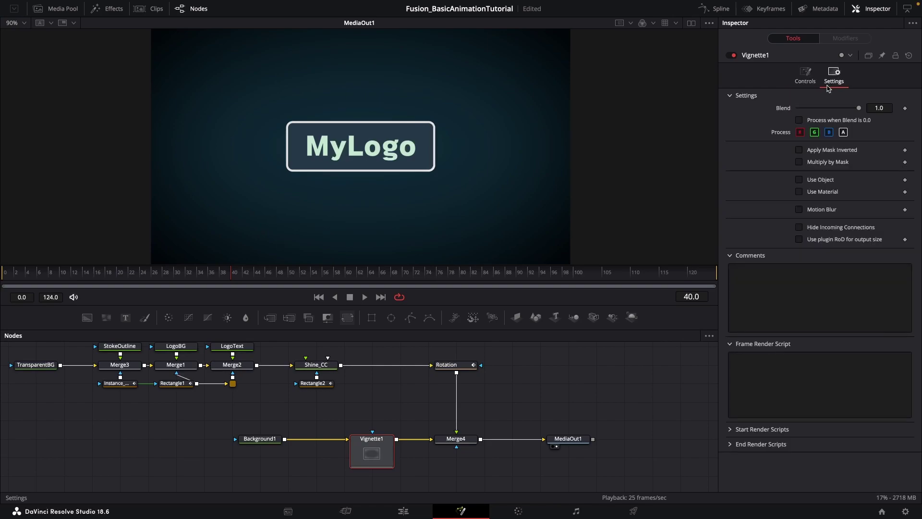
left_click_drag(860, 109, 816, 111)
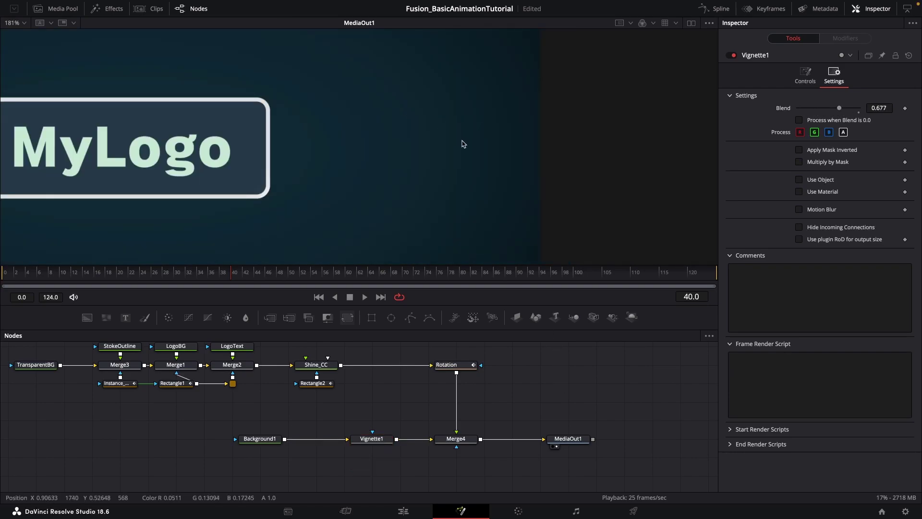
Examine the vignette gradient between the logo and the frame edge up close for color banding.
scroll(458, 144, "up", 2)
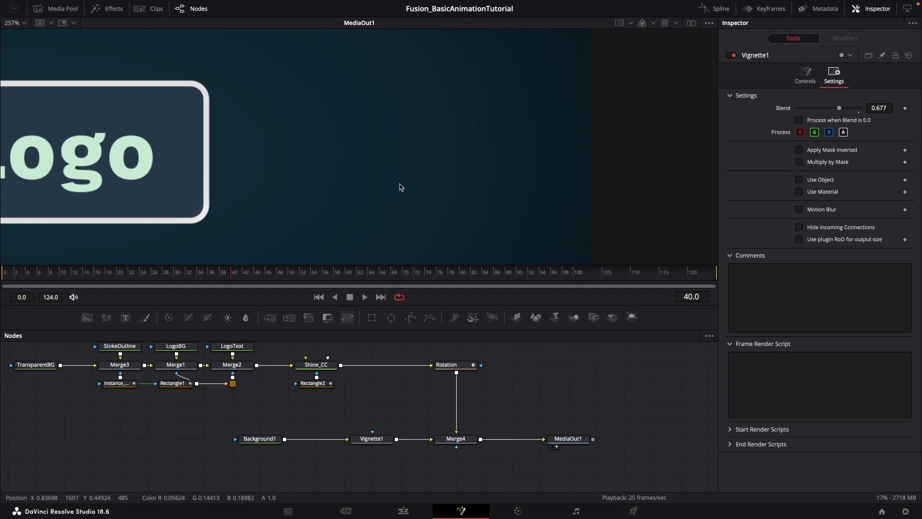
scroll(396, 190, "down", 3)
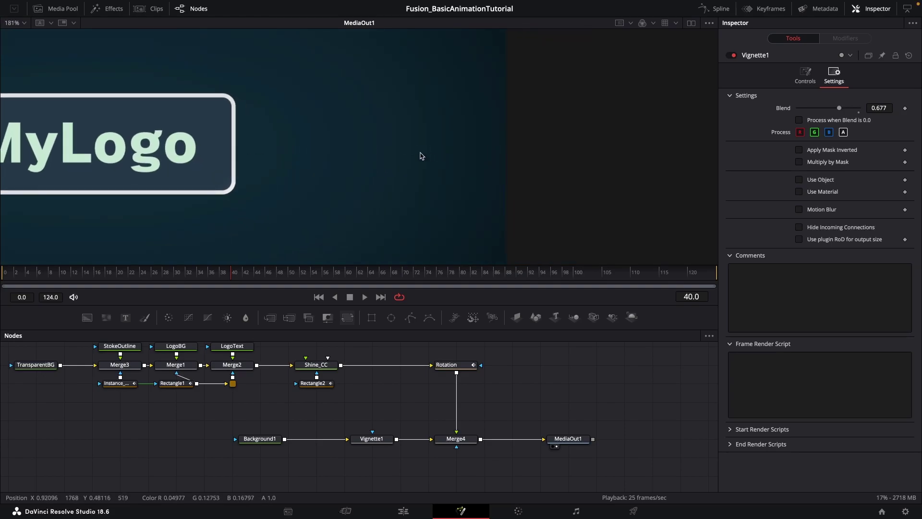
scroll(321, 157, "left", 1)
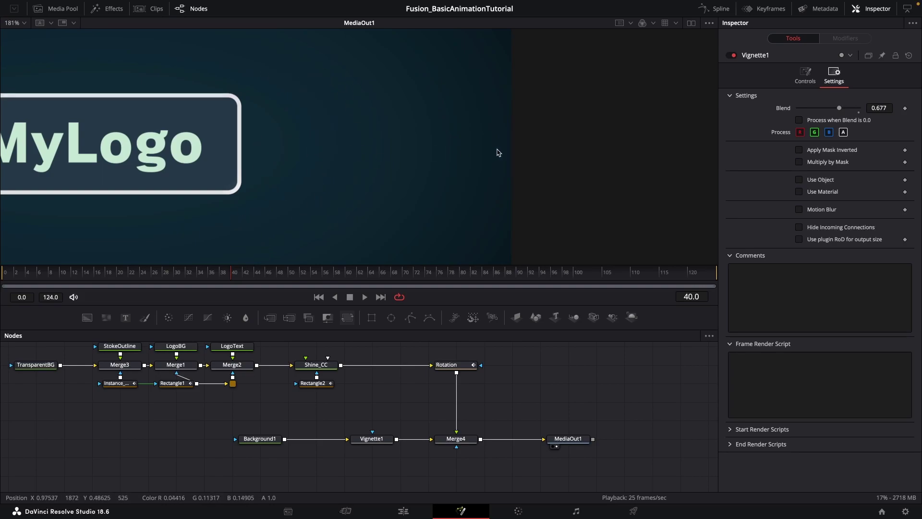
scroll(467, 136, "down", 1)
left_click_drag(405, 146, 474, 135)
scroll(447, 135, "down", 1)
left_click_drag(405, 130, 430, 133)
scroll(510, 150, "up", 1)
scroll(460, 156, "up", 1)
left_click_drag(493, 160, 426, 156)
left_click_drag(495, 142, 419, 138)
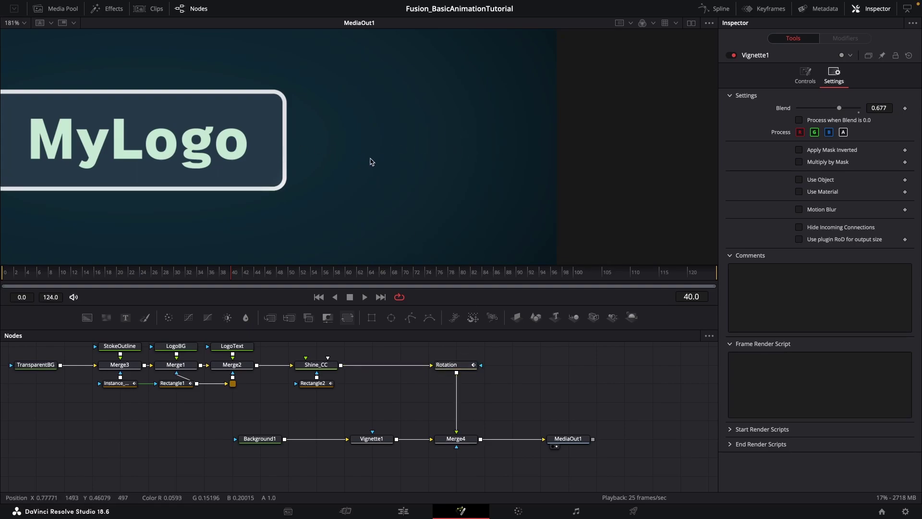
Shift Rotation and Merge4 closer to MediaOut1 and insert a Film Grain node between Vignette1 and Merge4.
left_click_drag(444, 351, 493, 442)
left_click(492, 441)
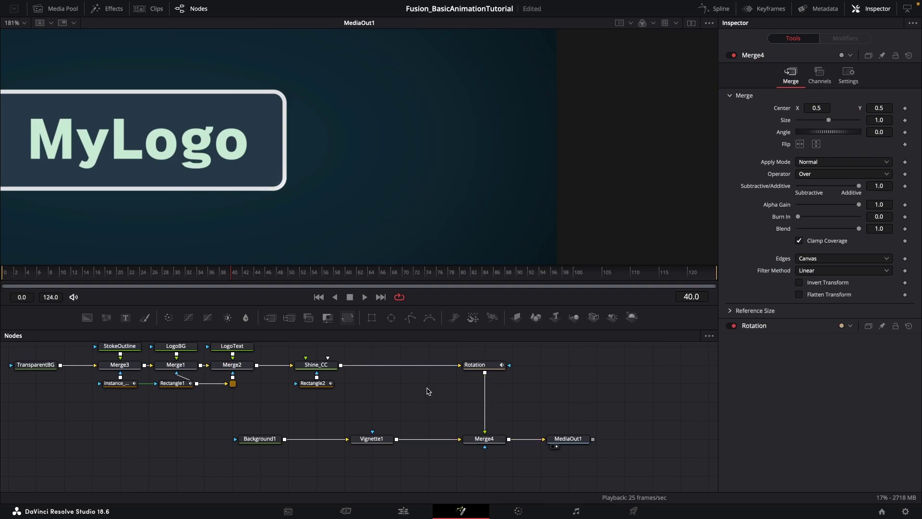
key("shift+space")
type("vig")
key("BackSpace")
key("BackSpace")
key("BackSpace")
type("film")
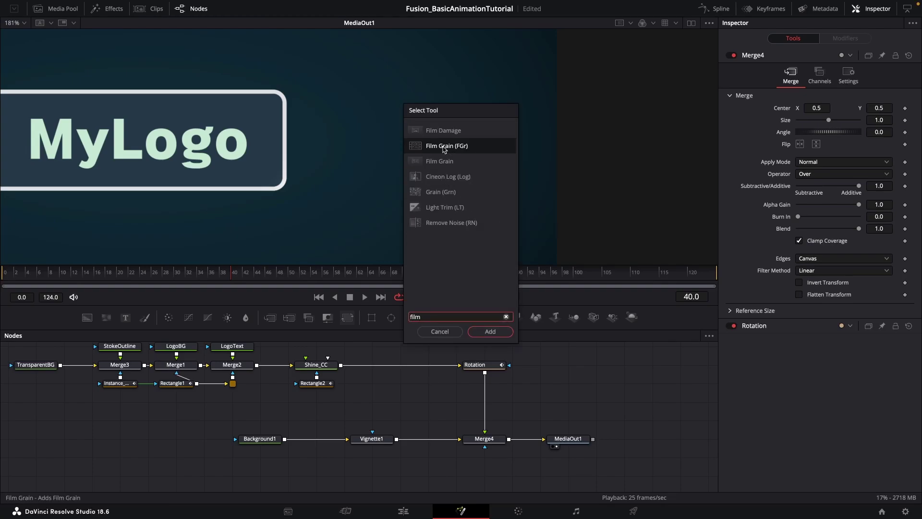
left_click(446, 147)
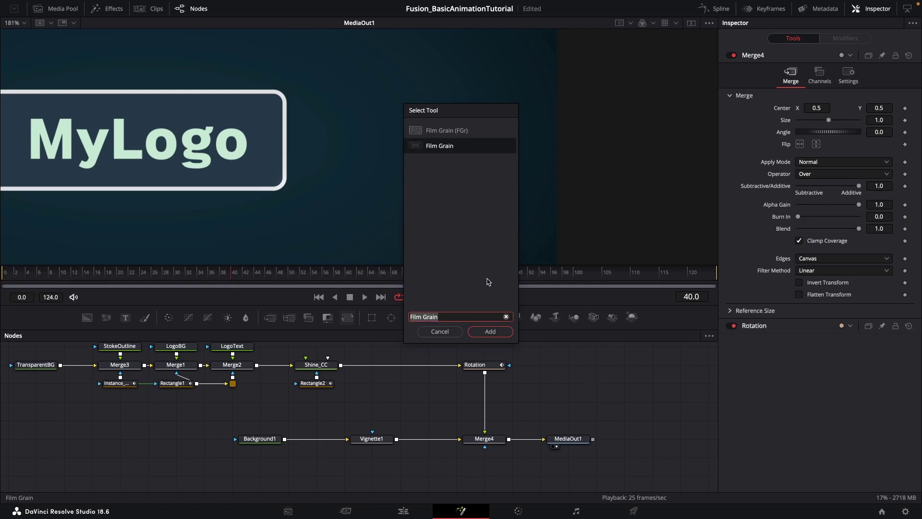
left_click(490, 332)
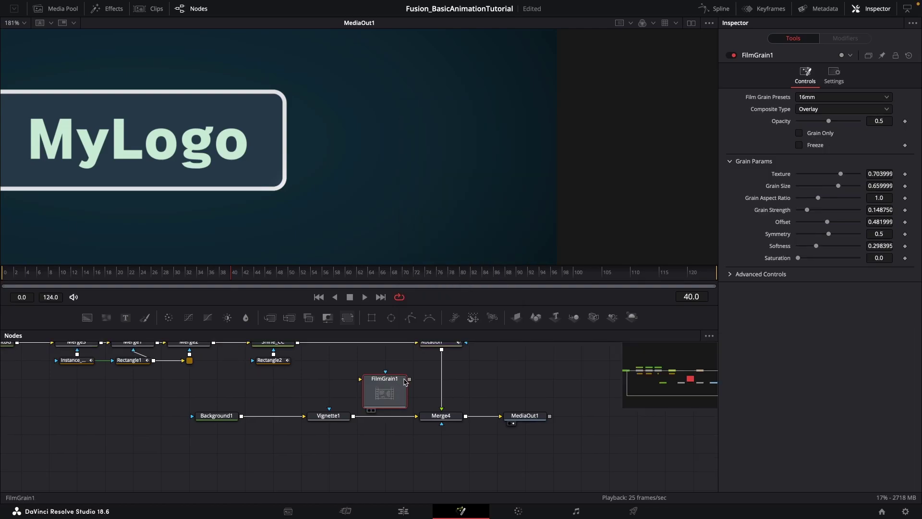
left_click_drag(387, 383, 387, 419)
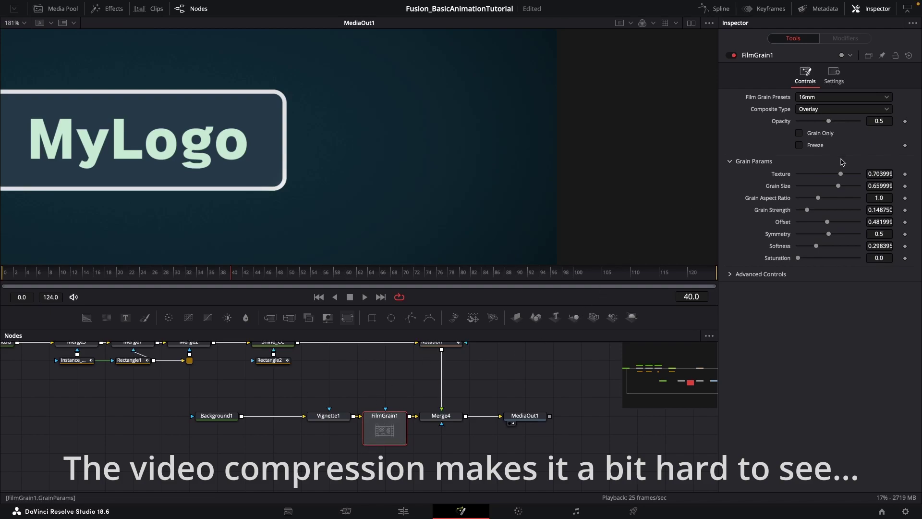
Adjust FilmGrain1 to texture 0.717, grain size 0.512 and opacity 0.606, and check the whole frame.
mouse_move(841, 175)
left_mouse_down()
mouse_move(855, 188)
mouse_move(829, 187)
left_mouse_up()
left_click_drag(829, 121, 853, 124)
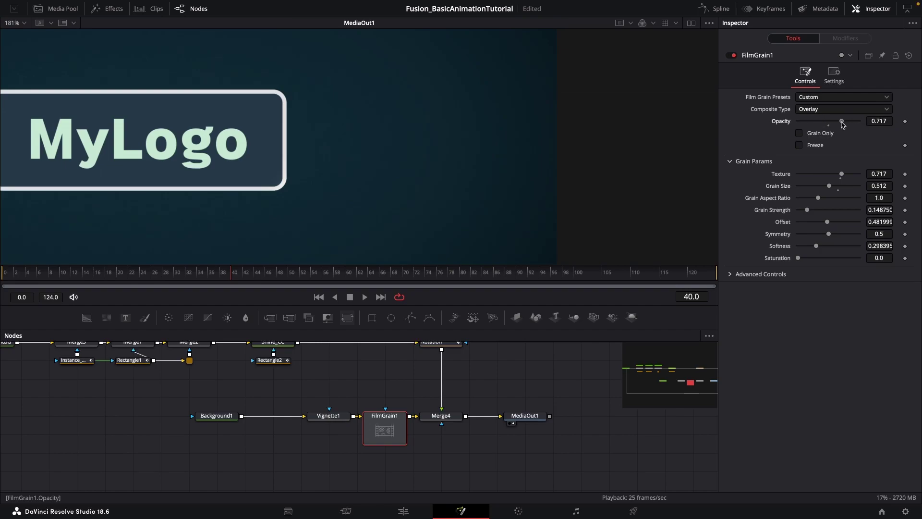
left_click_drag(832, 125, 821, 124)
left_click_drag(835, 122, 835, 123)
left_click_drag(434, 159, 507, 156)
scroll(418, 167, "down", 4)
scroll(507, 158, "down", 1)
mouse_move(478, 186)
left_mouse_down()
mouse_move(484, 195)
mouse_move(491, 178)
left_mouse_up()
scroll(483, 192, "up", 1)
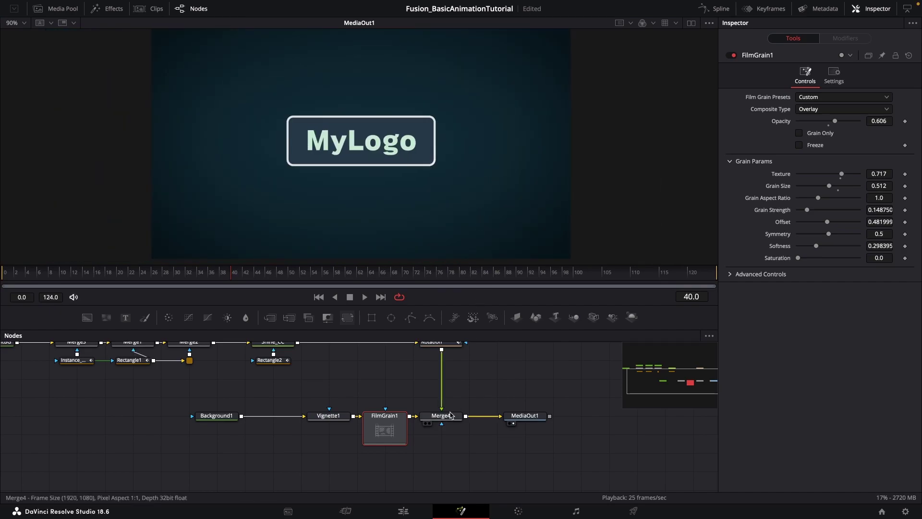
Weaken the Vignette1 effect by lowering its blend to about 0.394.
left_click(333, 426)
left_click(806, 76)
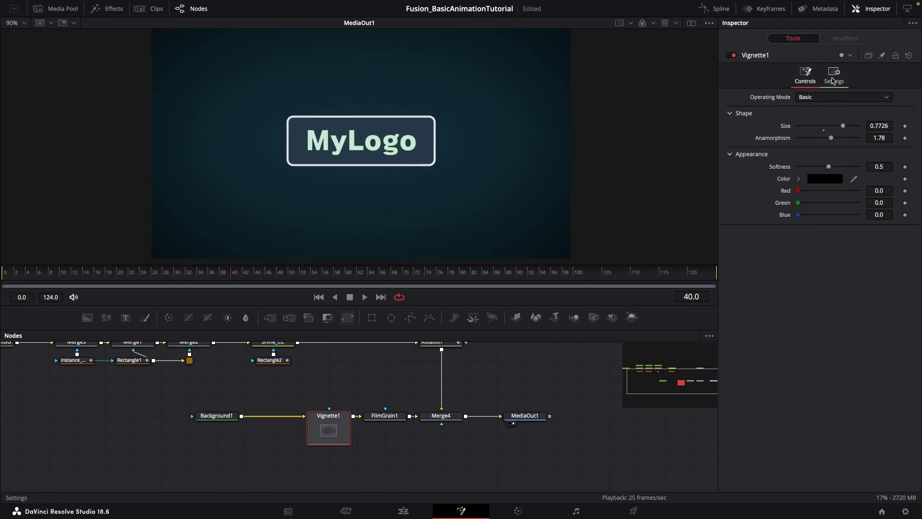
left_click_drag(843, 127, 846, 127)
left_click(833, 76)
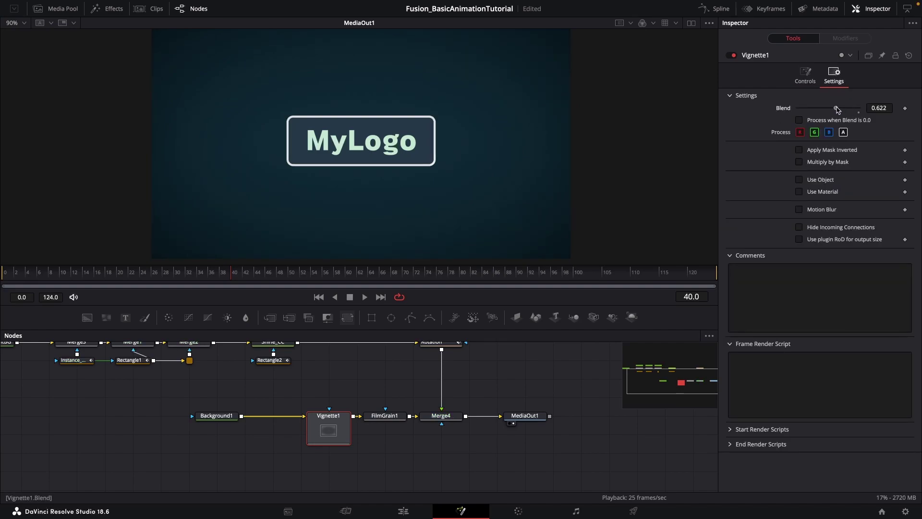
left_click_drag(824, 109, 822, 108)
left_click_drag(506, 398, 566, 406)
left_click(544, 395)
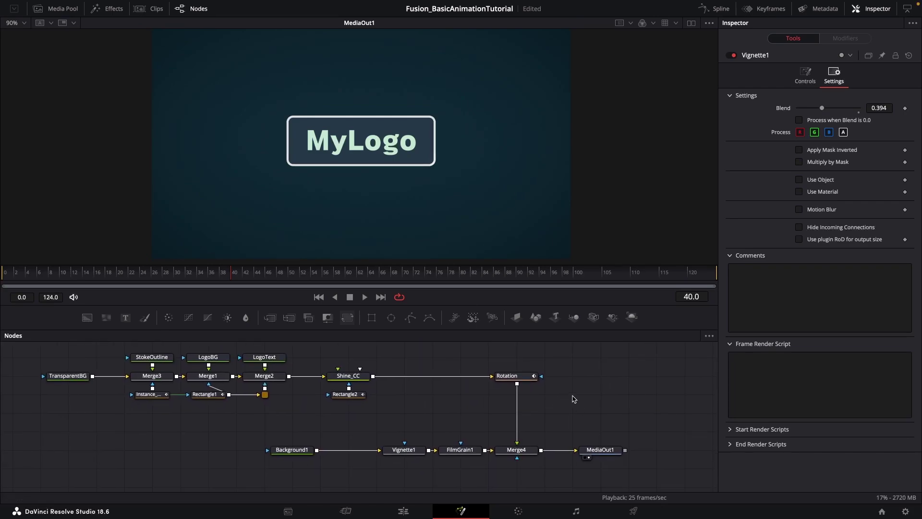
Play back the composited title and scrub through its frames to check the logo against the softened vignette.
left_click(319, 298)
left_click(364, 297)
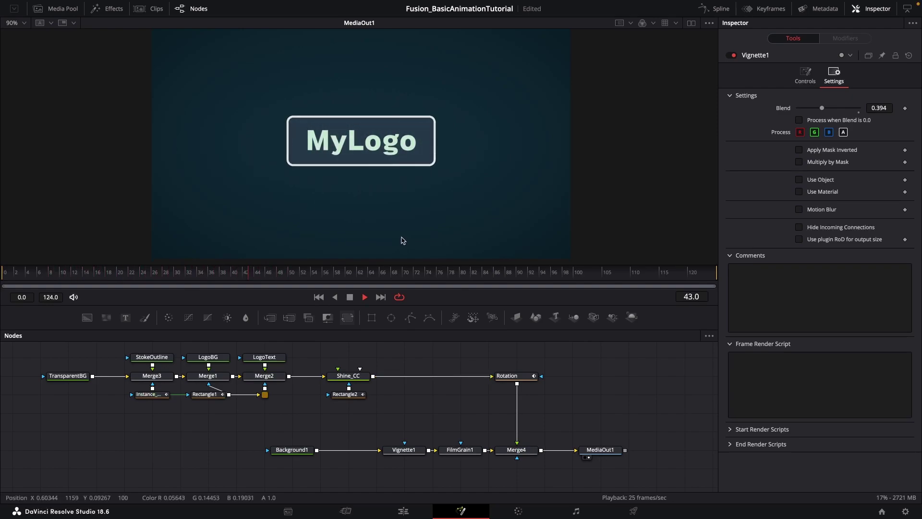
left_click(350, 297)
left_click_drag(416, 273, 322, 276)
left_click_drag(563, 391, 536, 387)
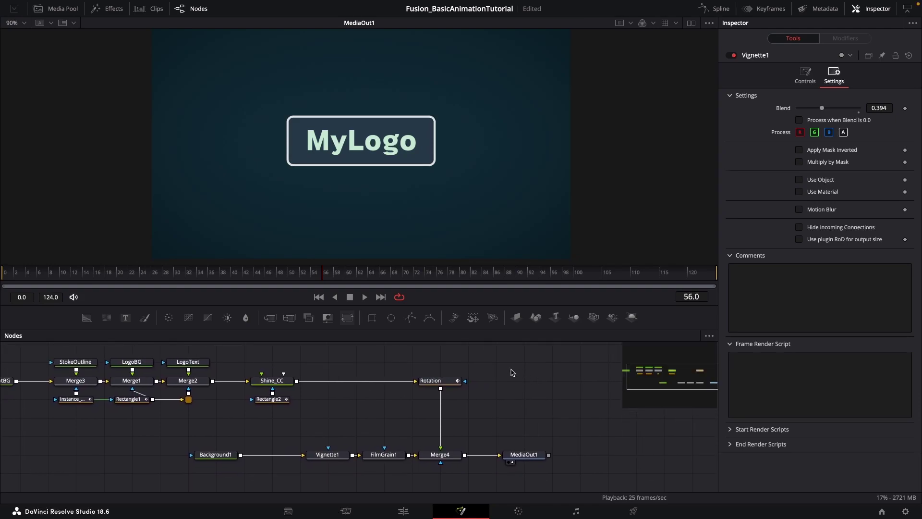
left_click_drag(322, 383, 358, 398)
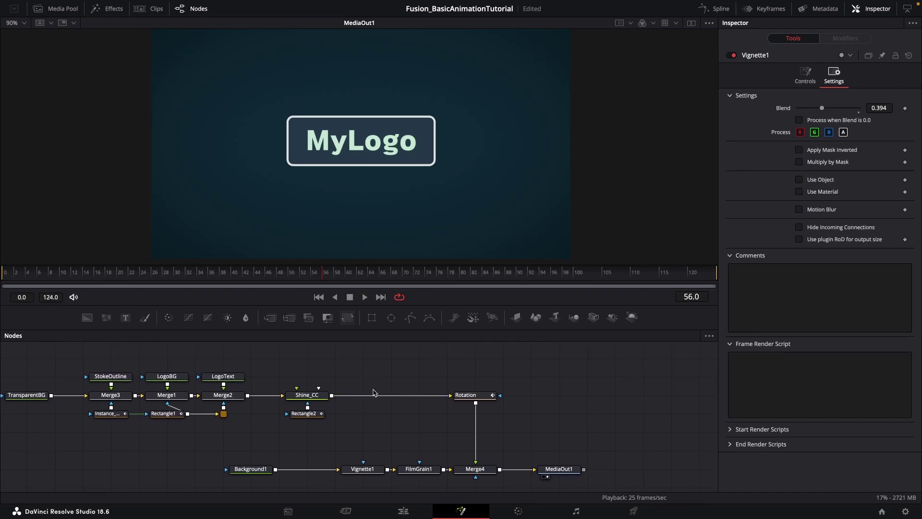
Add a Drop Shadow node and insert it on the connection between Rotation and Merge4.
left_click_drag(560, 385, 515, 357)
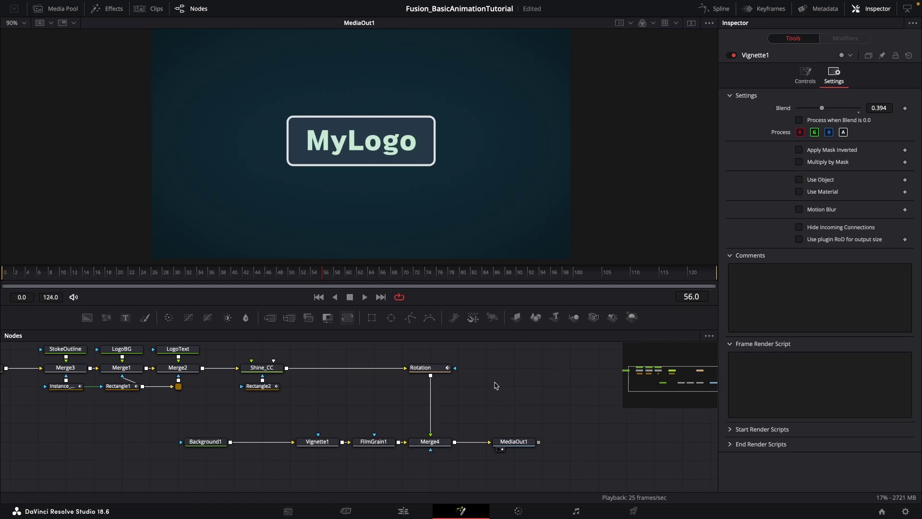
key("shift+space")
type("drop")
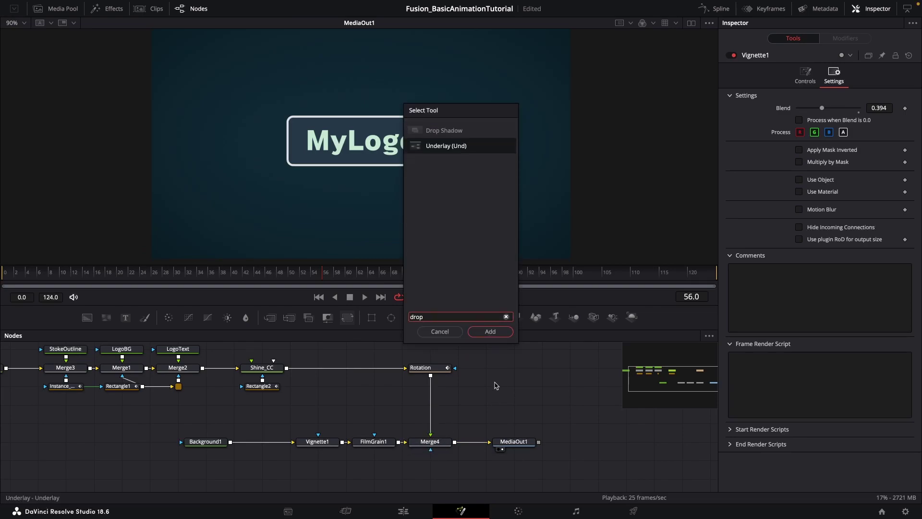
key("Return")
left_click_drag(515, 406, 436, 397)
left_click_drag(436, 461, 436, 443)
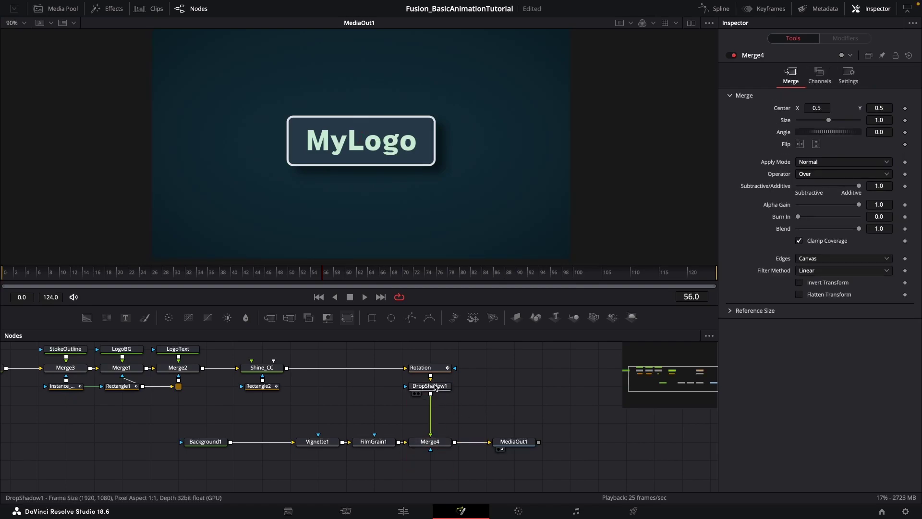
Set DropShadow1's strength to about 0.268, angle 54.0, distance 0.0646 and blur 0.614, and play back the result.
left_click(429, 399)
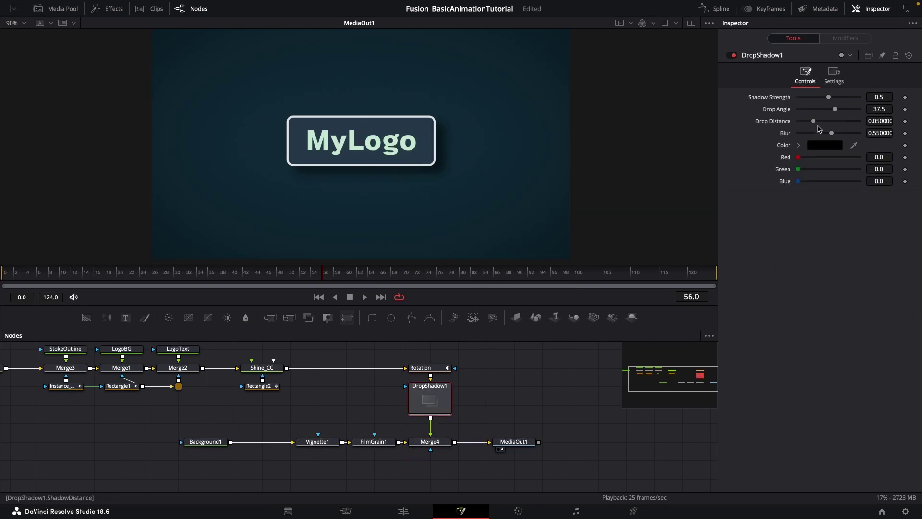
left_click_drag(828, 96, 853, 133)
left_click_drag(828, 97, 815, 98)
key("Home")
key("space")
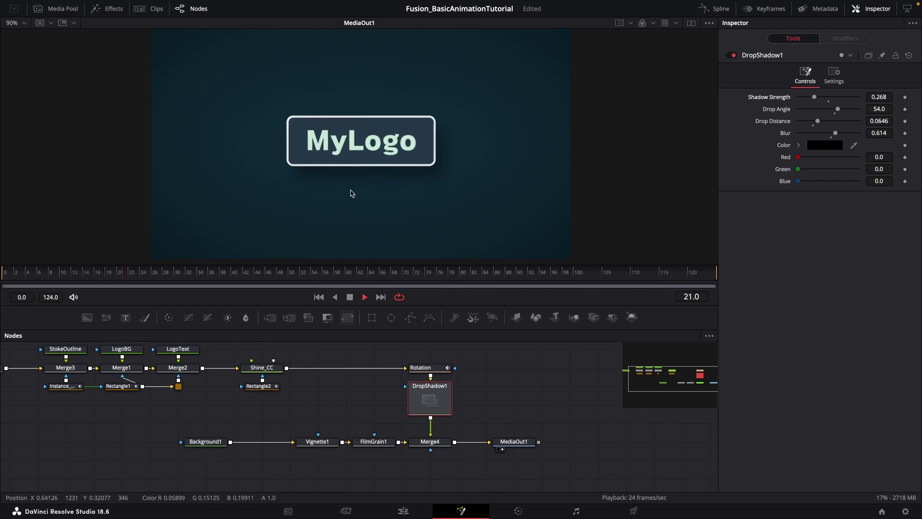
key("space")
left_click(317, 275)
Show Rectangle1 in the Keyframes editor and add a width keyframe at frame 50, holding the value 0.346.
left_click_drag(308, 387, 412, 388)
left_click_drag(236, 410, 240, 437)
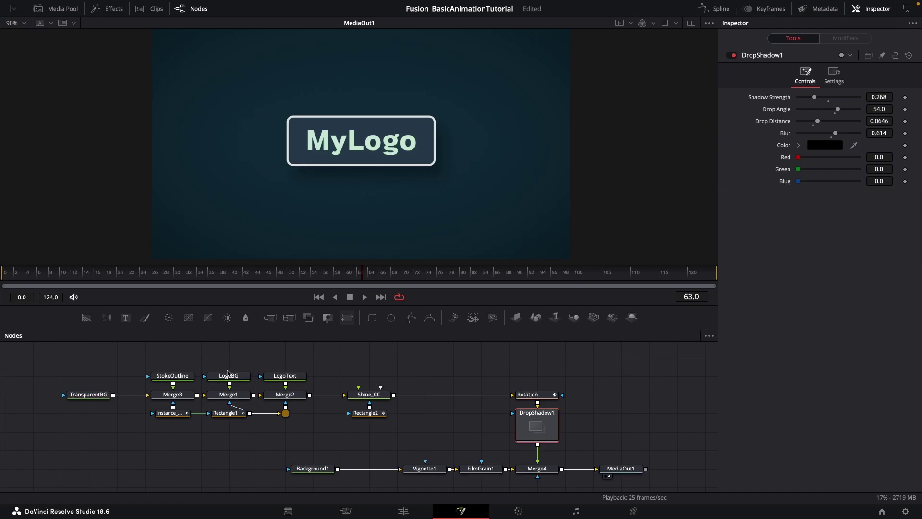
left_click(229, 417)
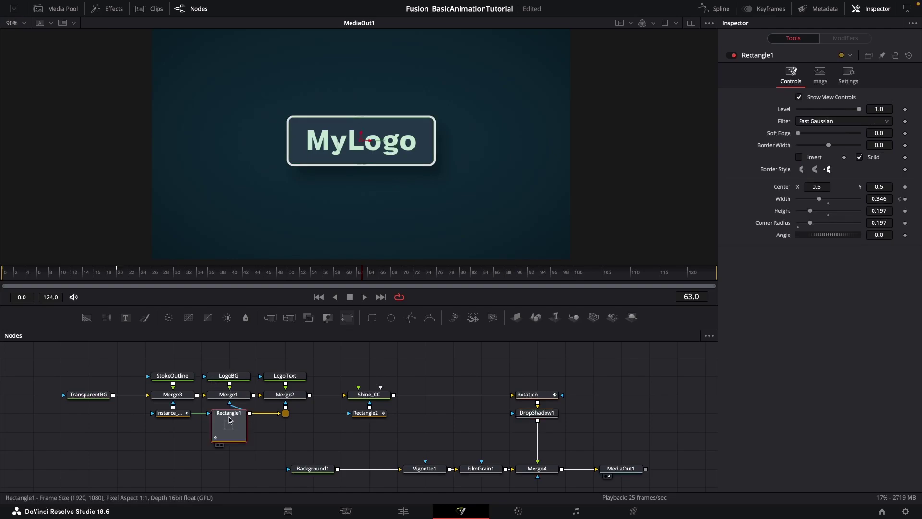
mouse_move(366, 421)
left_mouse_down()
mouse_move(342, 418)
mouse_move(380, 418)
left_mouse_up()
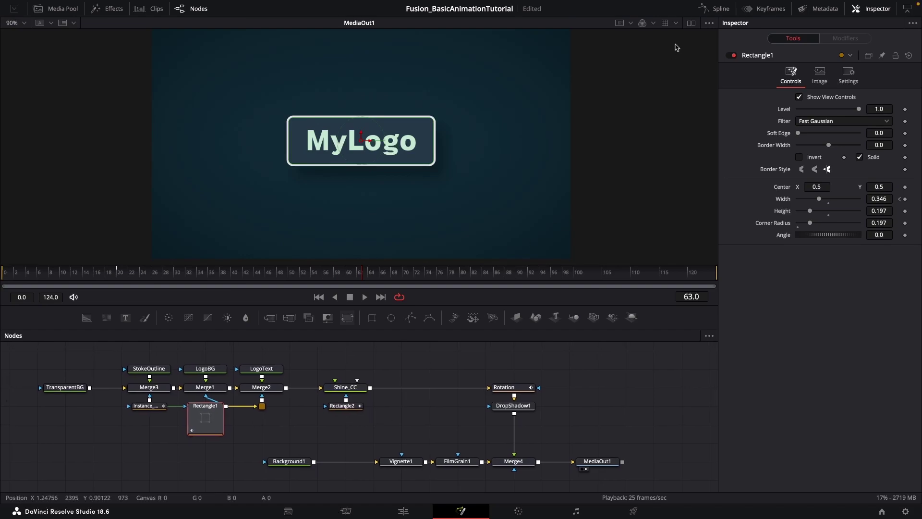
left_click(763, 9)
left_click_drag(591, 340, 562, 351)
left_click_drag(210, 276, 289, 274)
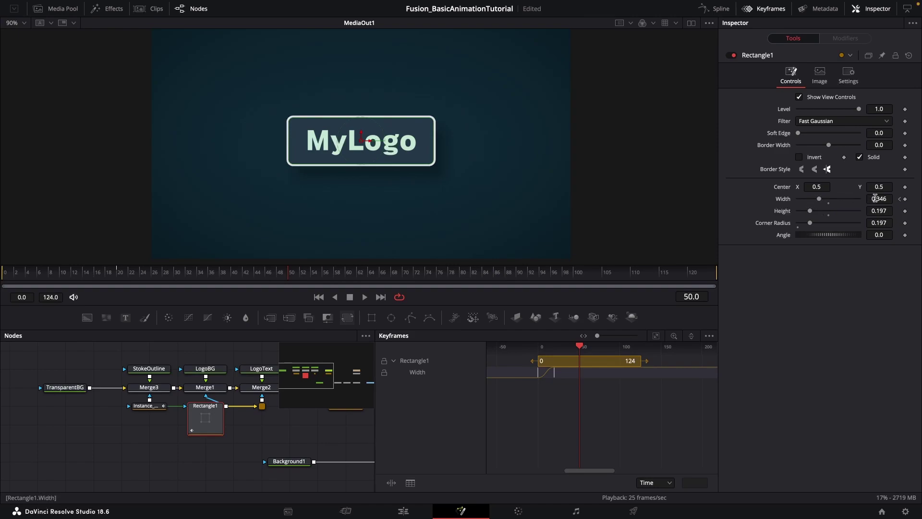
left_click(906, 199)
Set Rectangle1's width to 0.0 at frame 71 and play back the logo's closing animation.
left_click_drag(582, 346, 598, 347)
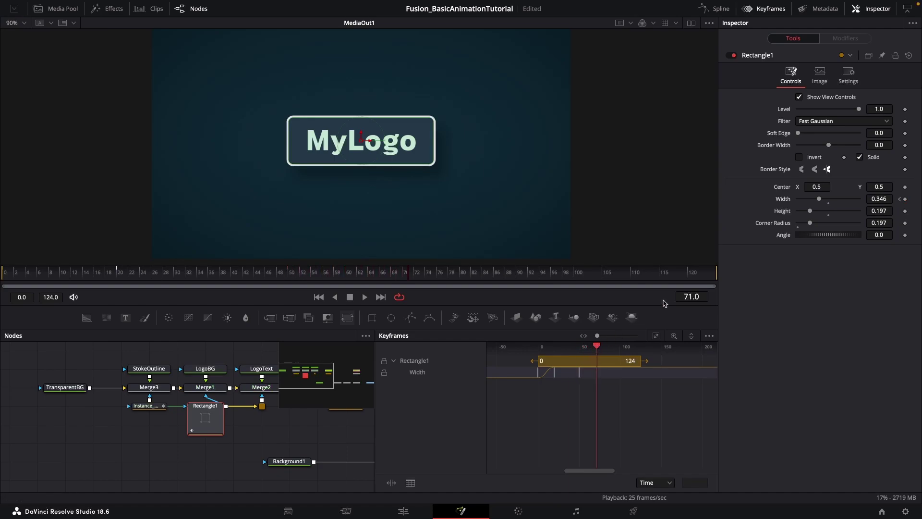
left_click_drag(820, 200, 793, 201)
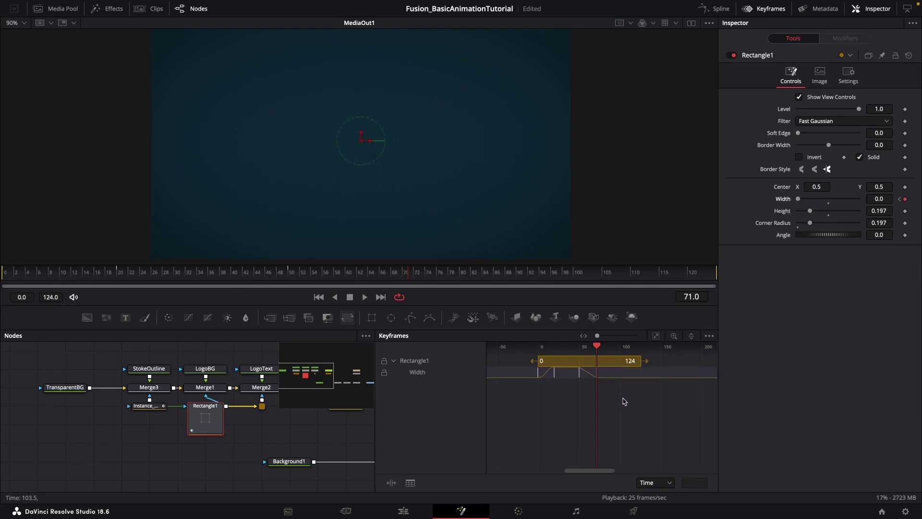
left_click_drag(596, 347, 564, 348)
key("space")
key("space")
scroll(596, 345, "down", 1)
left_click_drag(596, 346, 581, 353)
key("space")
key("space")
key("space")
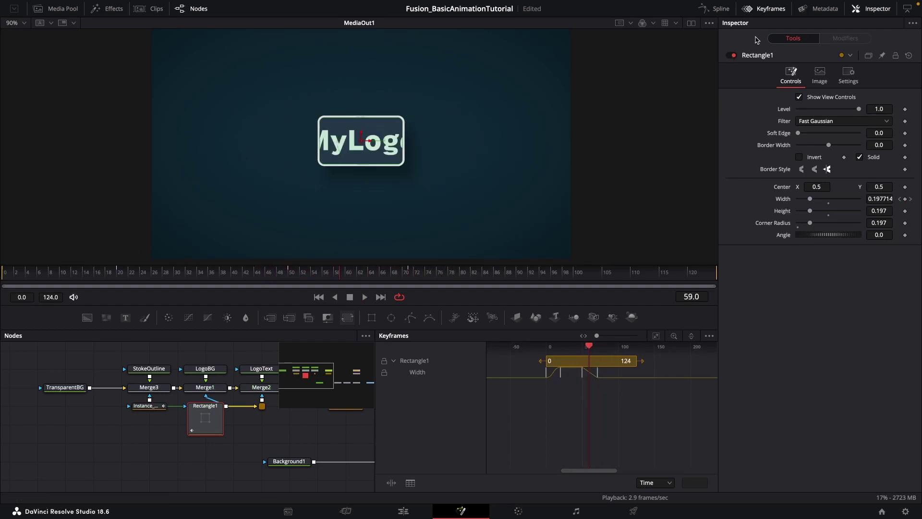
Swap the Keyframes editor for the Spline editor and smooth Rectangle1's width keyframes at frames 50 and 71.
left_click(768, 9)
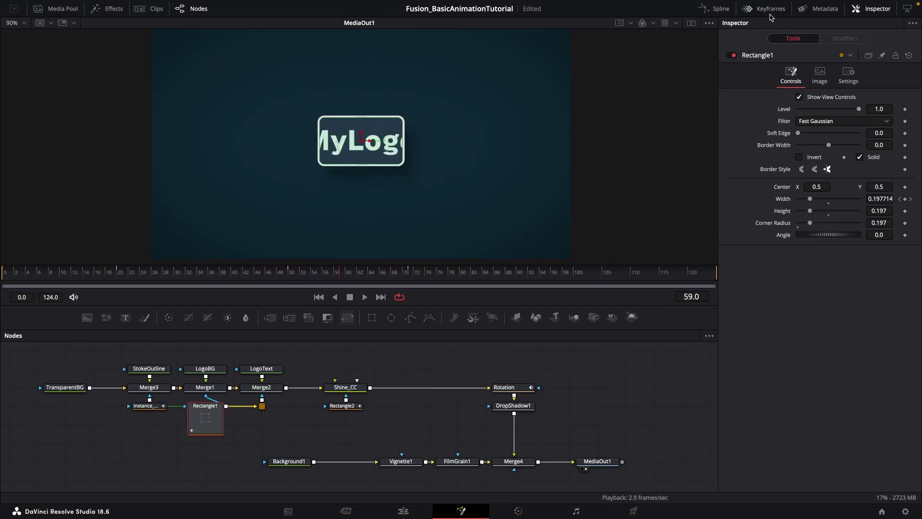
left_click(719, 9)
left_click_drag(595, 381, 656, 382)
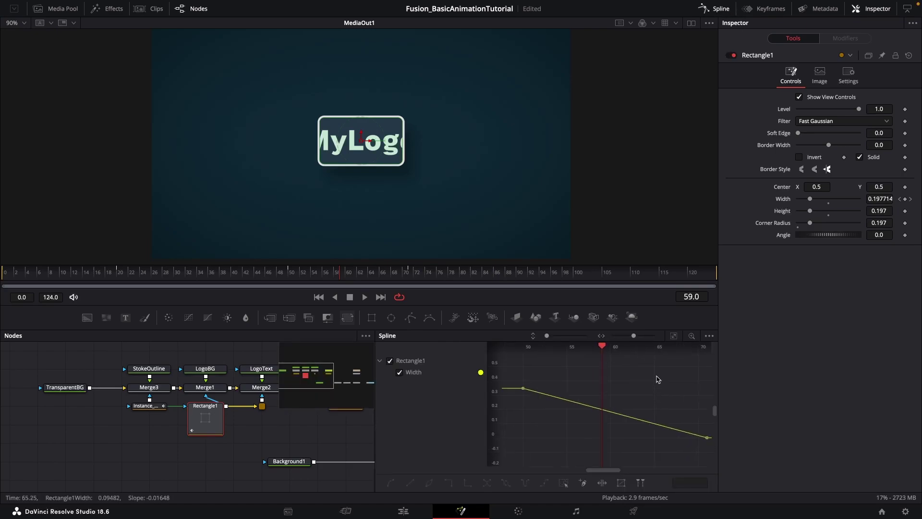
left_click(674, 336)
left_click(554, 348)
left_click_drag(520, 364, 642, 363)
left_click_drag(616, 387, 617, 461)
key("s")
Lengthen the facing curve handles of the frame 50 and frame 71 width keyframes for a stronger ease.
left_click(620, 386)
scroll(621, 382, "up", 3)
mouse_move(620, 383)
left_mouse_down()
mouse_move(646, 394)
mouse_move(596, 382)
mouse_move(631, 374)
left_mouse_up()
left_click(674, 336)
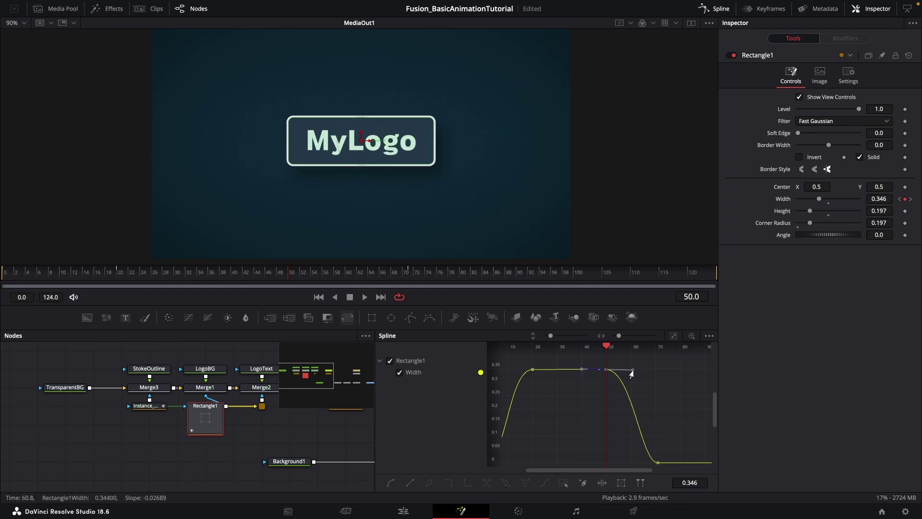
left_click_drag(665, 447, 631, 417)
scroll(633, 408, "down", 2)
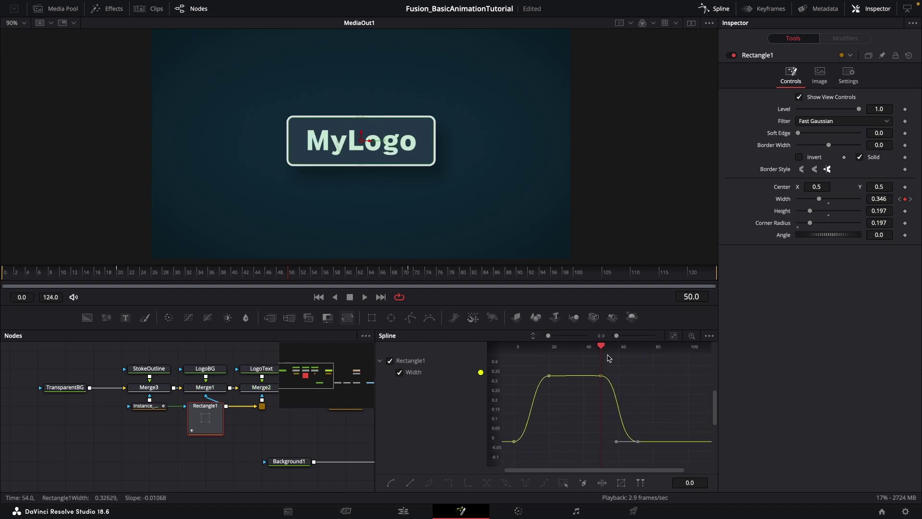
Play back the eased closing animation, close the Spline editor and scrub back to frame 54.
left_click(200, 272)
key("space")
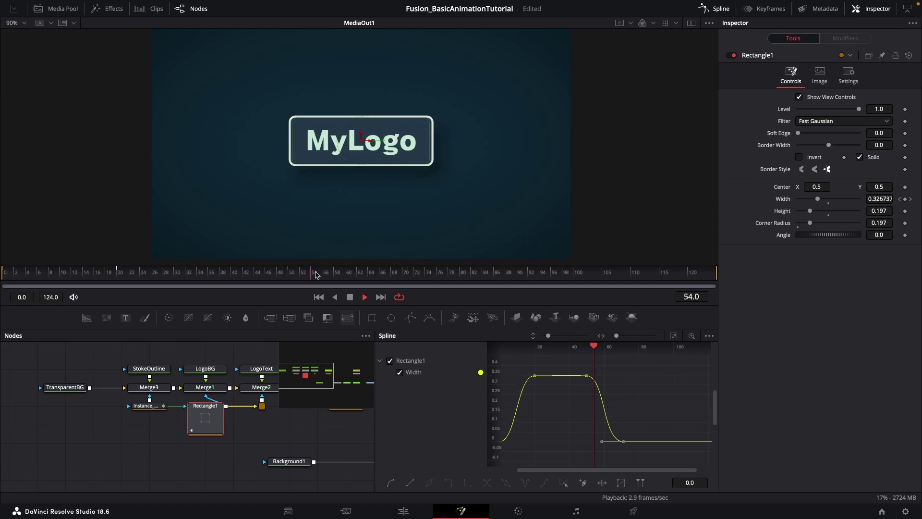
left_click_drag(368, 272, 259, 276)
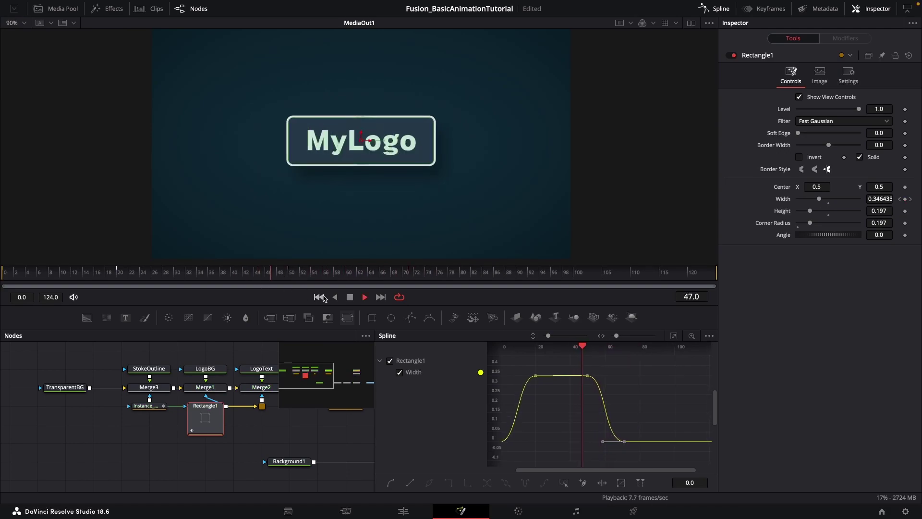
key("space")
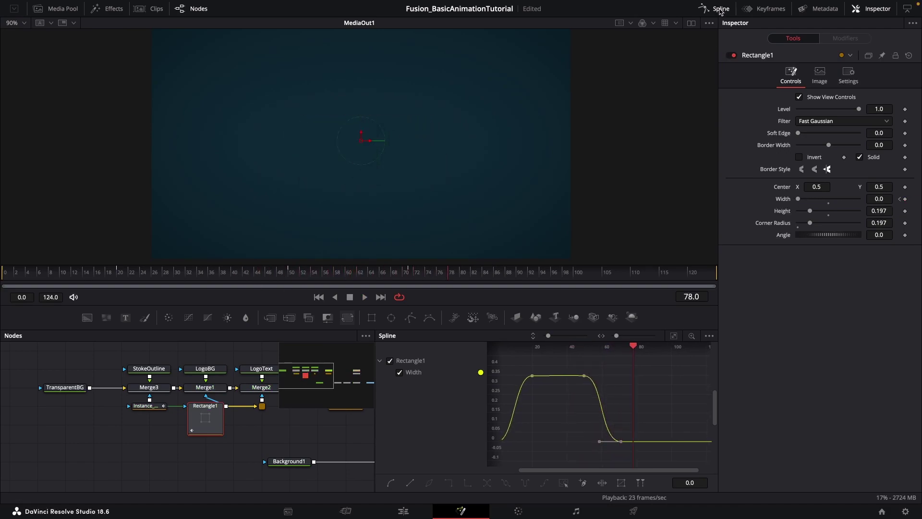
left_click(720, 10)
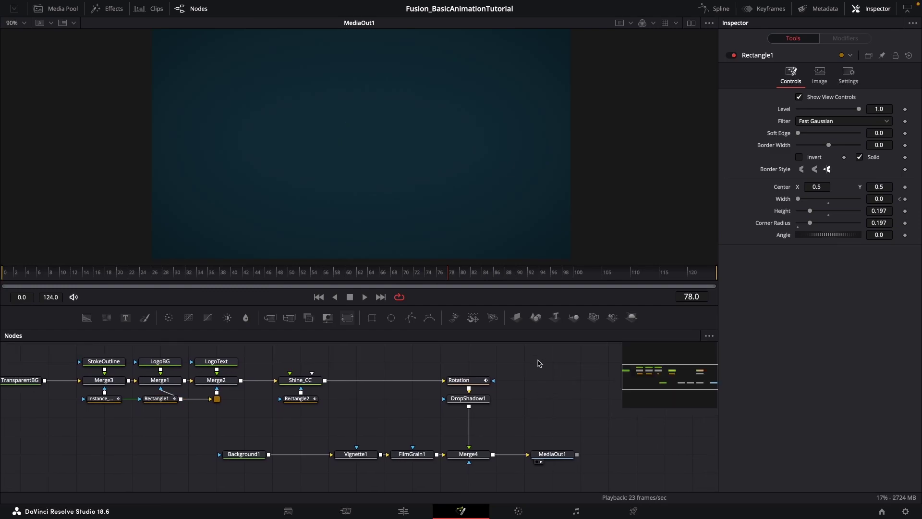
left_click_drag(452, 270, 315, 272)
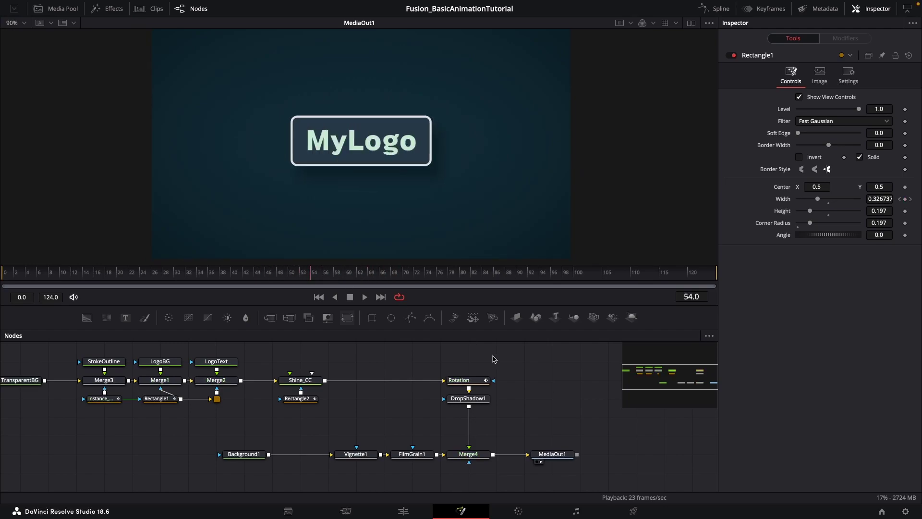
Keyframe Merge4's blend at 1.0 on frame 57, where the logo box is starting to close.
left_click_drag(384, 417, 334, 407)
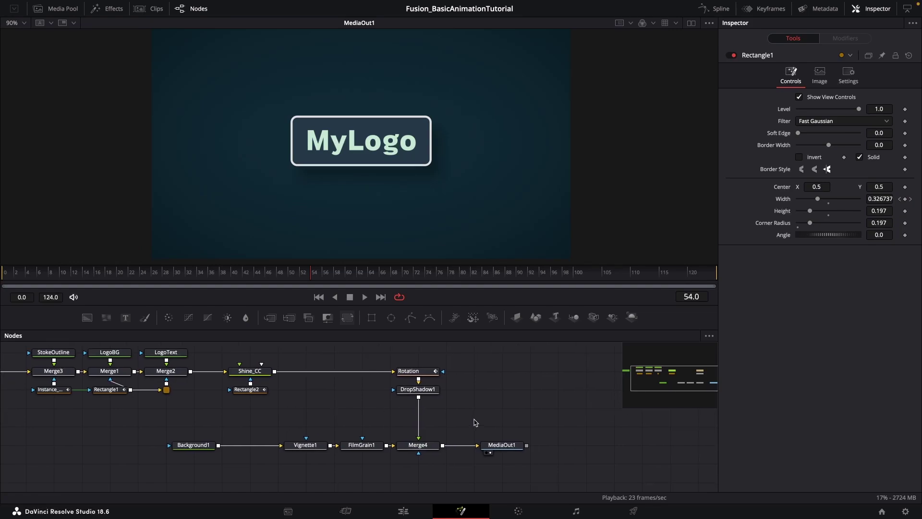
left_click(424, 448)
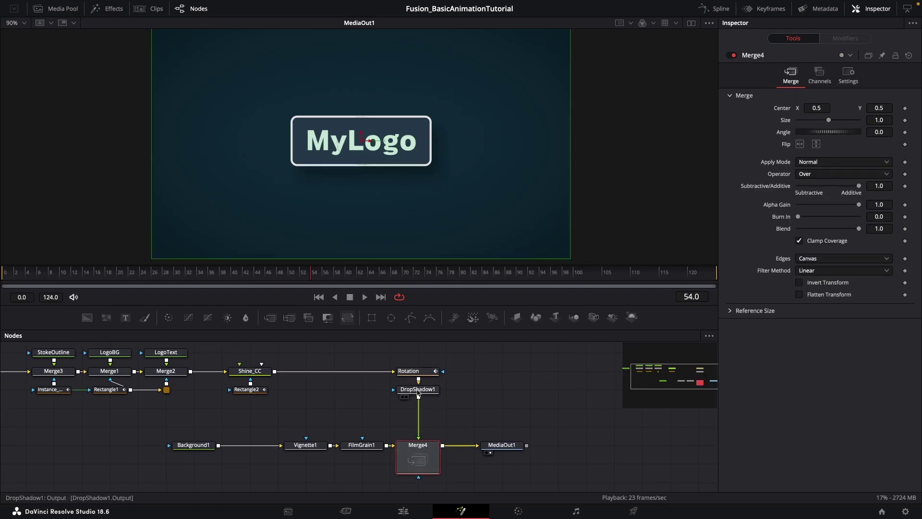
left_click_drag(483, 404, 435, 403)
left_click(849, 76)
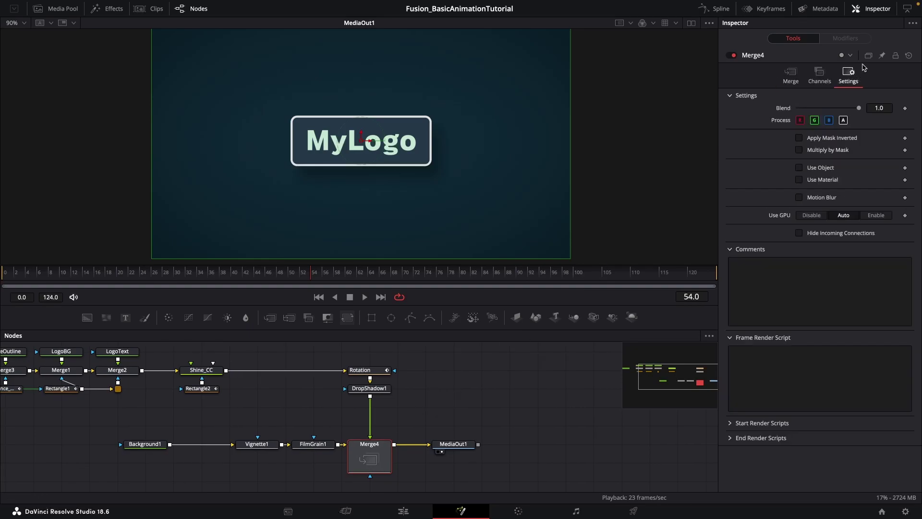
mouse_move(859, 108)
left_mouse_down()
mouse_move(765, 114)
mouse_move(918, 107)
mouse_move(767, 109)
mouse_move(887, 107)
mouse_move(813, 107)
mouse_move(871, 101)
left_mouse_up()
mouse_move(316, 276)
left_mouse_down()
mouse_move(403, 272)
mouse_move(309, 270)
mouse_move(330, 272)
left_mouse_up()
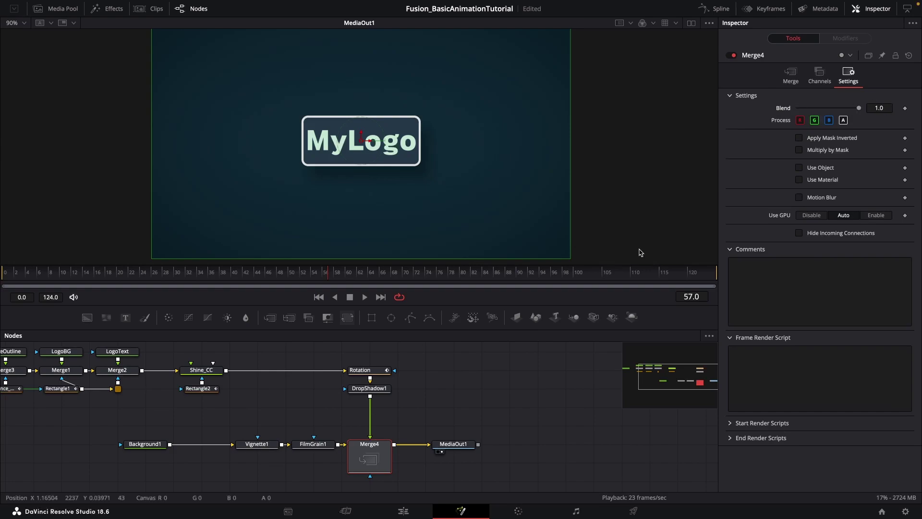
left_click(906, 107)
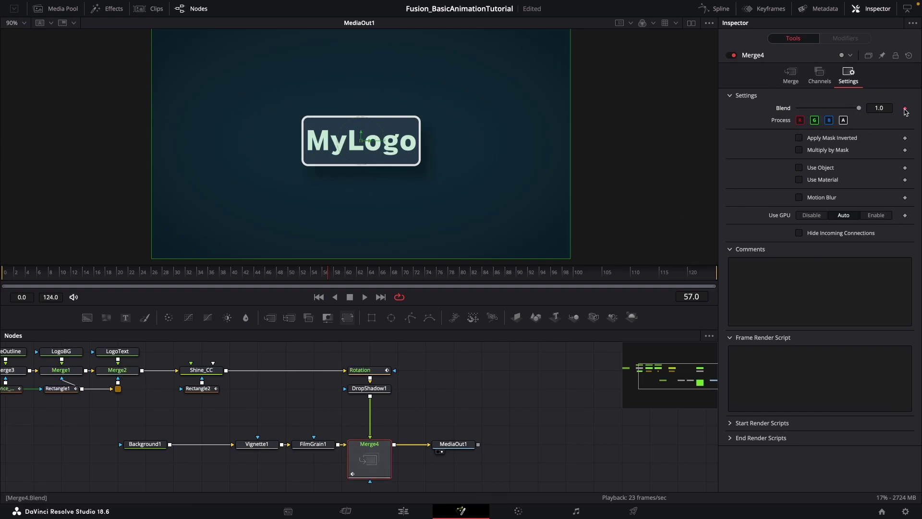
Lower Merge4's blend to zero at frame 70 and play back the logo's fade-out.
left_click(339, 273)
left_click_drag(339, 272, 412, 269)
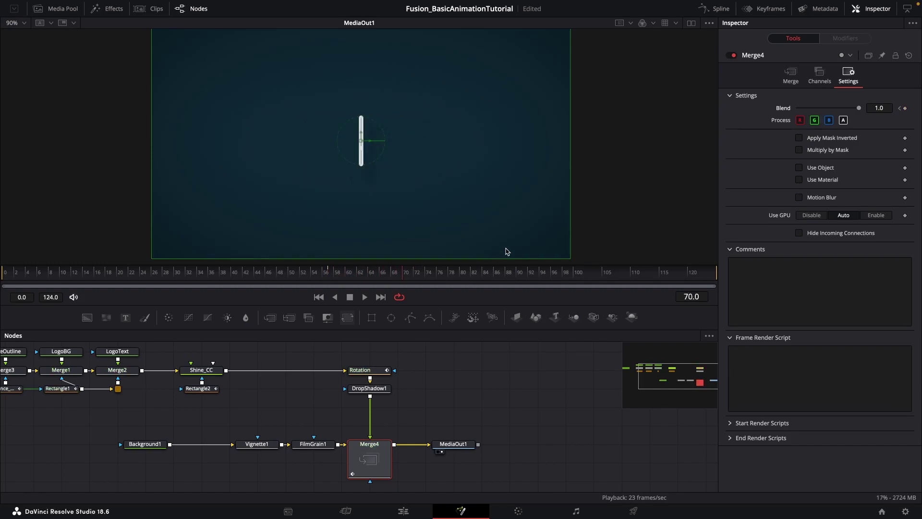
left_click_drag(861, 110, 783, 104)
left_click_drag(383, 270, 289, 272)
key("space")
key("space")
key("space")
key("space")
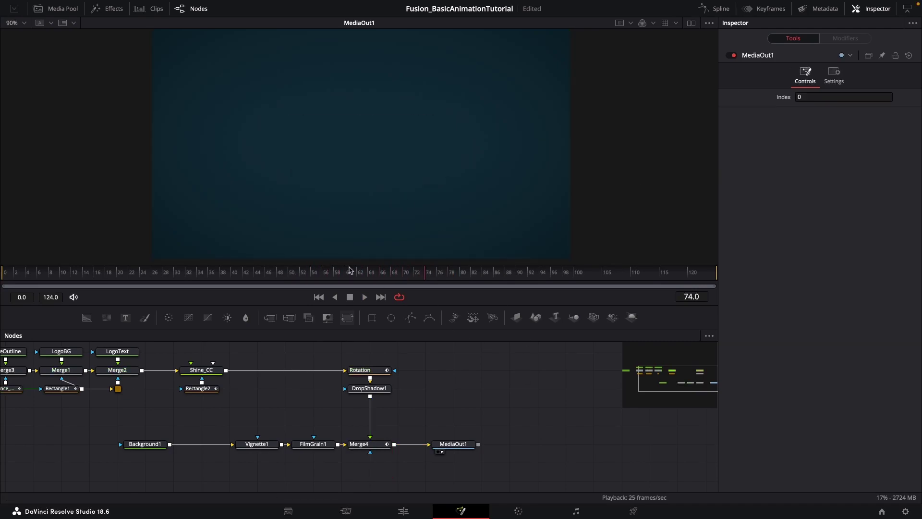
Shorten the render range to end at frame 73 and play the animation within it.
left_click_drag(350, 271, 212, 271)
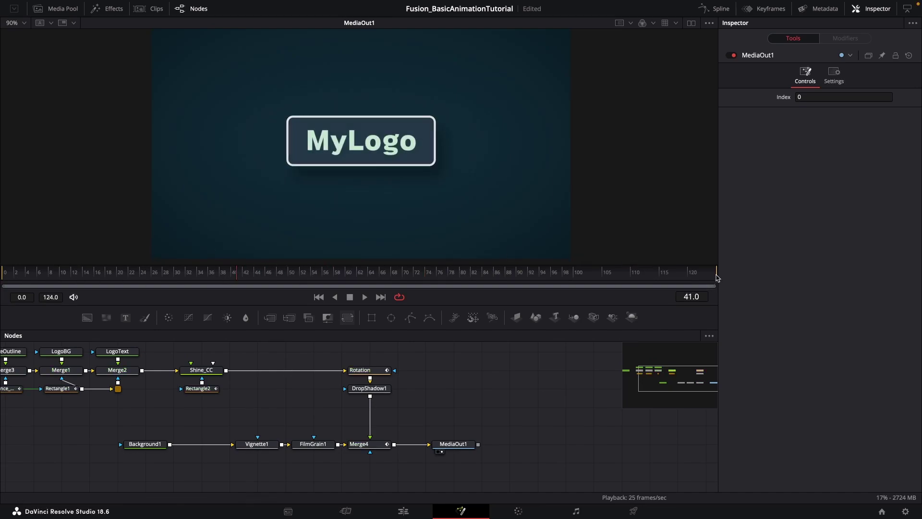
left_click_drag(697, 279, 360, 273)
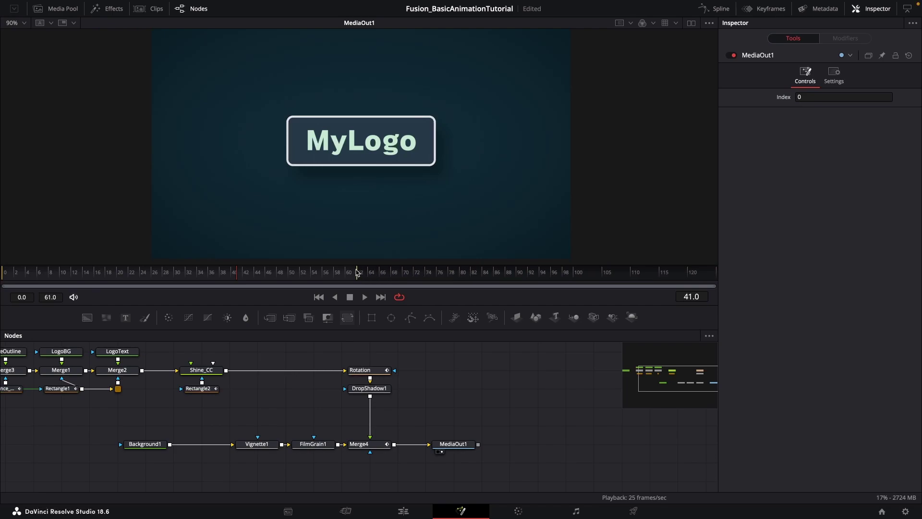
left_click_drag(248, 276, 402, 273)
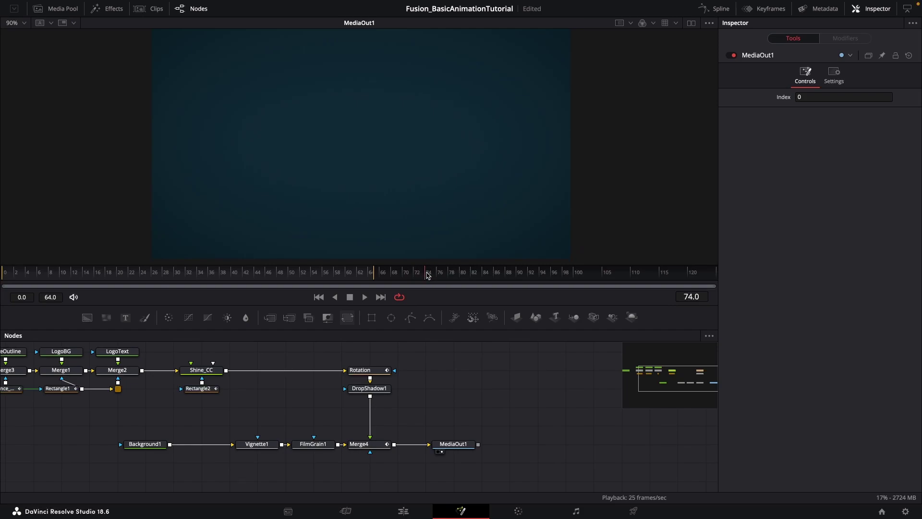
left_click(373, 273)
key("space")
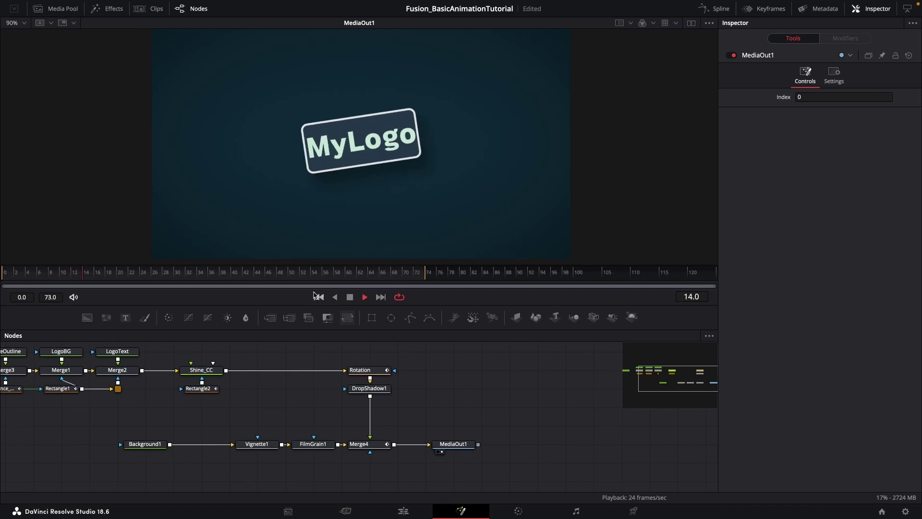